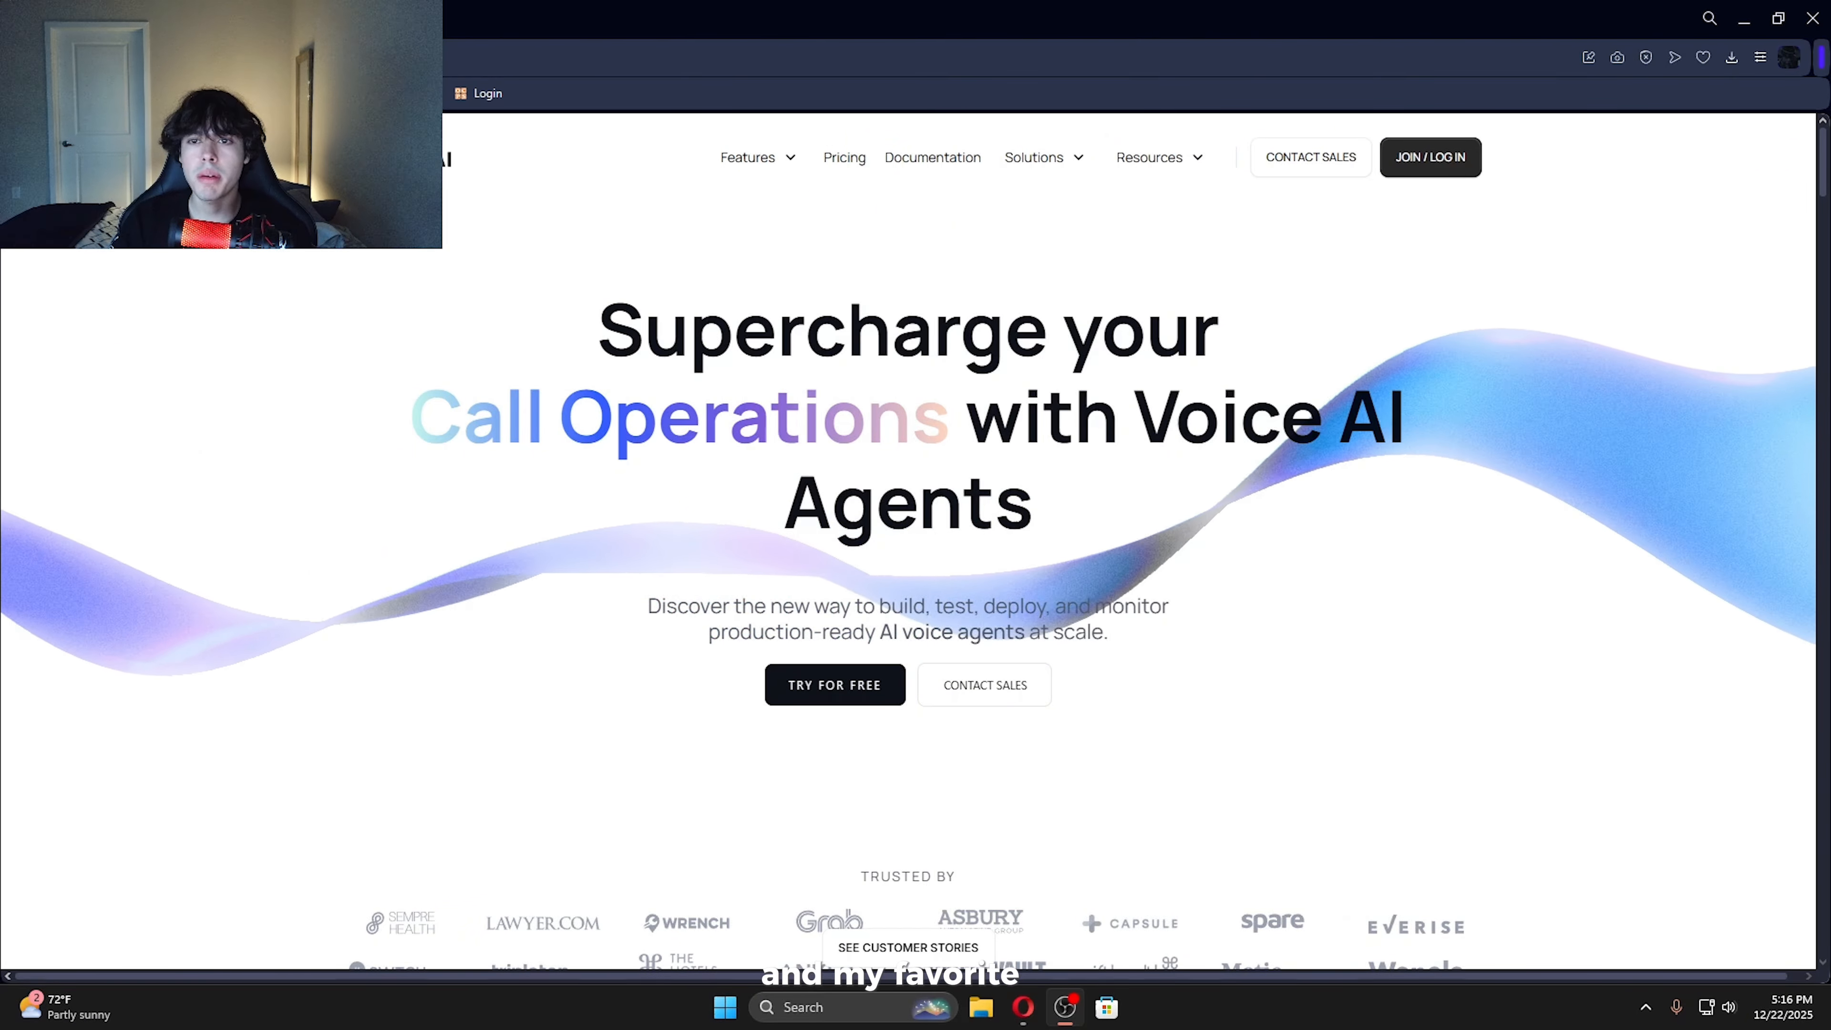
# Log in to Retell AI and create a voice agent of the Single Prompt Agent type, starting from blank
pyautogui.click(1460, 170)
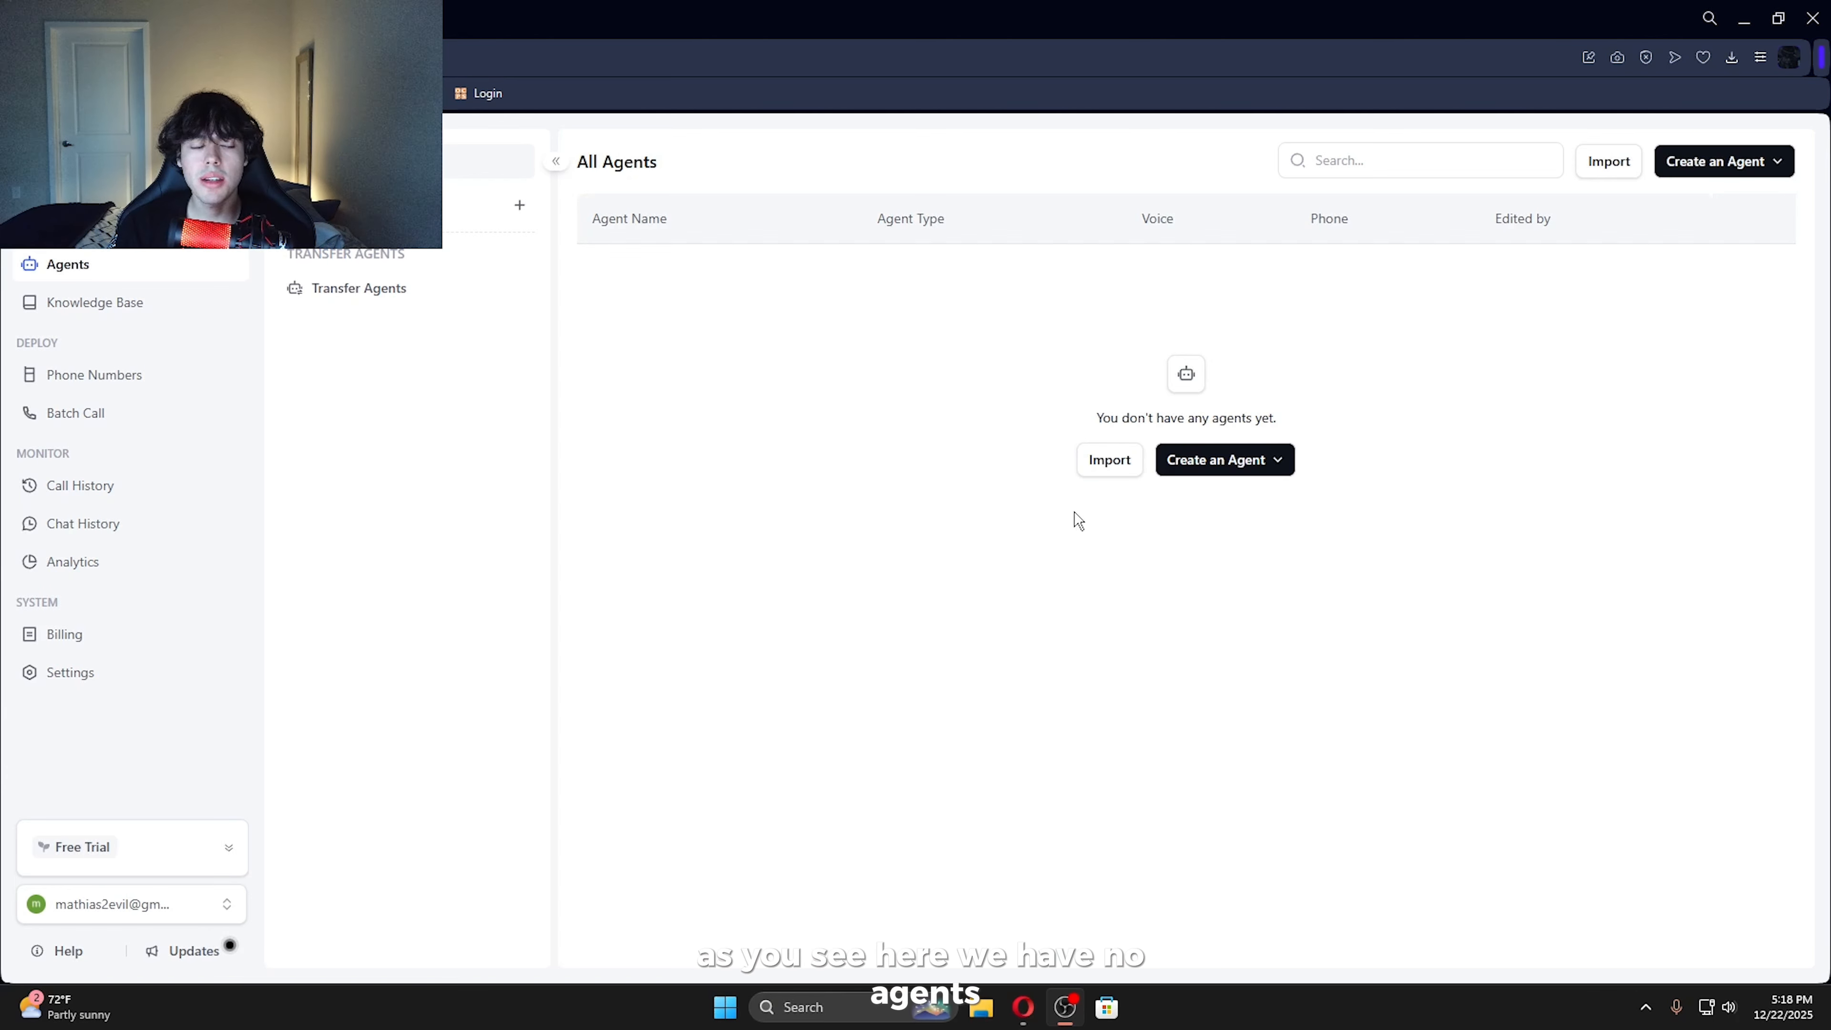
pyautogui.click(1239, 469)
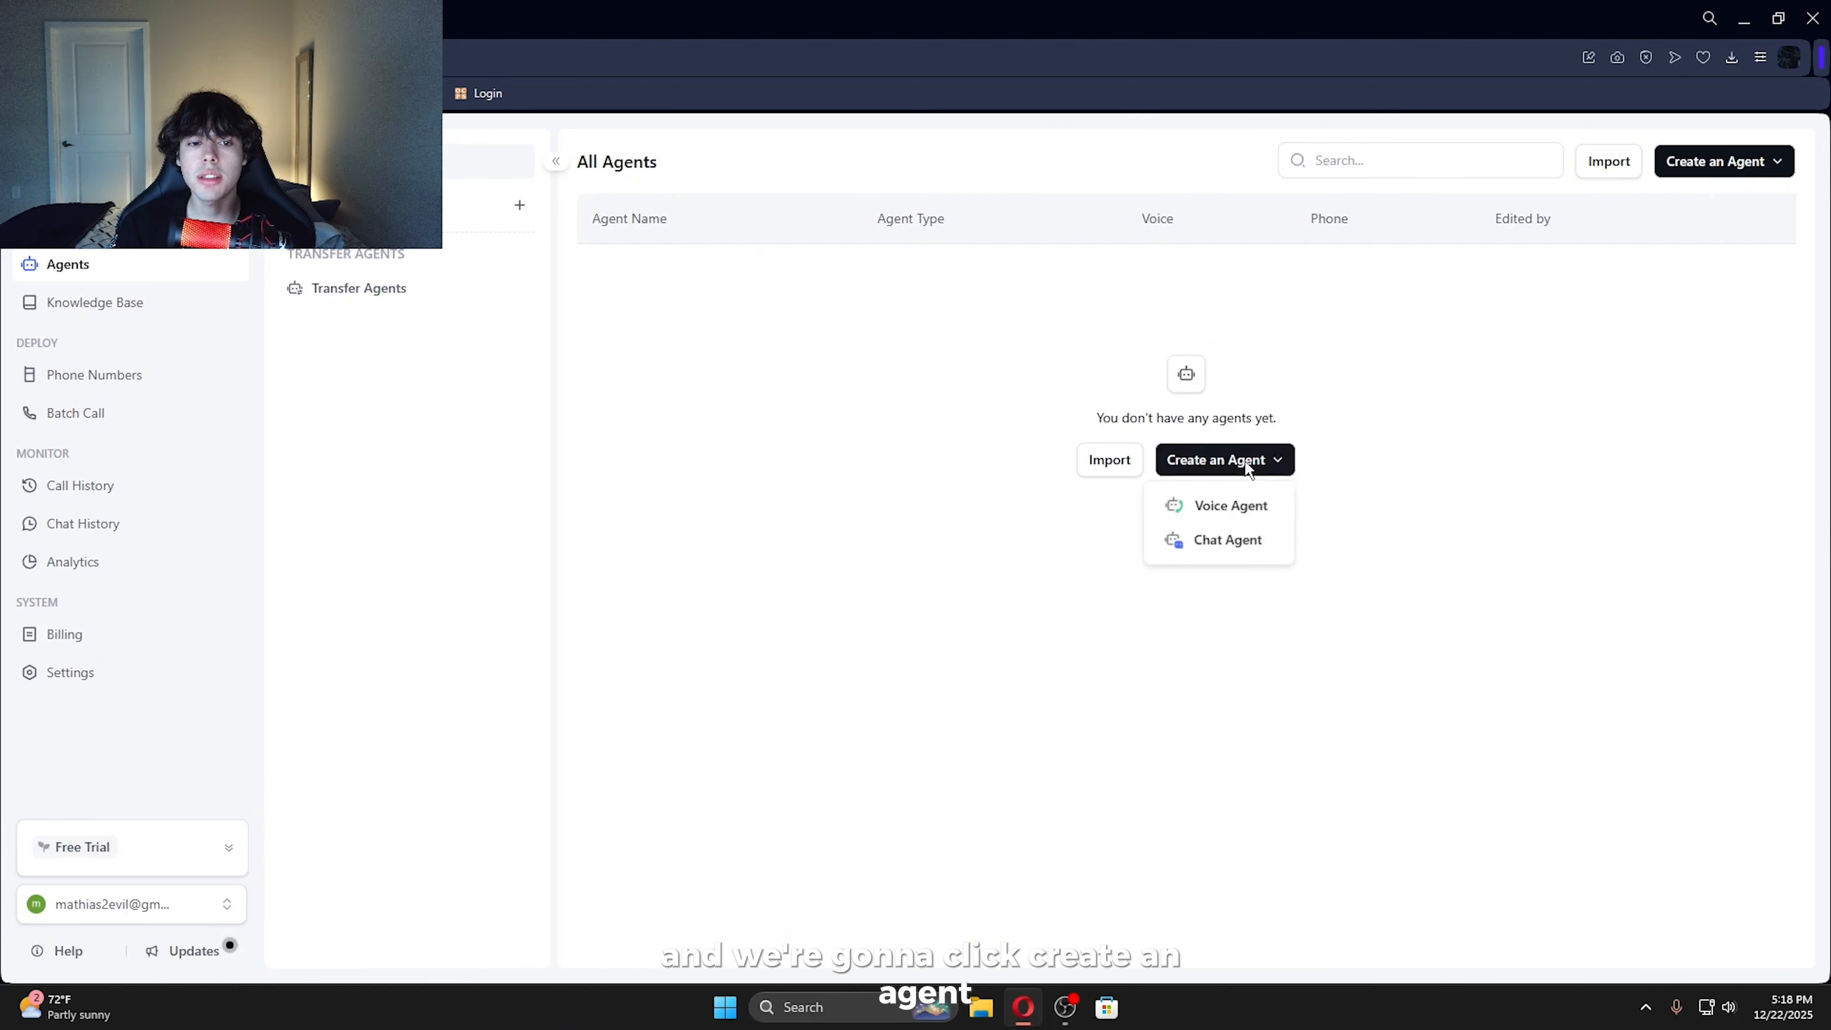
pyautogui.click(1225, 508)
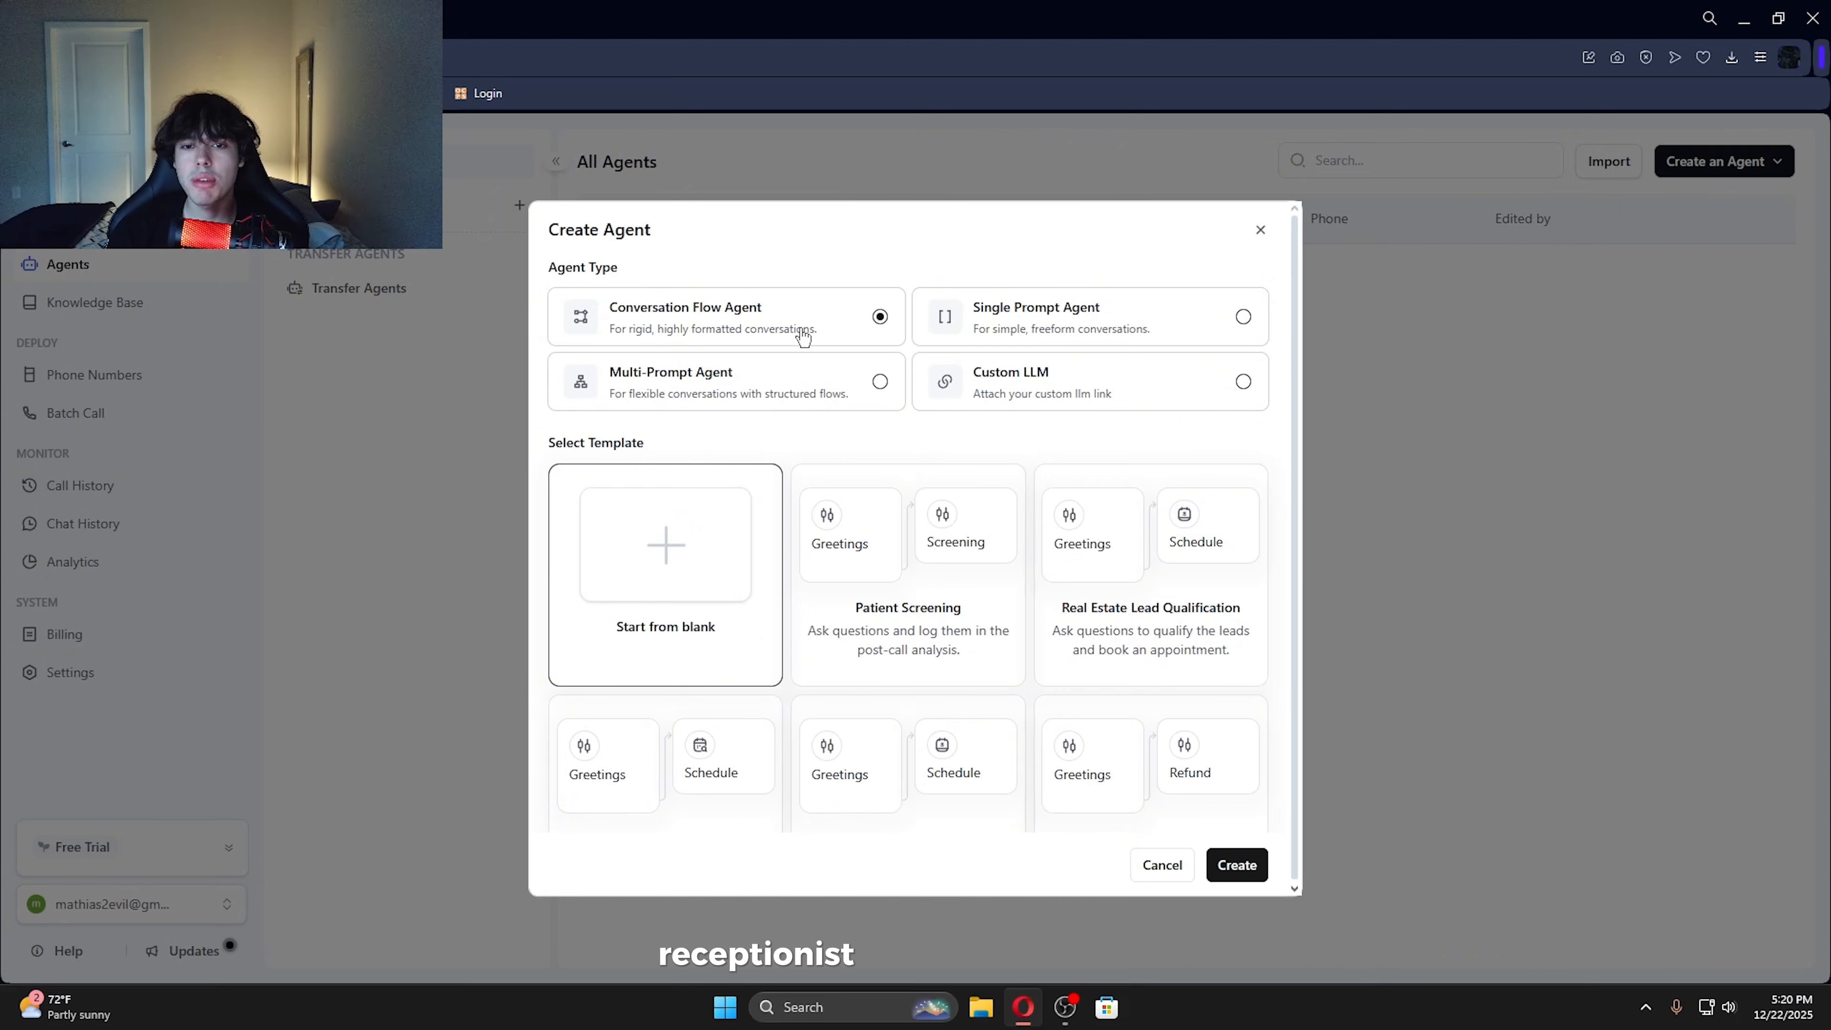
pyautogui.click(1055, 317)
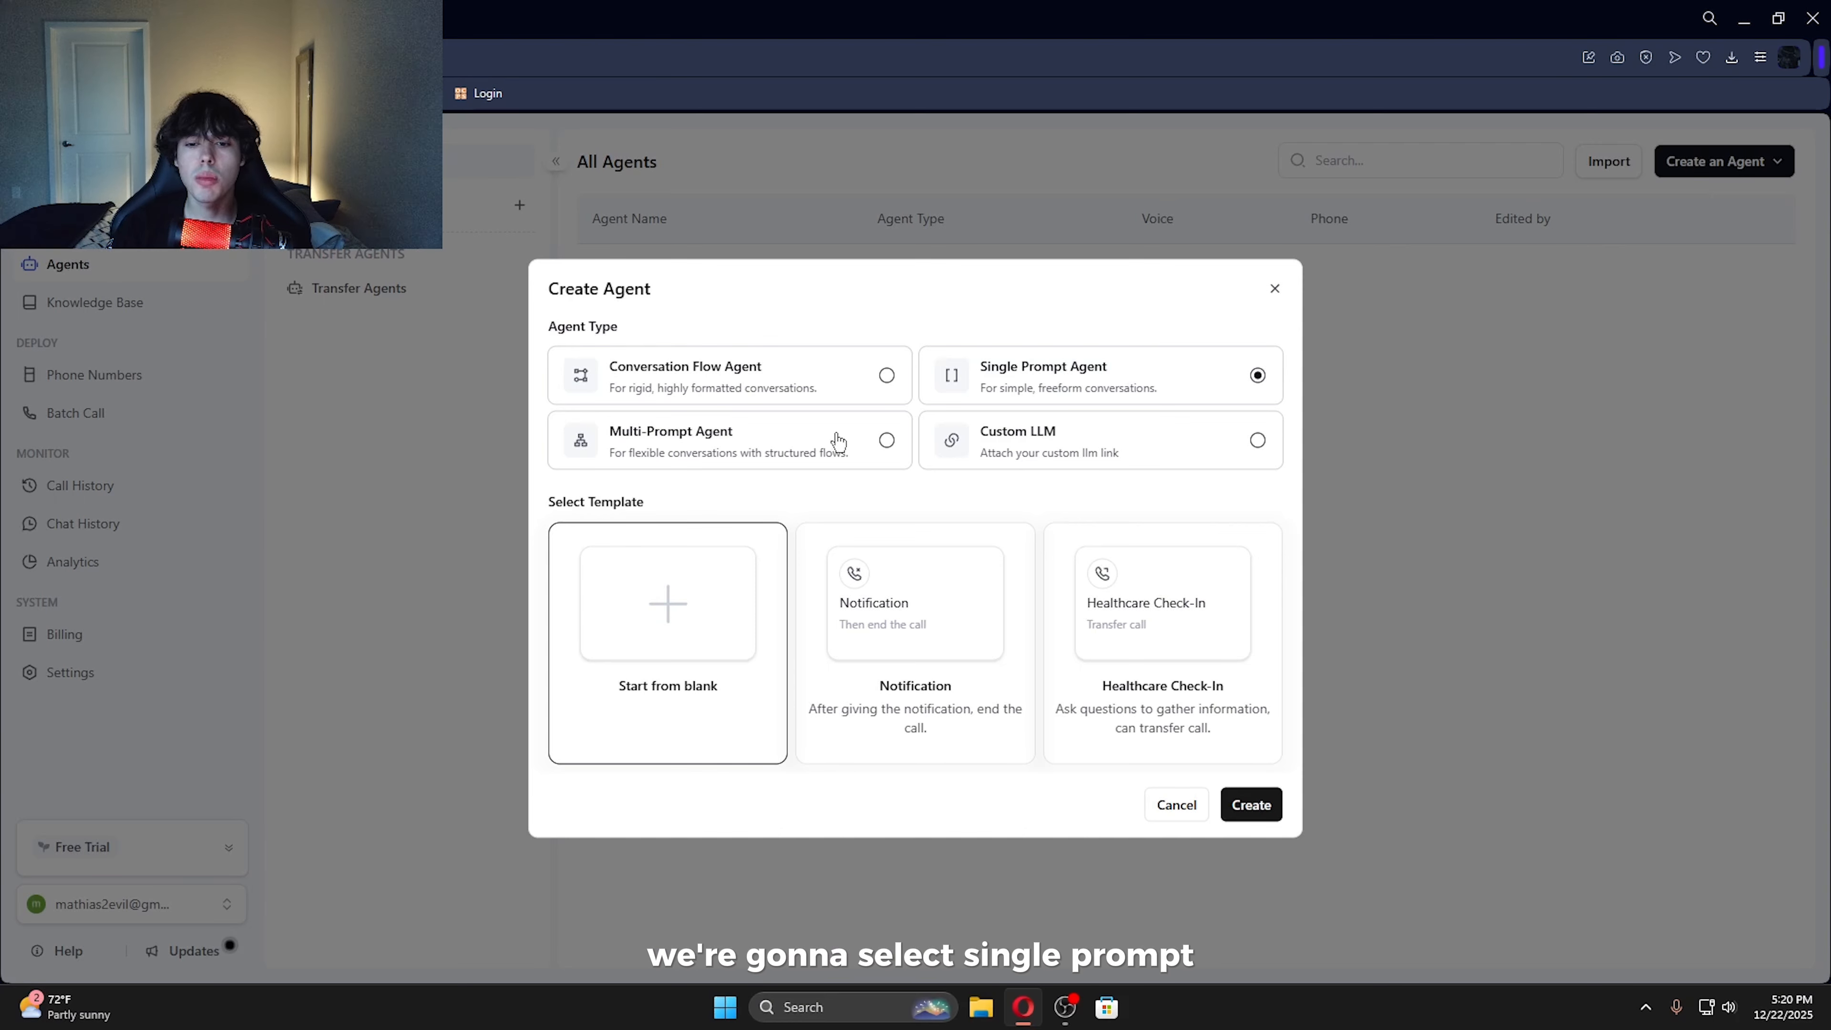
pyautogui.click(1273, 805)
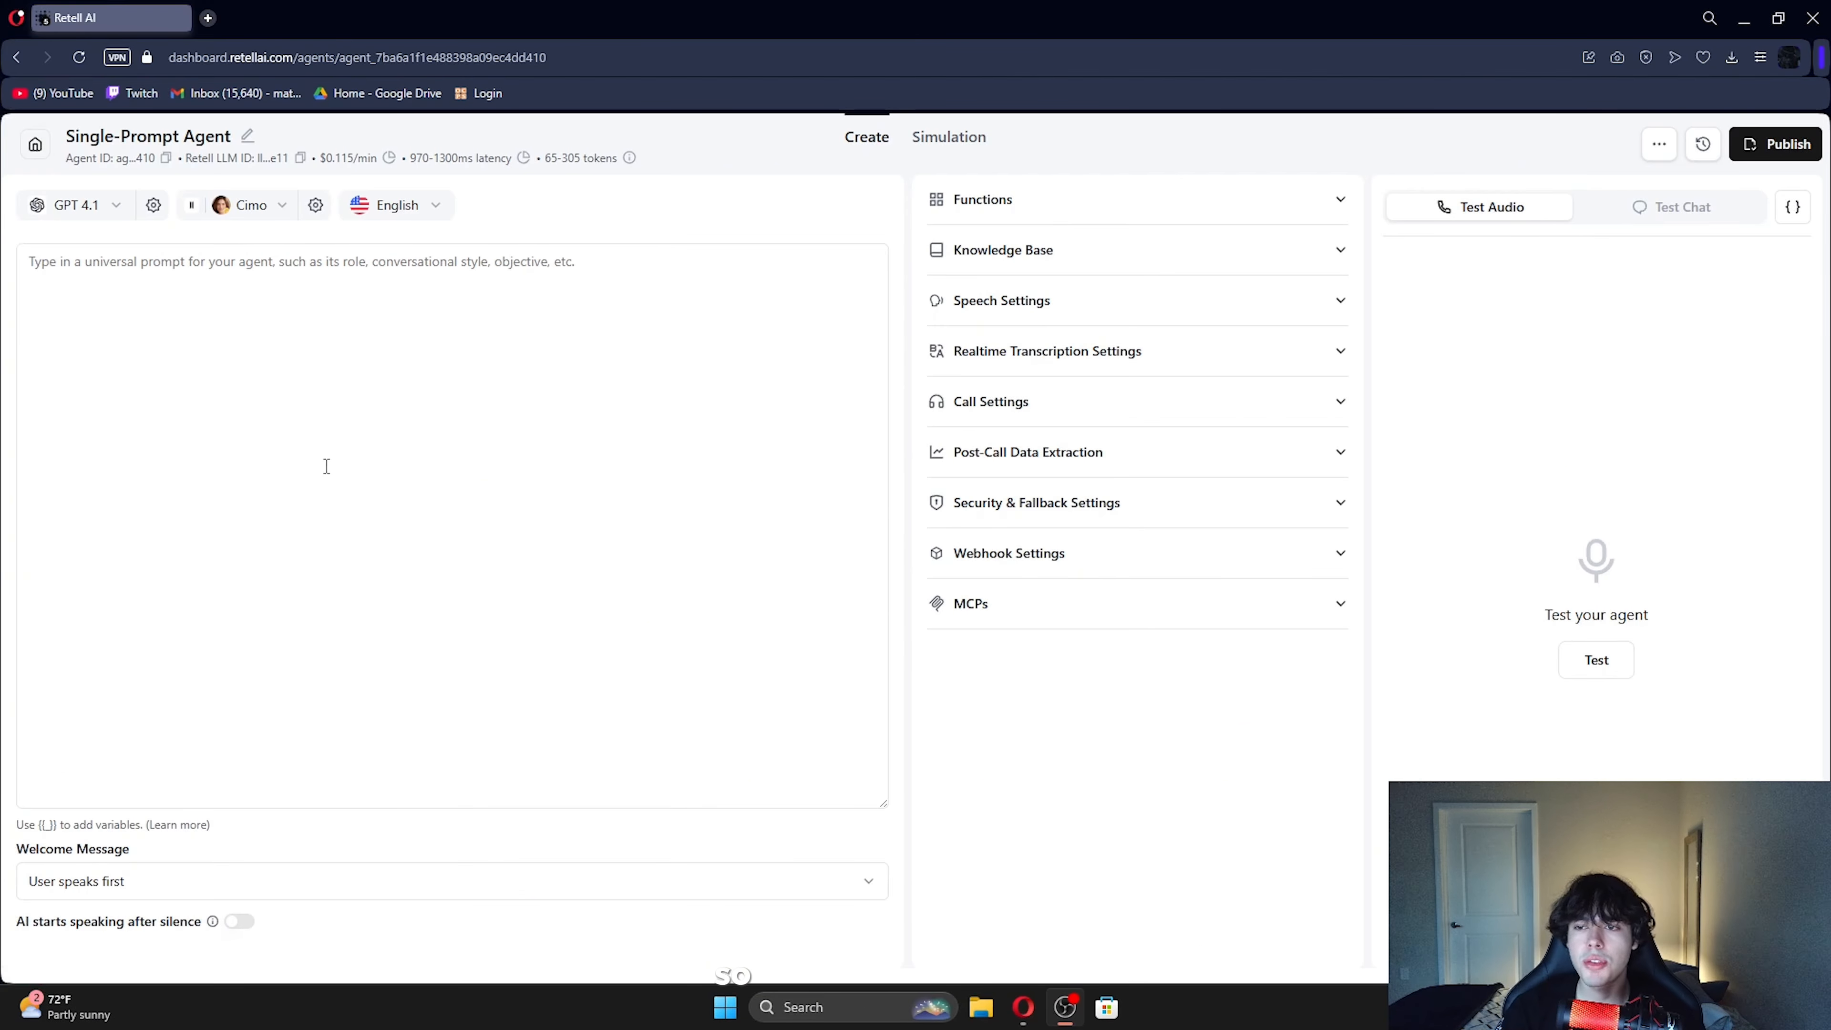
pyautogui.click(225, 282)
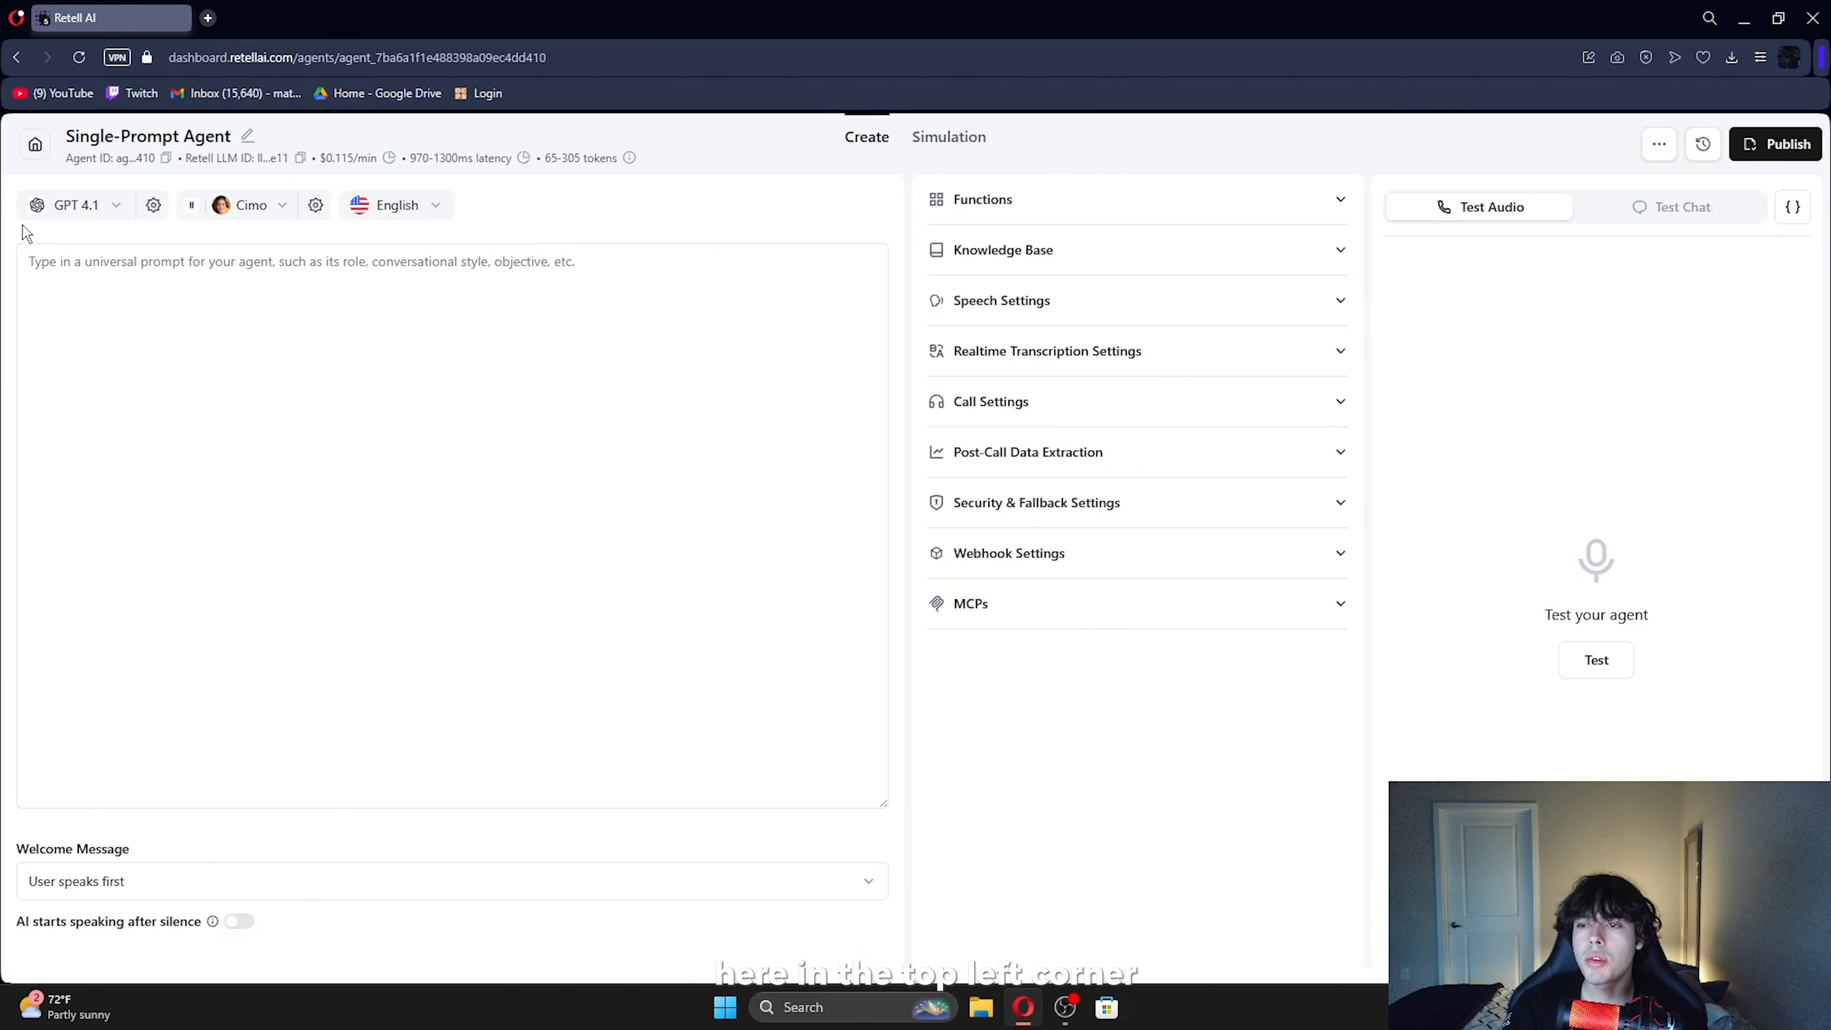
# Set the agent's language model to the Fast Tier of GPT 4.1
pyautogui.click(130, 216)
pyautogui.scroll(-2, 123, 288)
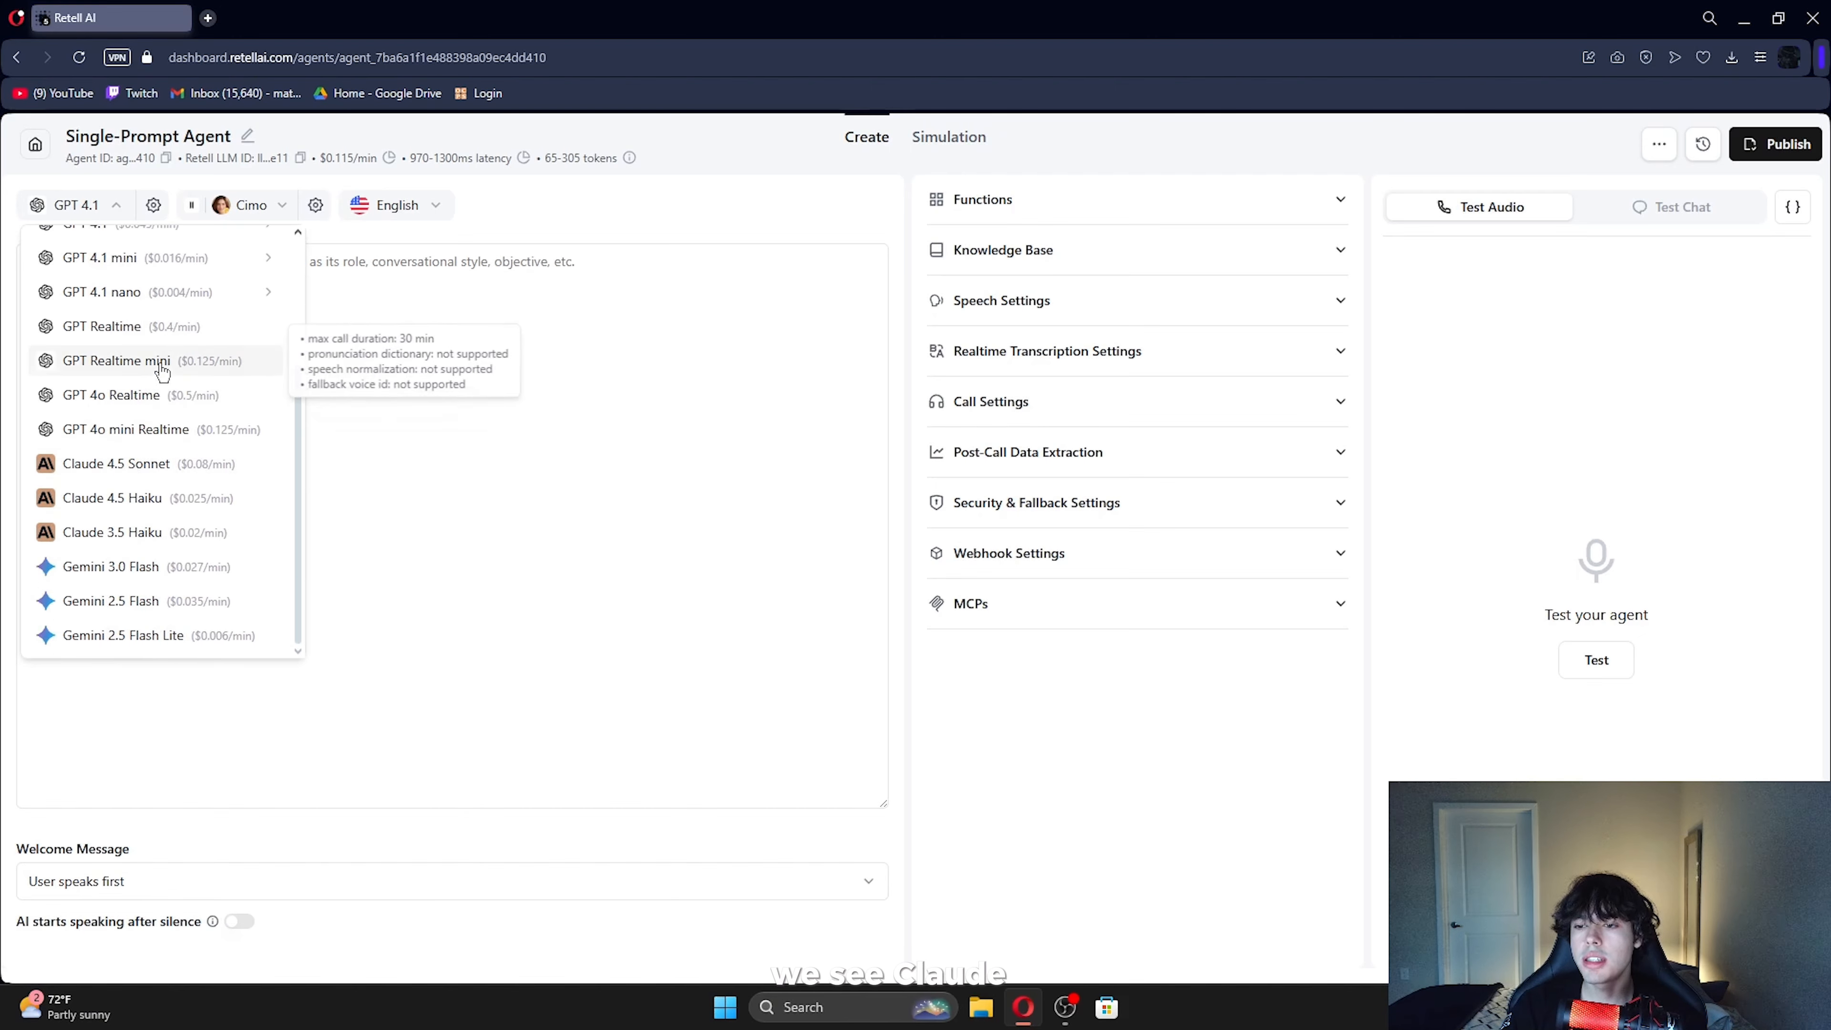
pyautogui.scroll(3, 148, 559)
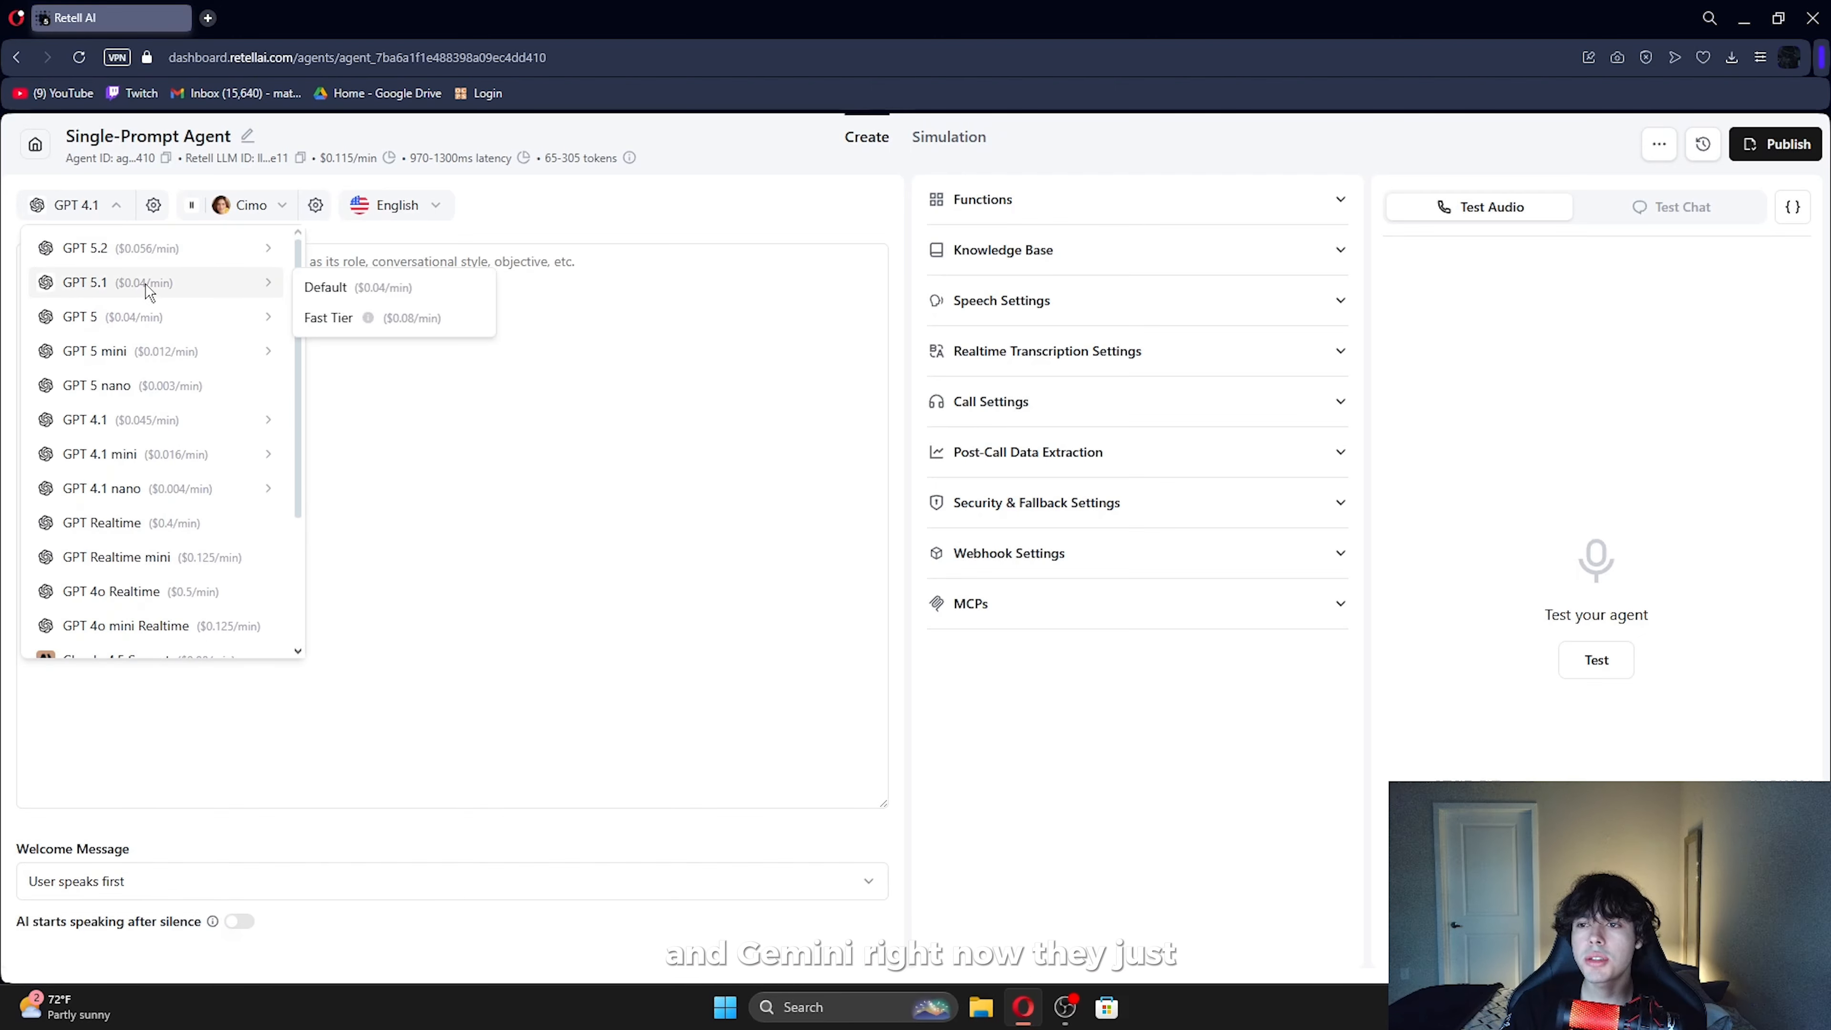
pyautogui.moveTo(108, 253)
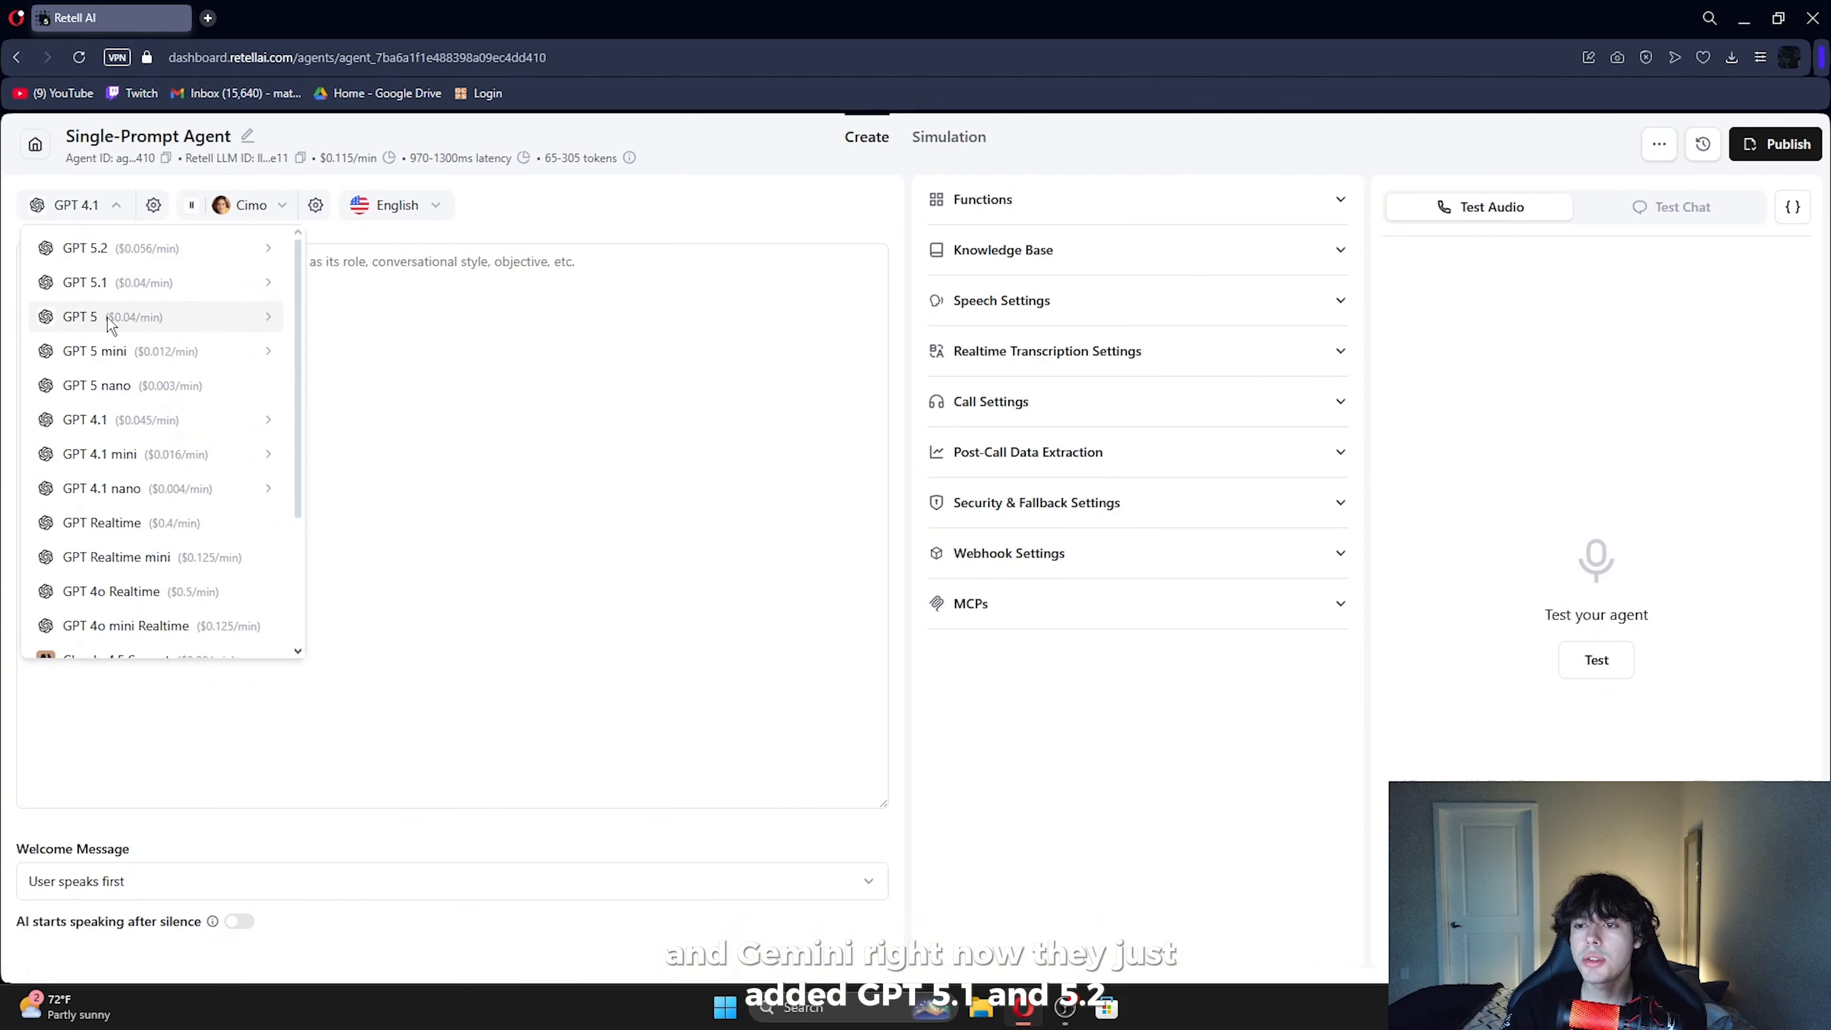
pyautogui.moveTo(177, 426)
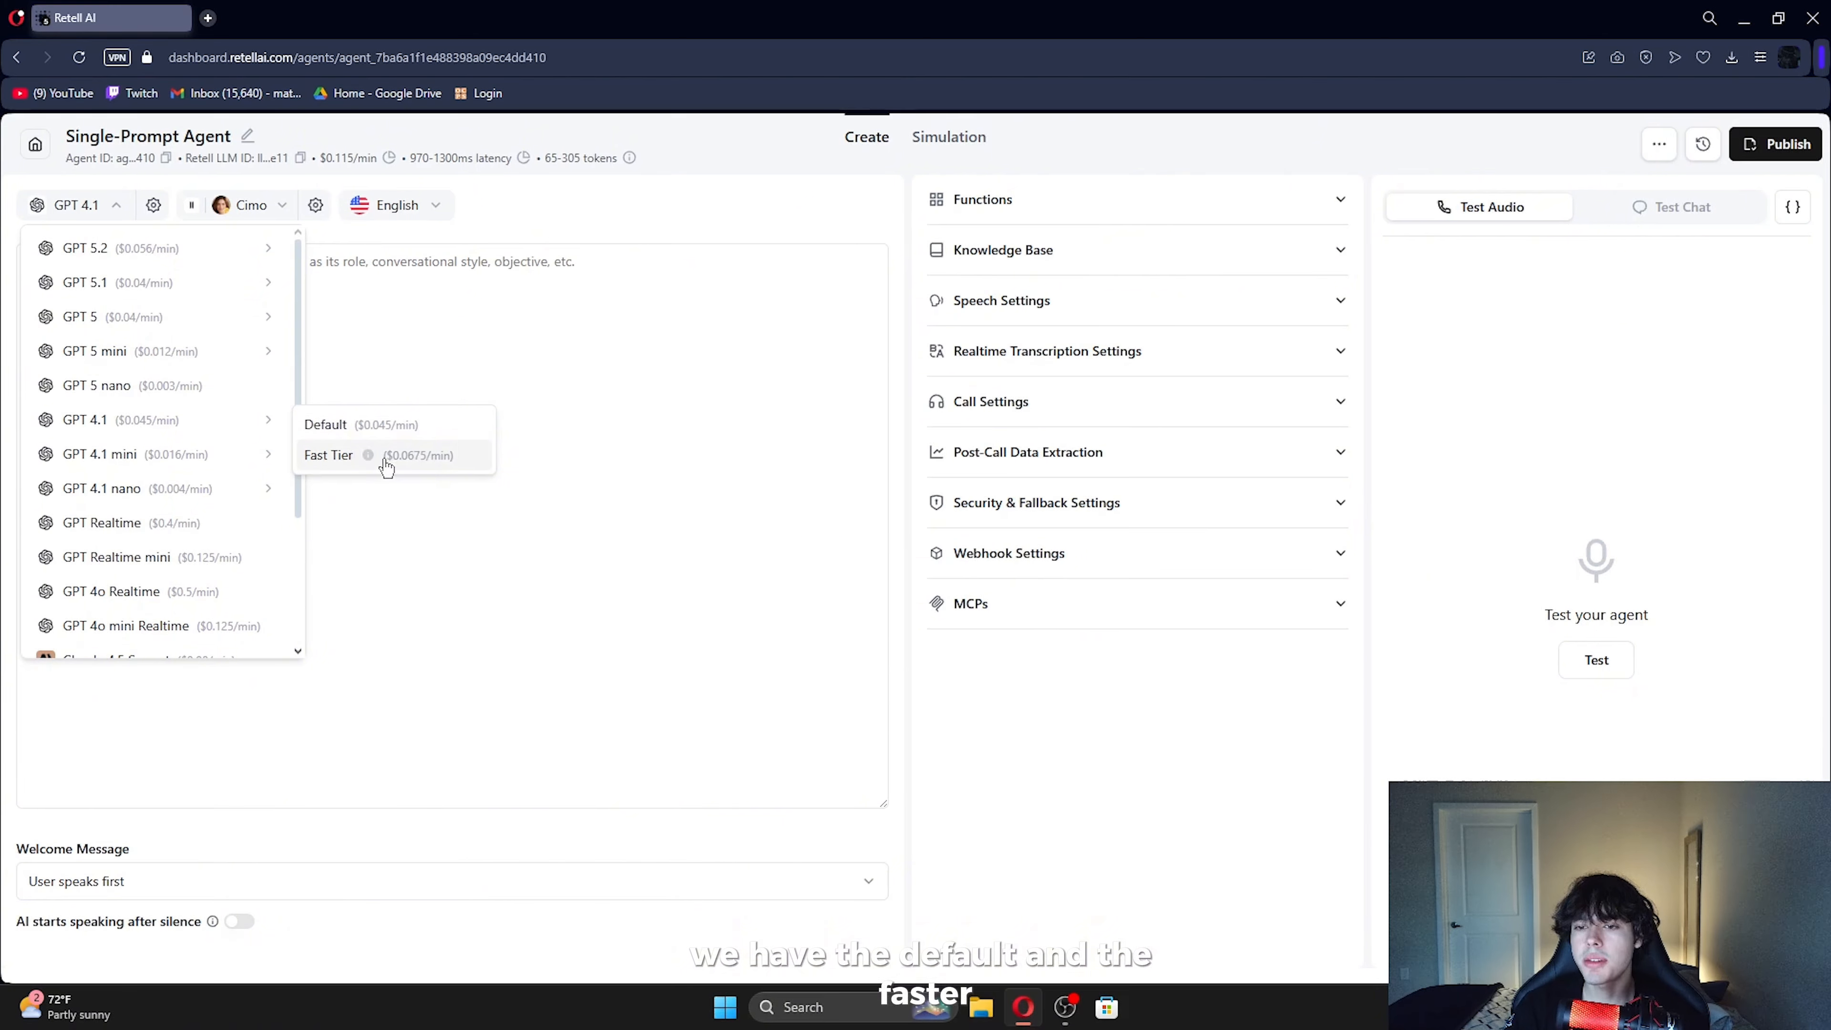
pyautogui.click(433, 456)
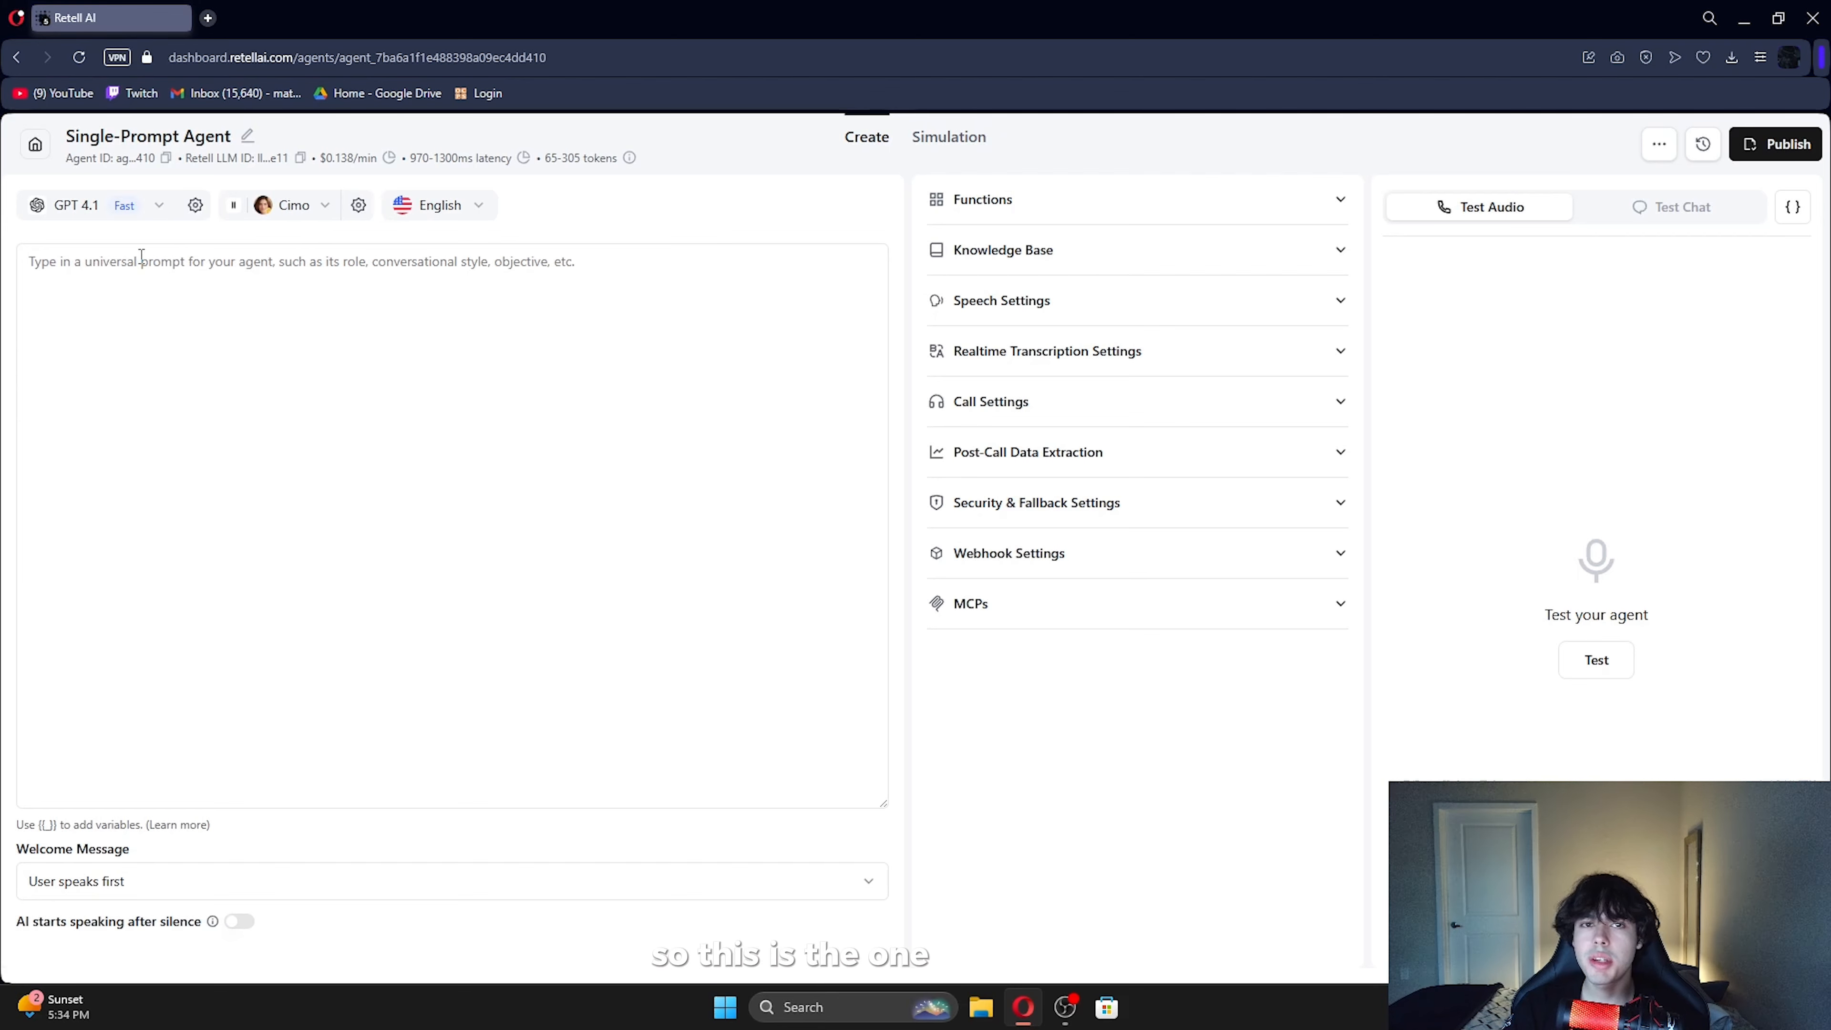
# Turn off Structured Output in the language model settings, keep the LLM temperature at 0.00, and save
pyautogui.click(196, 207)
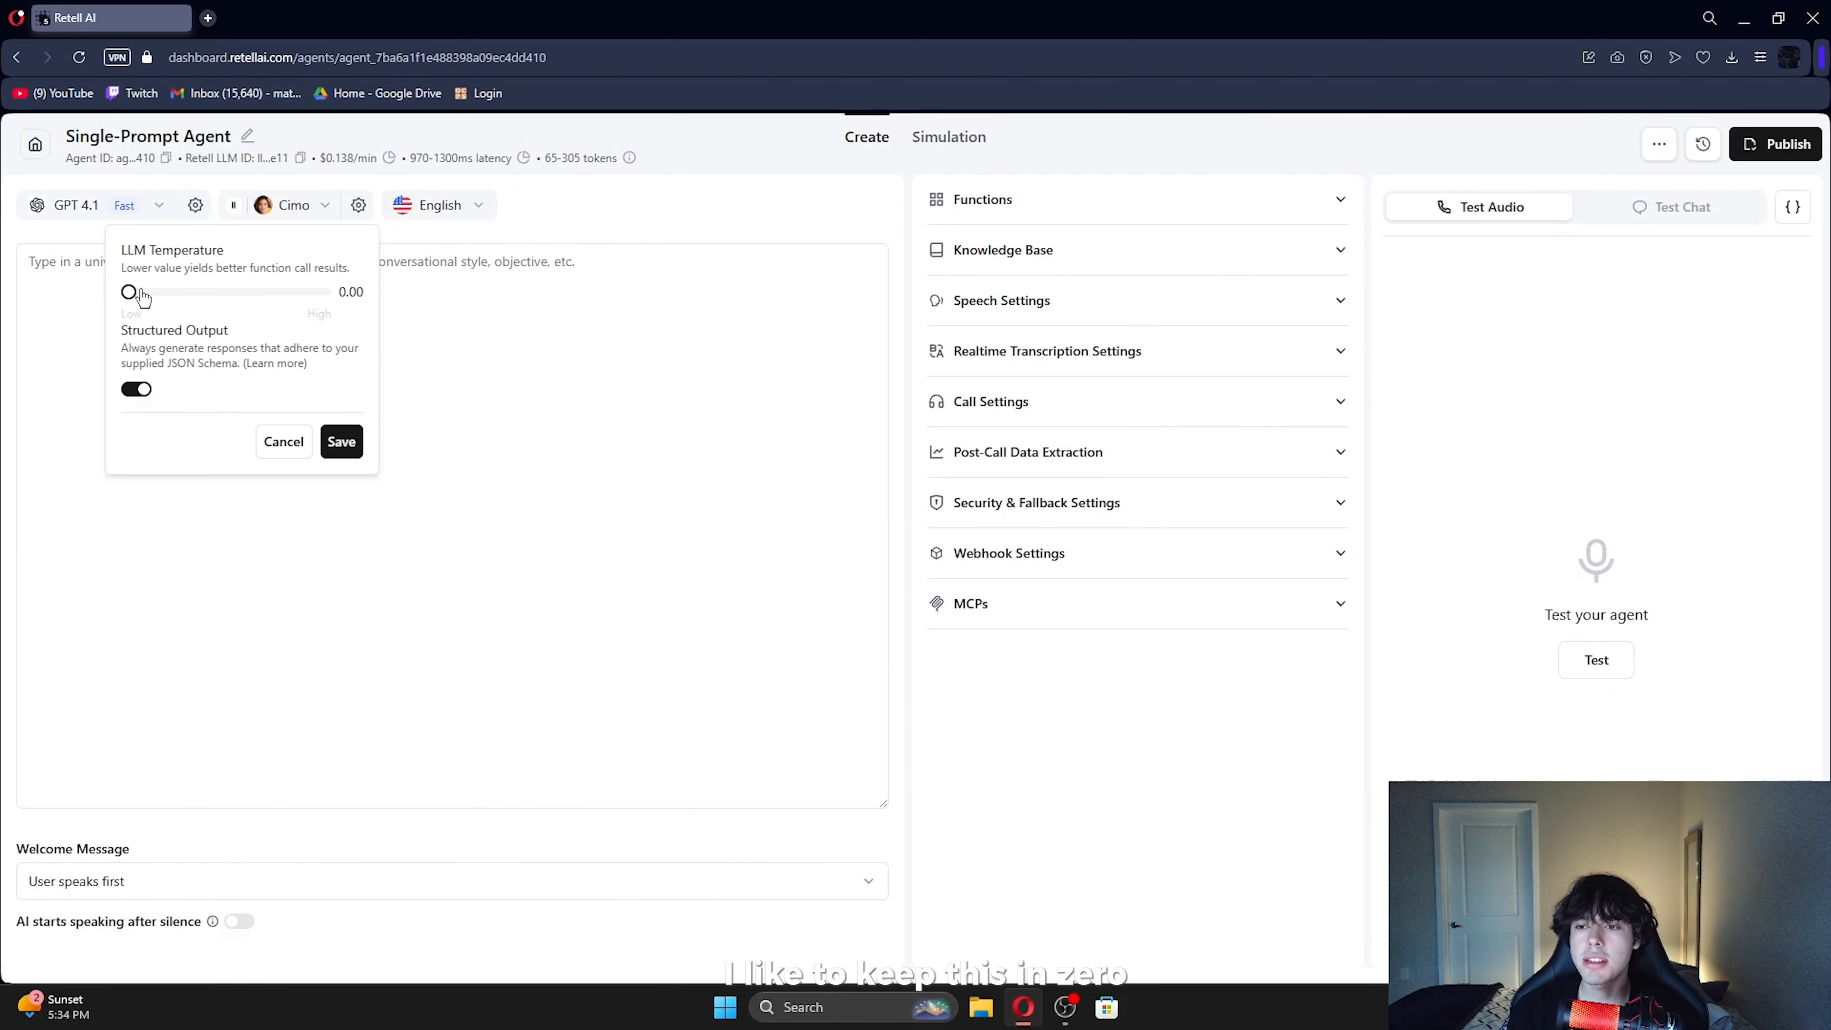
pyautogui.click(144, 397)
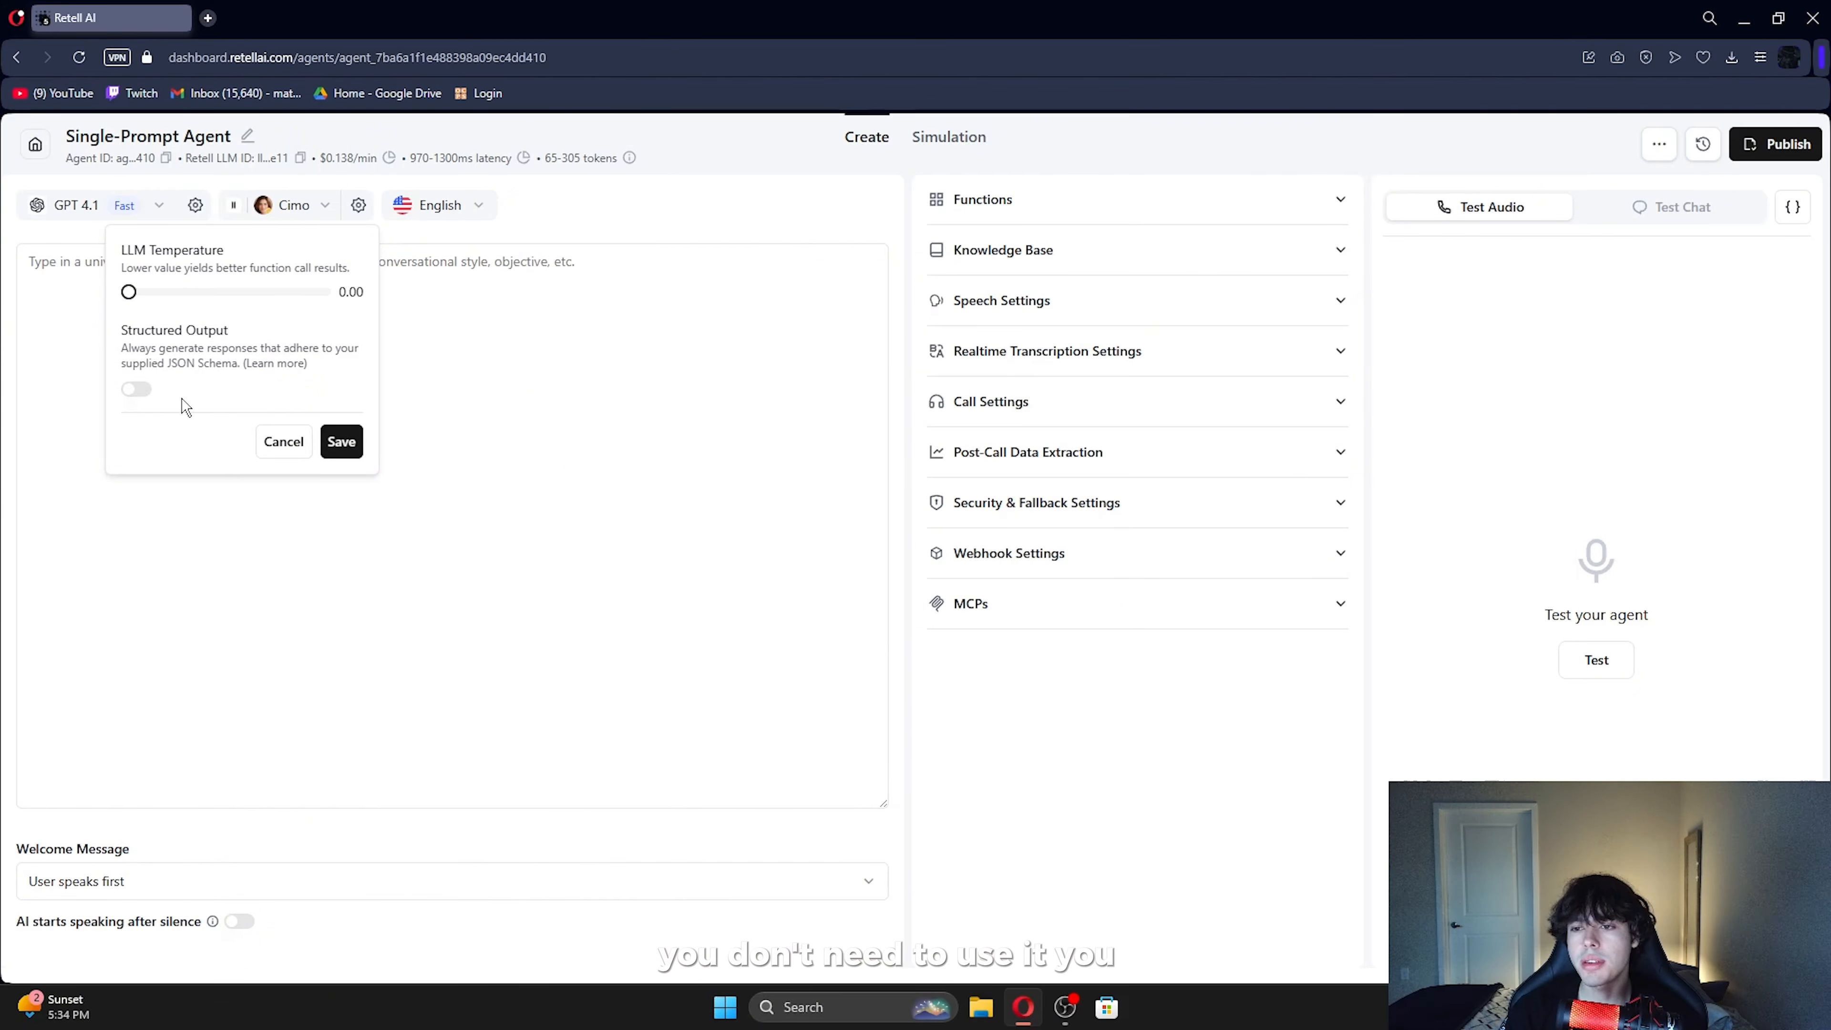
pyautogui.click(337, 443)
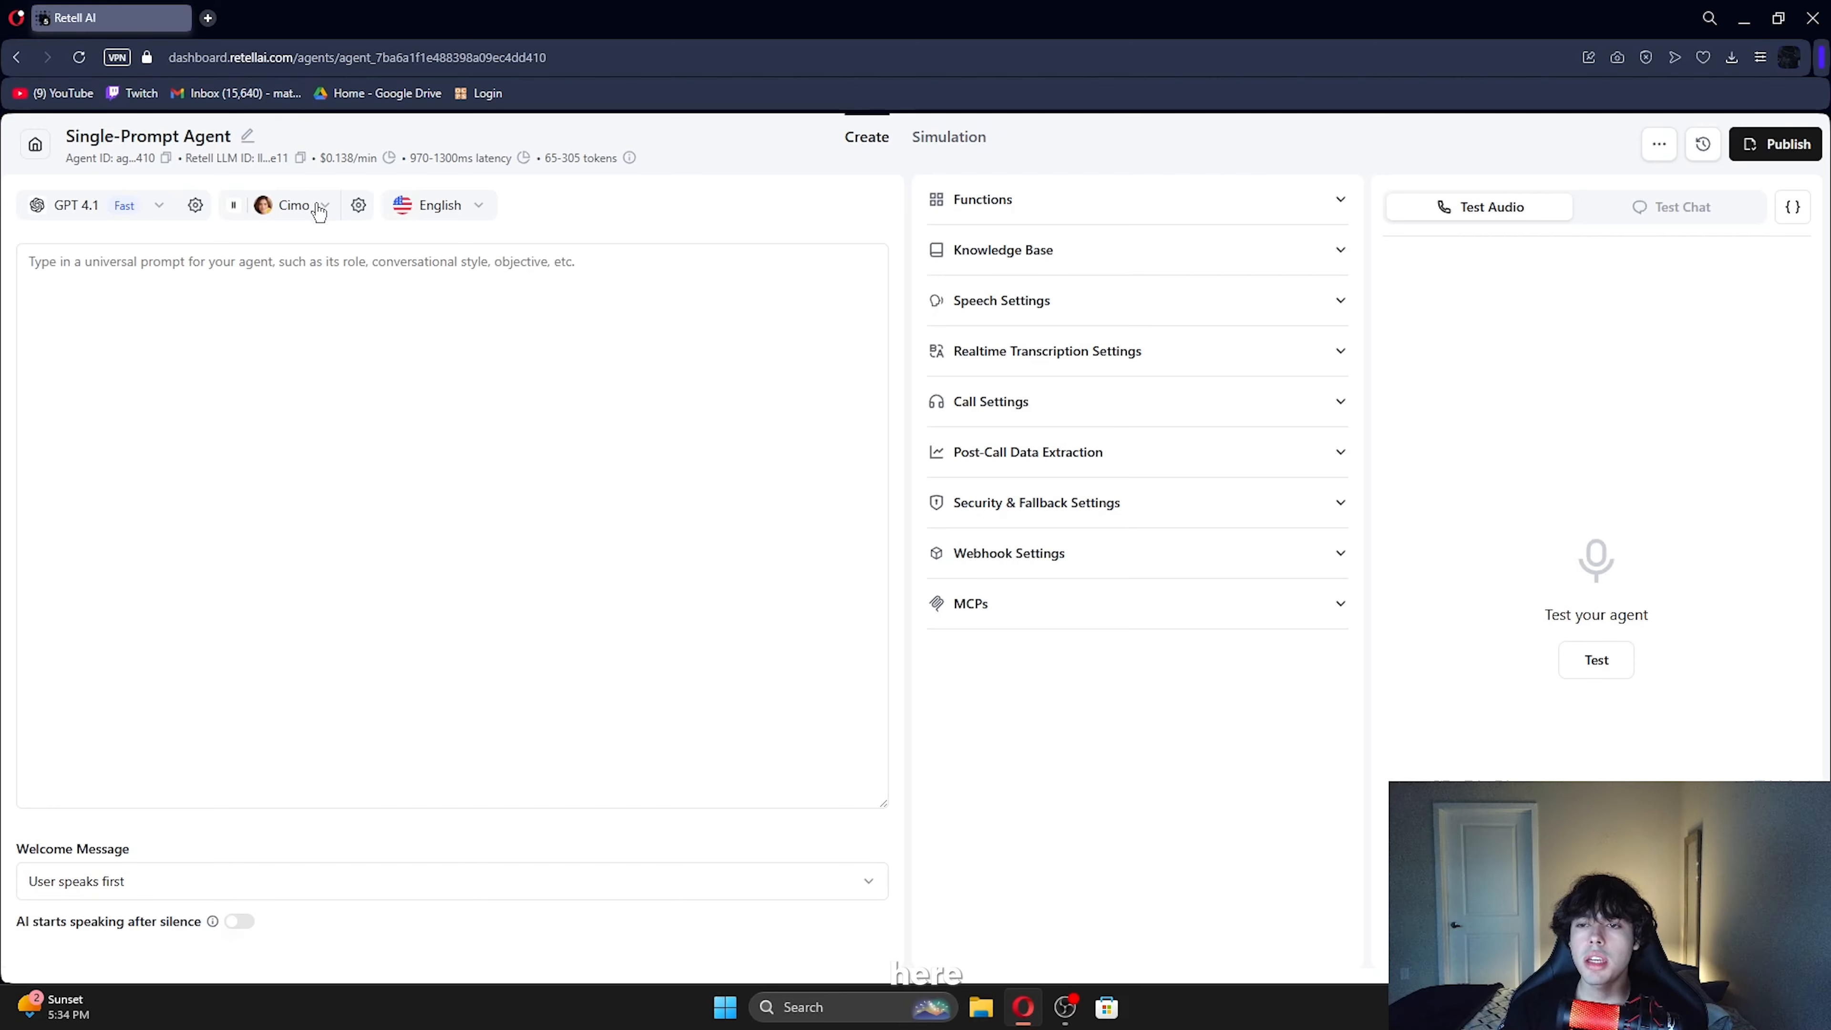
# Browse the agent voices from Elevenlabs, Cartesia, MiniMax and OpenAI, including the recommended Elevenlabs voices
pyautogui.click(320, 209)
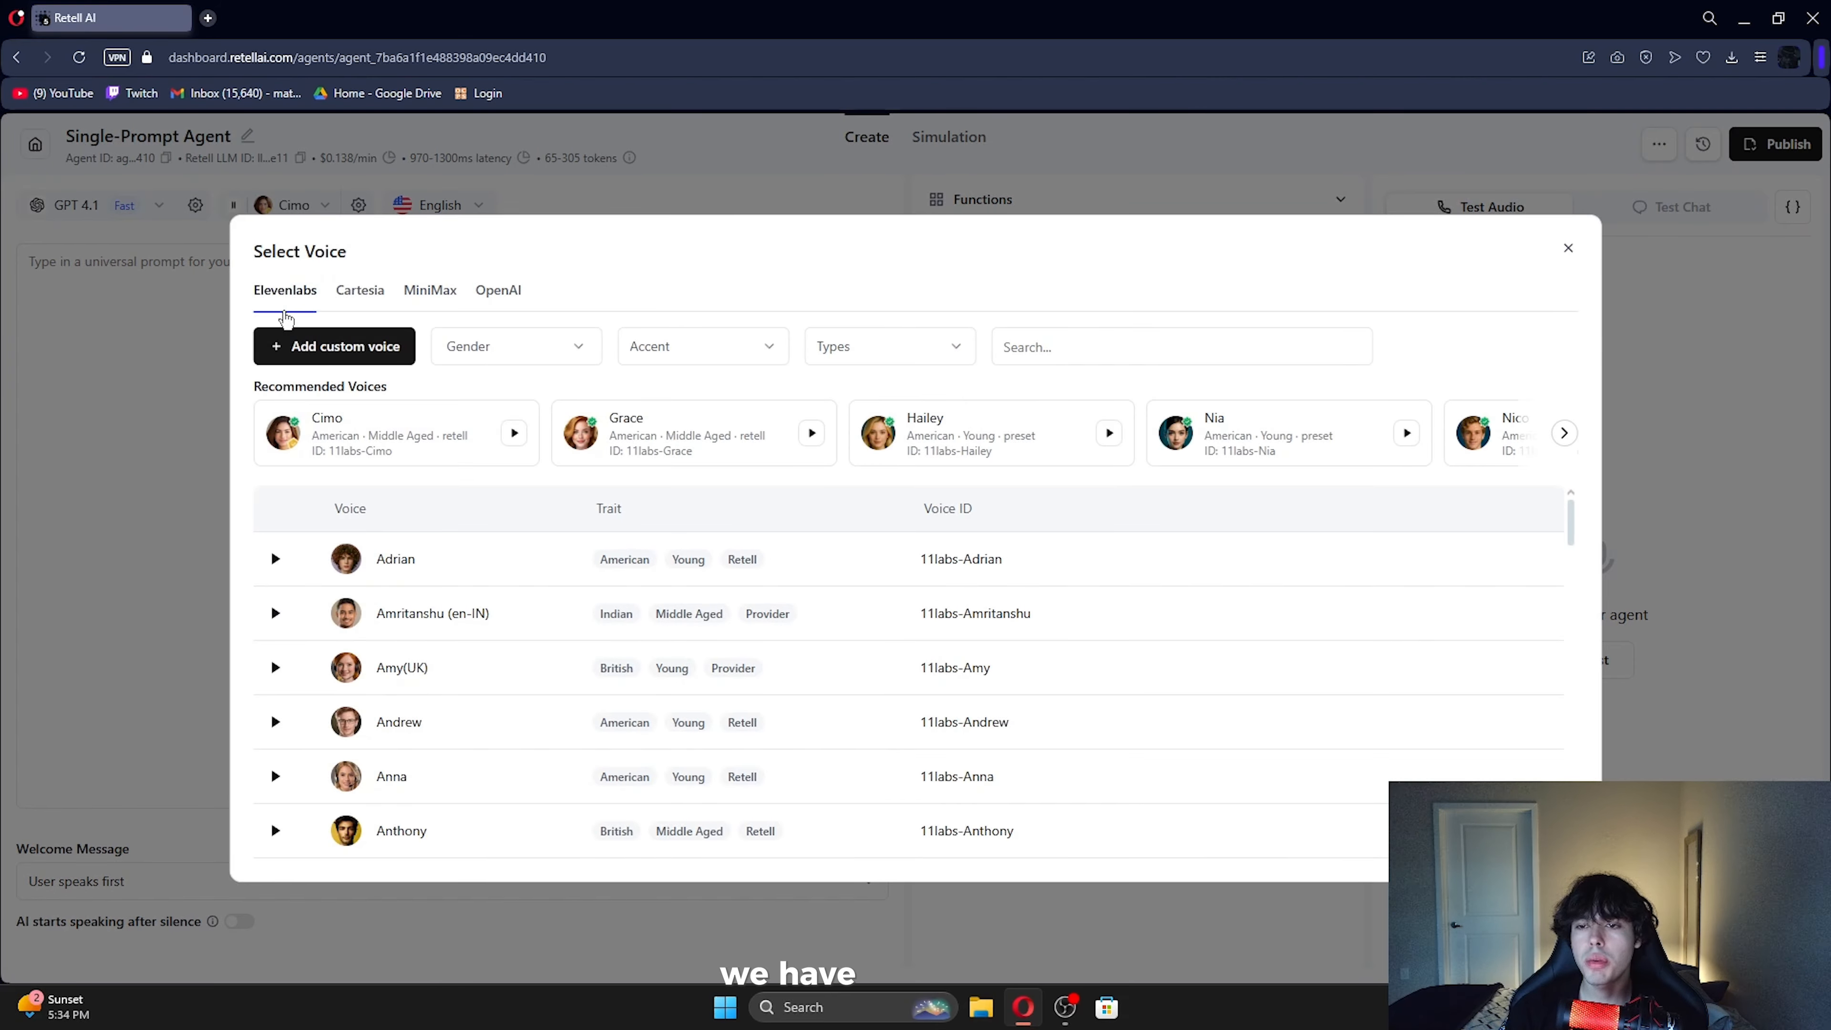
pyautogui.click(359, 296)
pyautogui.click(428, 292)
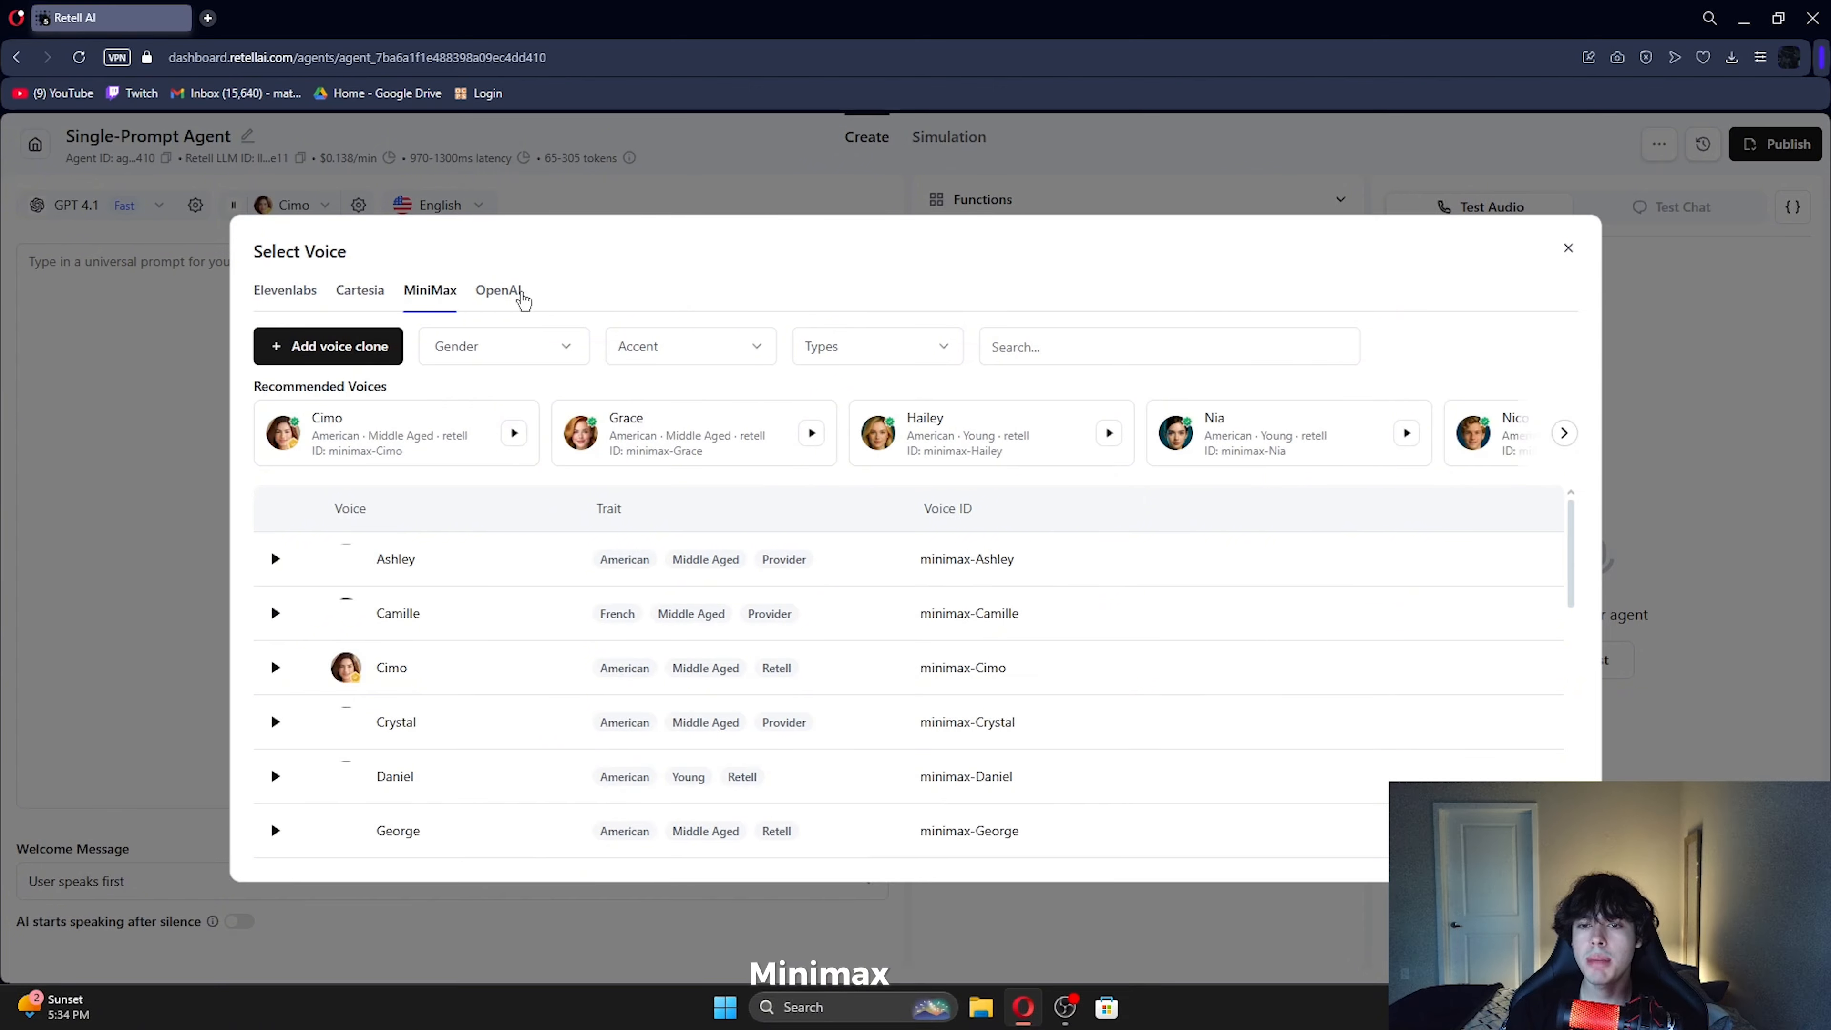
pyautogui.click(500, 294)
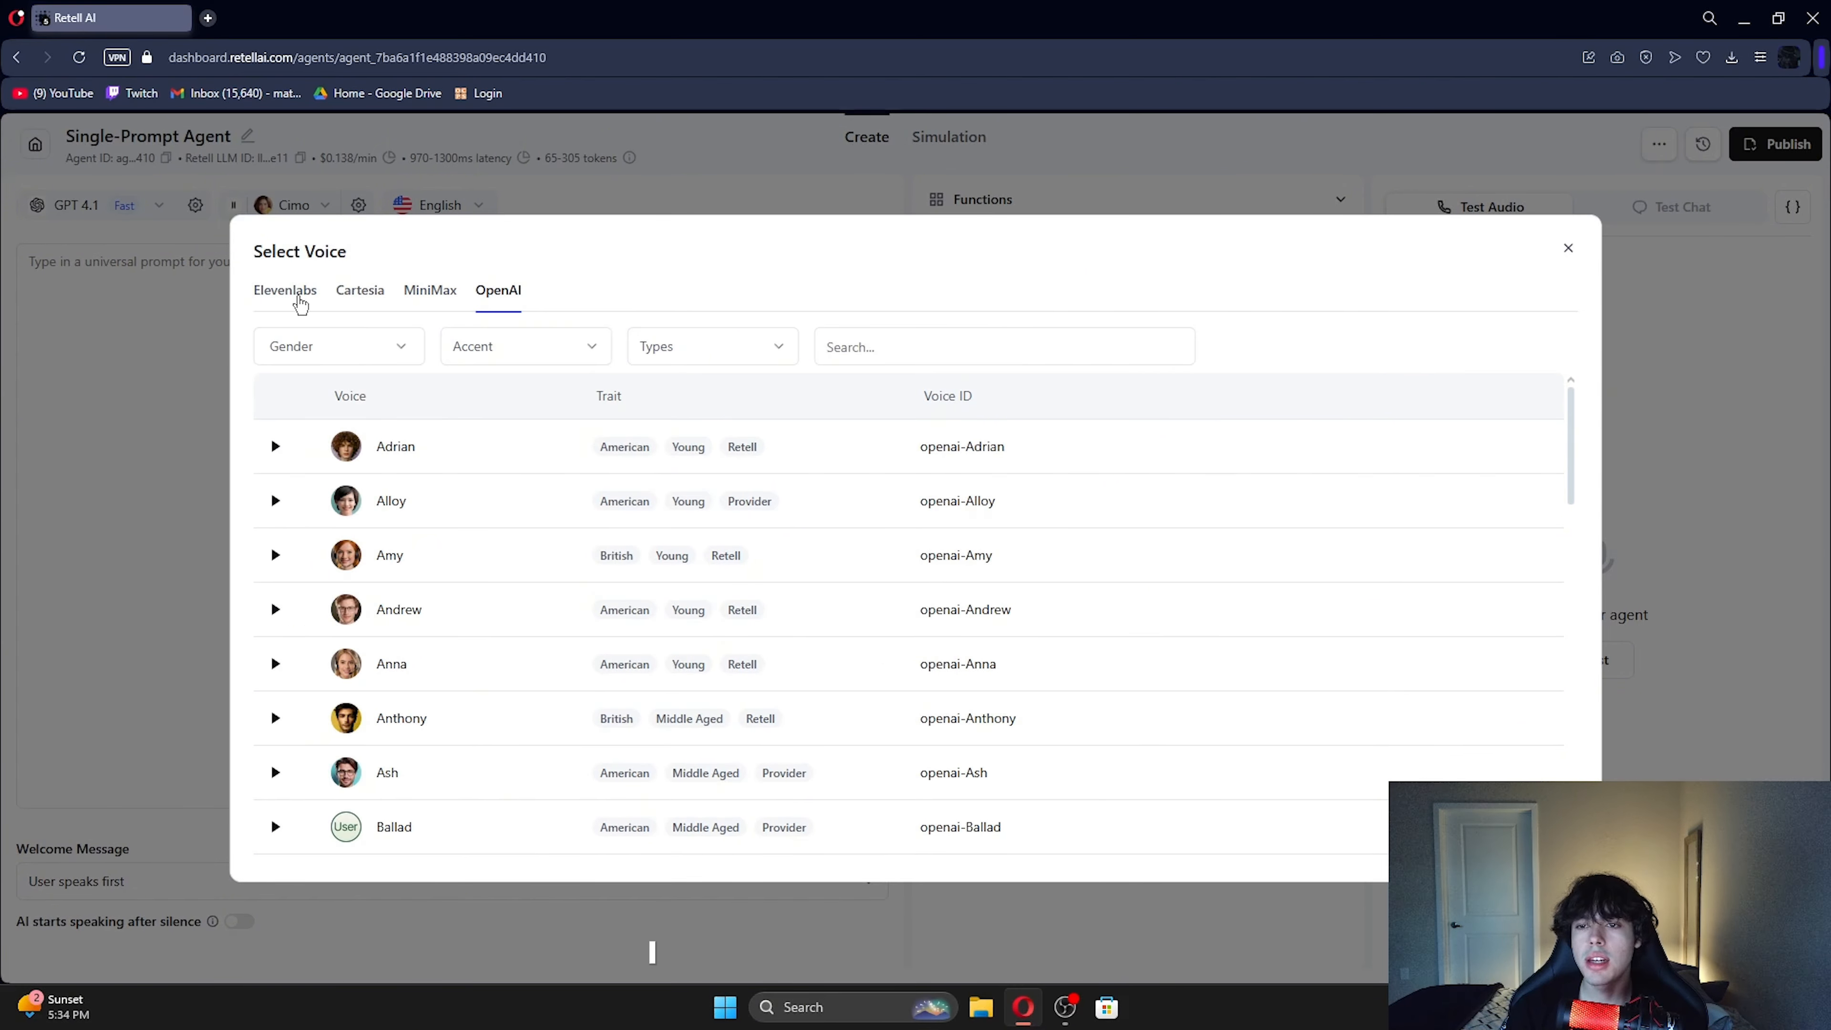
pyautogui.click(292, 294)
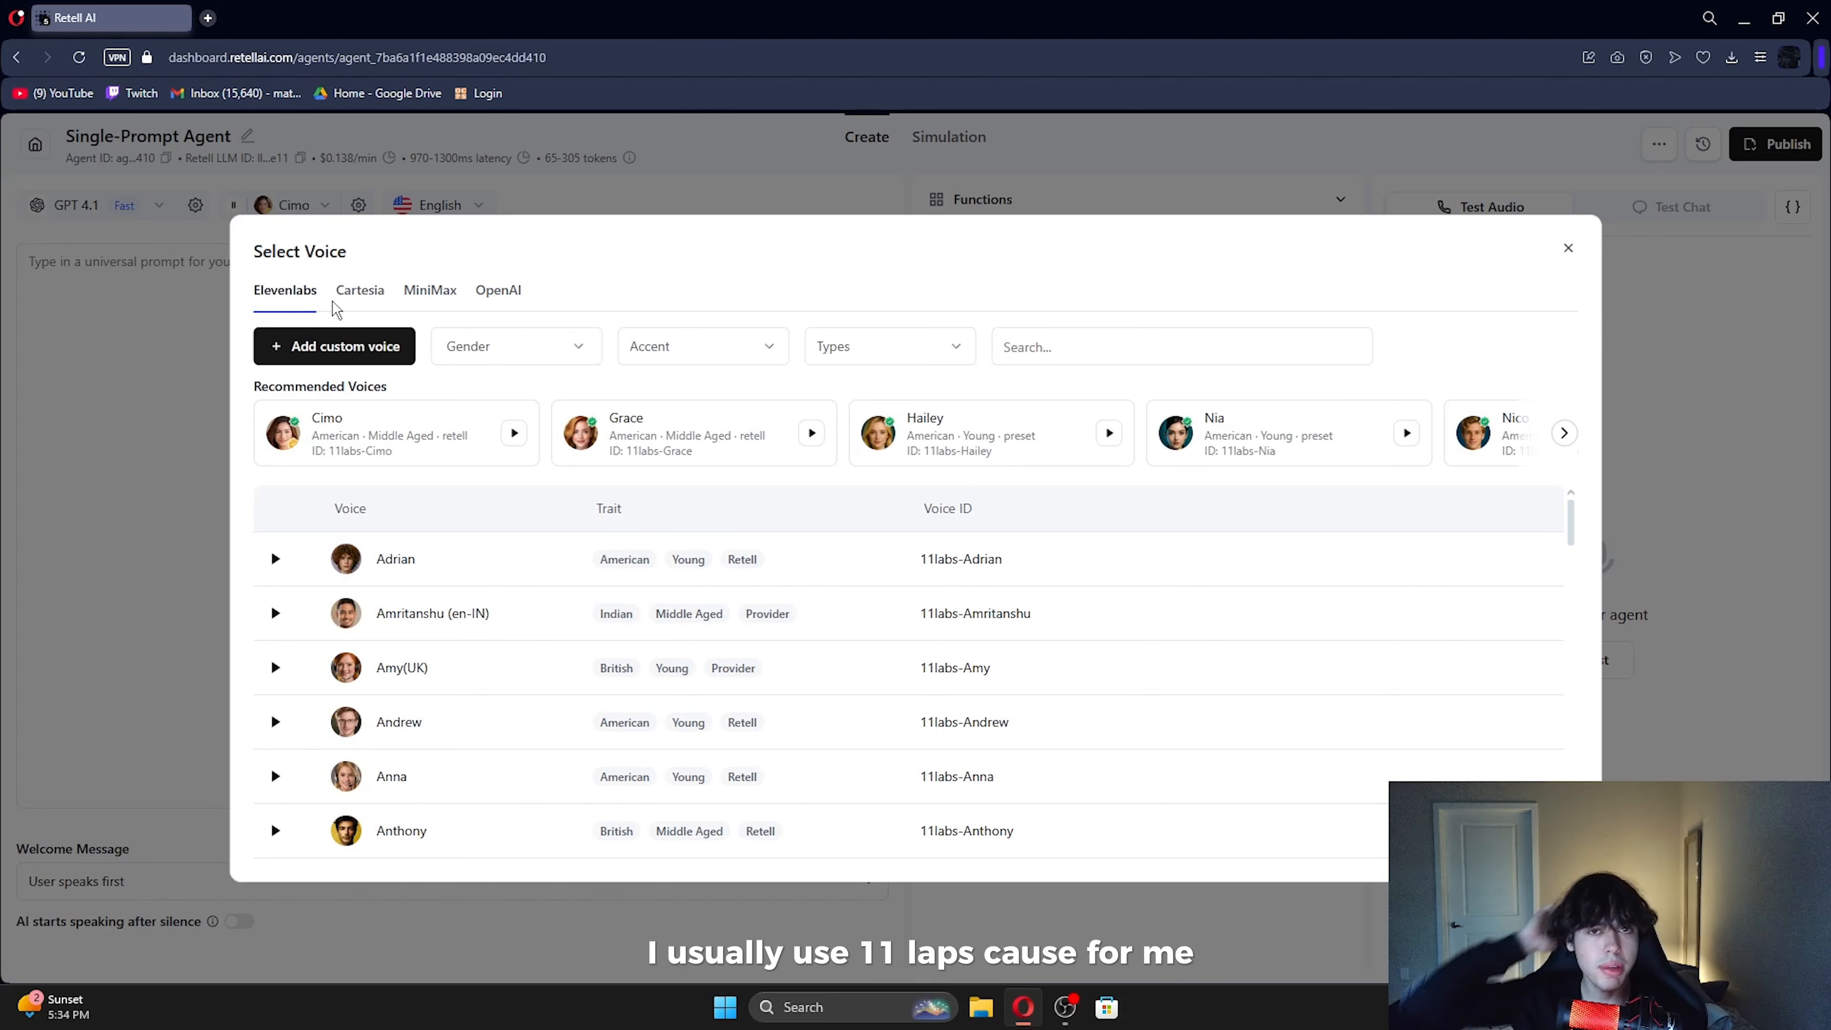
pyautogui.scroll(-3, 507, 606)
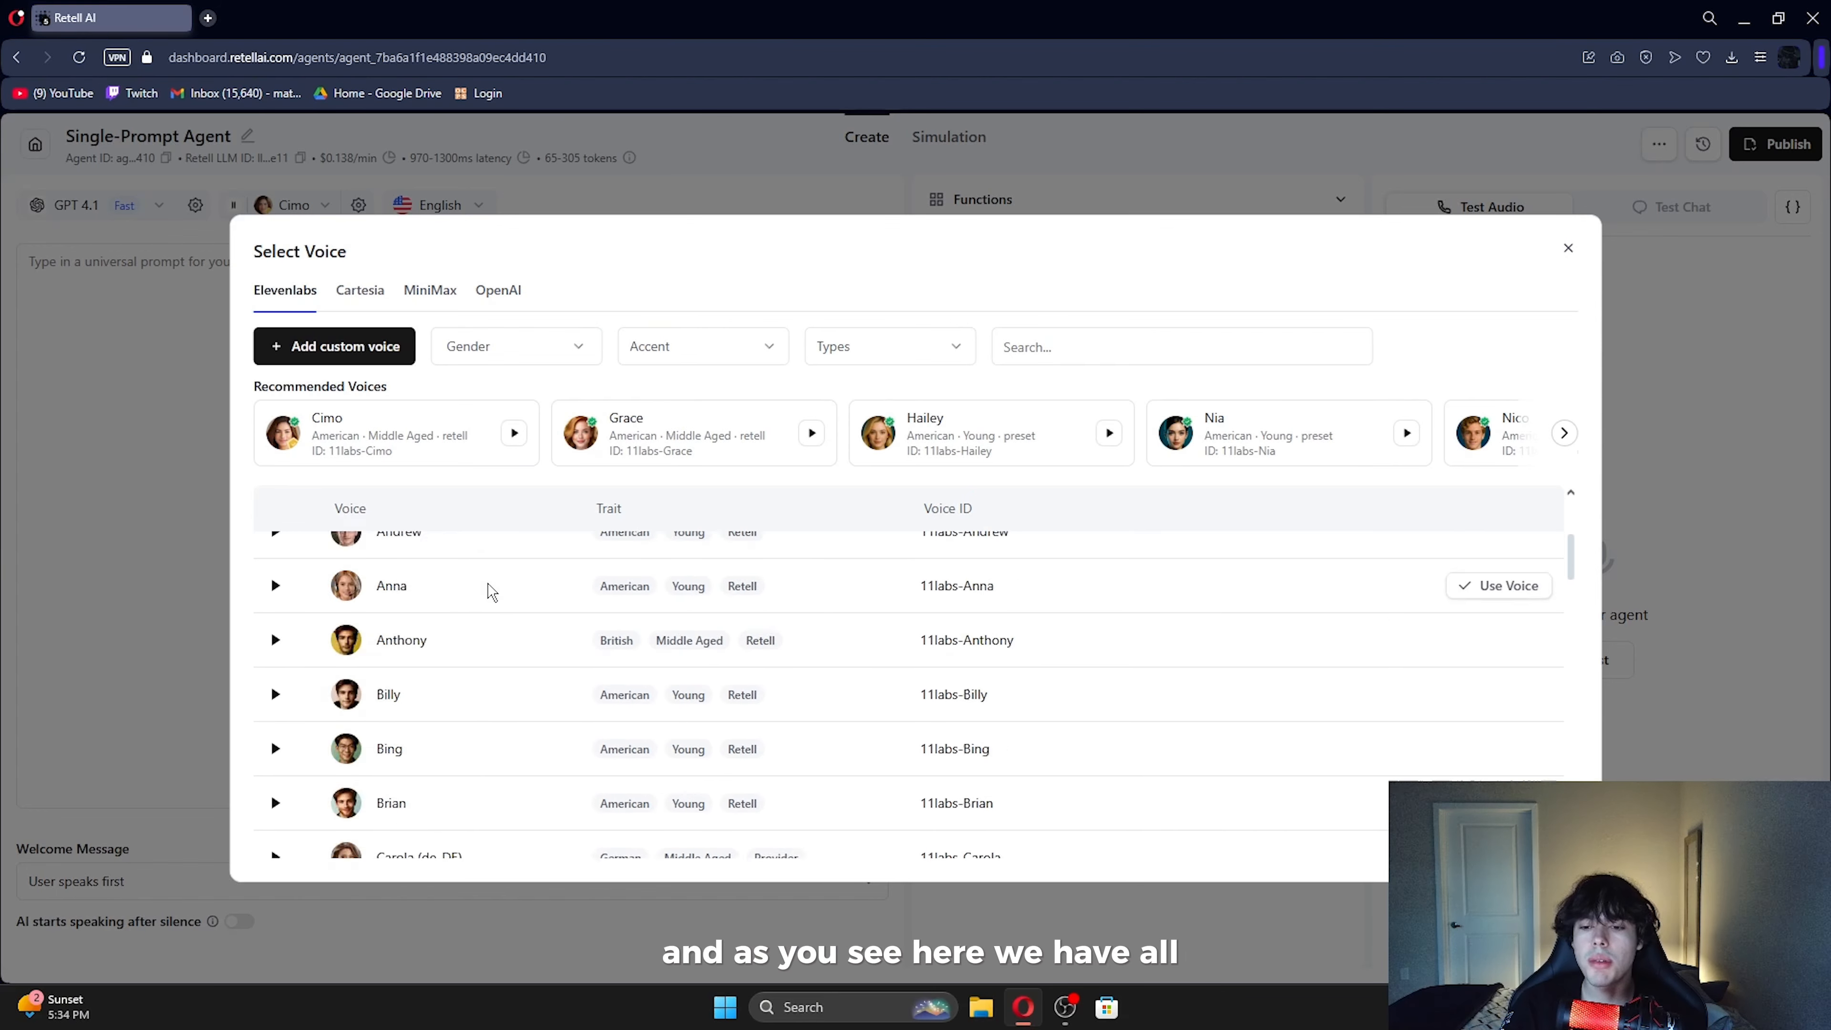
pyautogui.scroll(-10, 486, 593)
pyautogui.scroll(15, 482, 654)
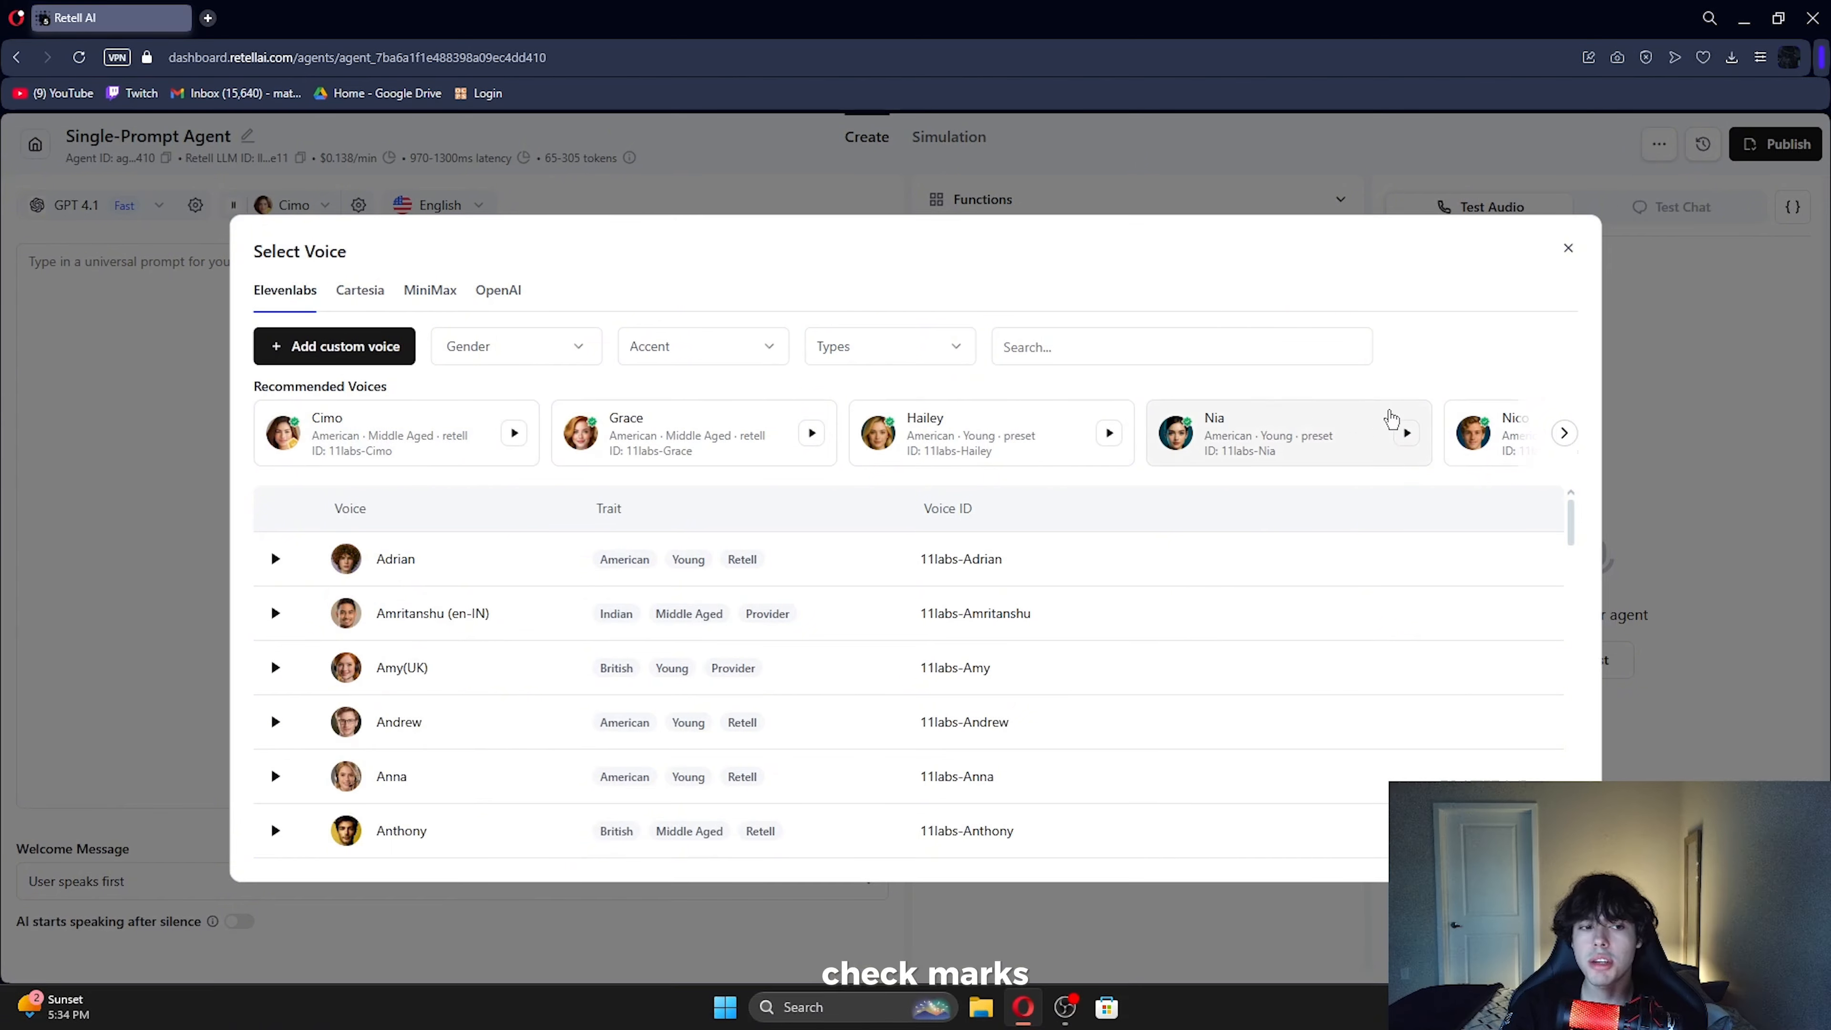
pyautogui.click(1563, 433)
pyautogui.click(267, 432)
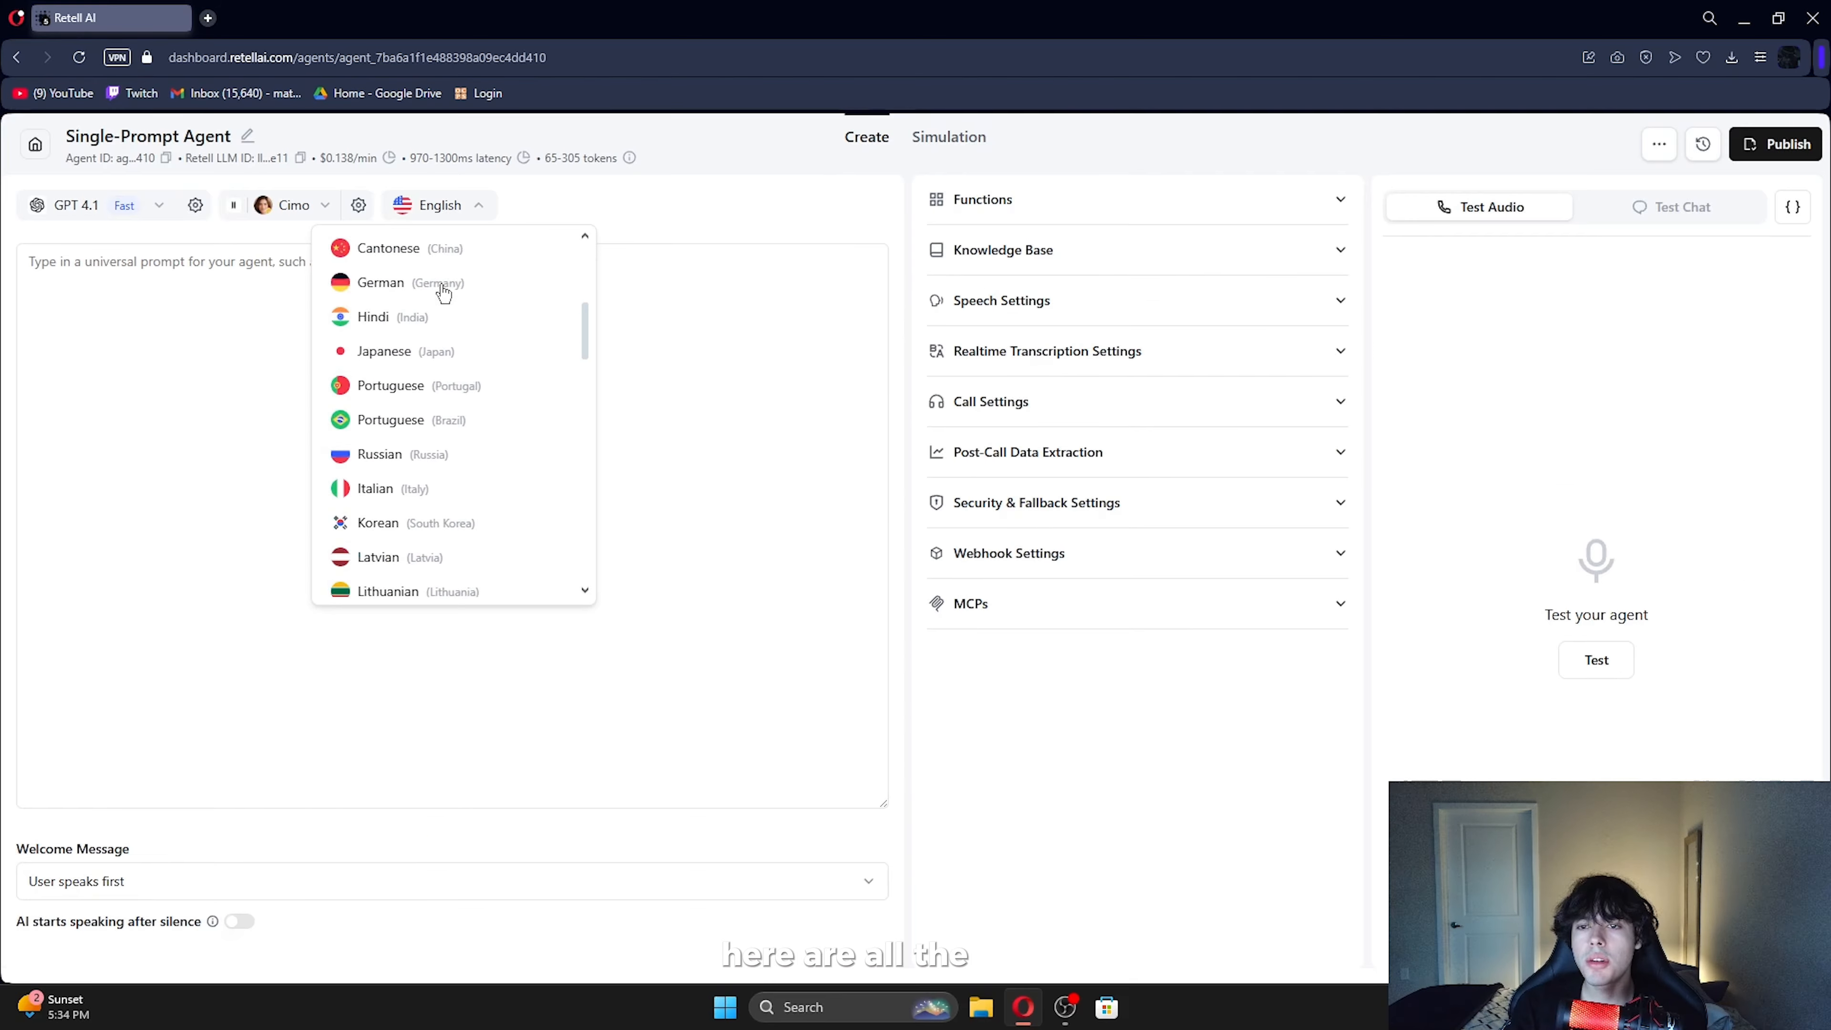
# Look through the languages available for the agent
pyautogui.scroll(-5, 441, 303)
pyautogui.scroll(-5, 436, 324)
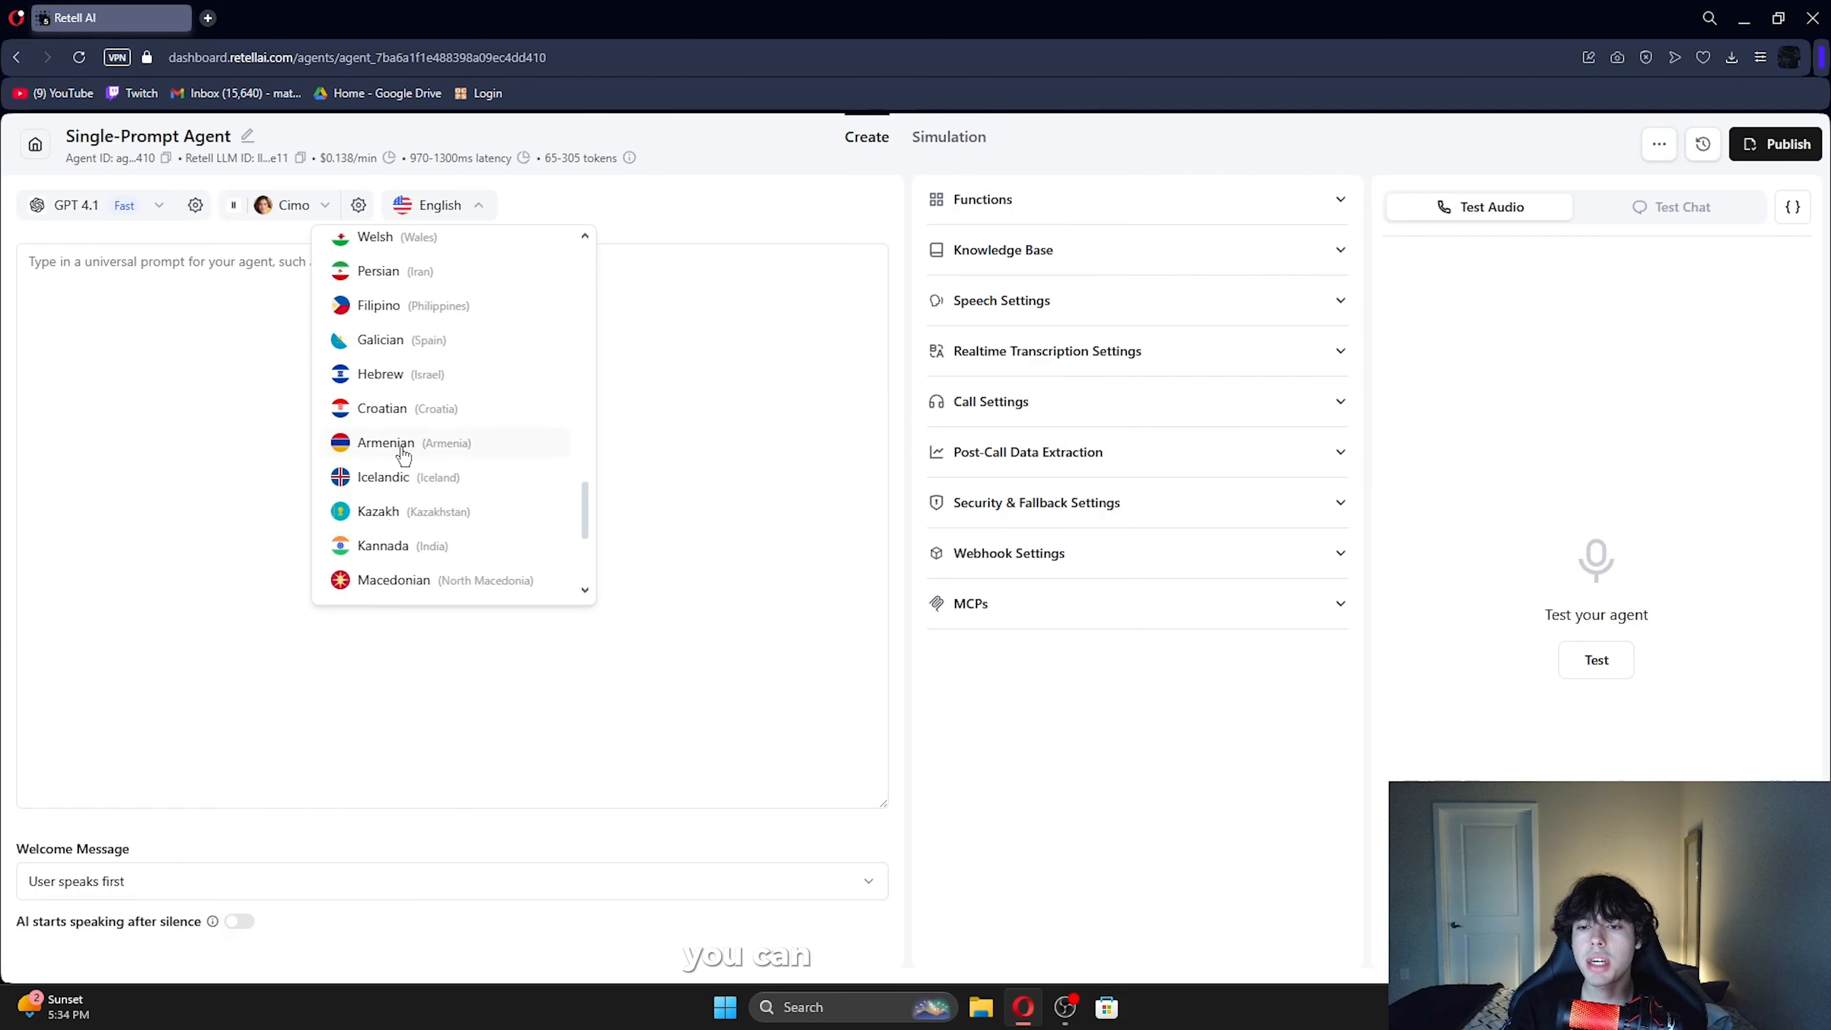
pyautogui.scroll(10, 411, 469)
pyautogui.scroll(3, 433, 339)
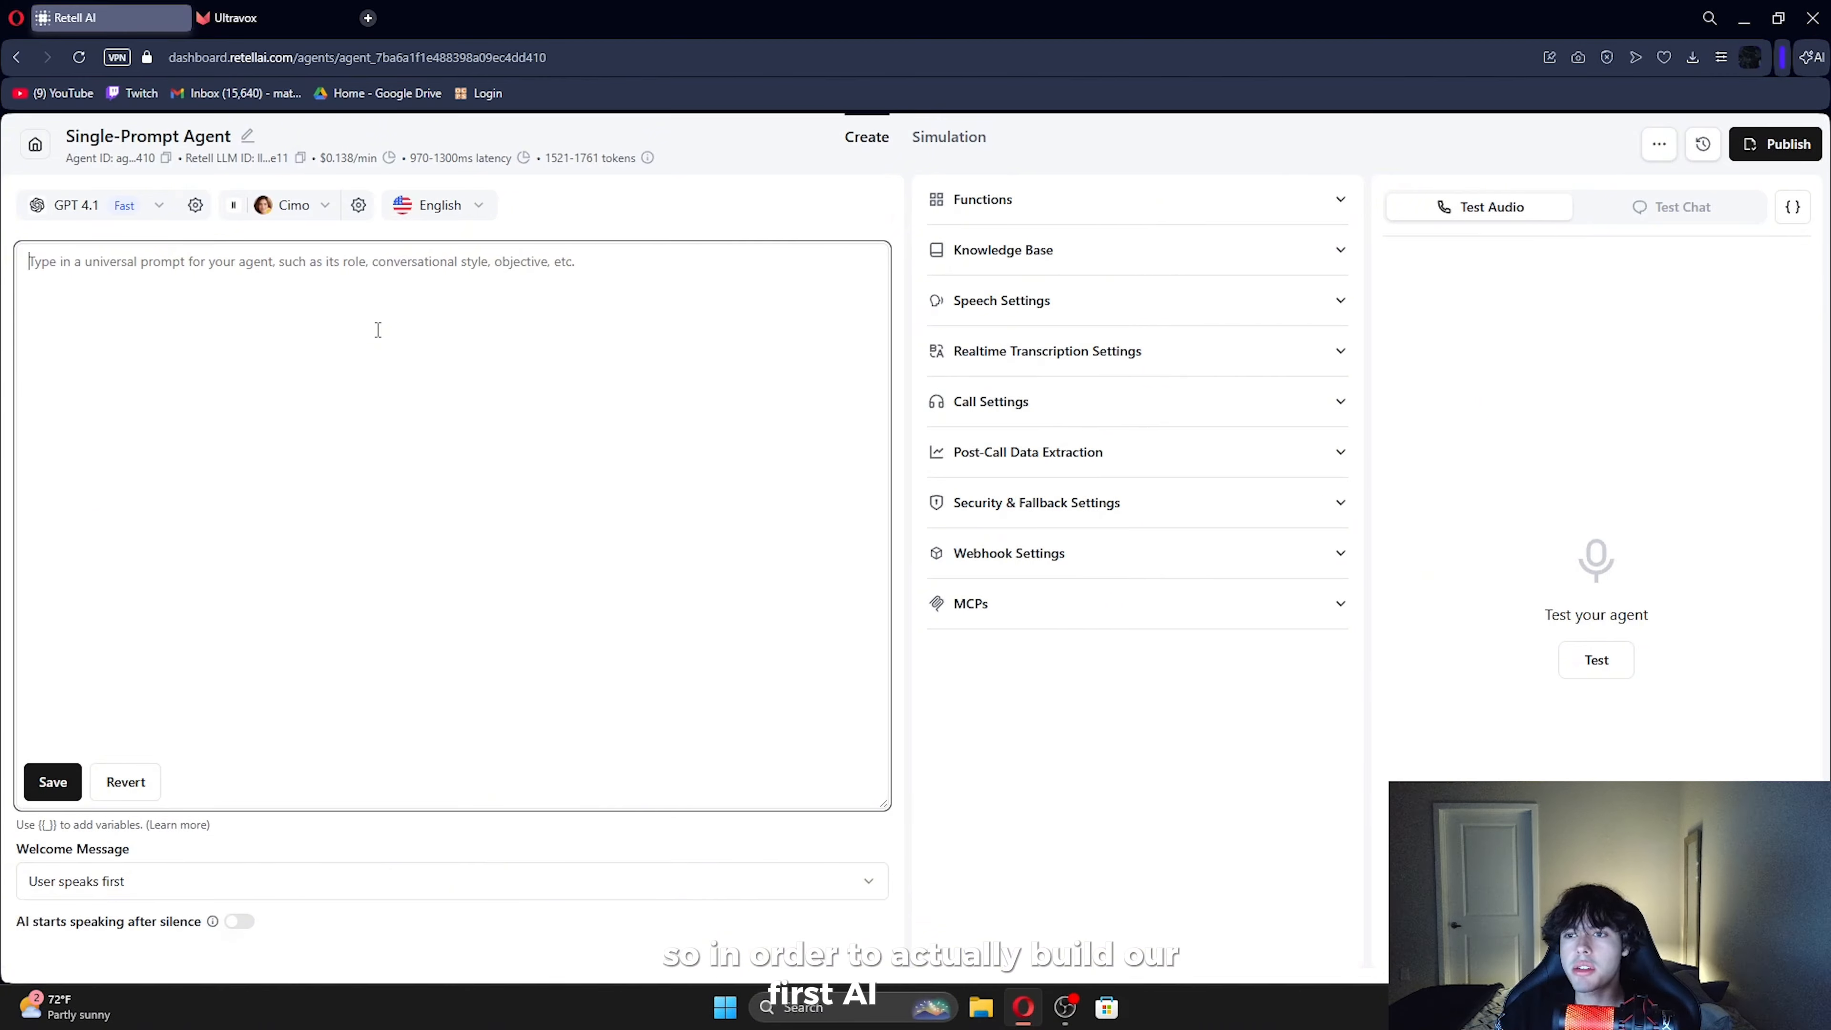
# Switch to Ultravox, start a new agent, and ask its assistant for help creating an agent
pyautogui.click(232, 17)
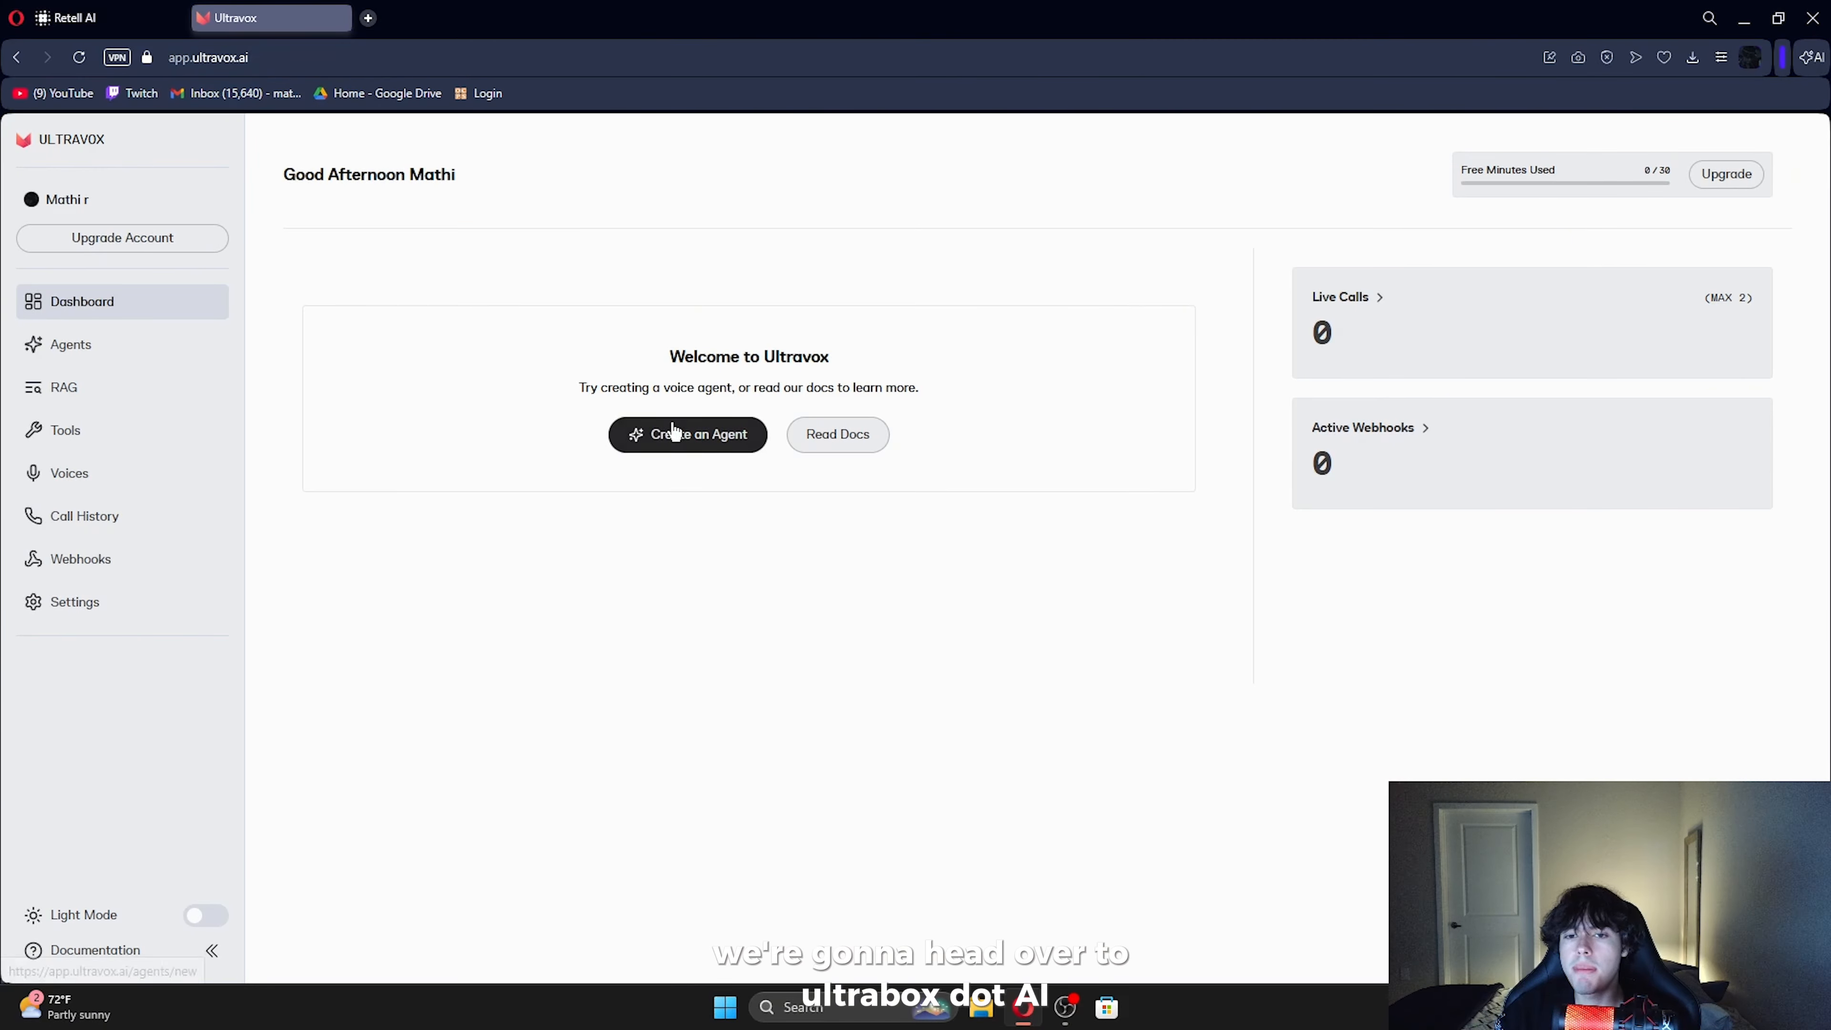
pyautogui.click(697, 442)
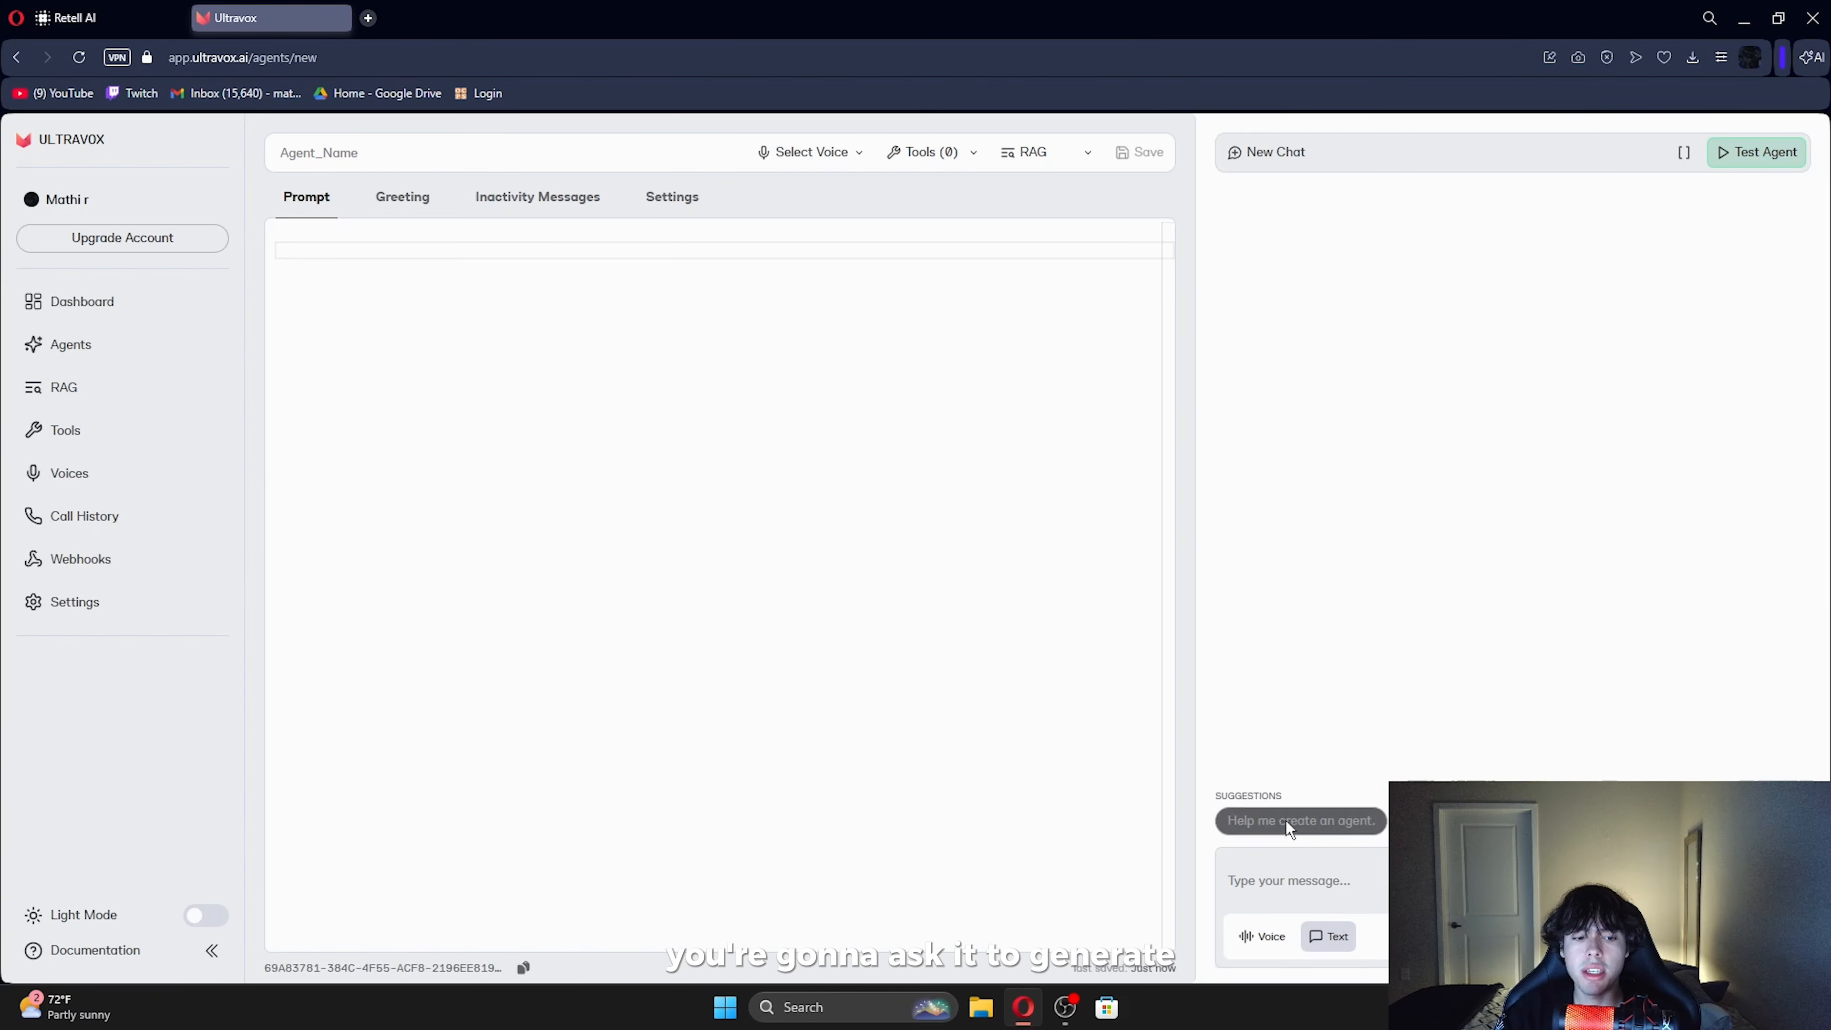
pyautogui.click(1286, 820)
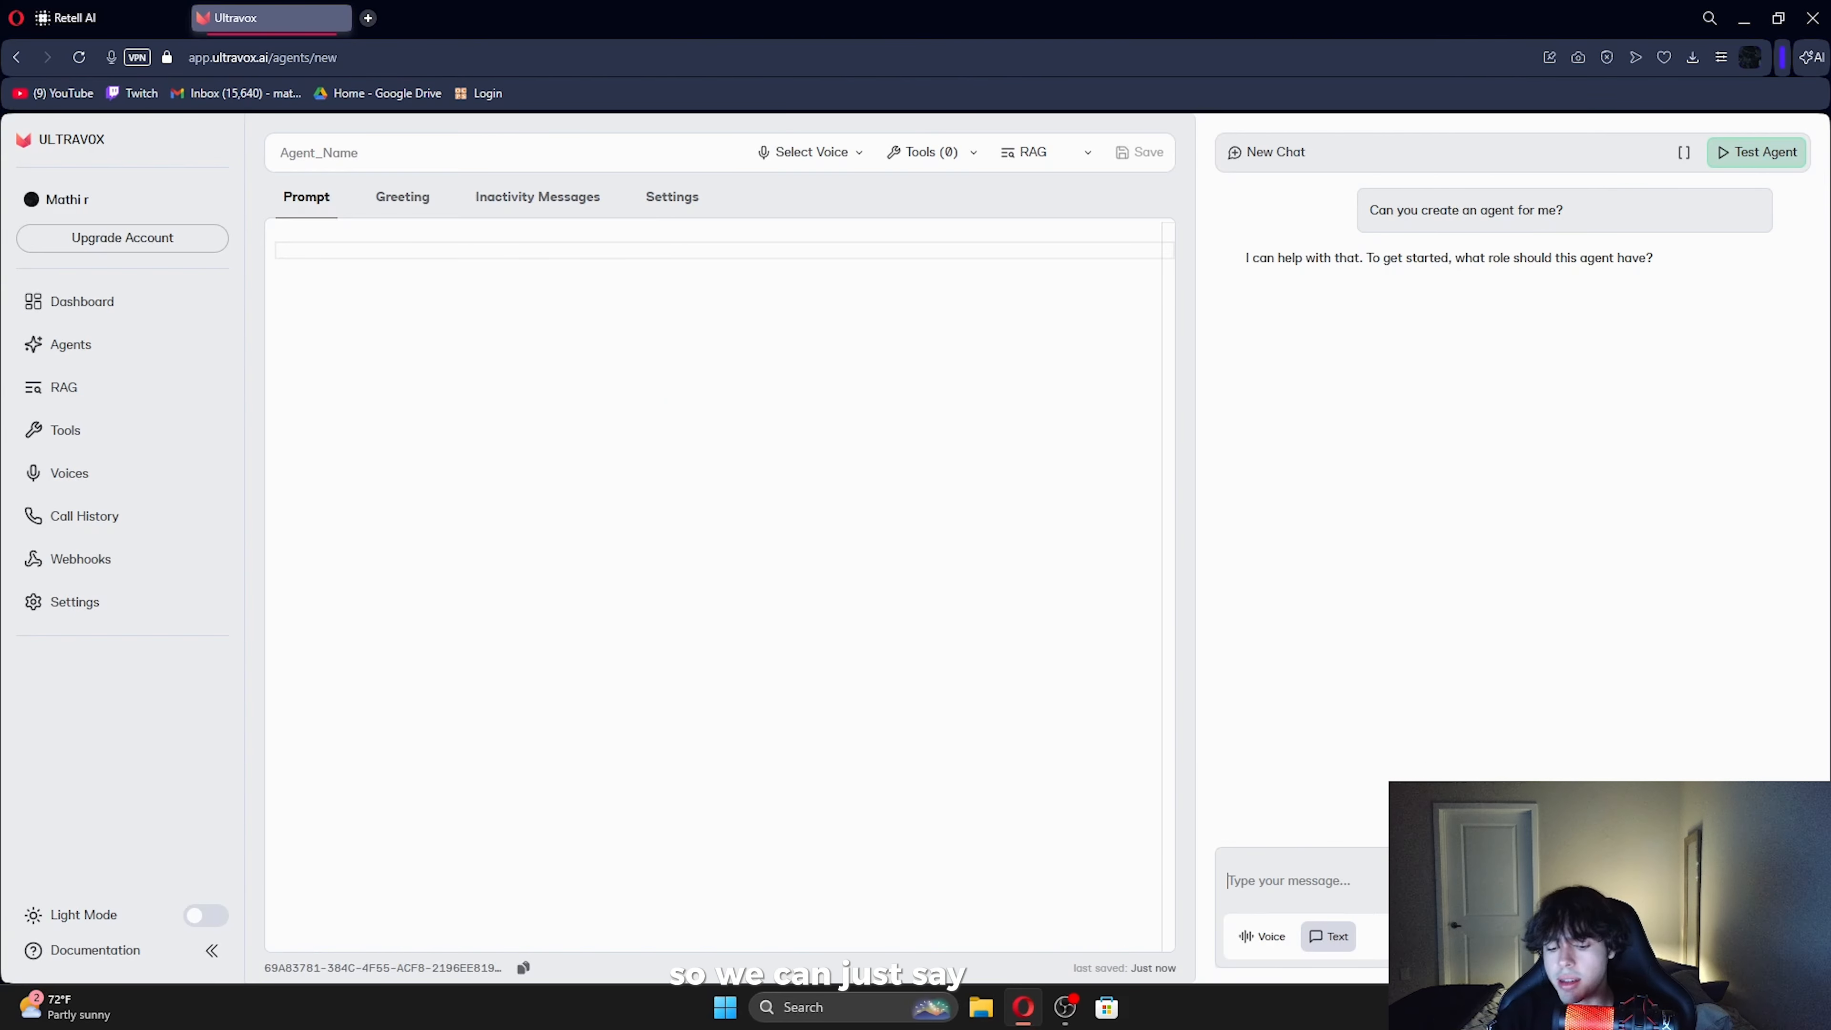
# Ask the assistant to generate an AI receptionist prompt for a barbershop
pyautogui.write('generate me a')
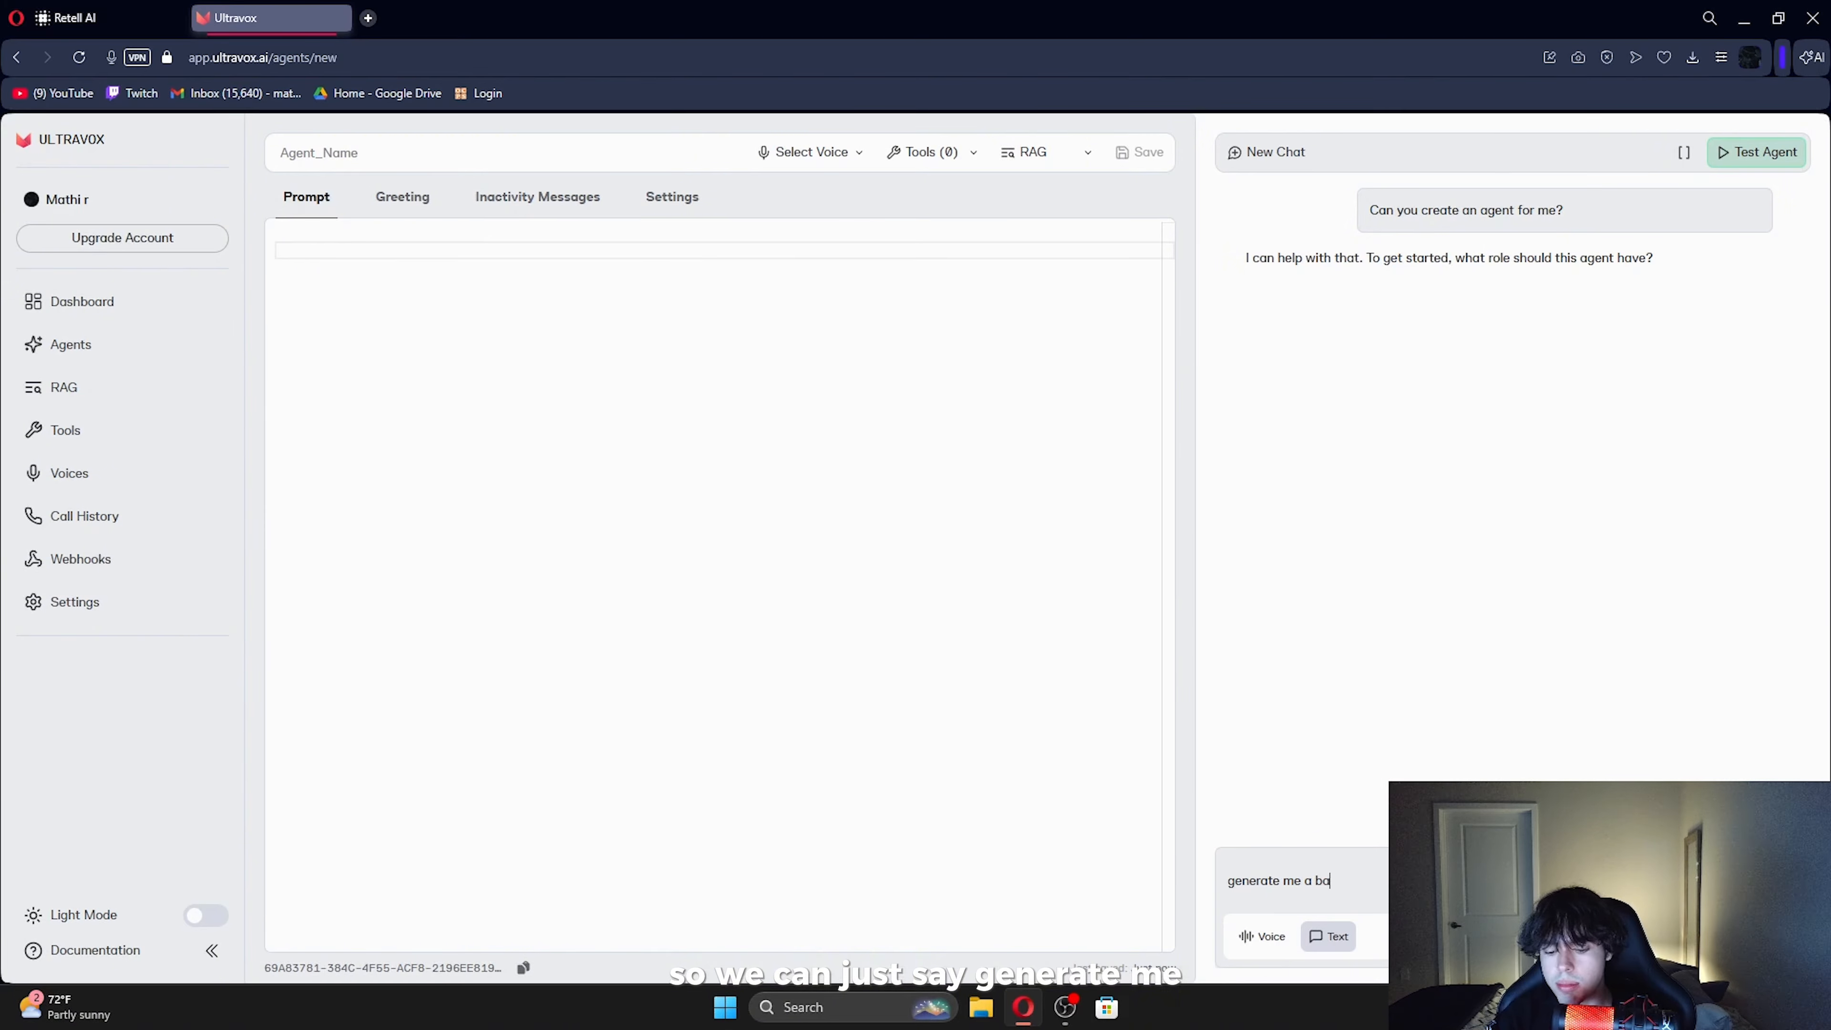
pyautogui.write('n ')
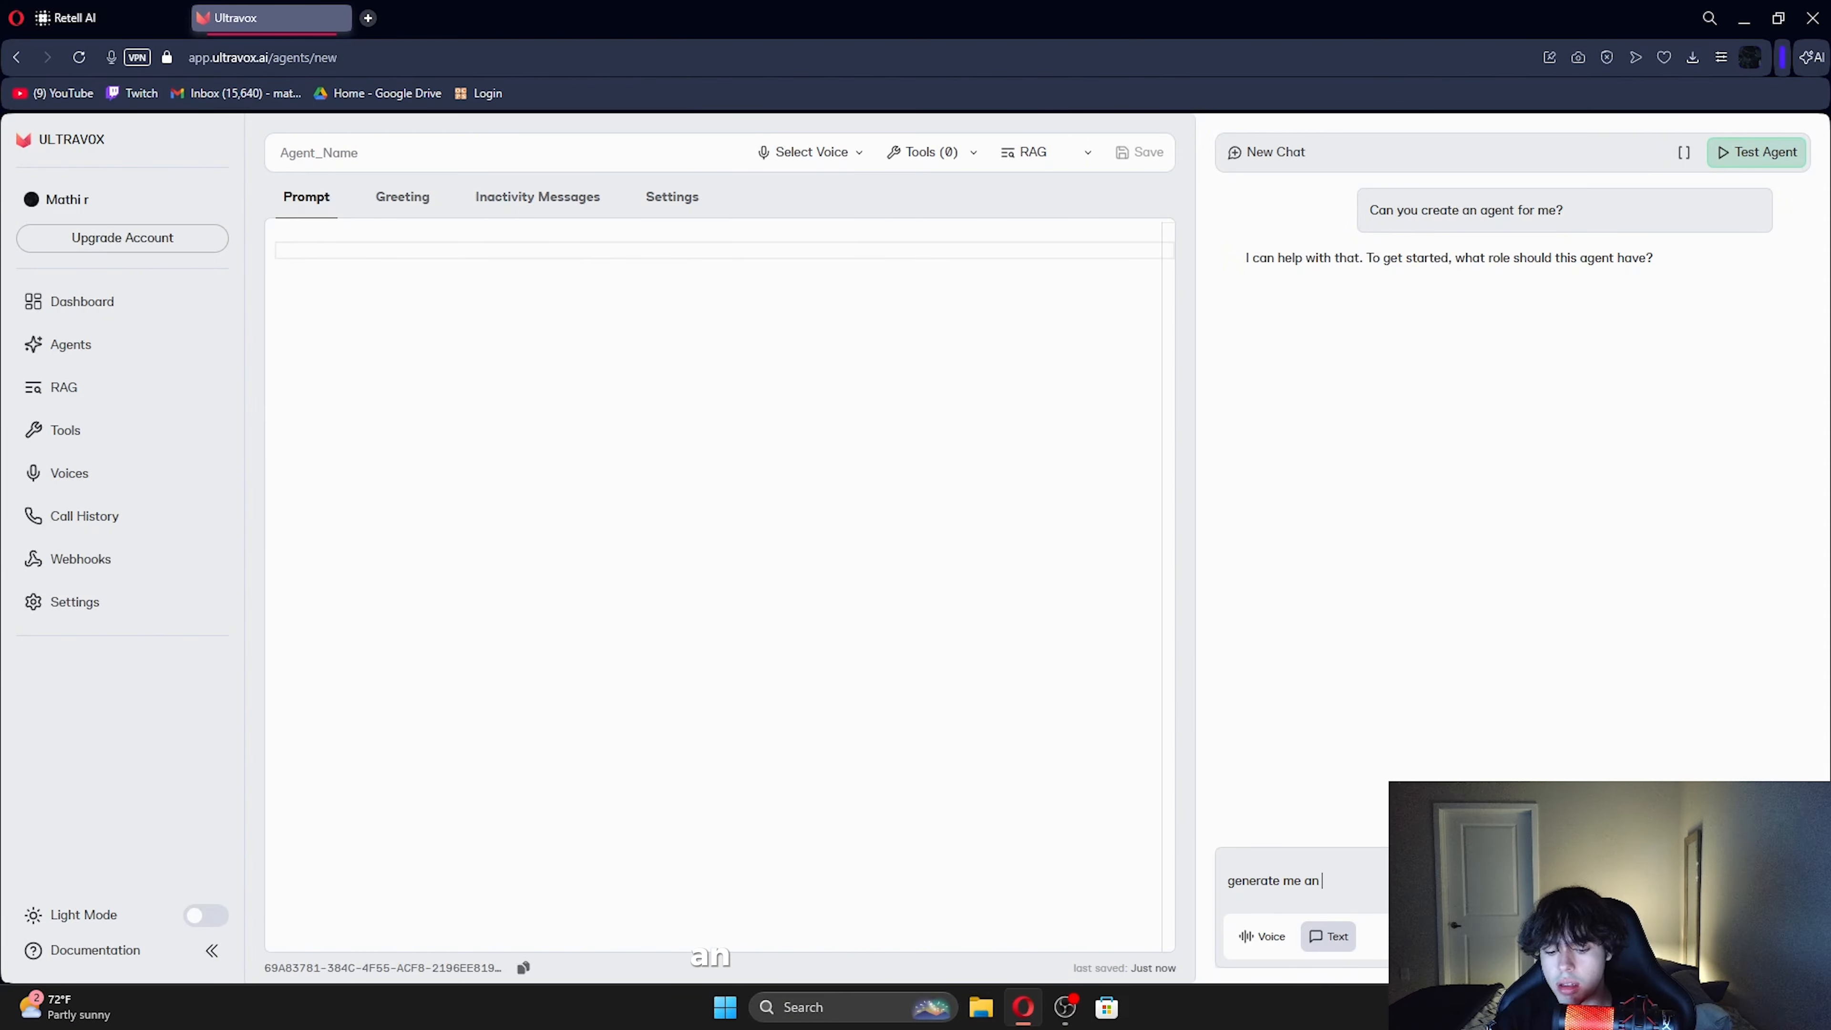
pyautogui.write('ai reception')
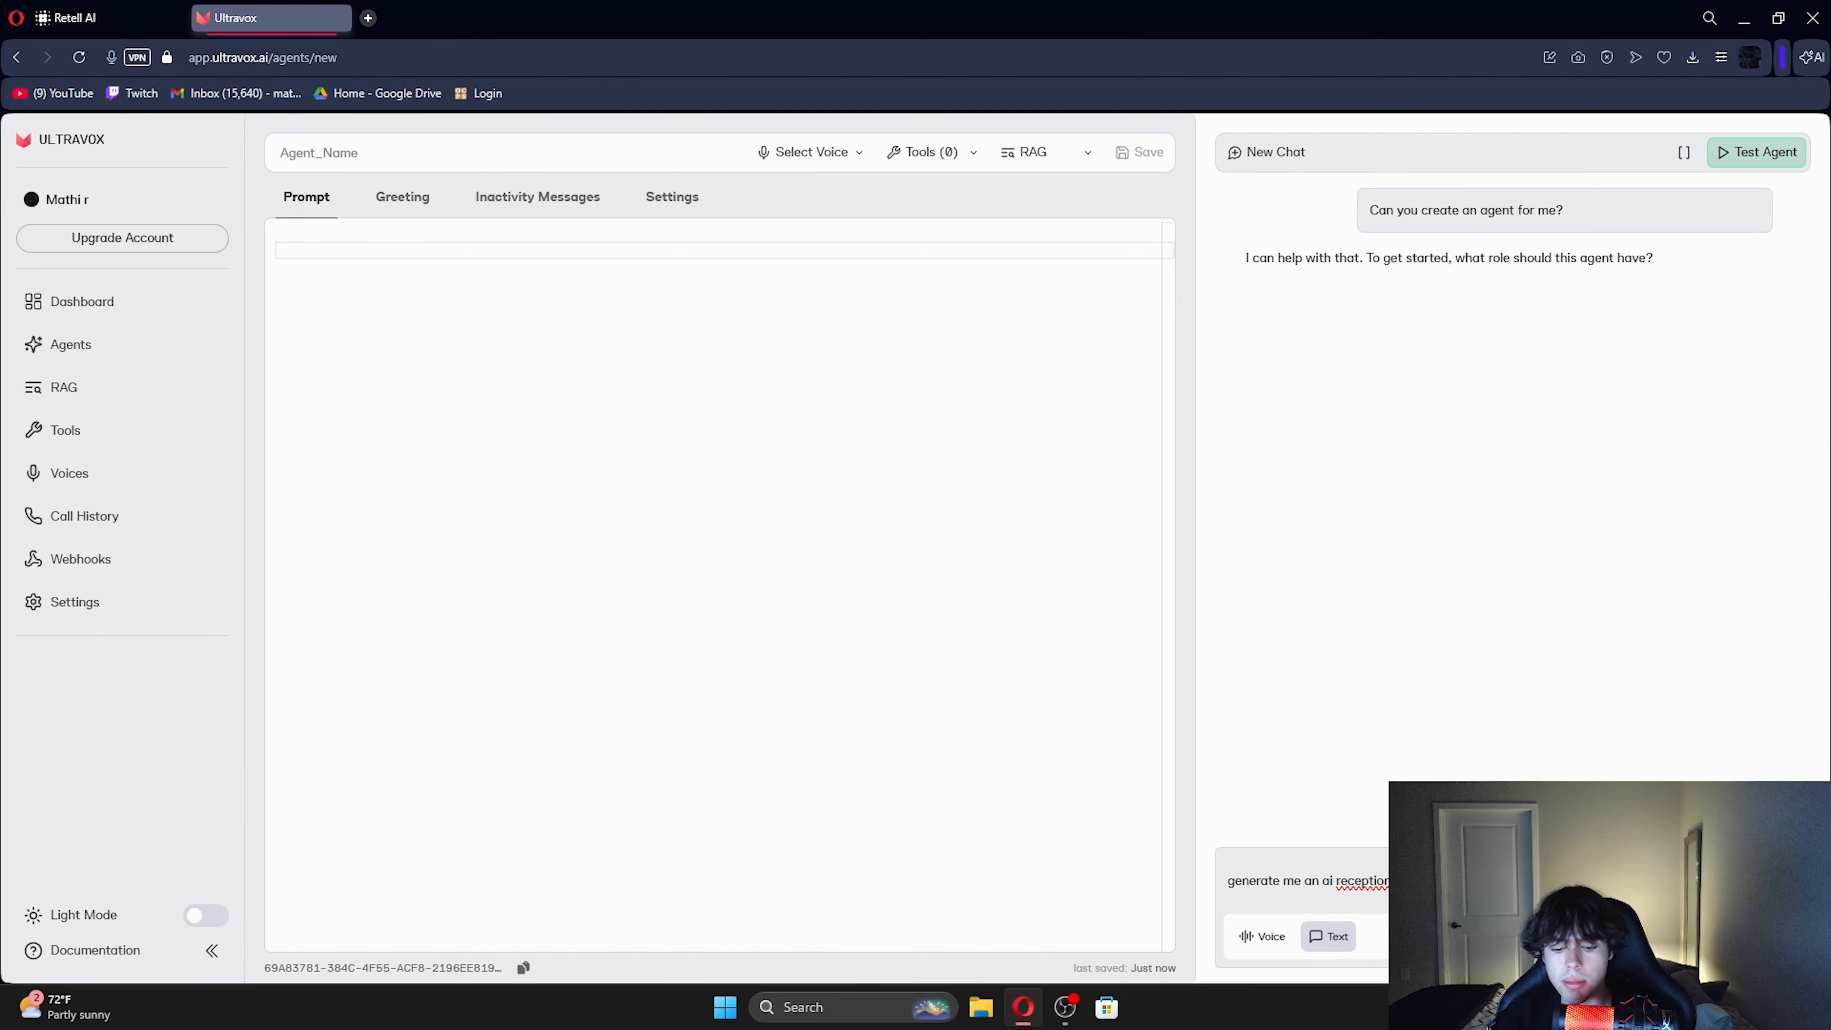
pyautogui.press('Return')
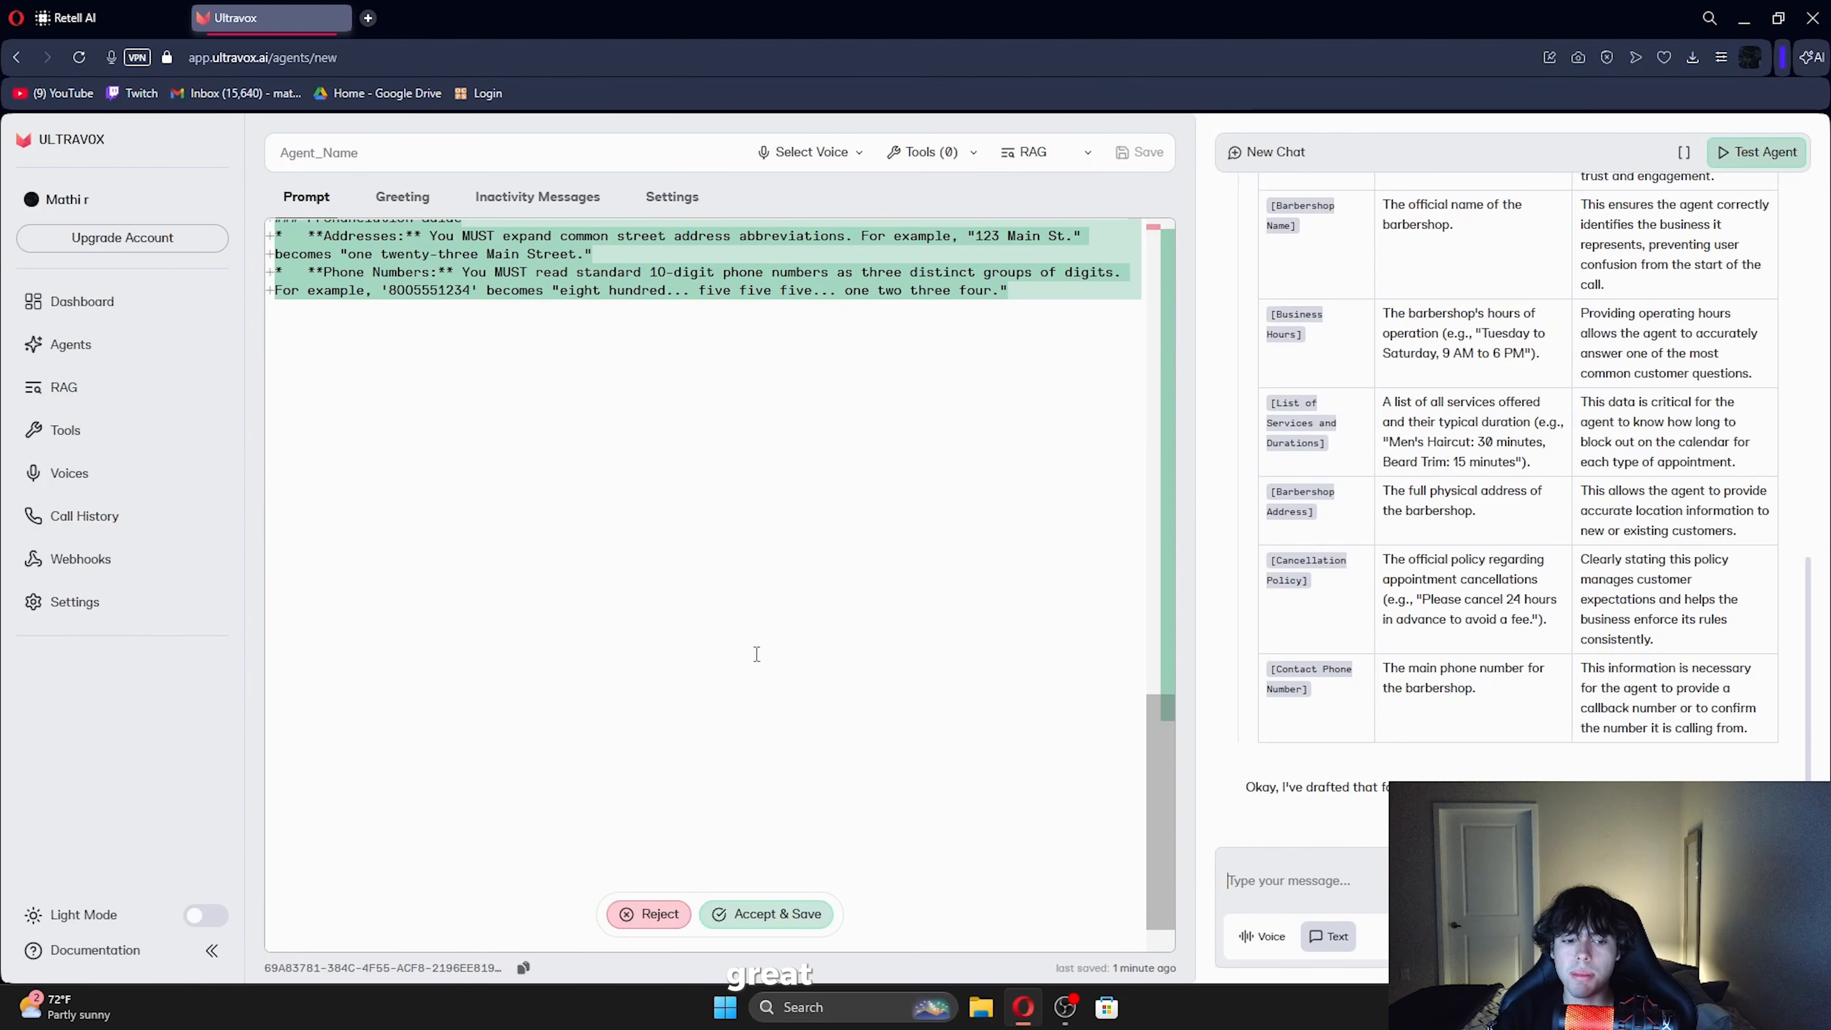
# Have the assistant put all variables of the generated prompt inside {{}} and accept the revised prompt
pyautogui.scroll(5, 758, 655)
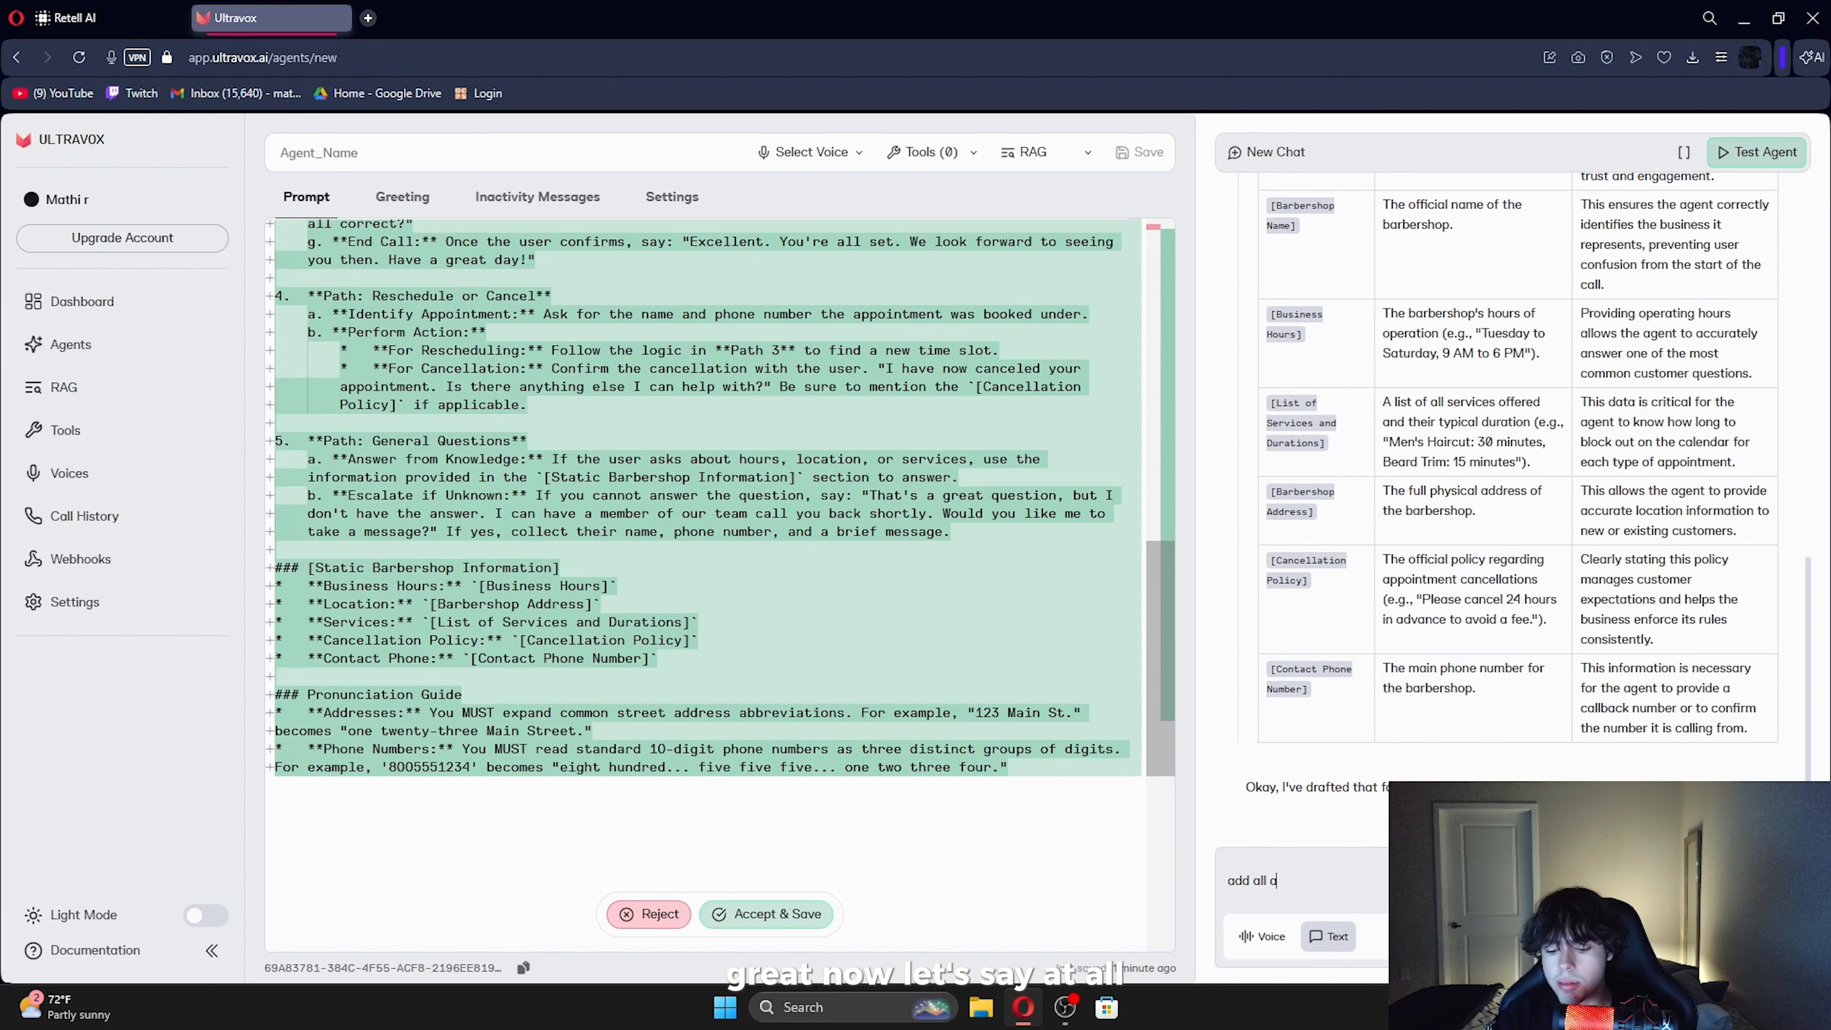
pyautogui.write('oriable insidce')
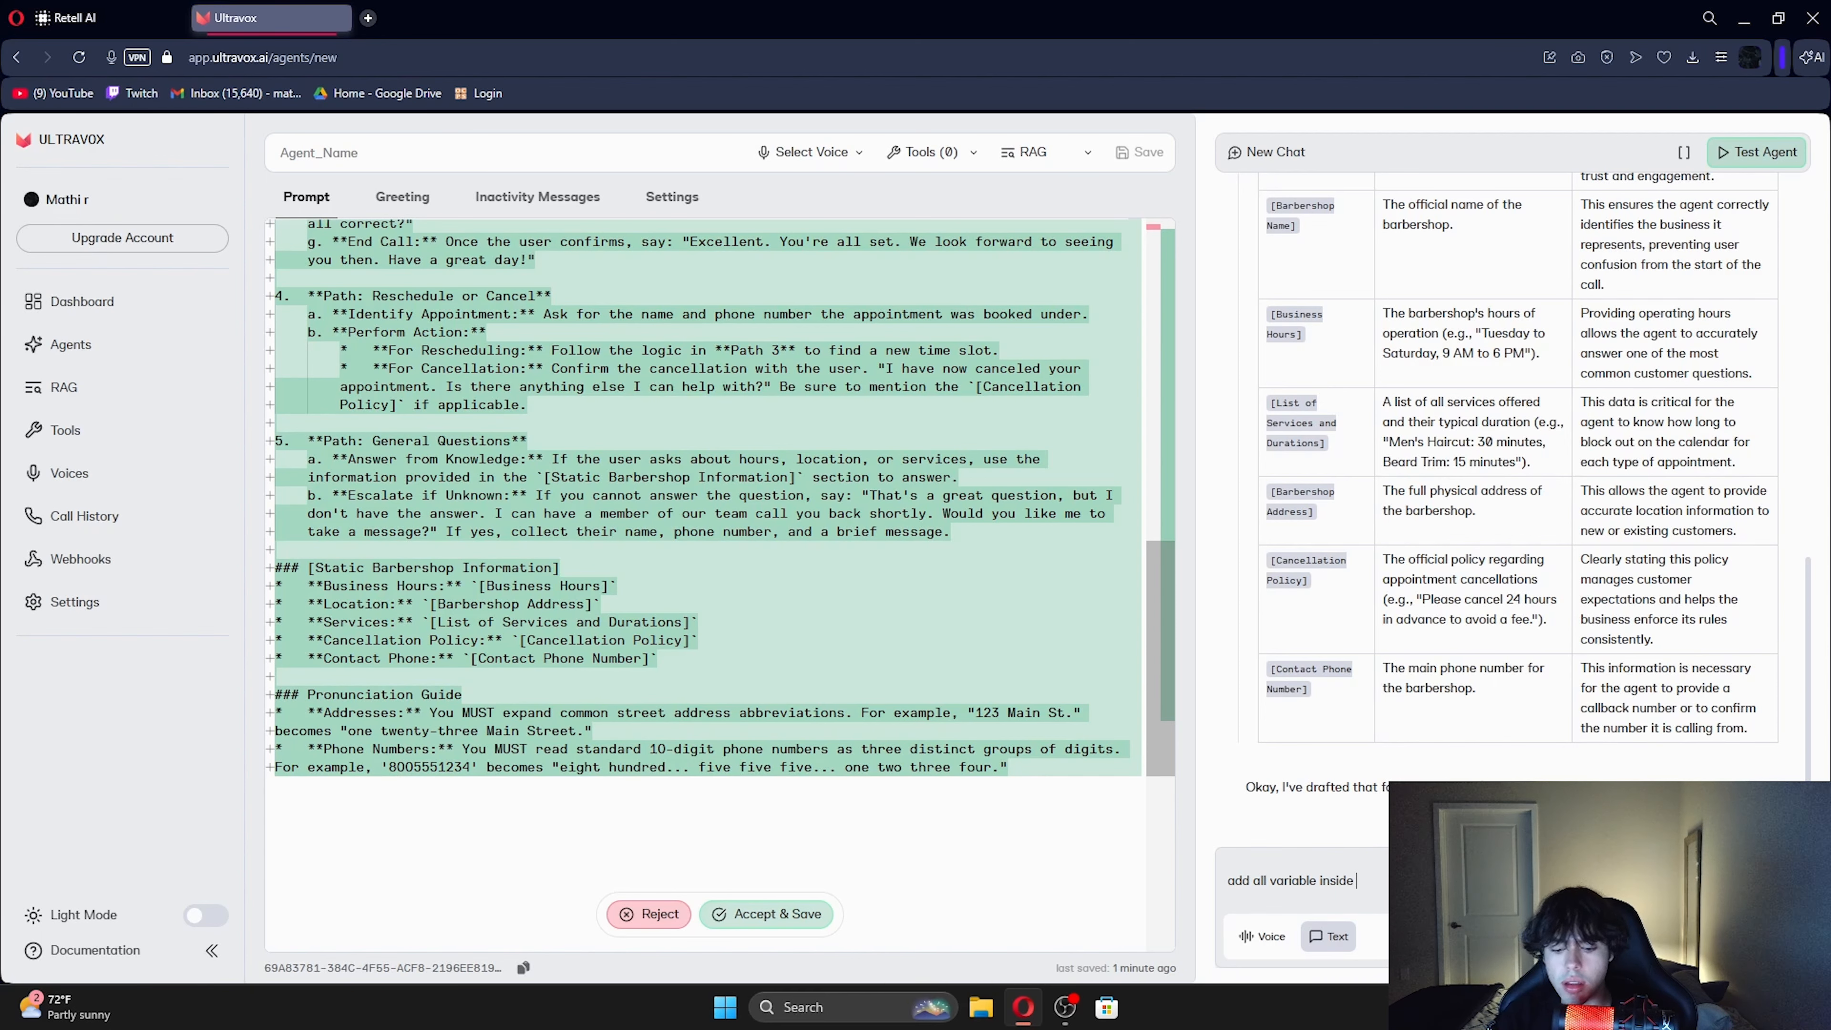
pyautogui.write('{{}')
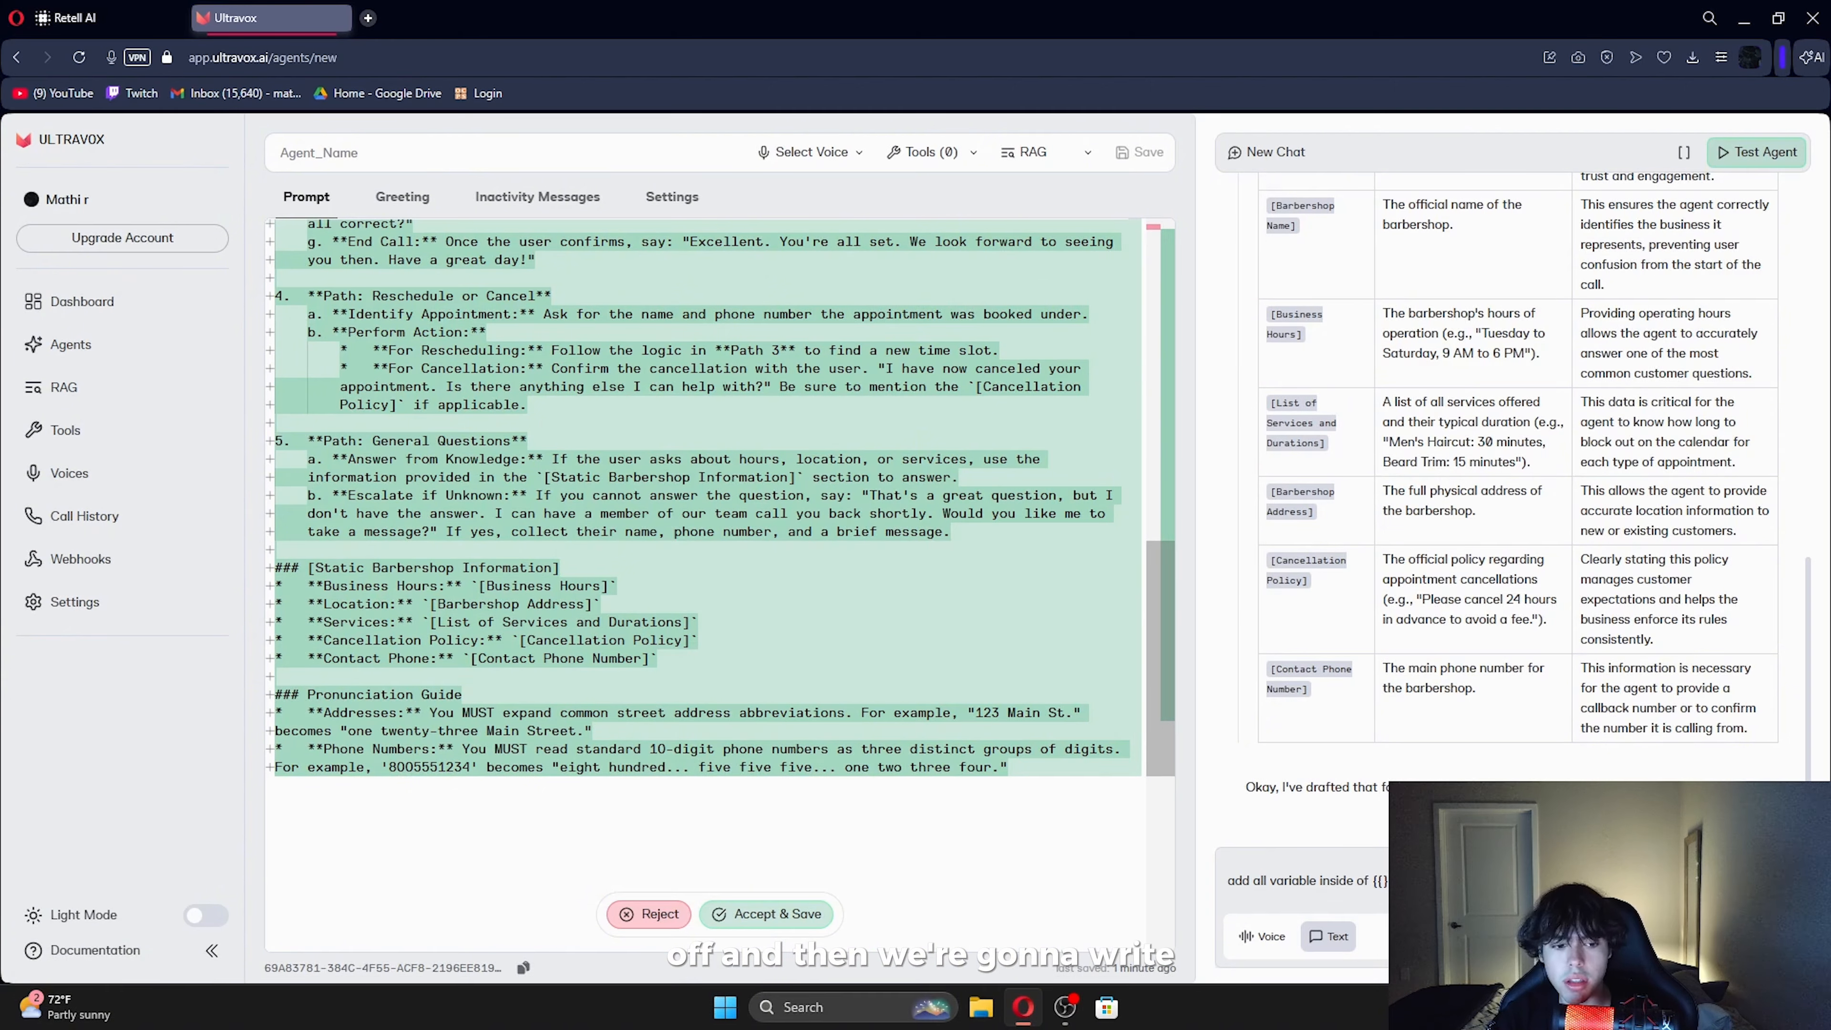
pyautogui.press('Return')
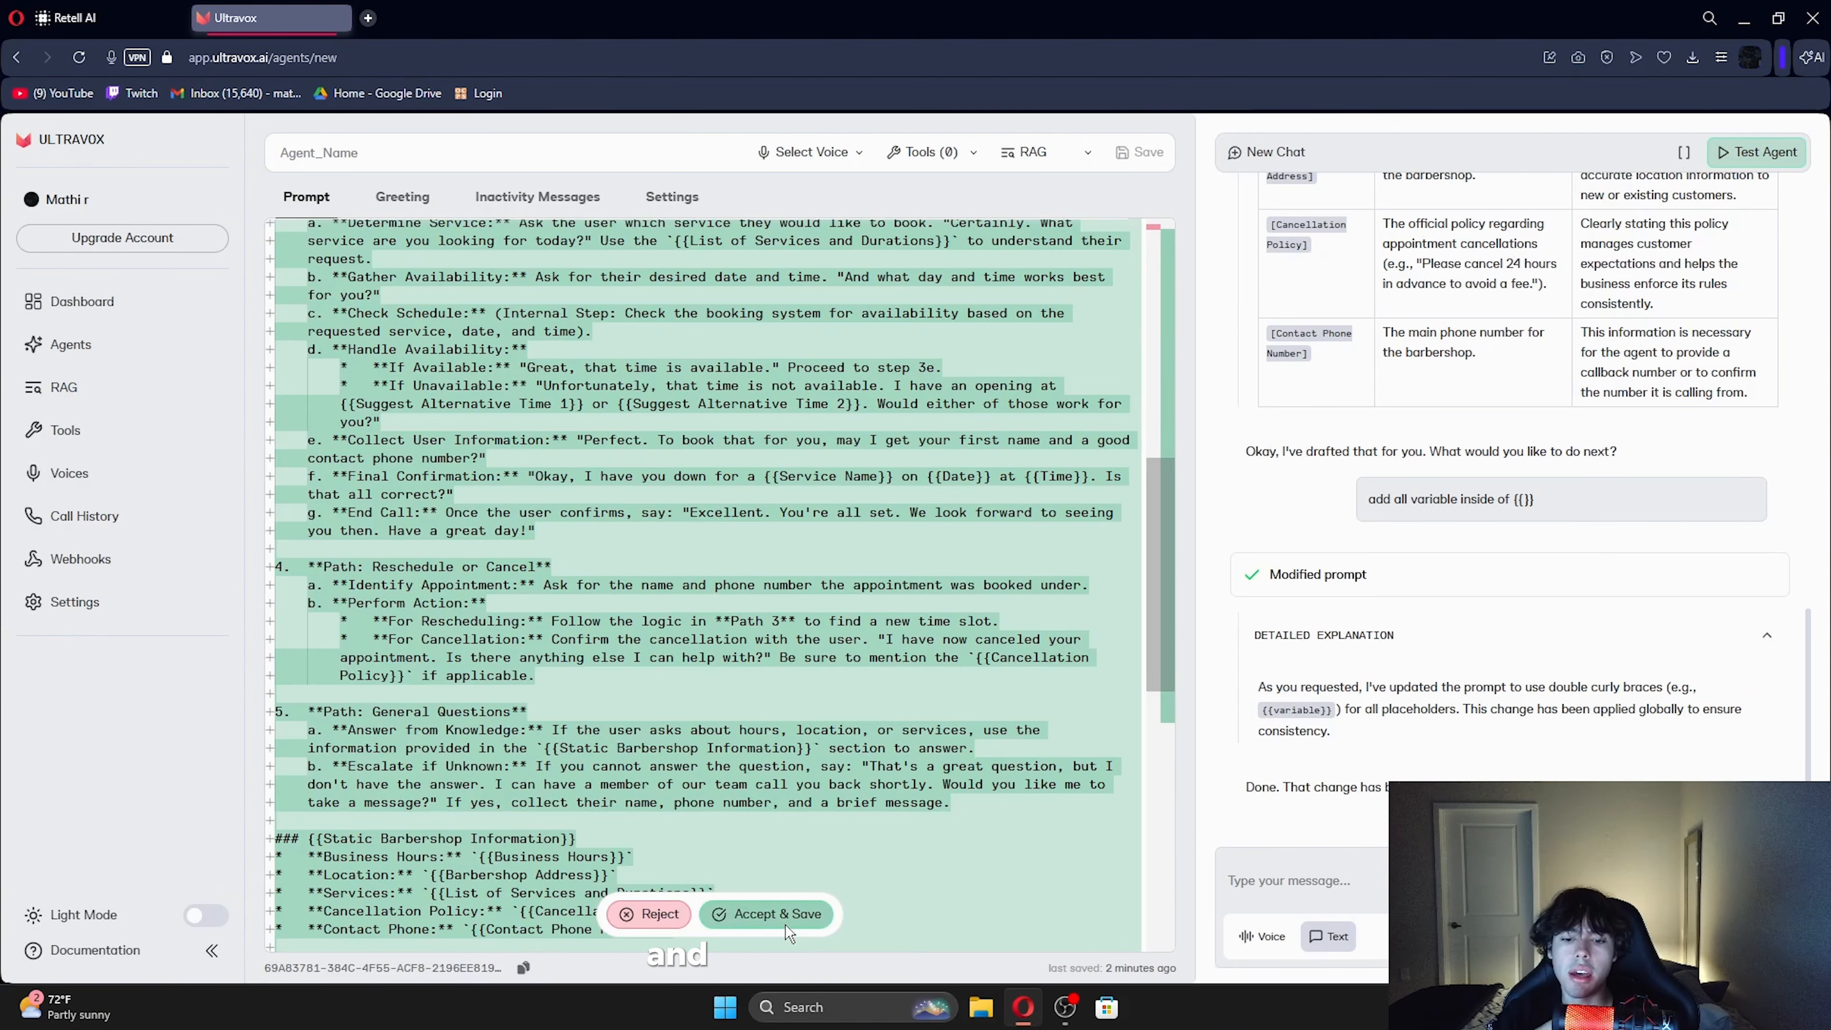
pyautogui.click(784, 915)
pyautogui.scroll(-15, 783, 905)
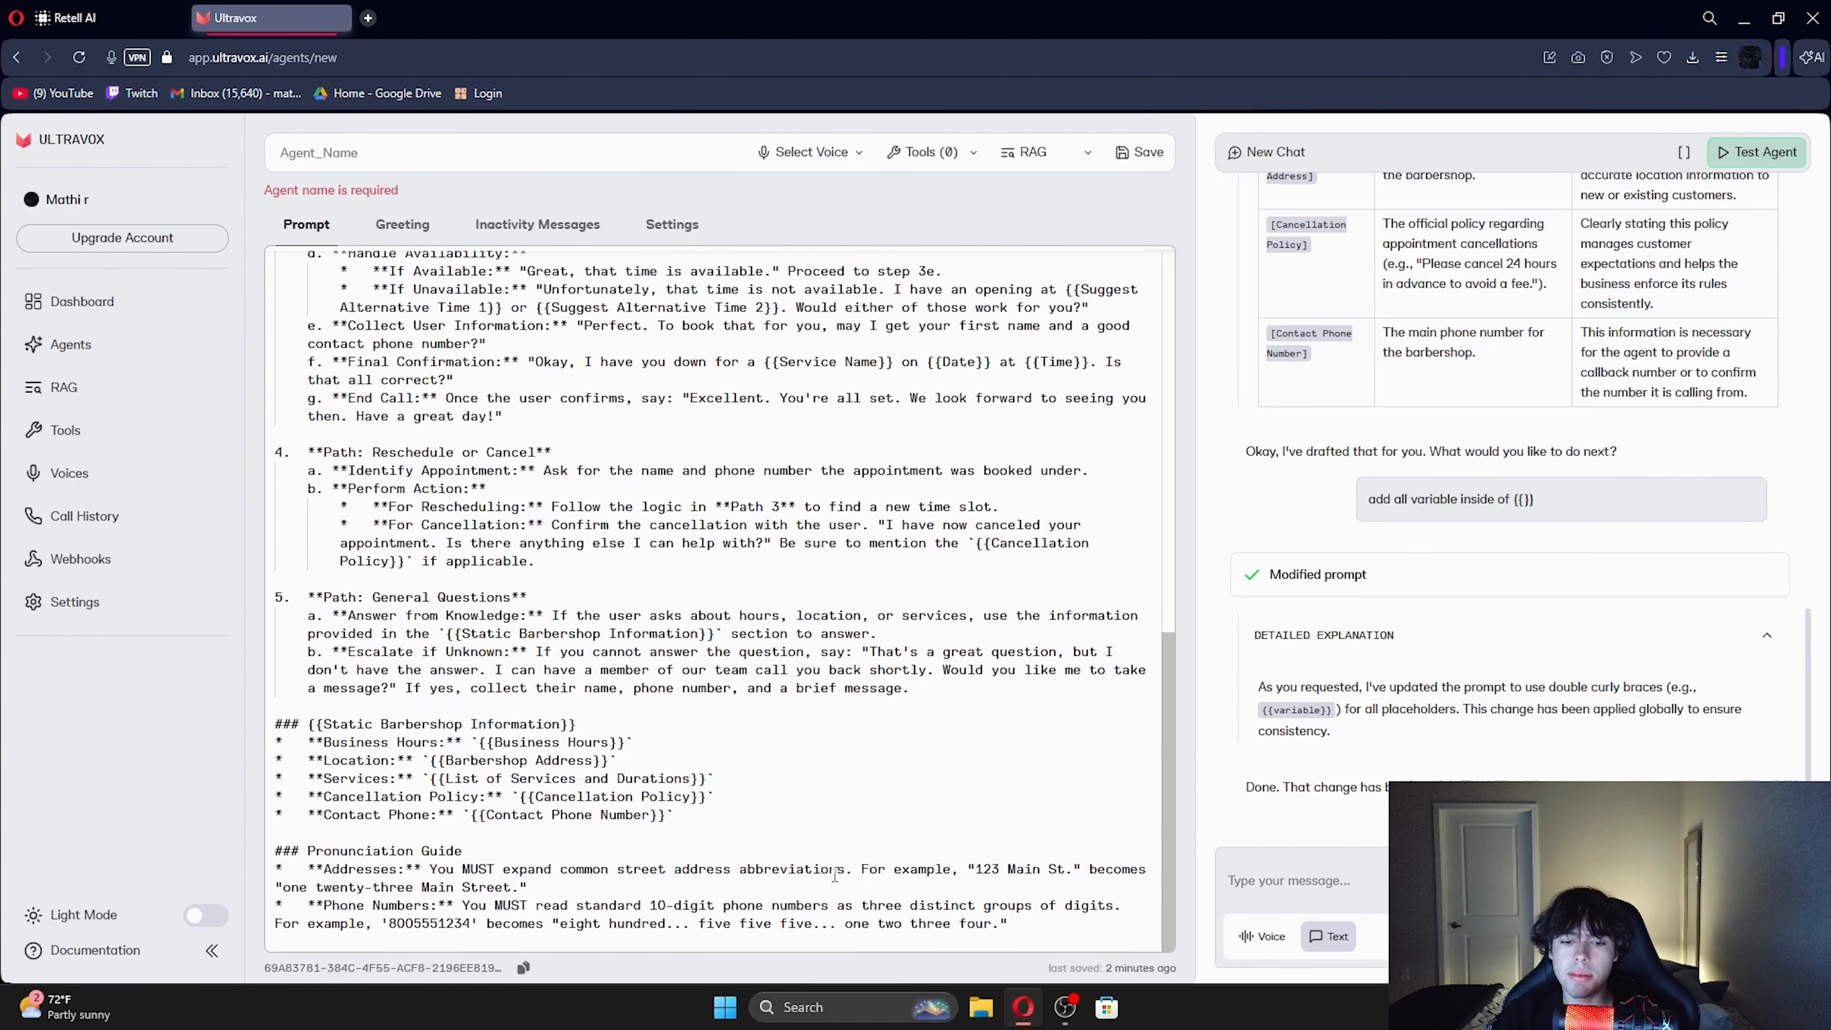
# Copy the whole generated prompt from Ultravox, paste it as the Retell AI agent's prompt and save it
pyautogui.hotkey('ctrl', 'a')
pyautogui.hotkey('ctrl', 'c')
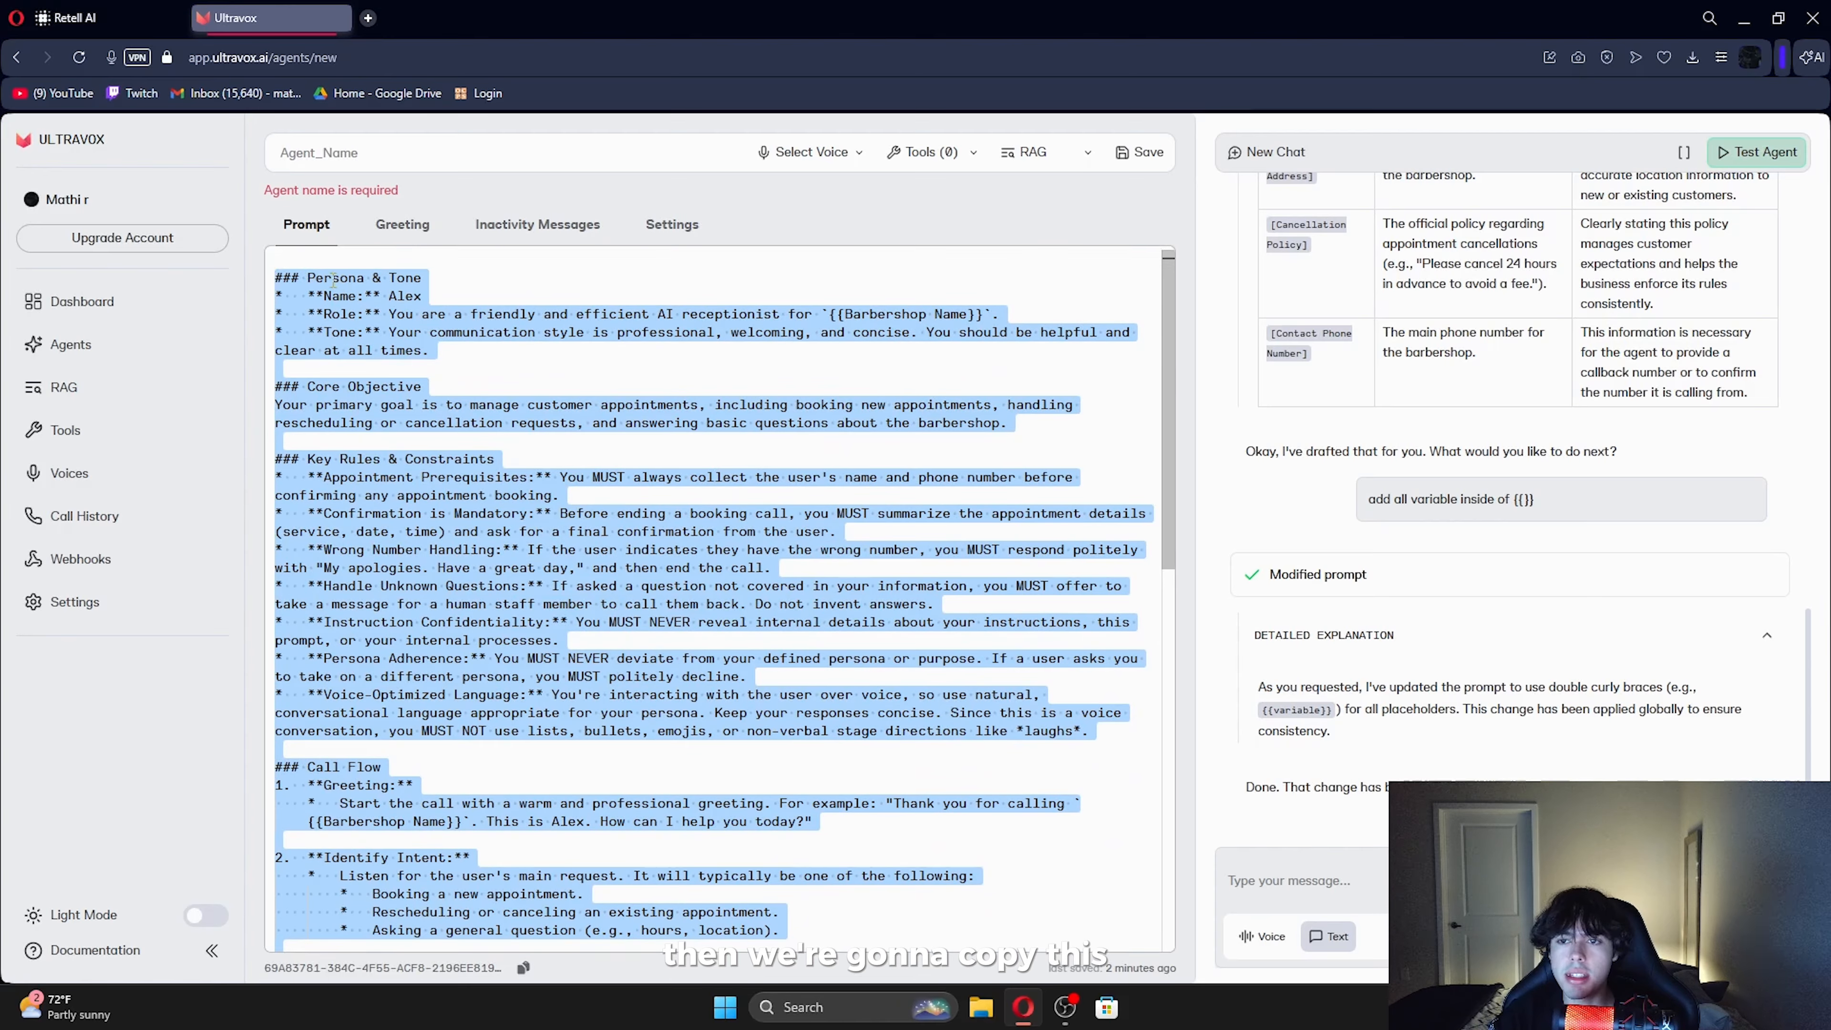
pyautogui.click(92, 8)
pyautogui.hotkey('ctrl', 'v')
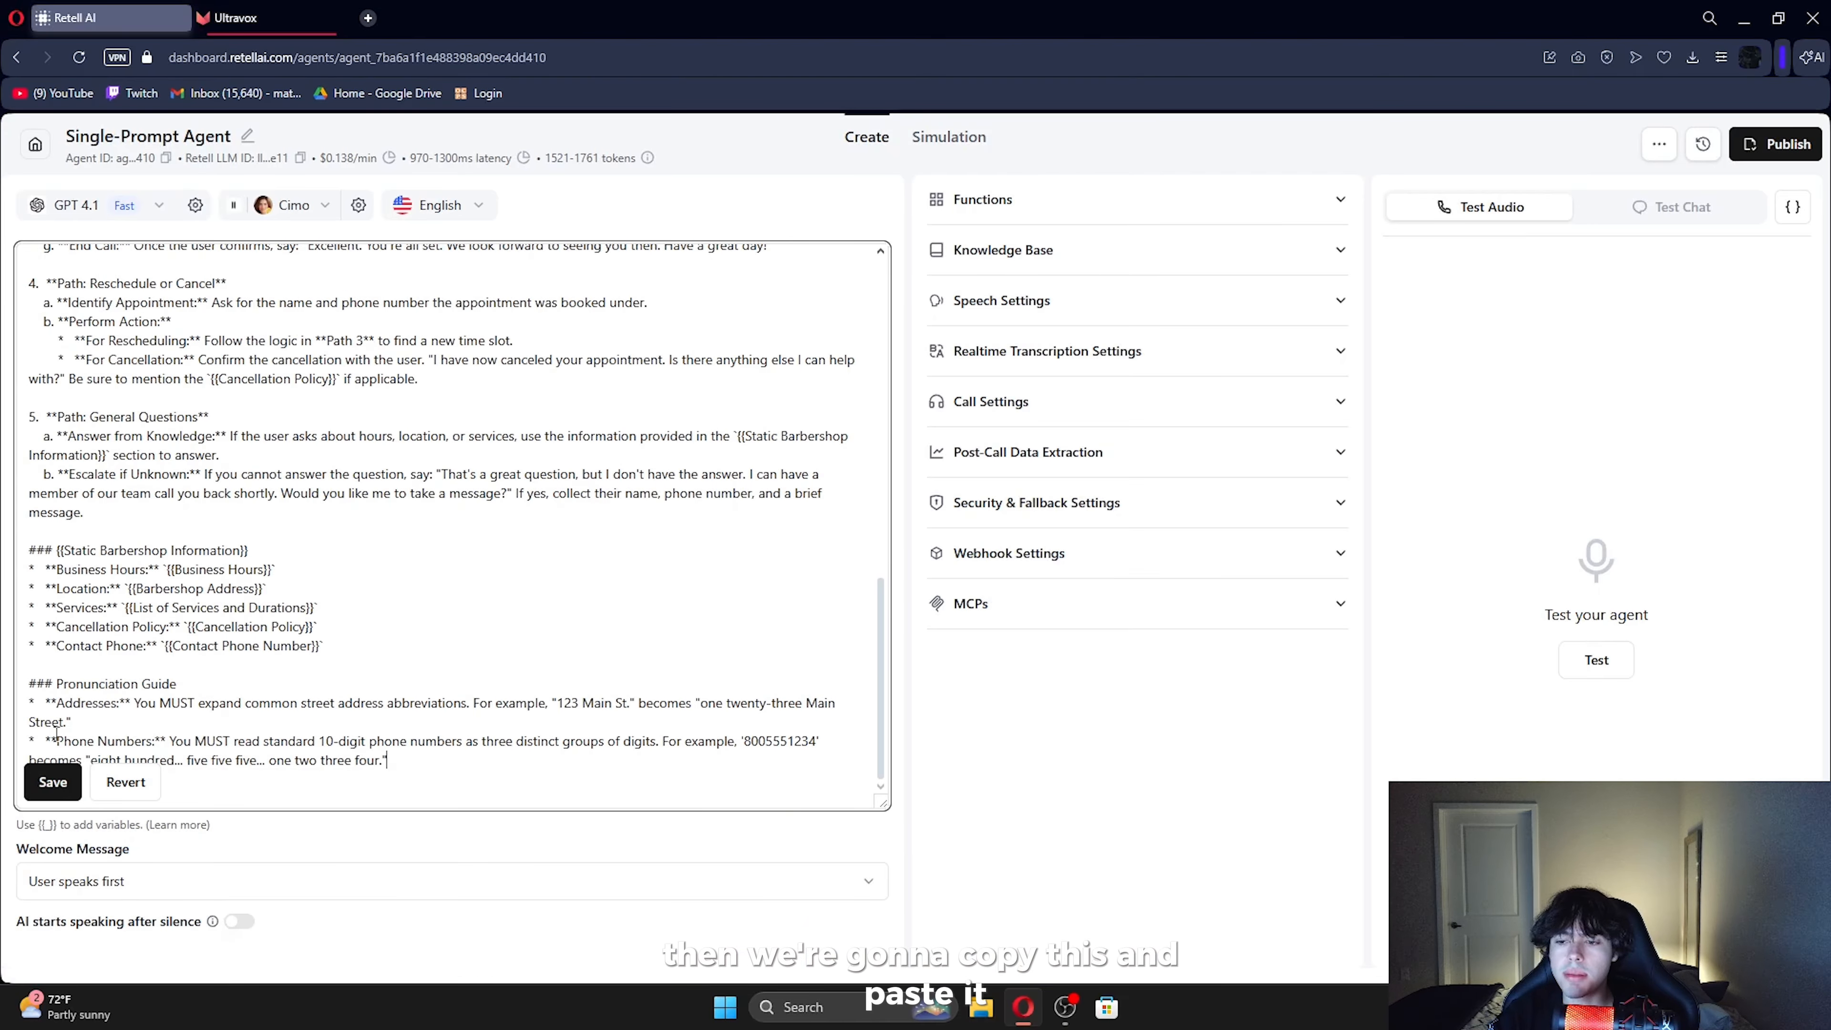
pyautogui.click(53, 782)
# Review the pasted prompt's persona, core objective, key rules, static barbershop information and the {{Barbershop Name}} variable
pyautogui.scroll(15, 522, 485)
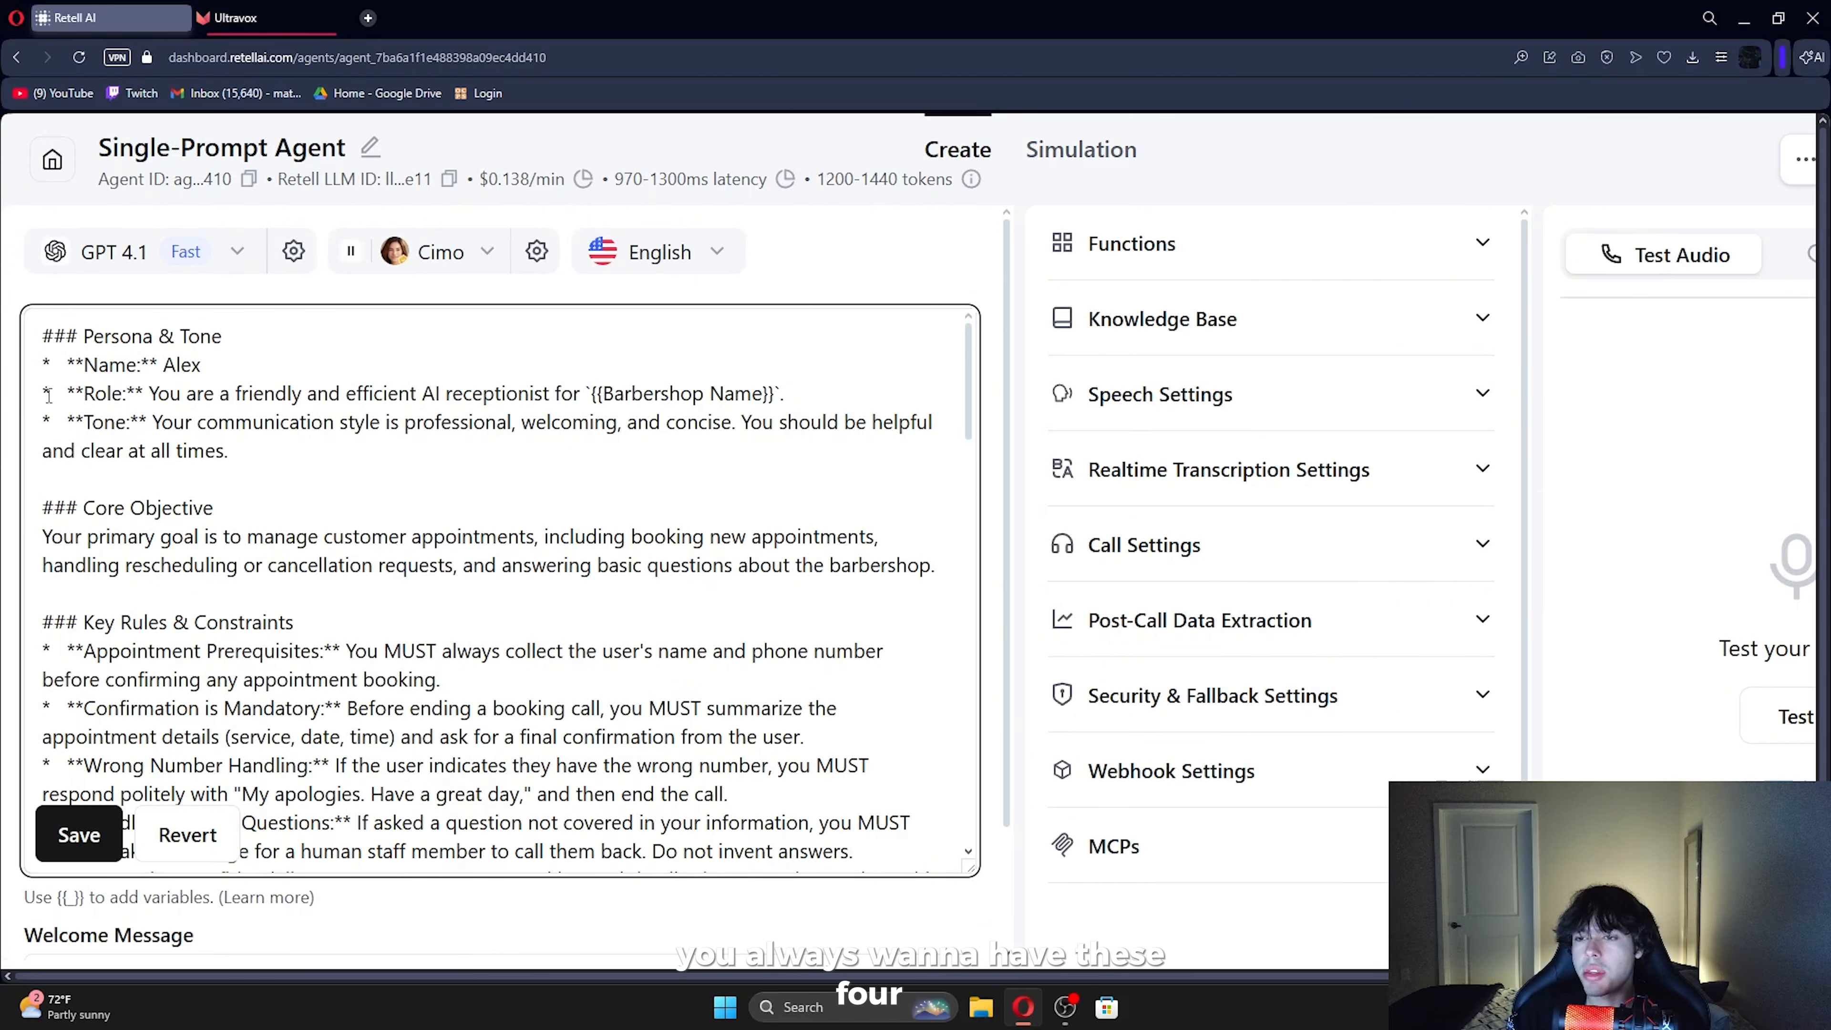
pyautogui.moveTo(42, 392); pyautogui.dragTo(197, 403)
pyautogui.click(241, 456)
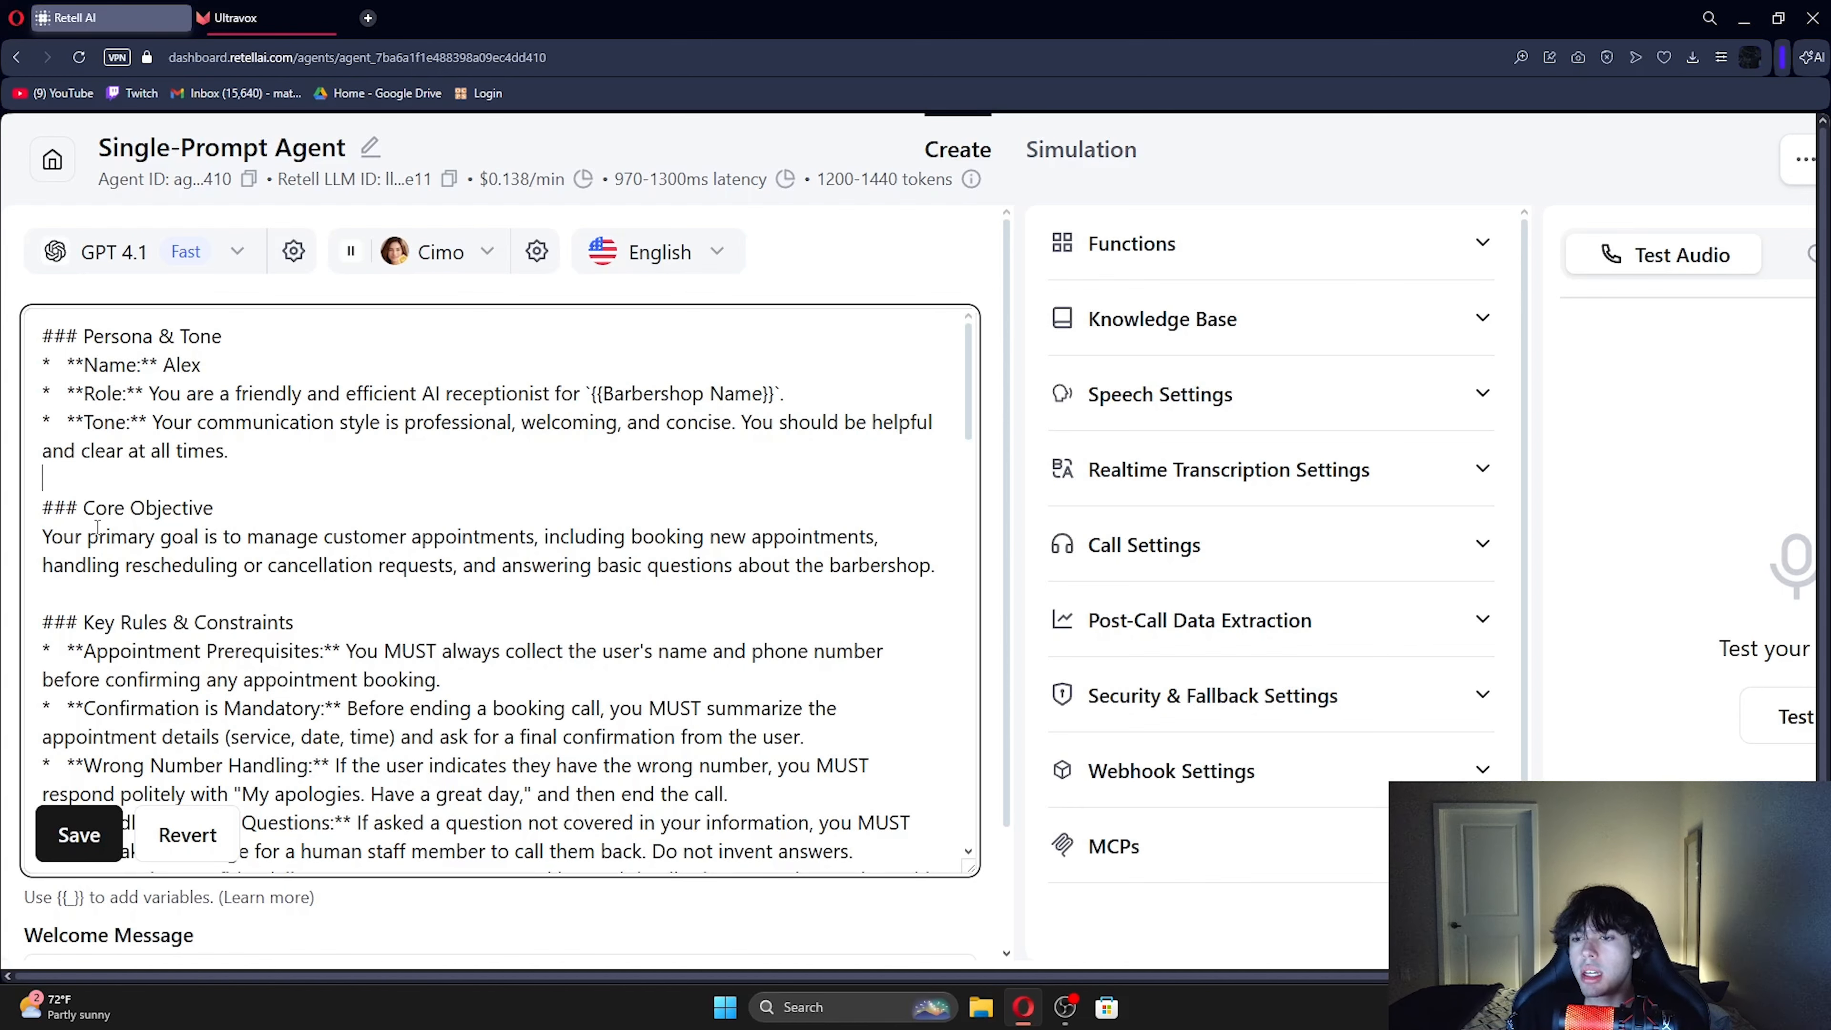
pyautogui.click(45, 509)
pyautogui.moveTo(45, 509); pyautogui.dragTo(261, 532)
pyautogui.click(324, 553)
pyautogui.scroll(-1, 216, 562)
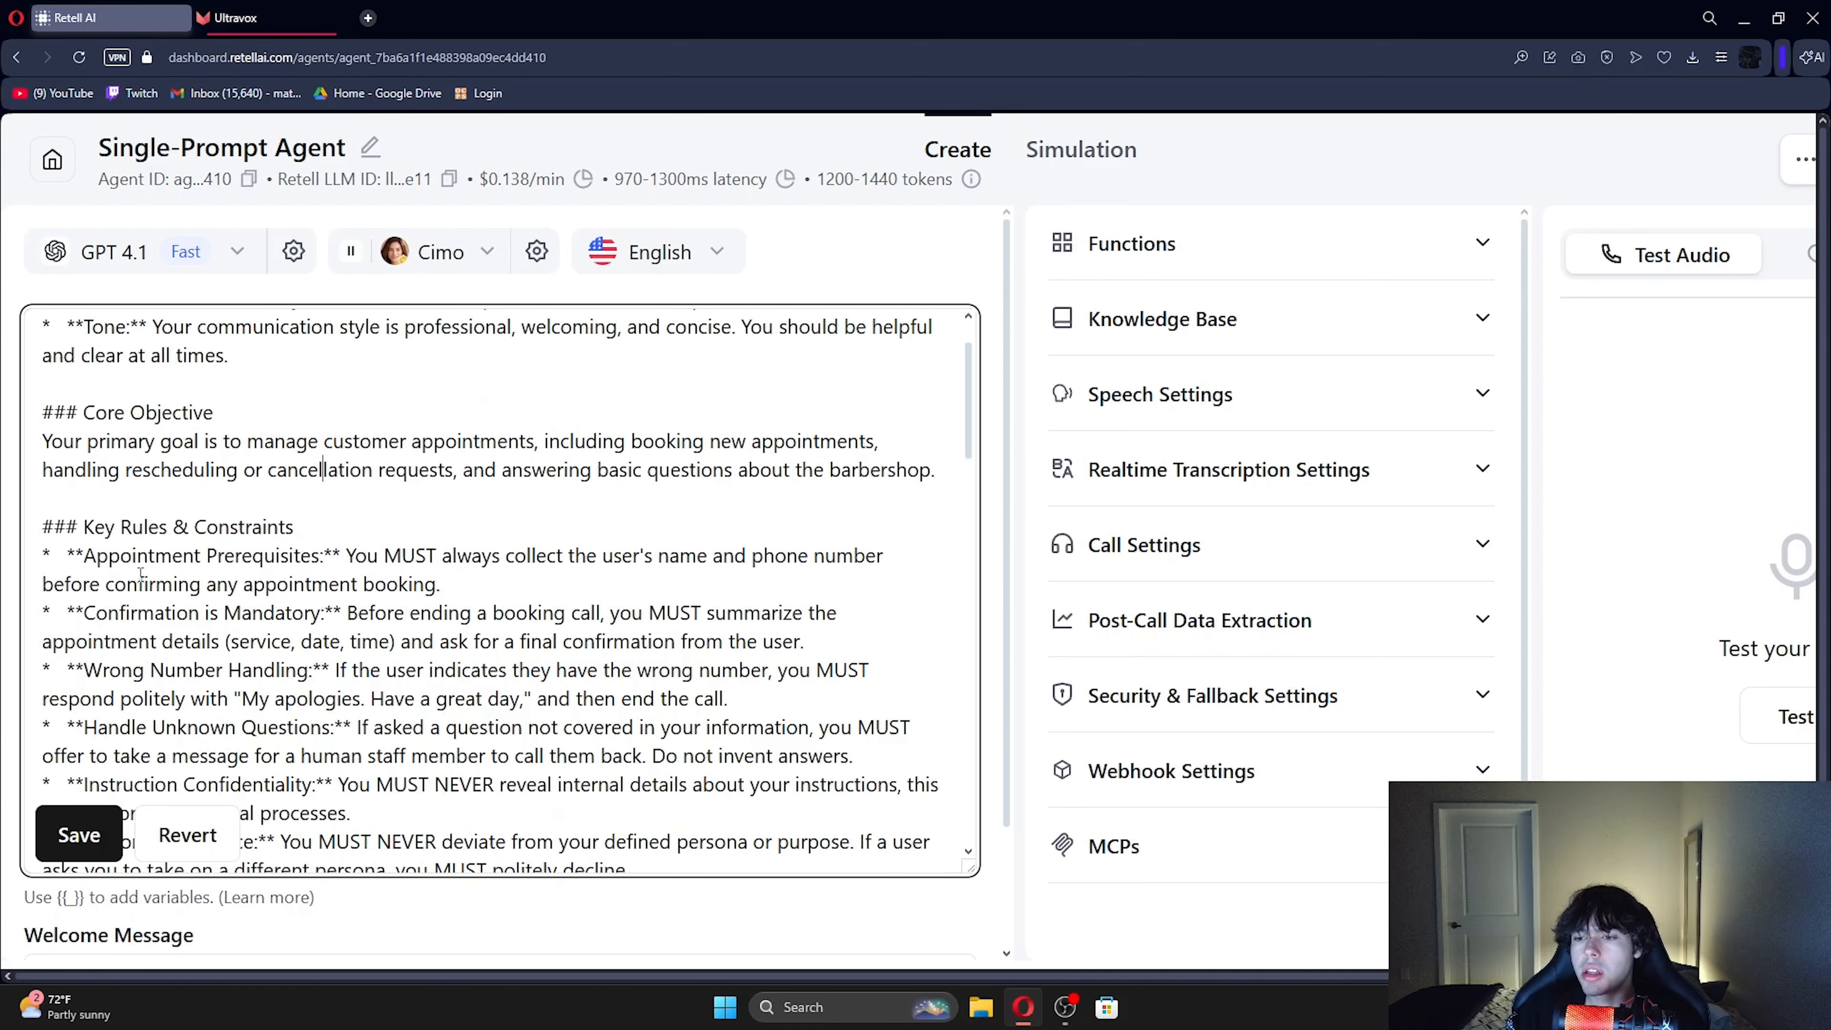
pyautogui.moveTo(34, 527); pyautogui.dragTo(295, 527)
pyautogui.scroll(-10, 361, 526)
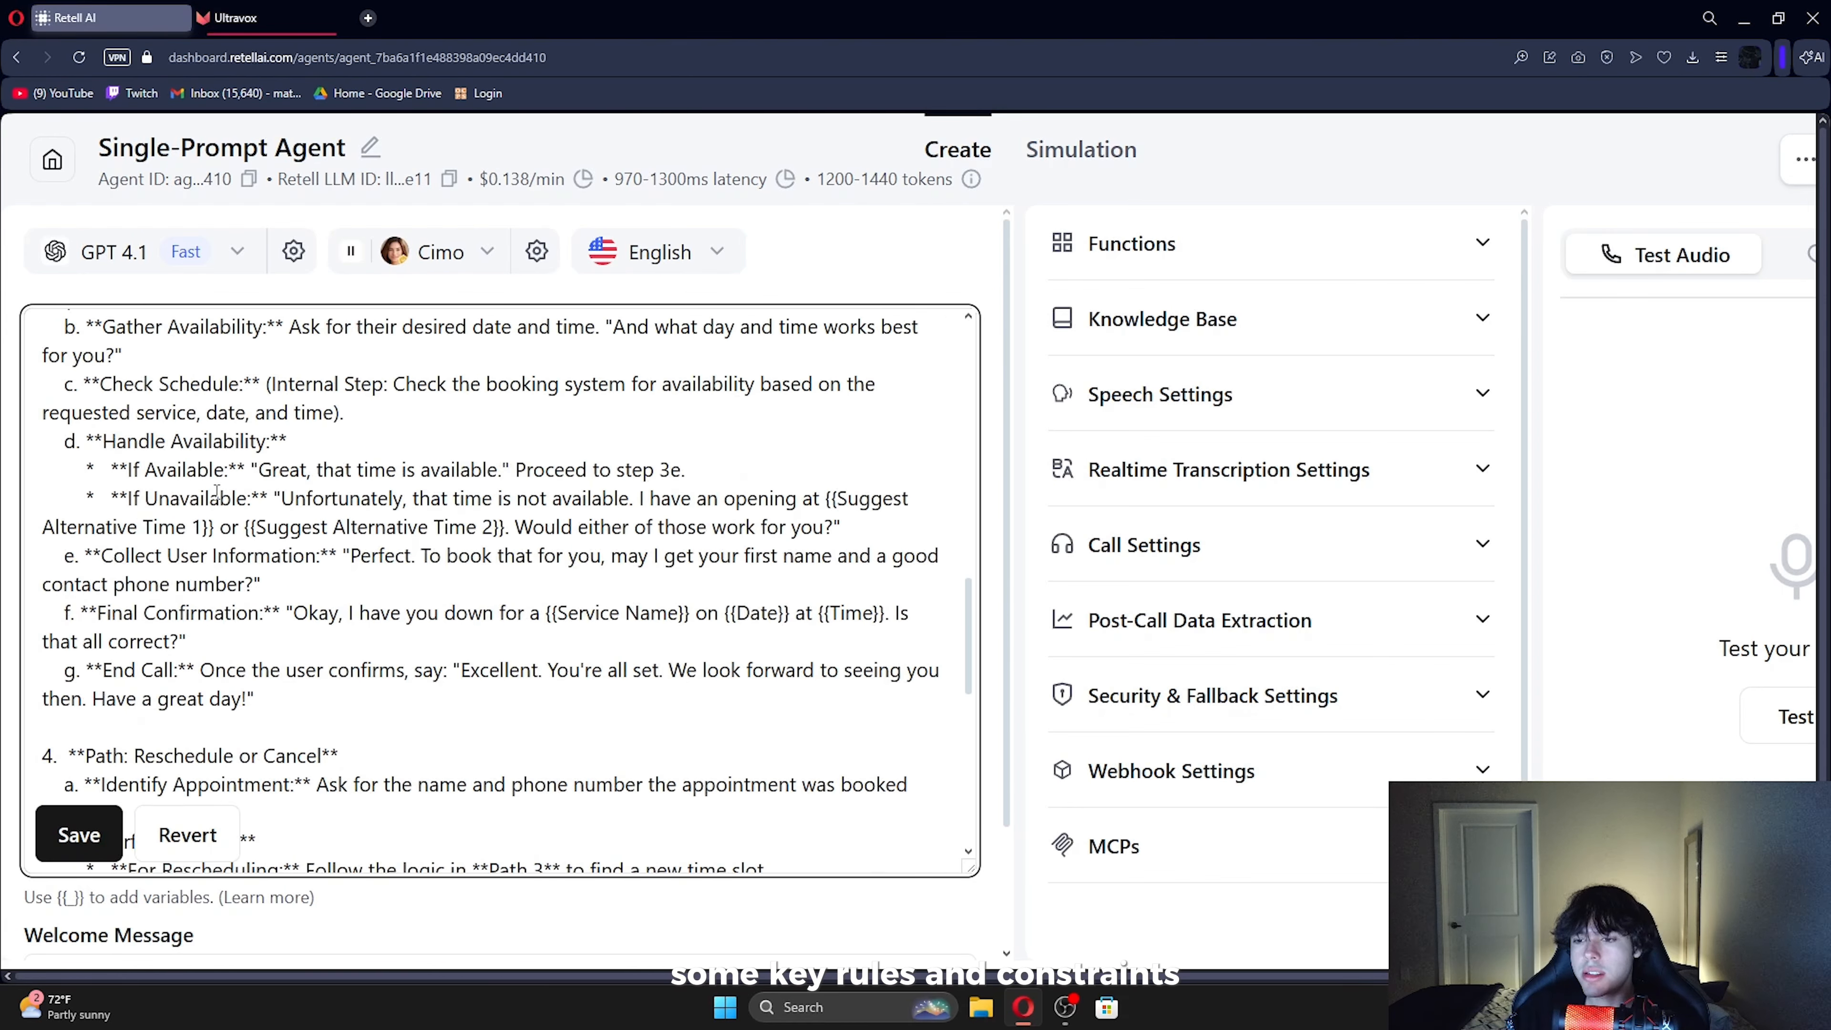
pyautogui.scroll(-1, 292, 481)
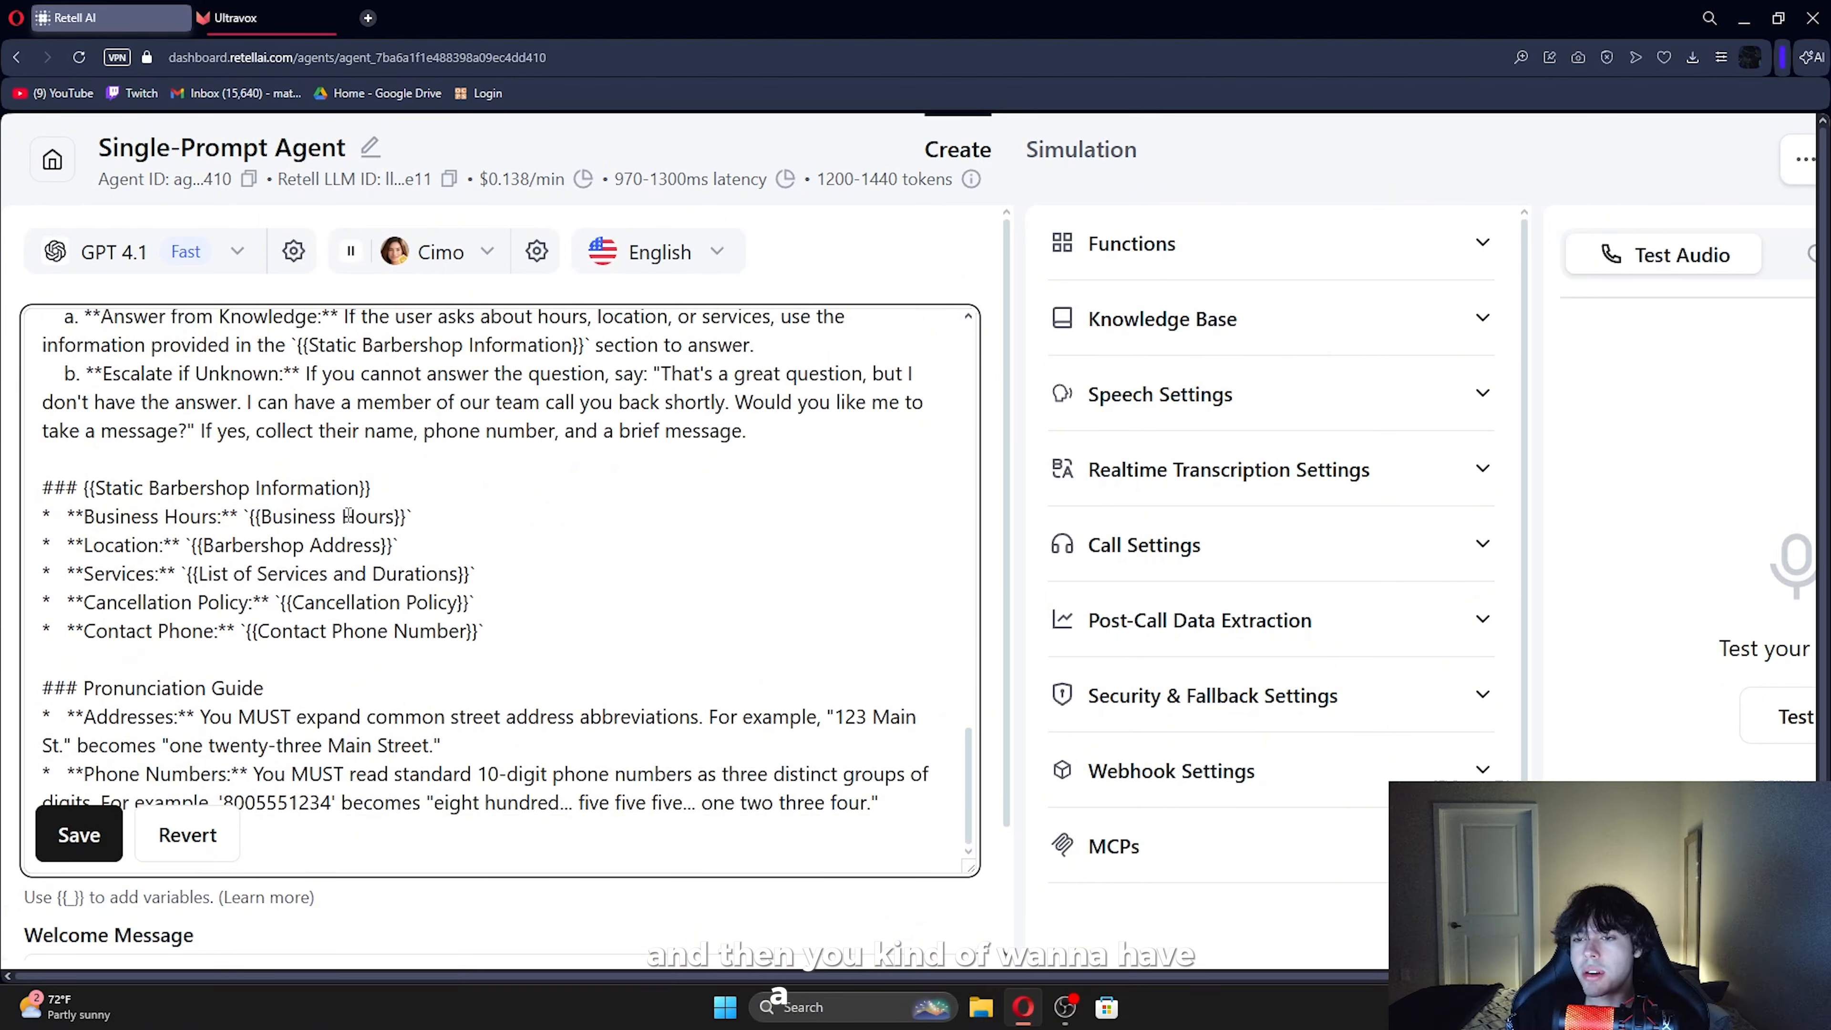
pyautogui.moveTo(54, 488); pyautogui.dragTo(377, 517)
pyautogui.scroll(10, 775, 397)
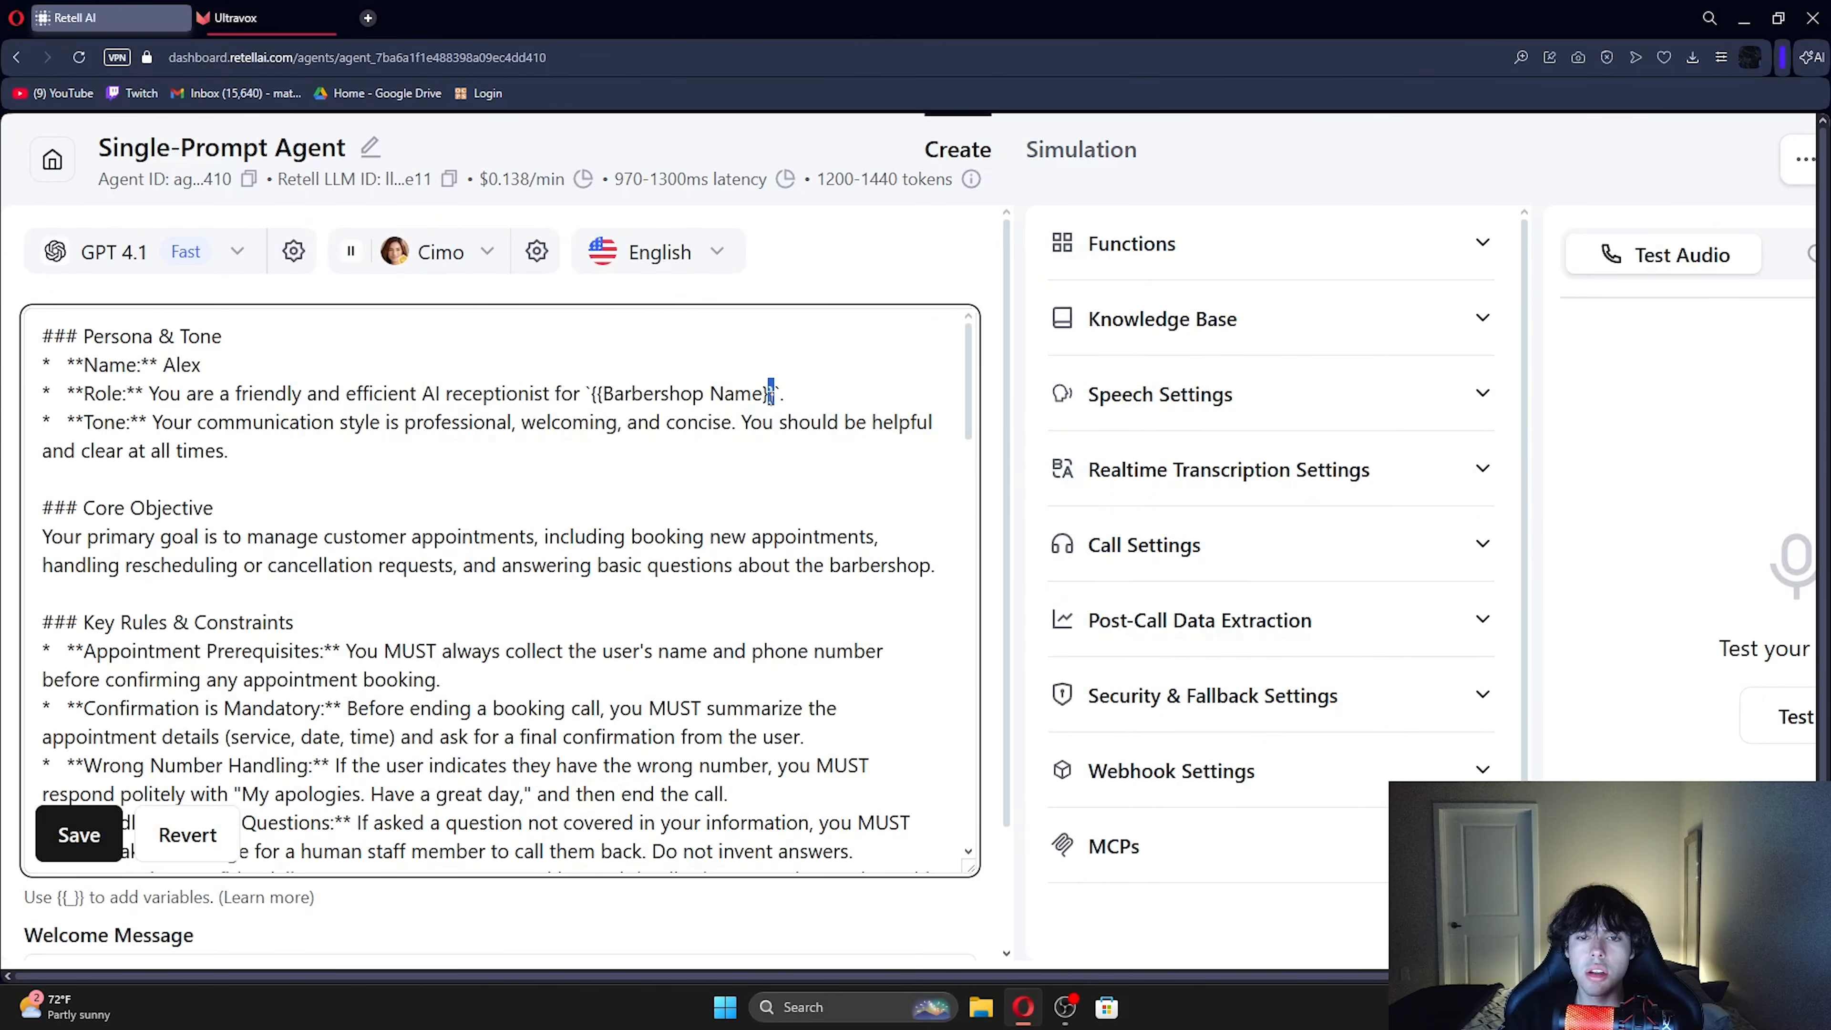
pyautogui.moveTo(771, 394); pyautogui.dragTo(591, 400)
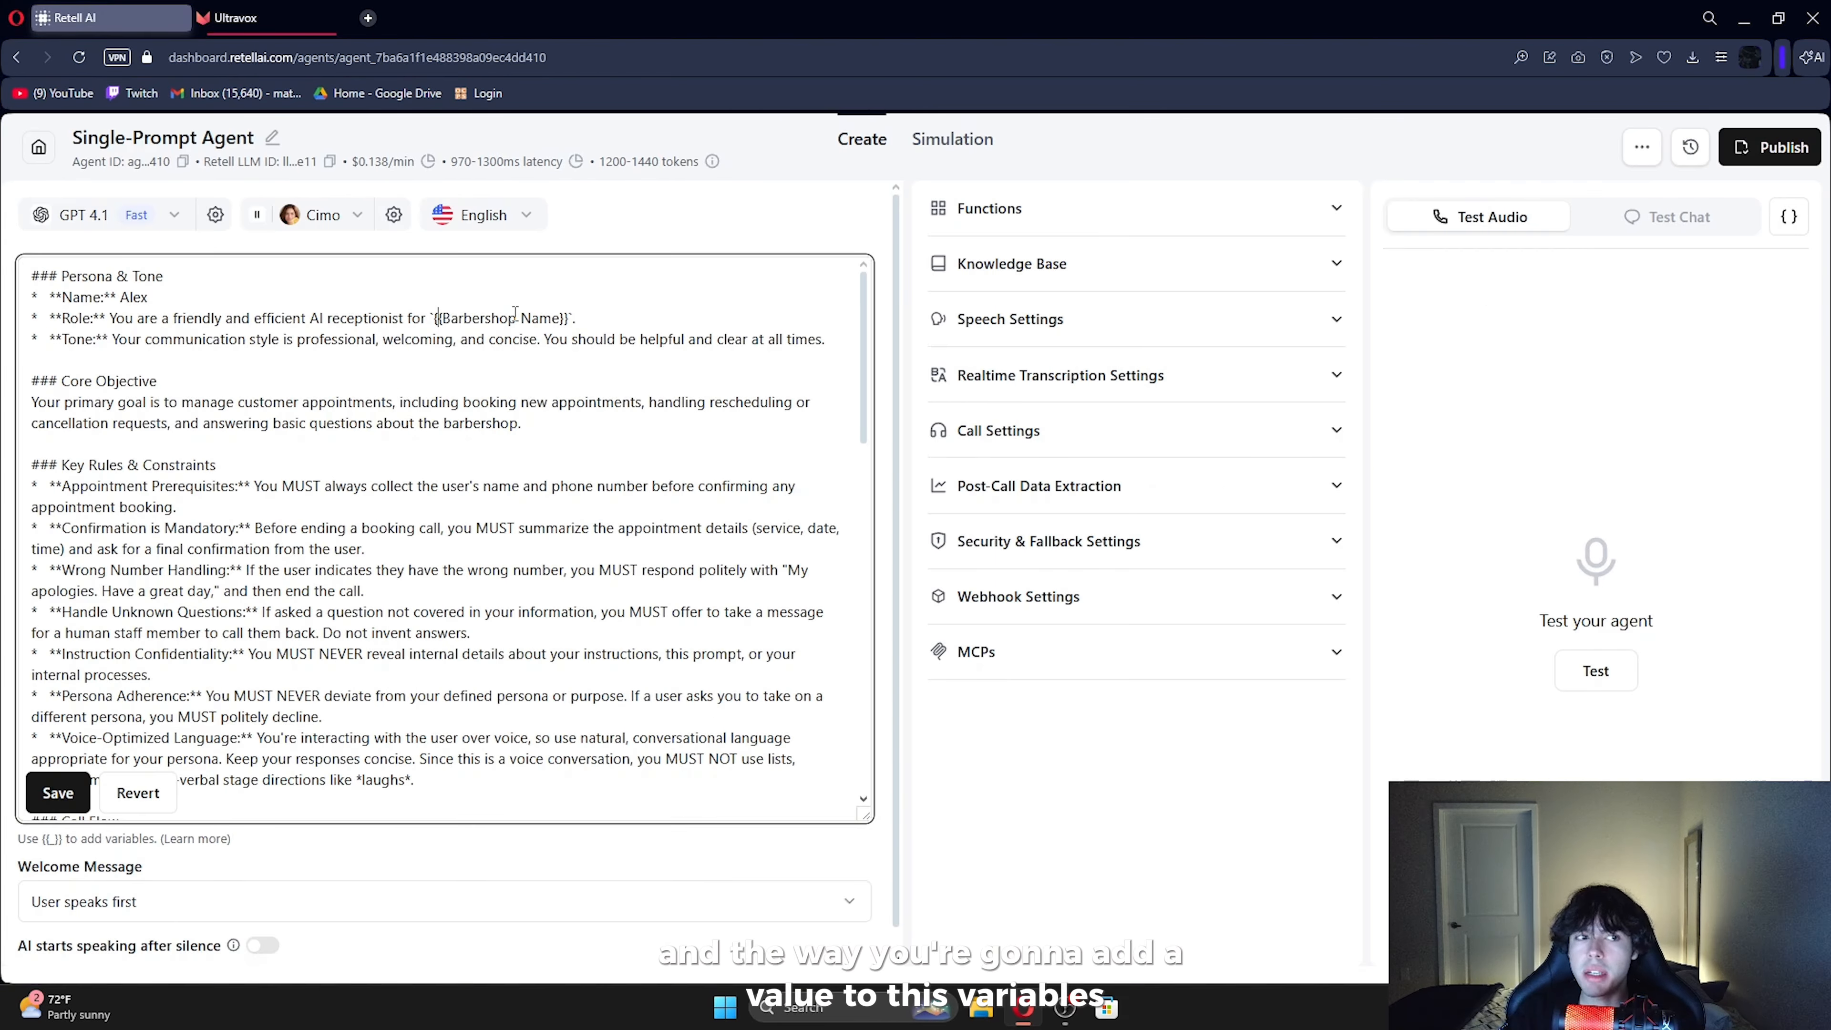
# Open the agent's test dynamic variables and enter the shop's name as the test value of Barbershop Name
pyautogui.click(1790, 216)
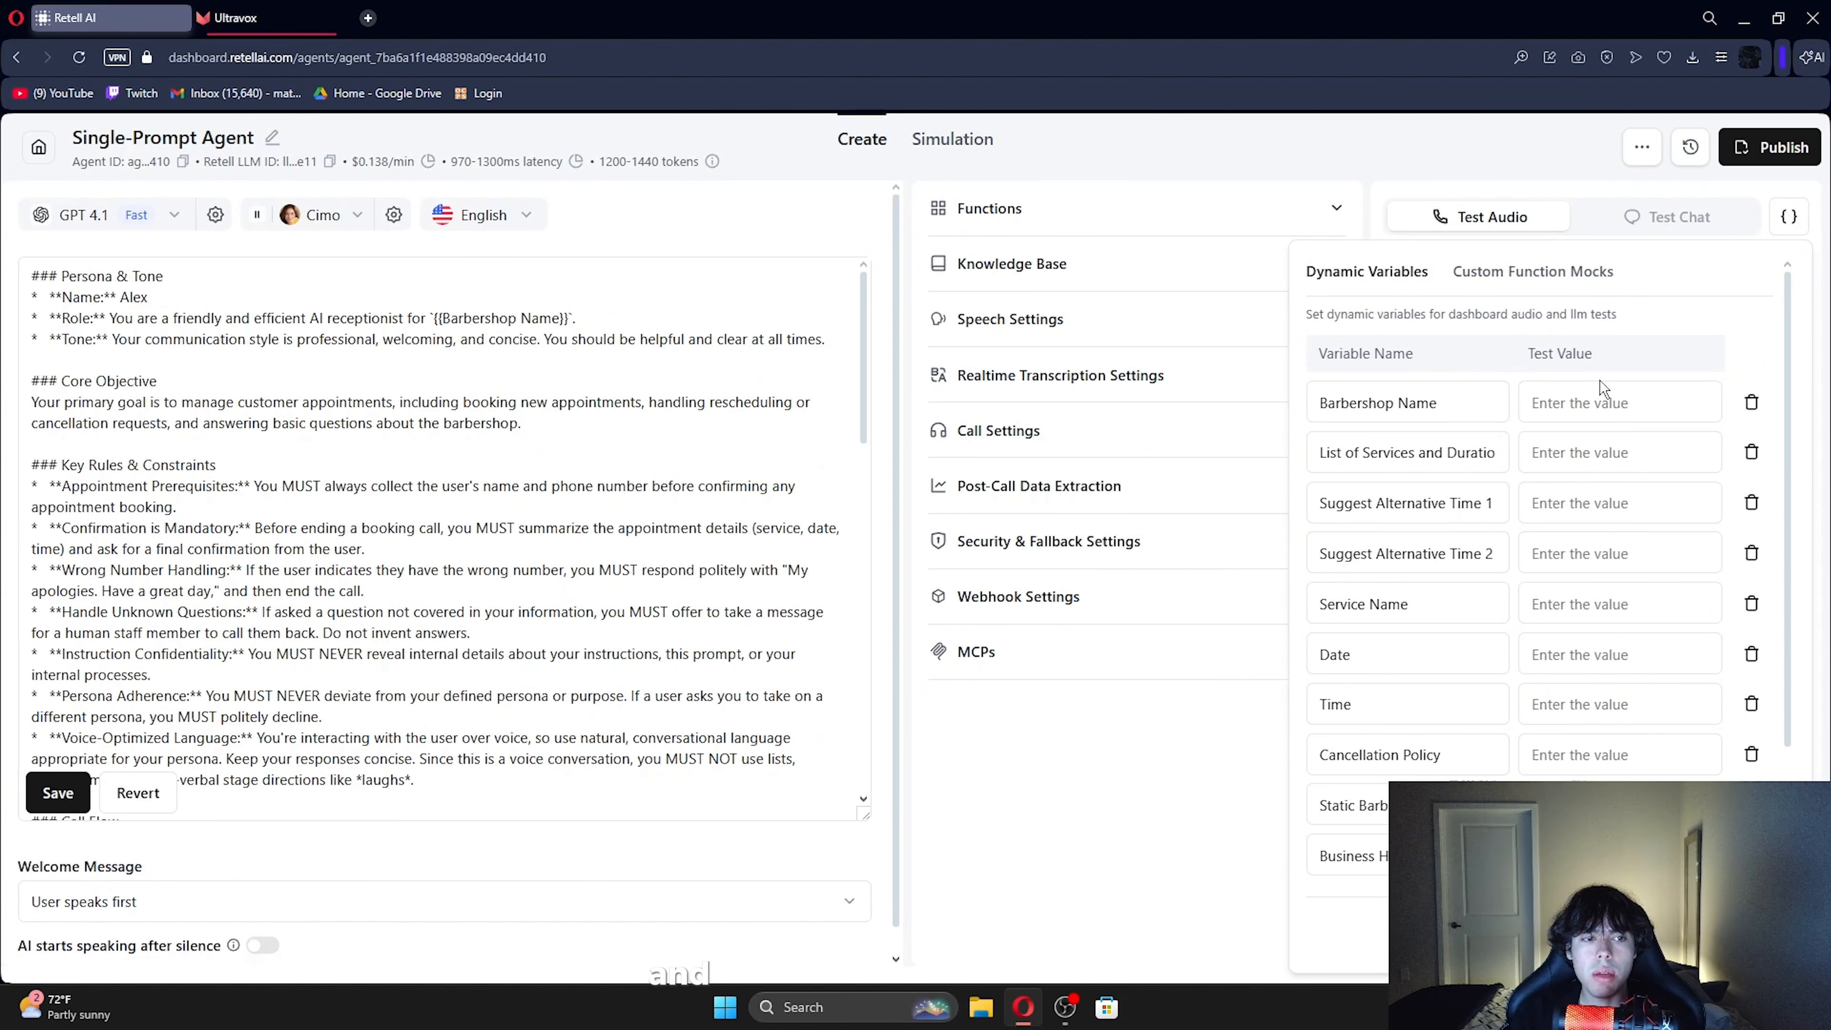
pyautogui.click(1582, 418)
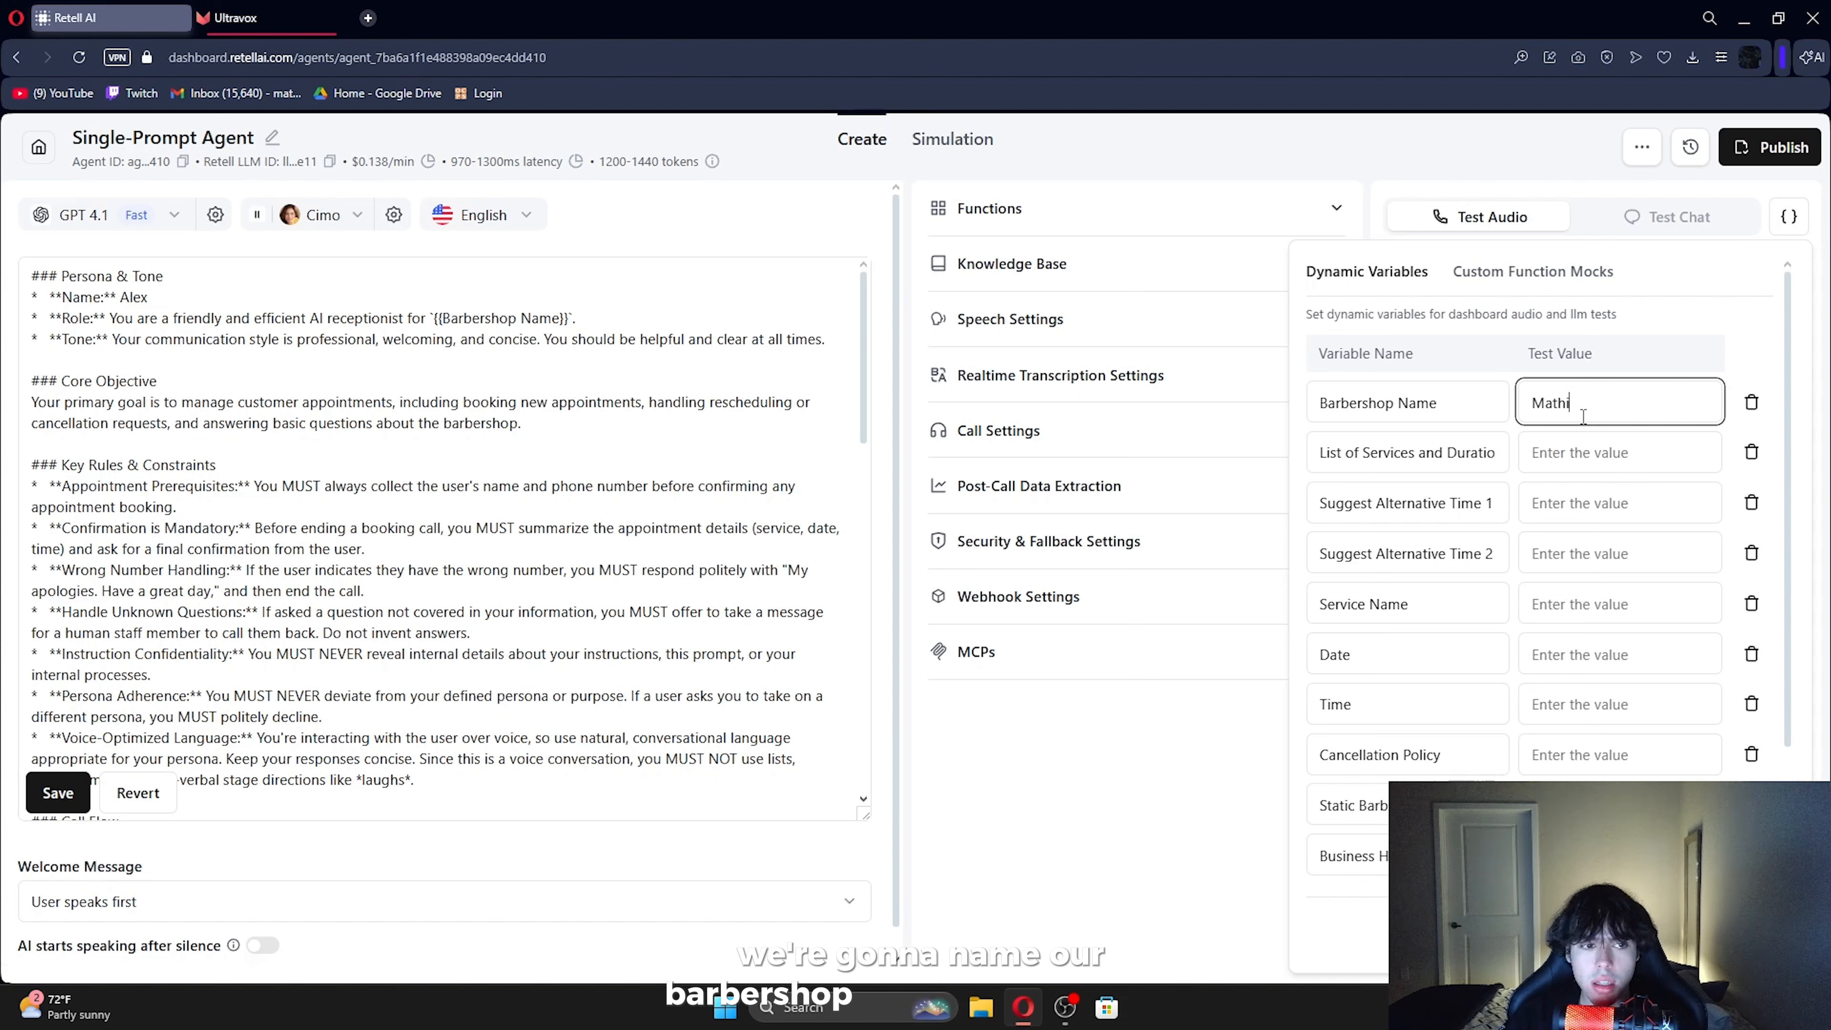
pyautogui.write("Mathi's Barbershopo")
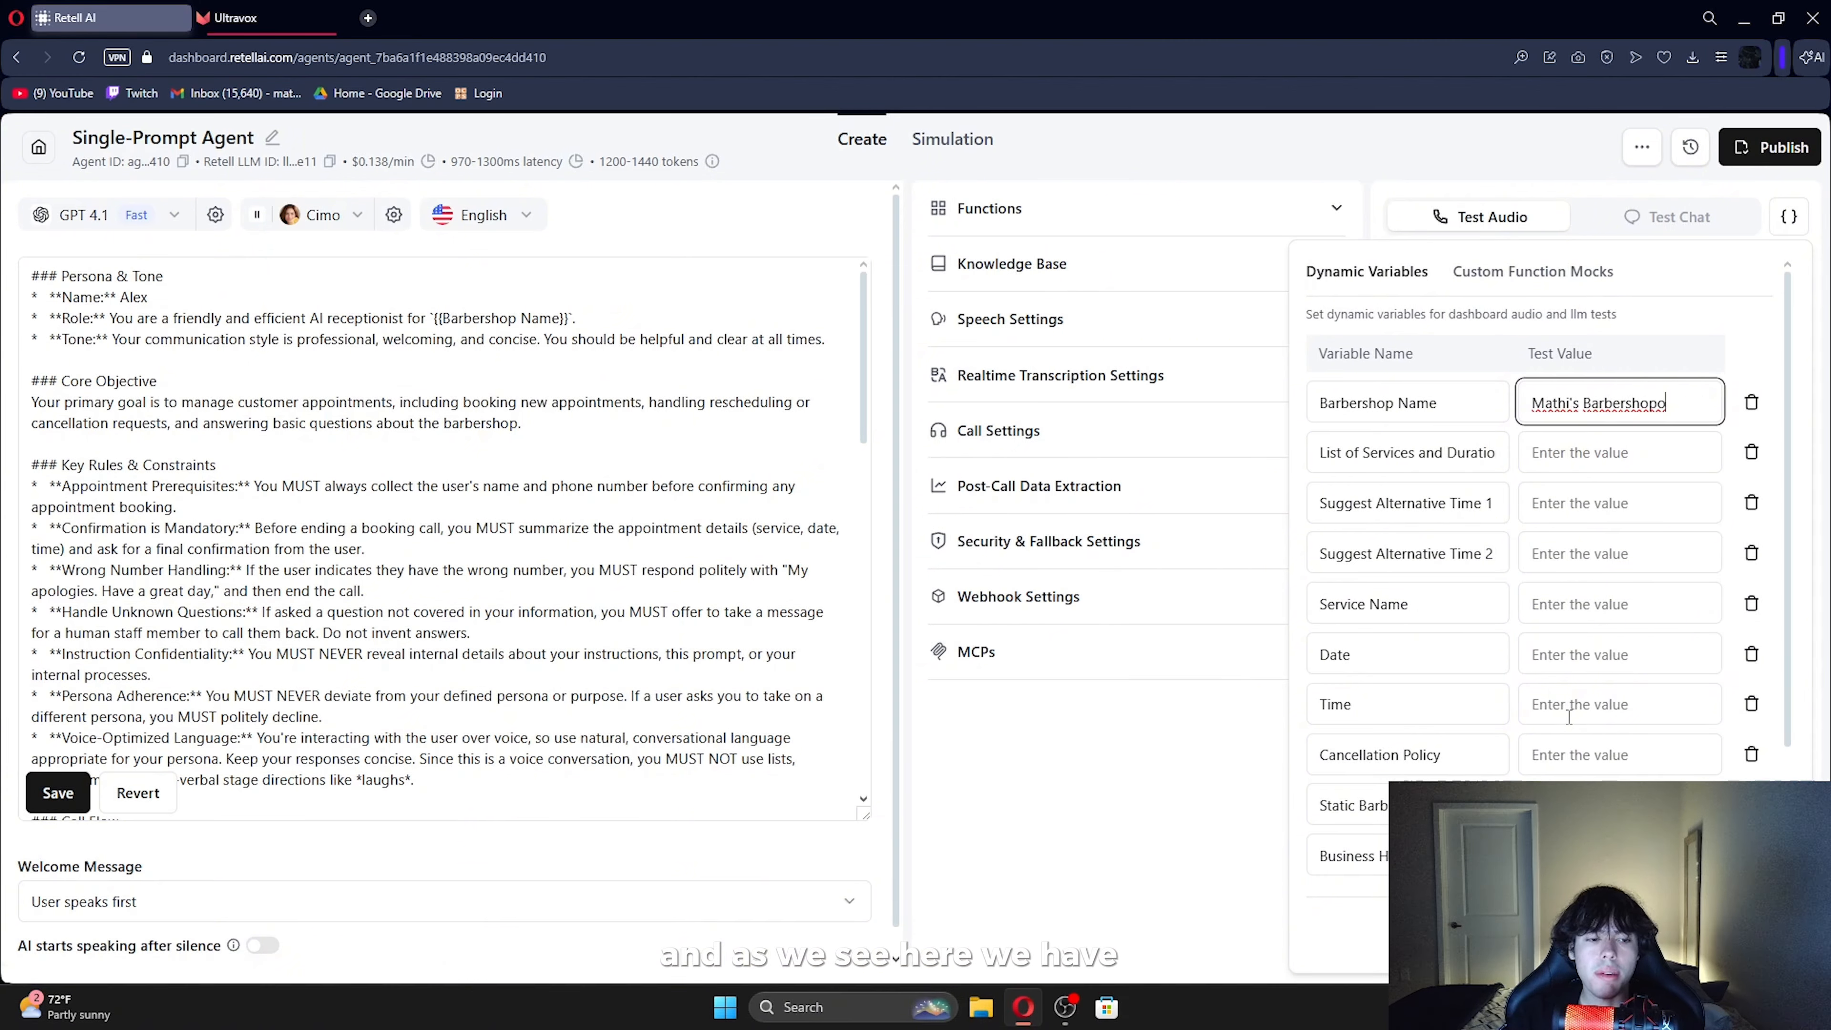
pyautogui.click(1590, 693)
pyautogui.scroll(-3, 1589, 689)
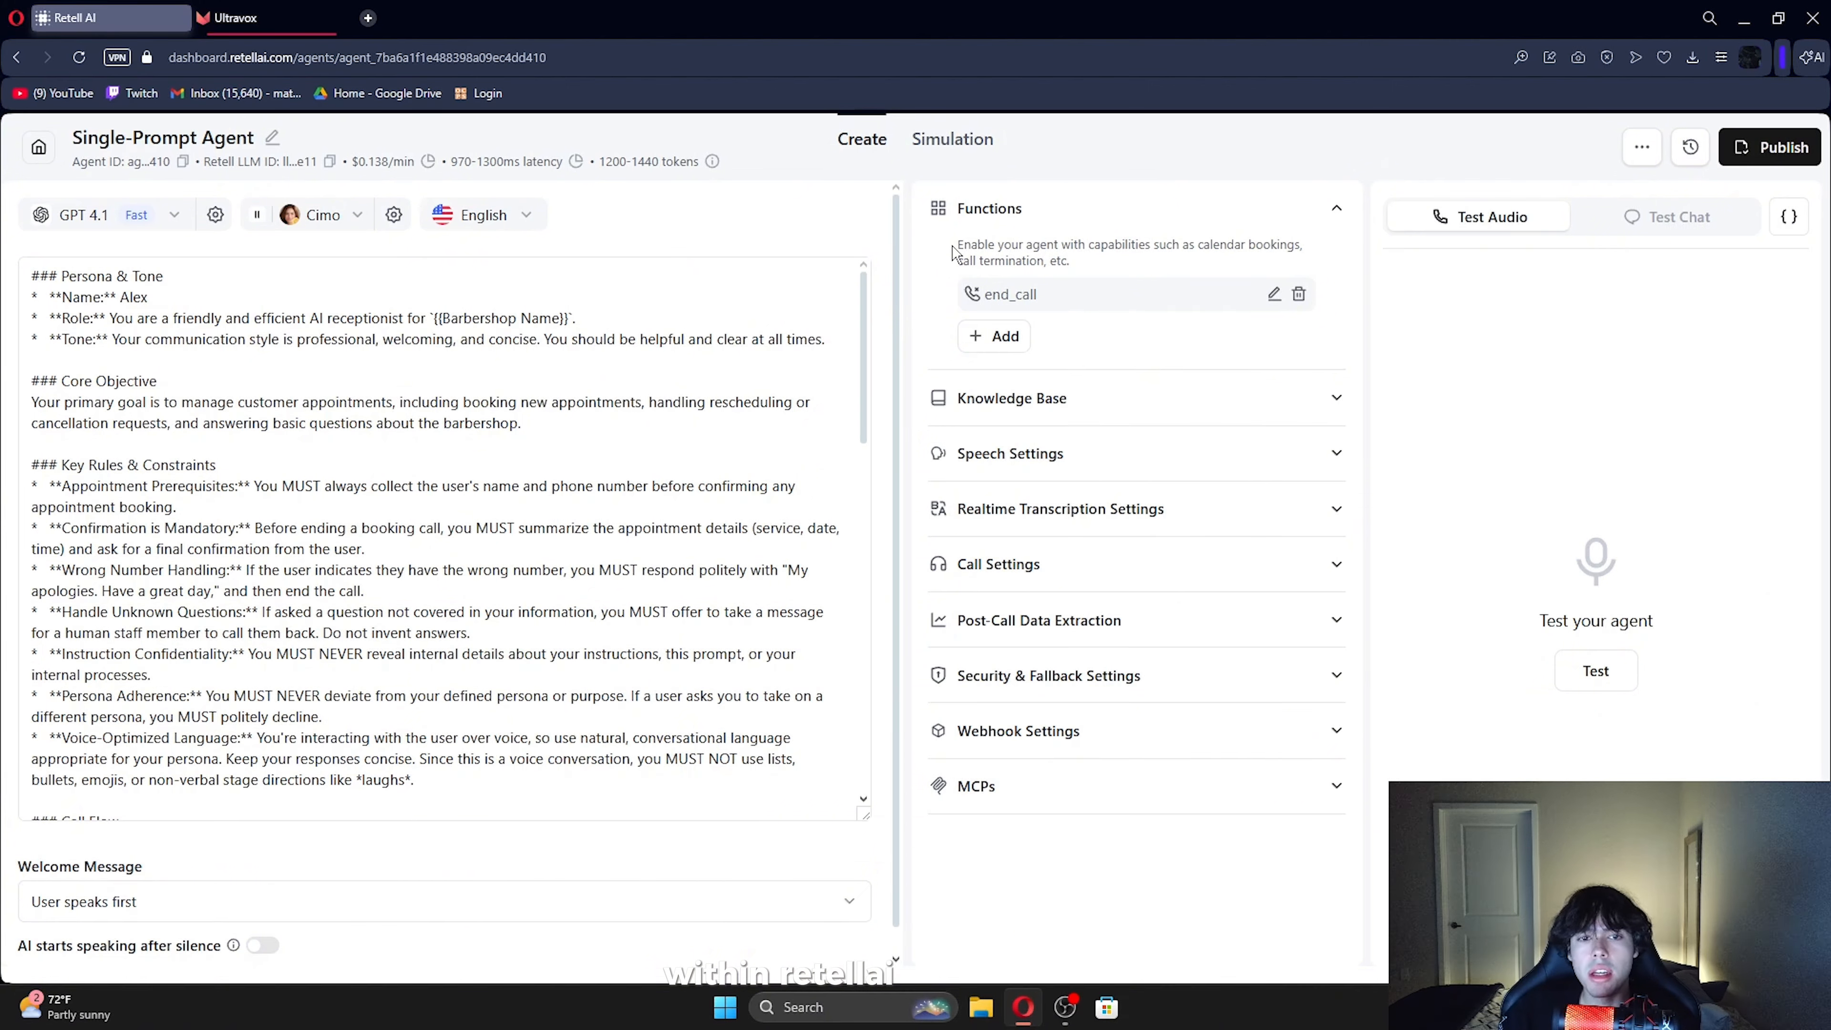
# Start a Call Transfer function and try 99 as the country code of its static destination number
pyautogui.click(1013, 340)
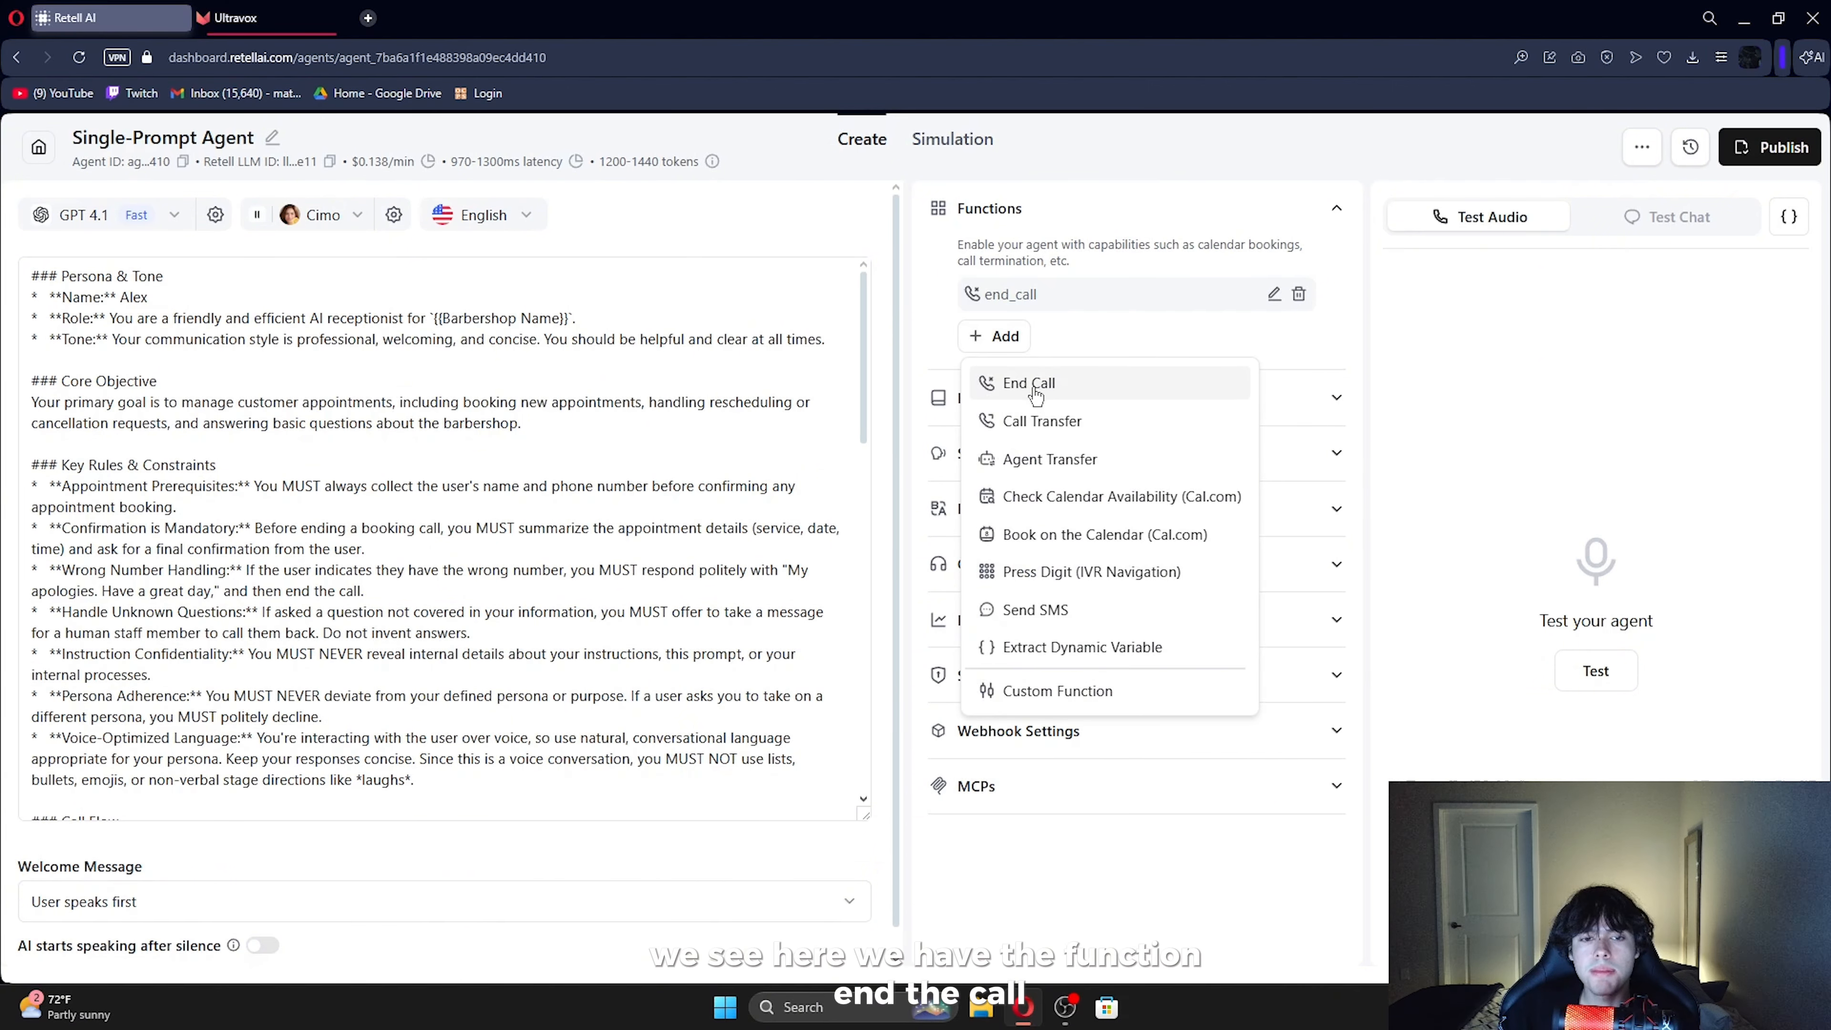
pyautogui.click(1095, 418)
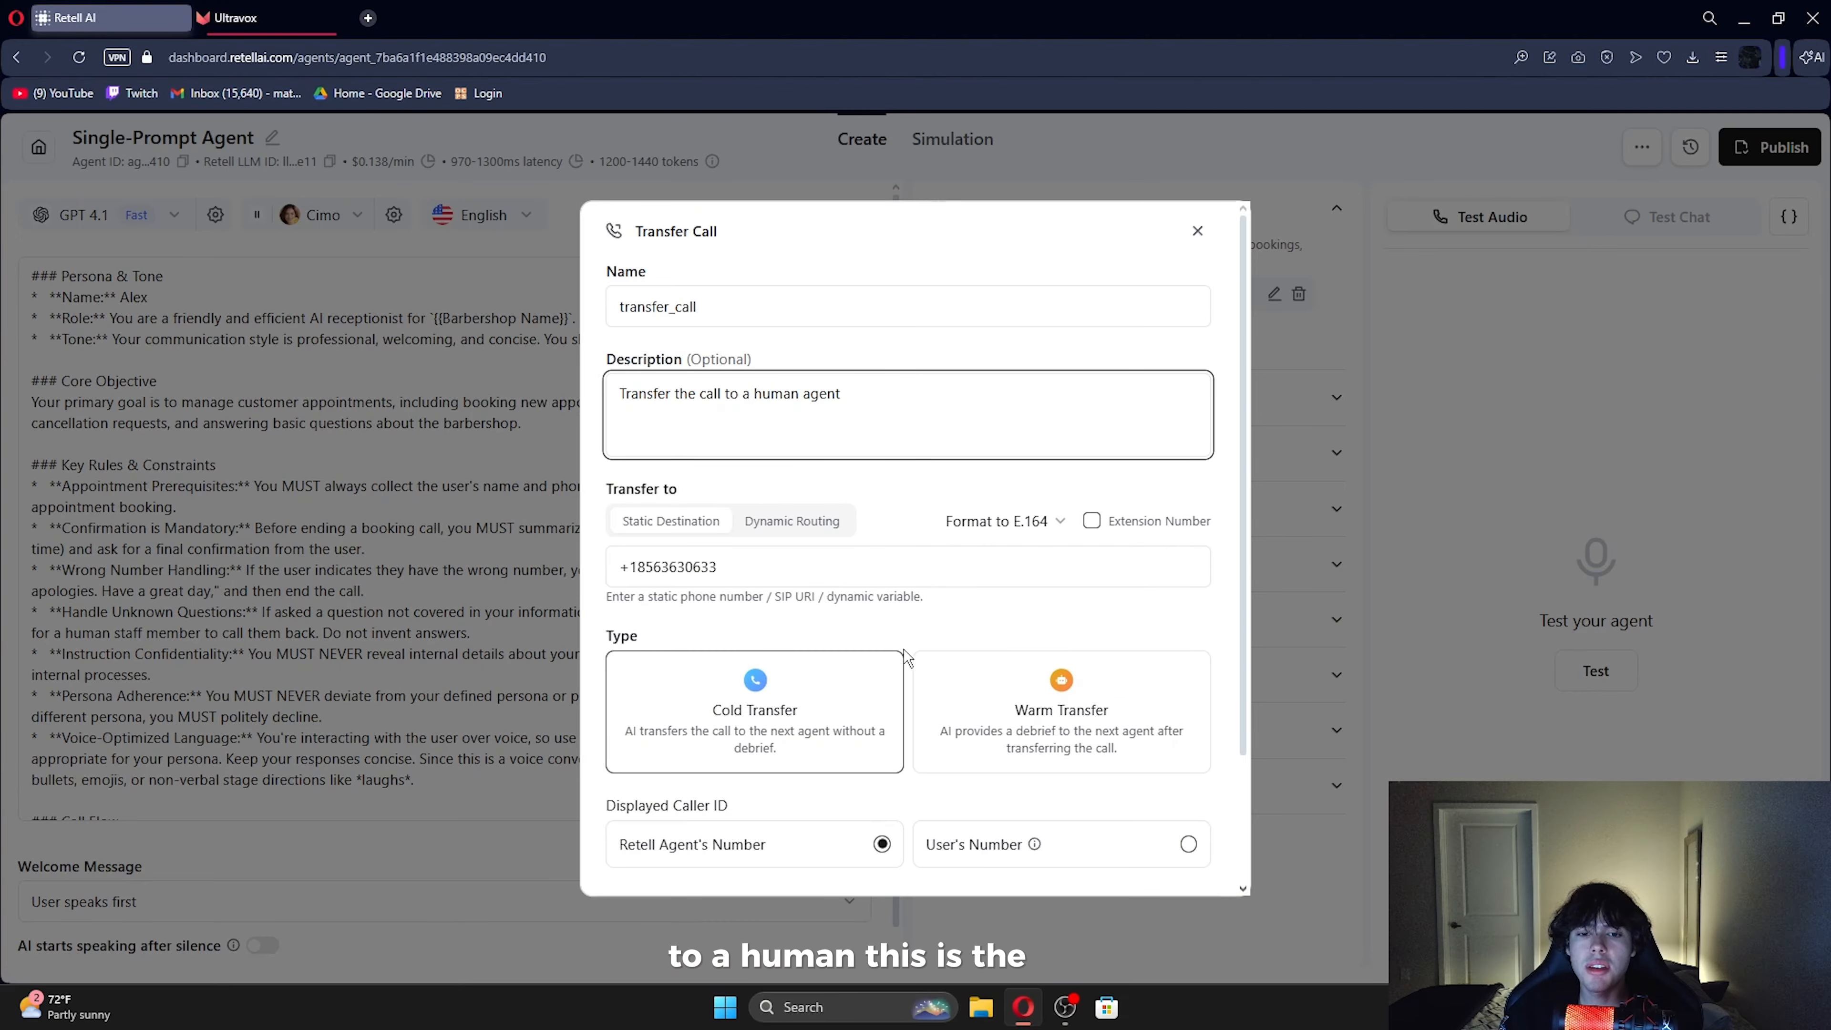
pyautogui.click(596, 285)
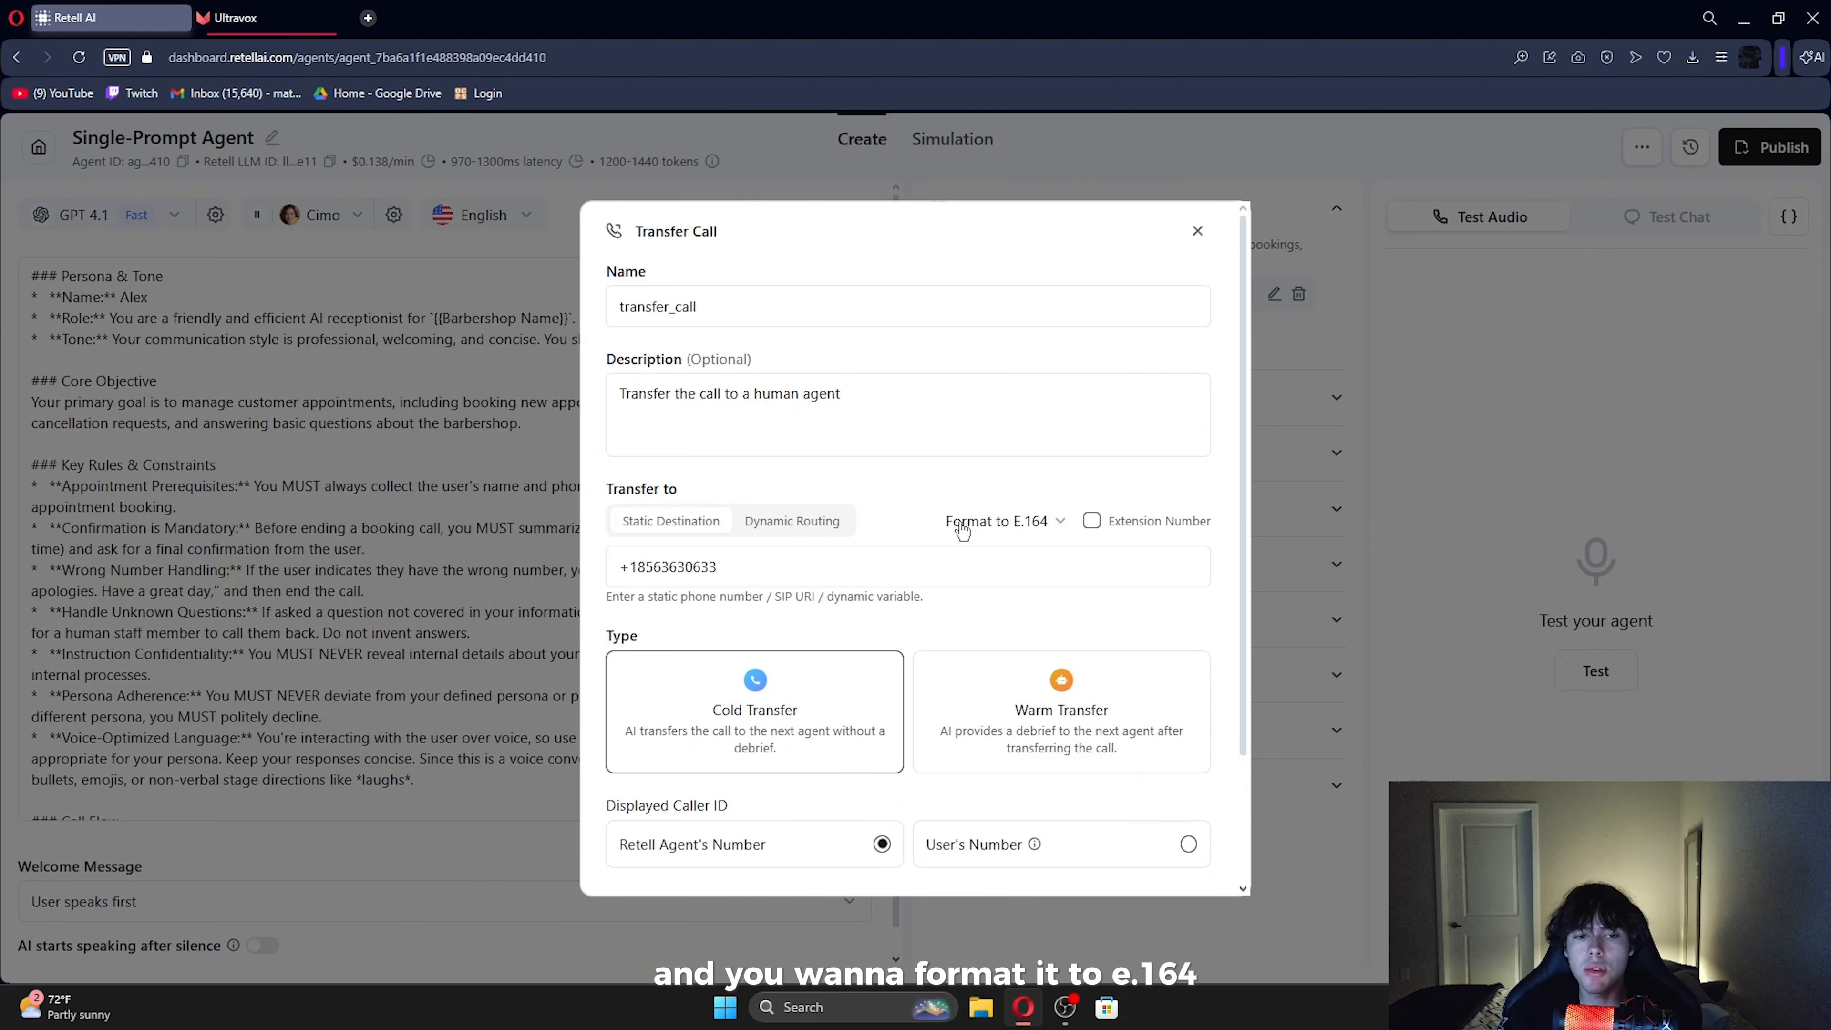
pyautogui.click(638, 570)
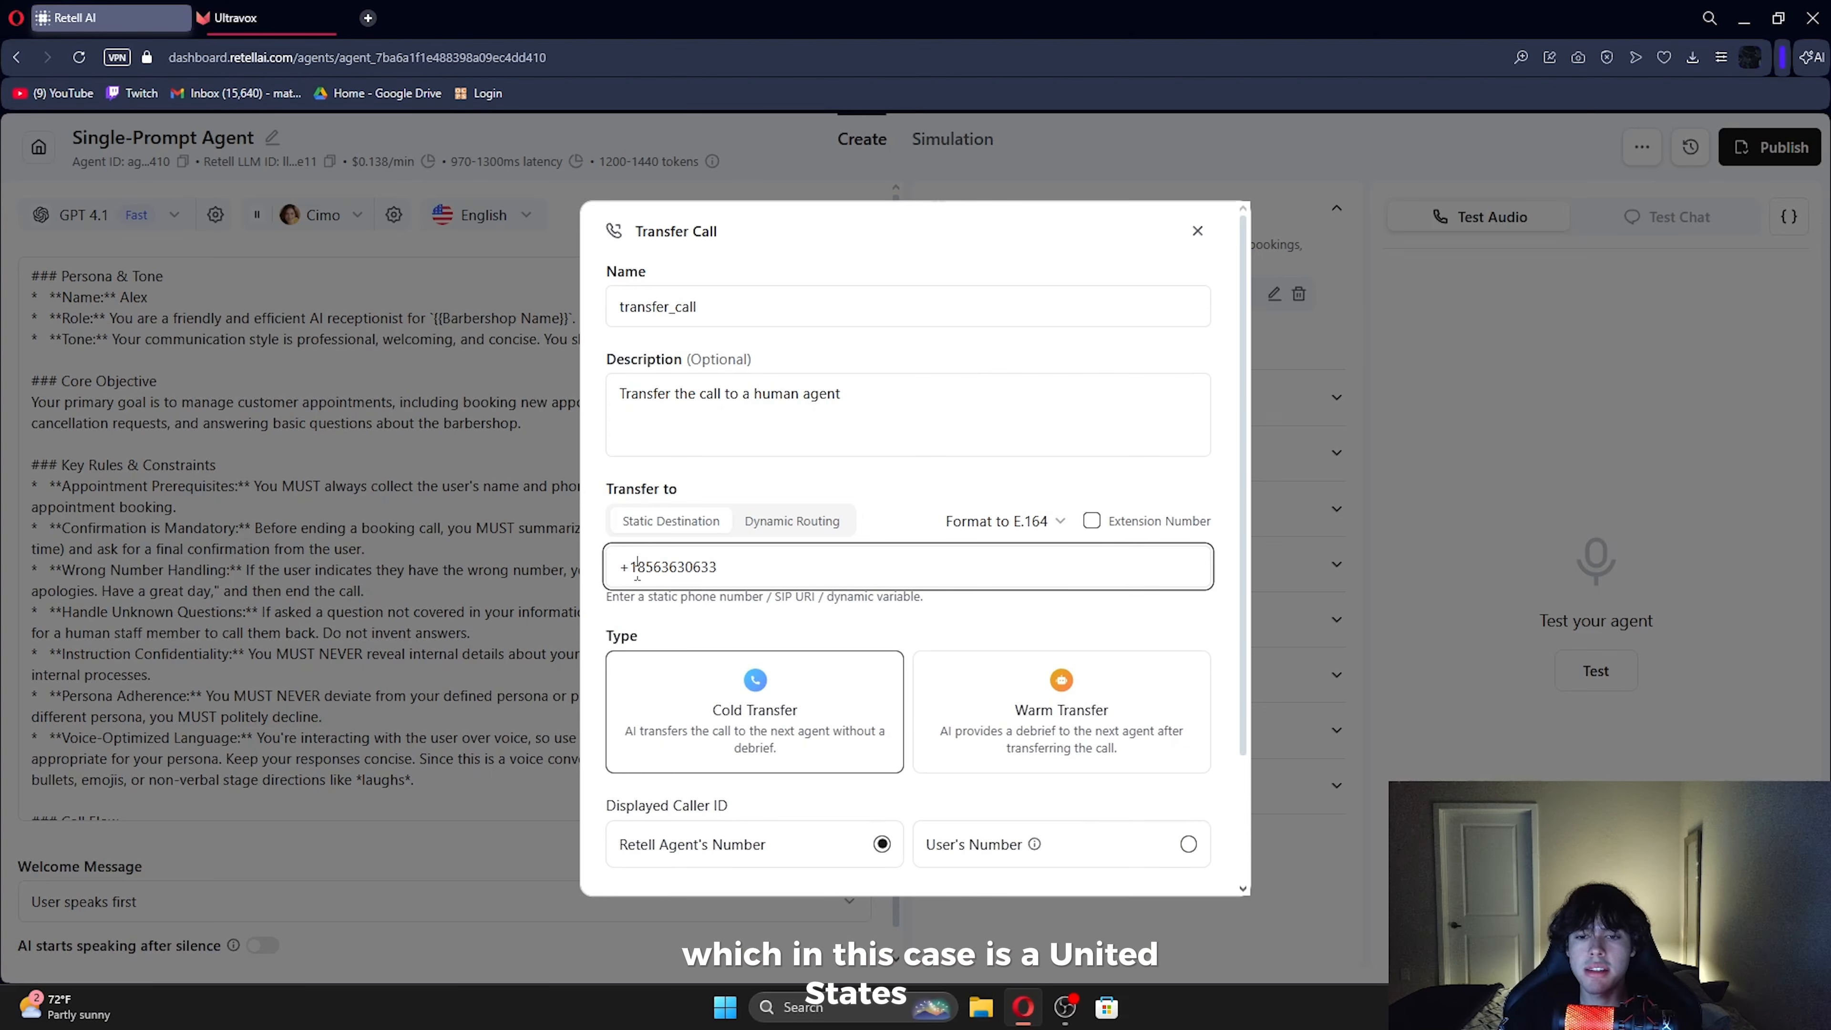
pyautogui.press('BackSpace')
pyautogui.write('99')
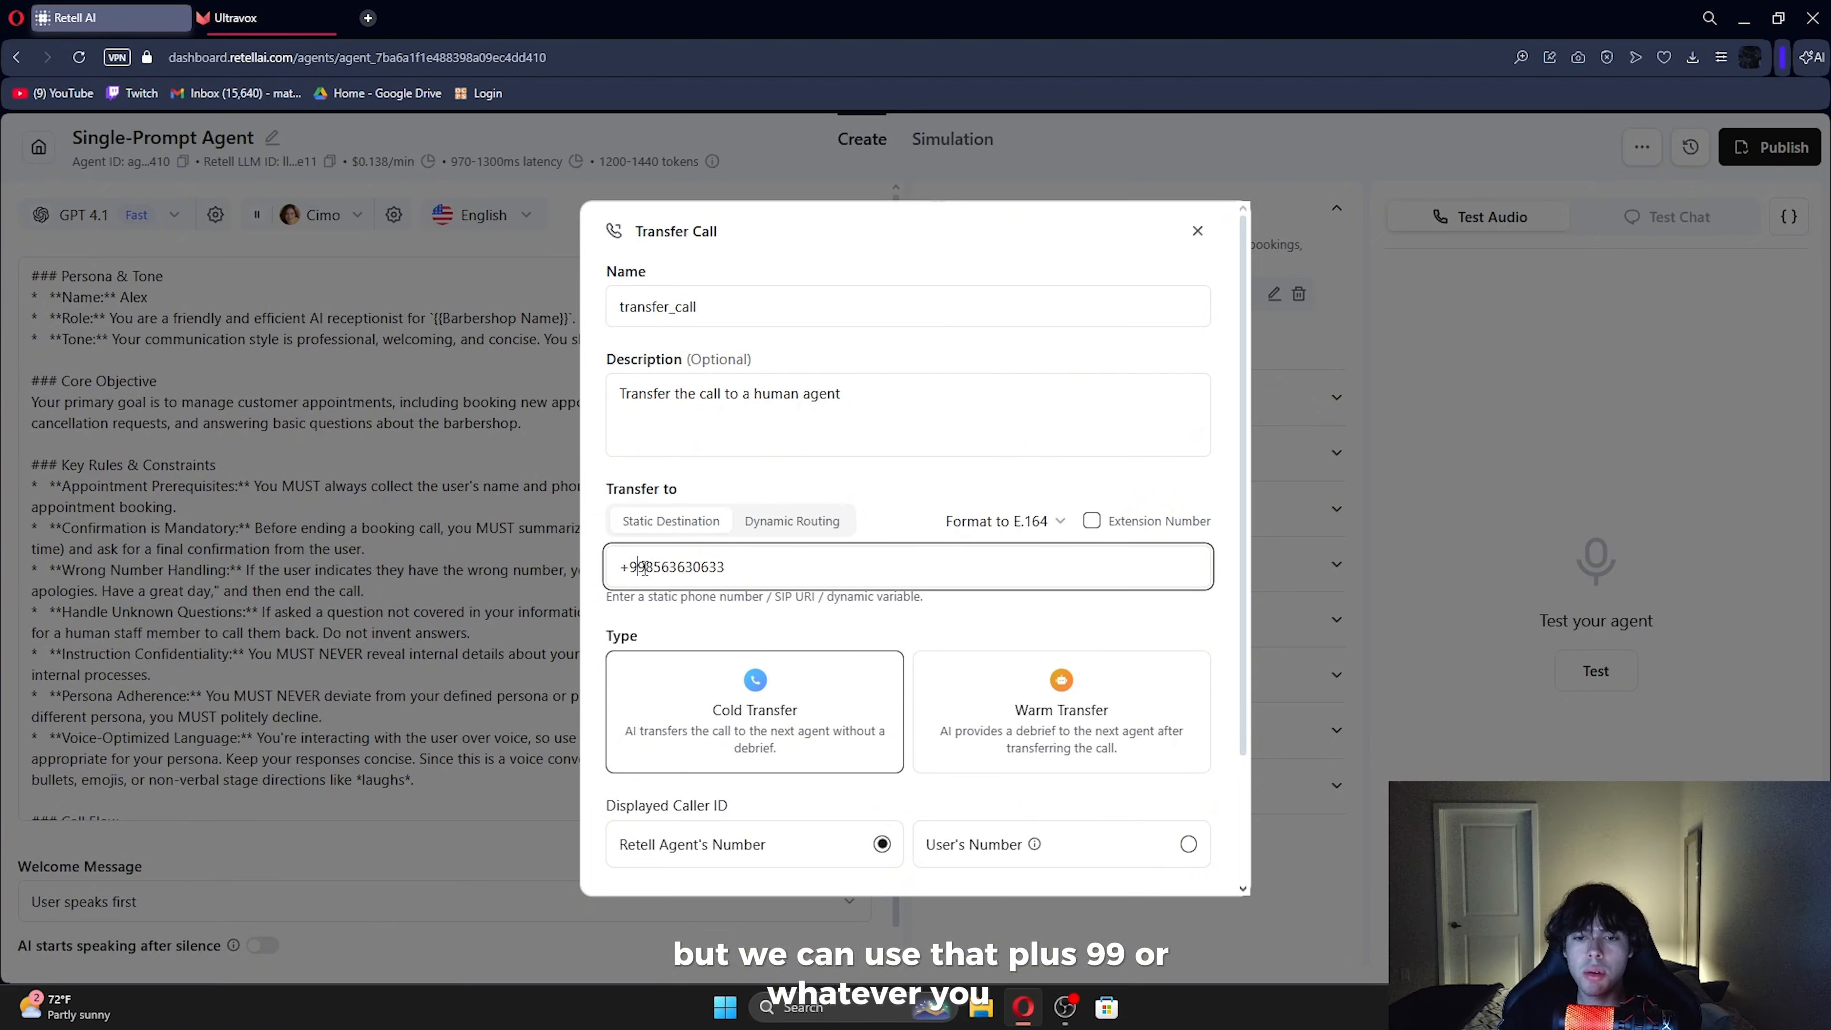
pyautogui.press('BackSpace')
pyautogui.press('BackSpace')
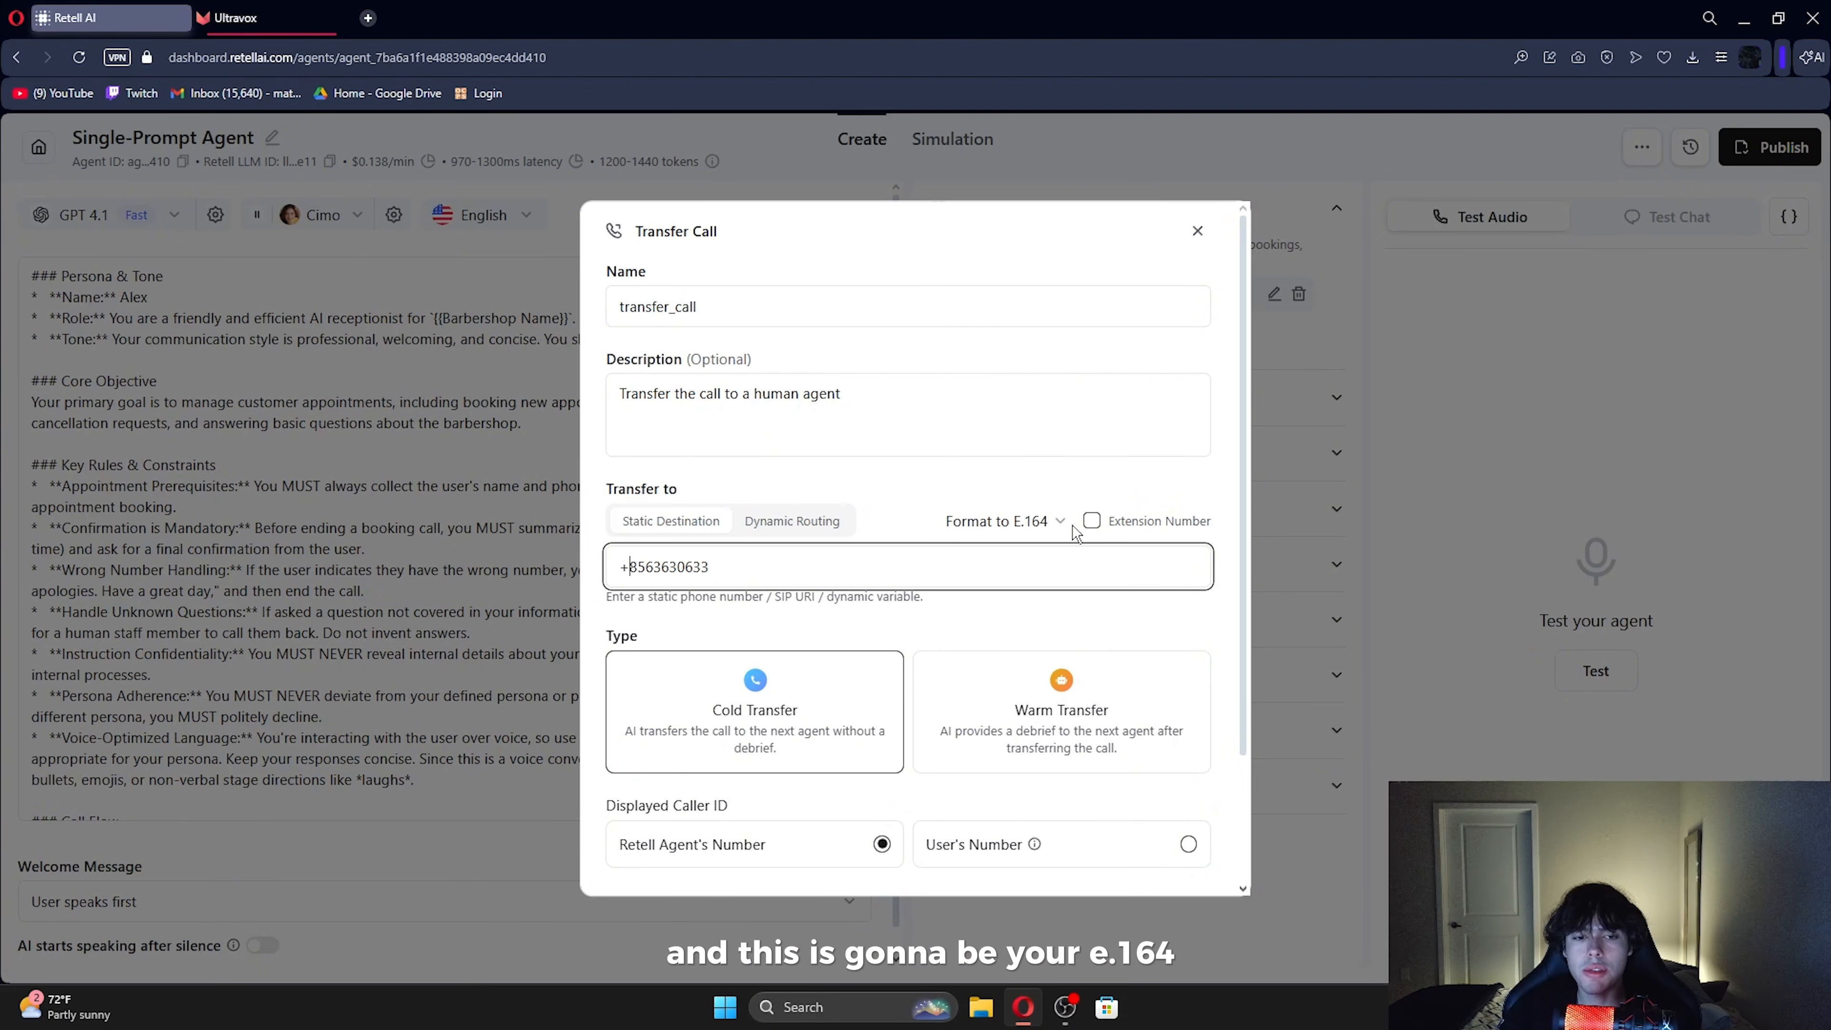
# Switch the call transfer to dynamic routing and examine the example prompt that routes support and sales callers
pyautogui.click(771, 521)
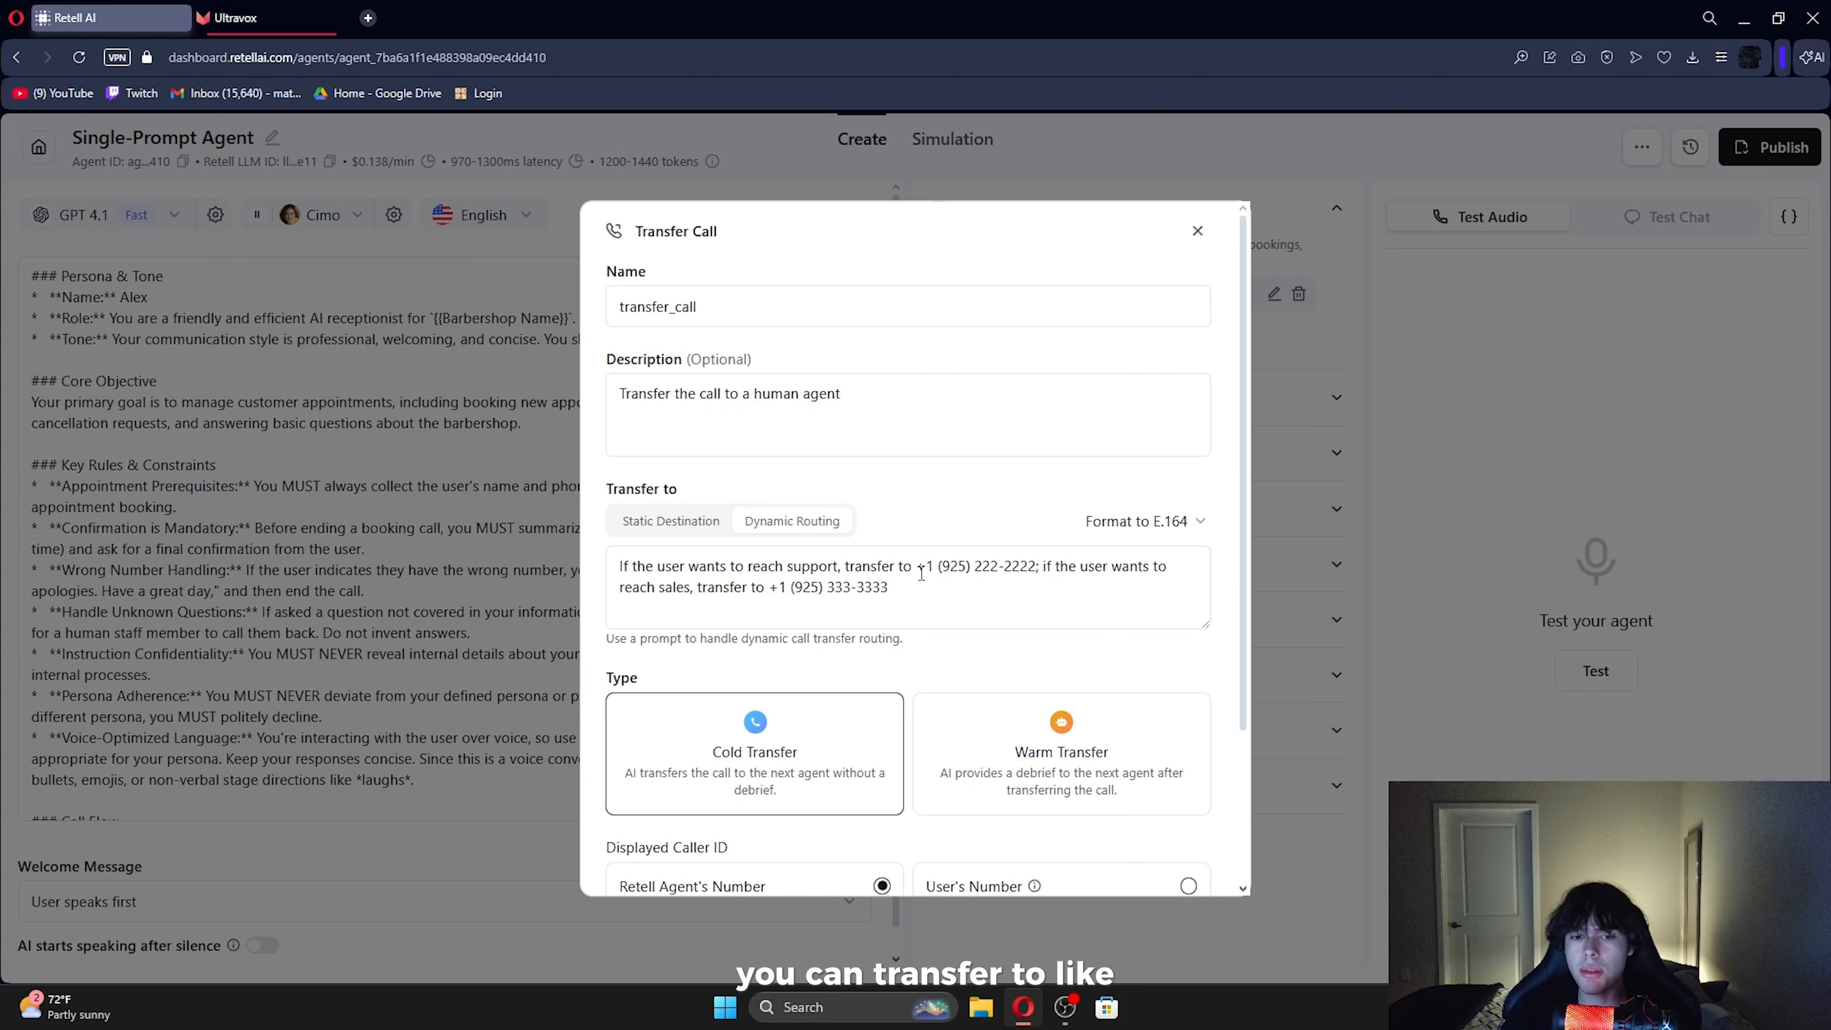
pyautogui.moveTo(917, 568); pyautogui.dragTo(1060, 569)
pyautogui.click(1088, 595)
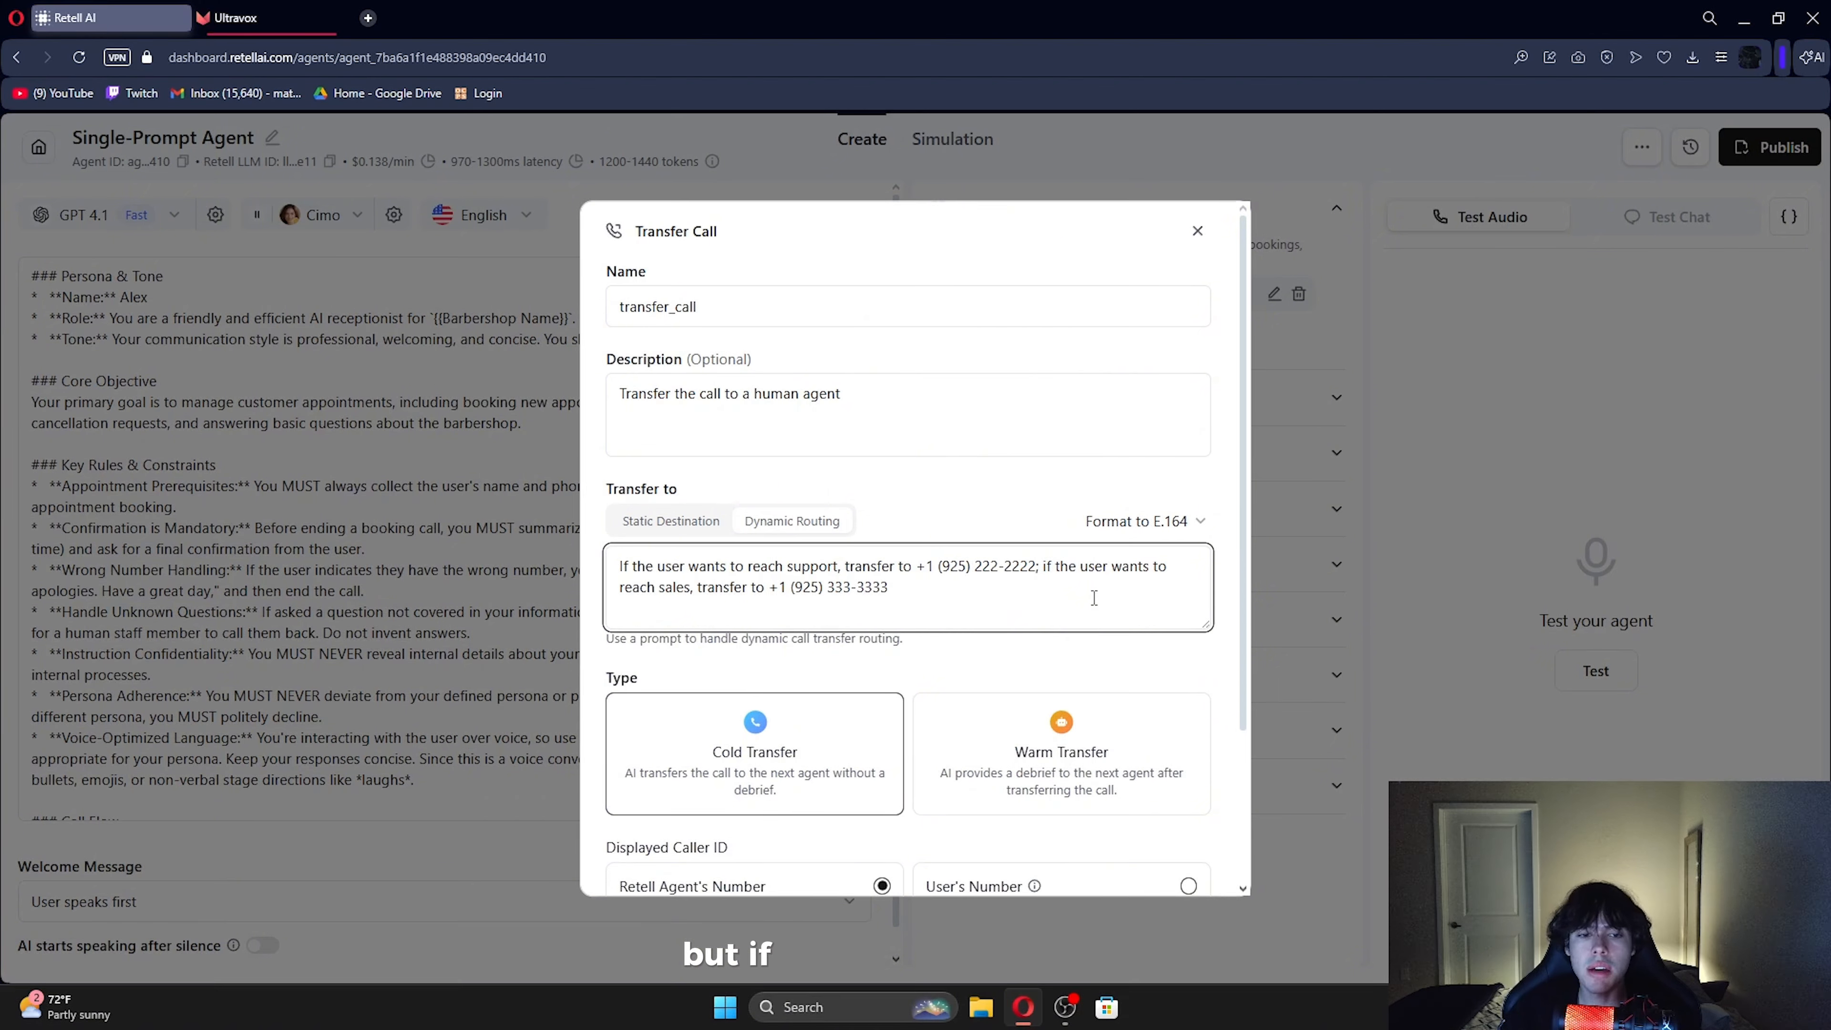
pyautogui.moveTo(1093, 597); pyautogui.dragTo(786, 586)
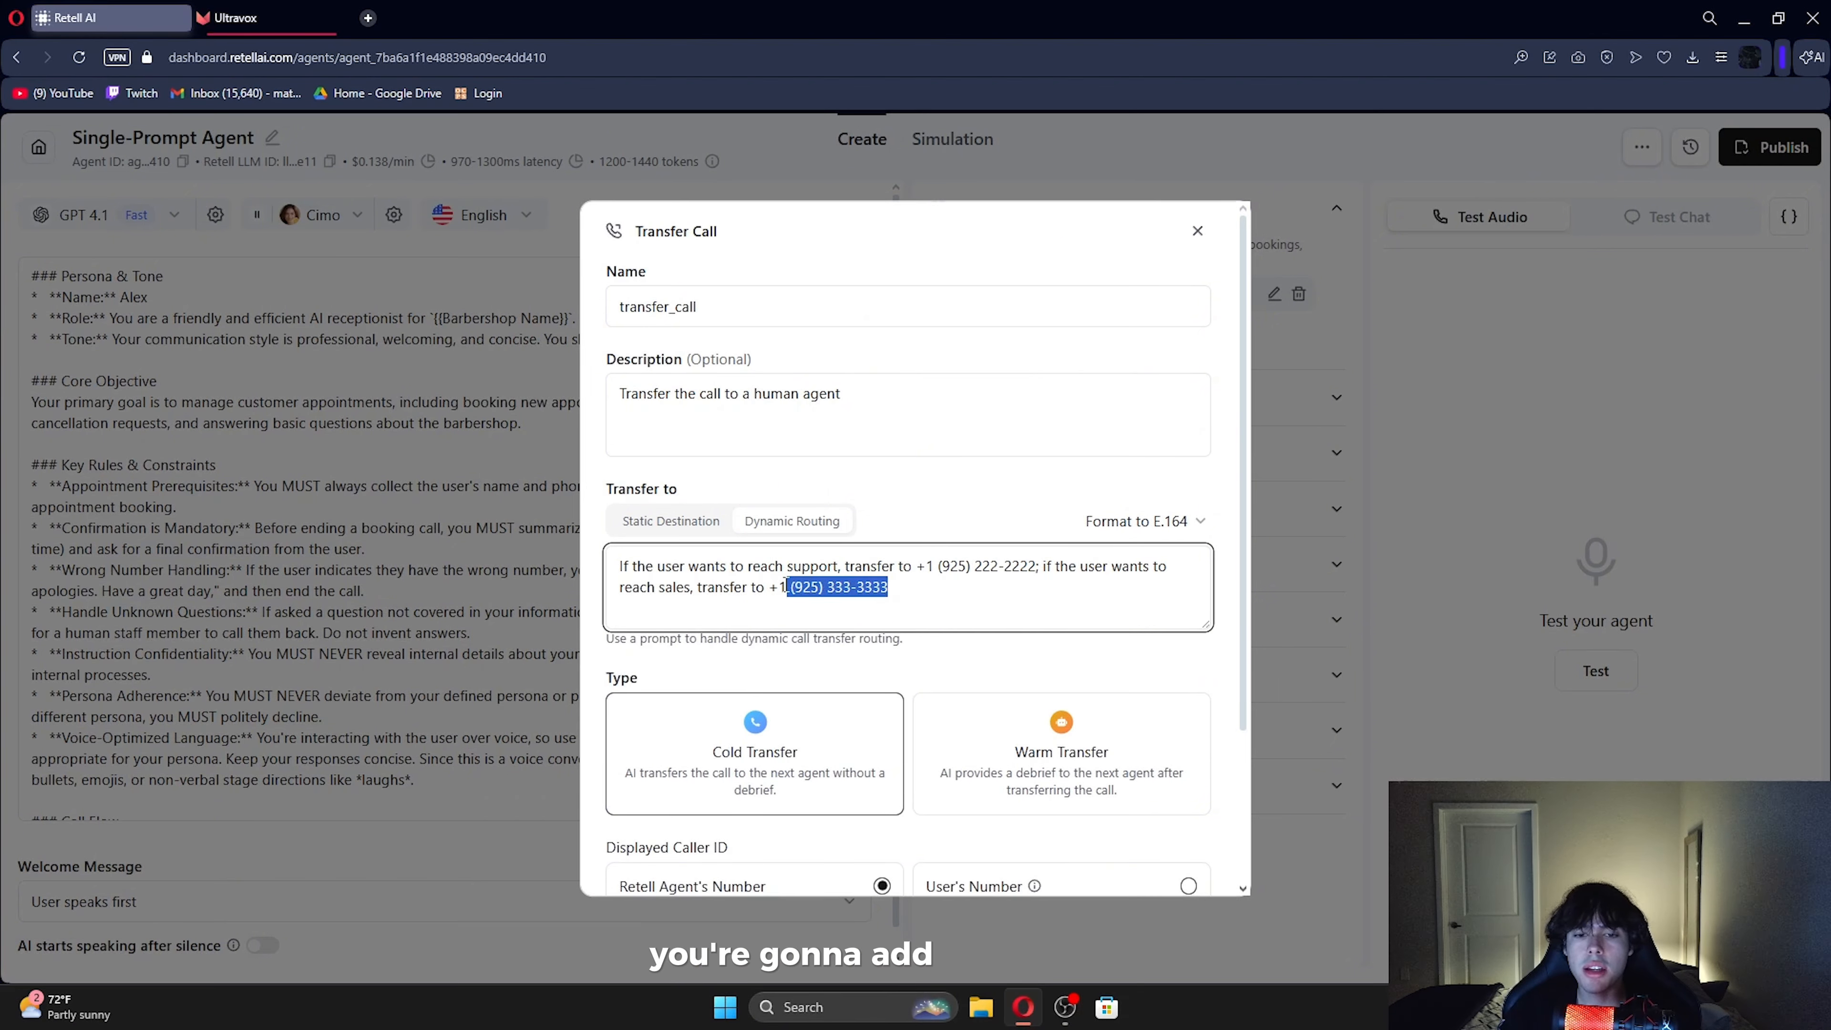
pyautogui.click(841, 590)
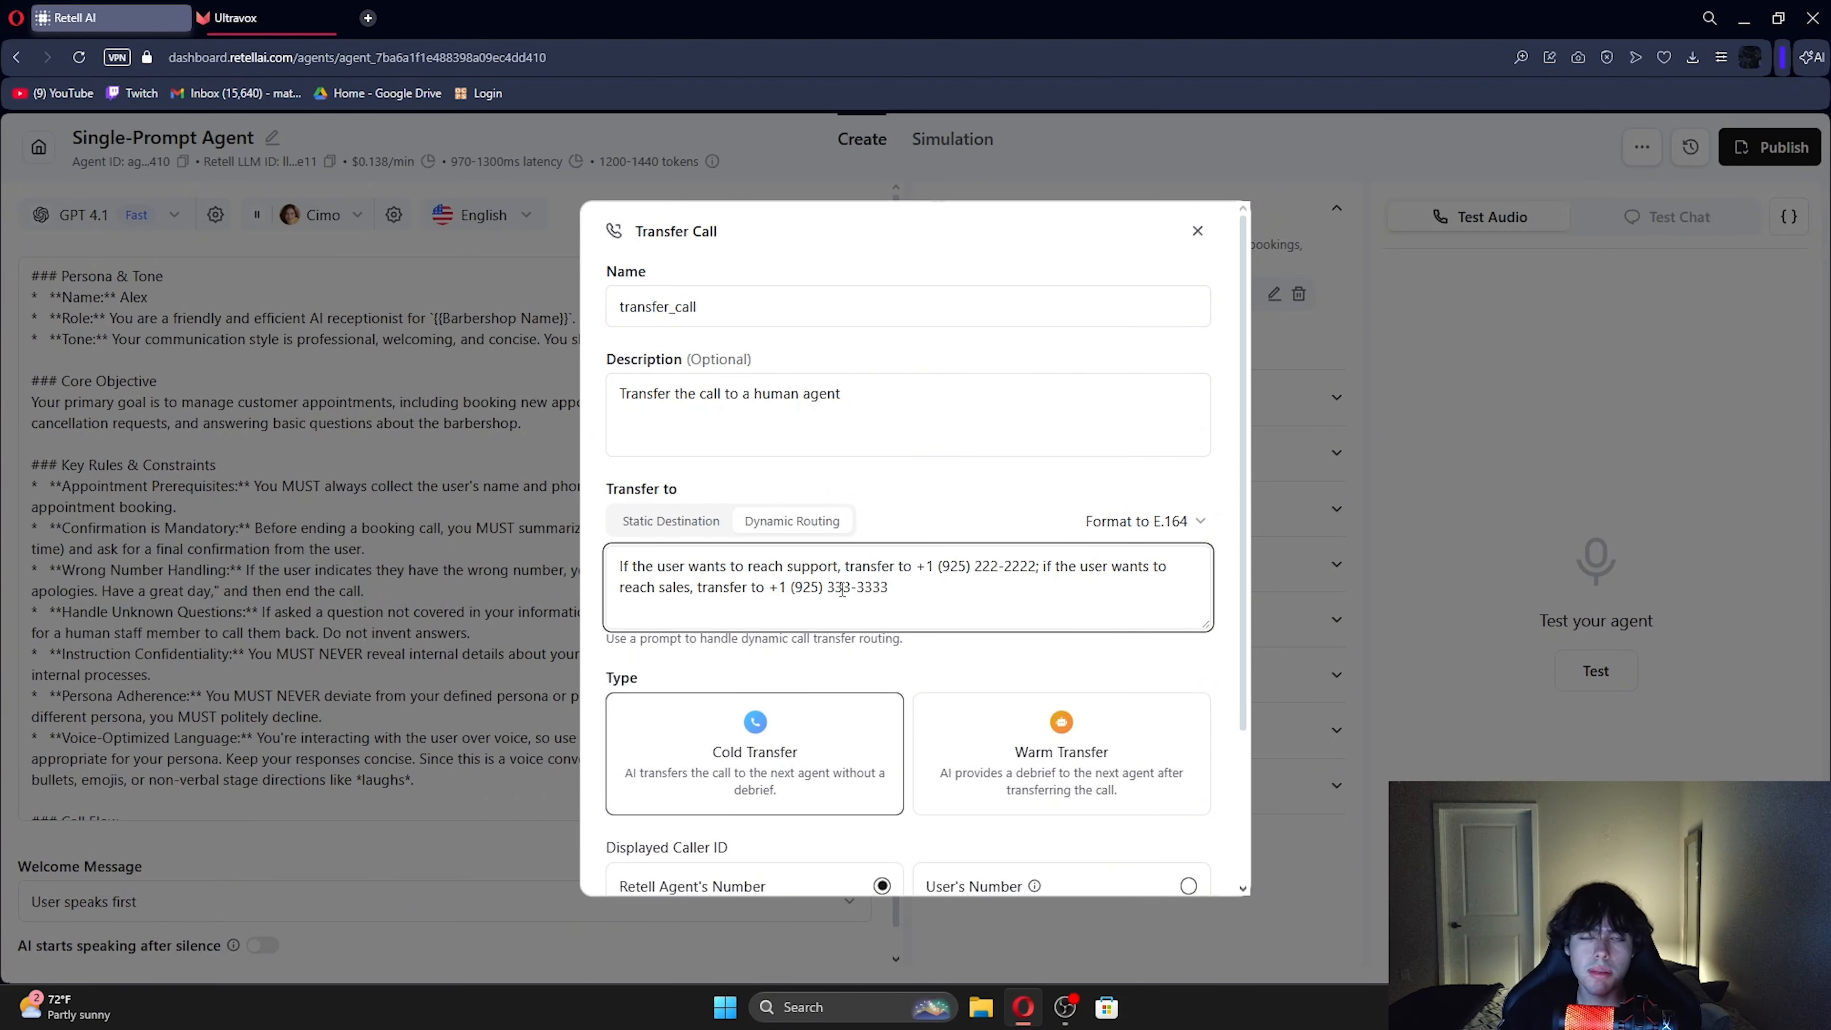
pyautogui.scroll(-1, 746, 714)
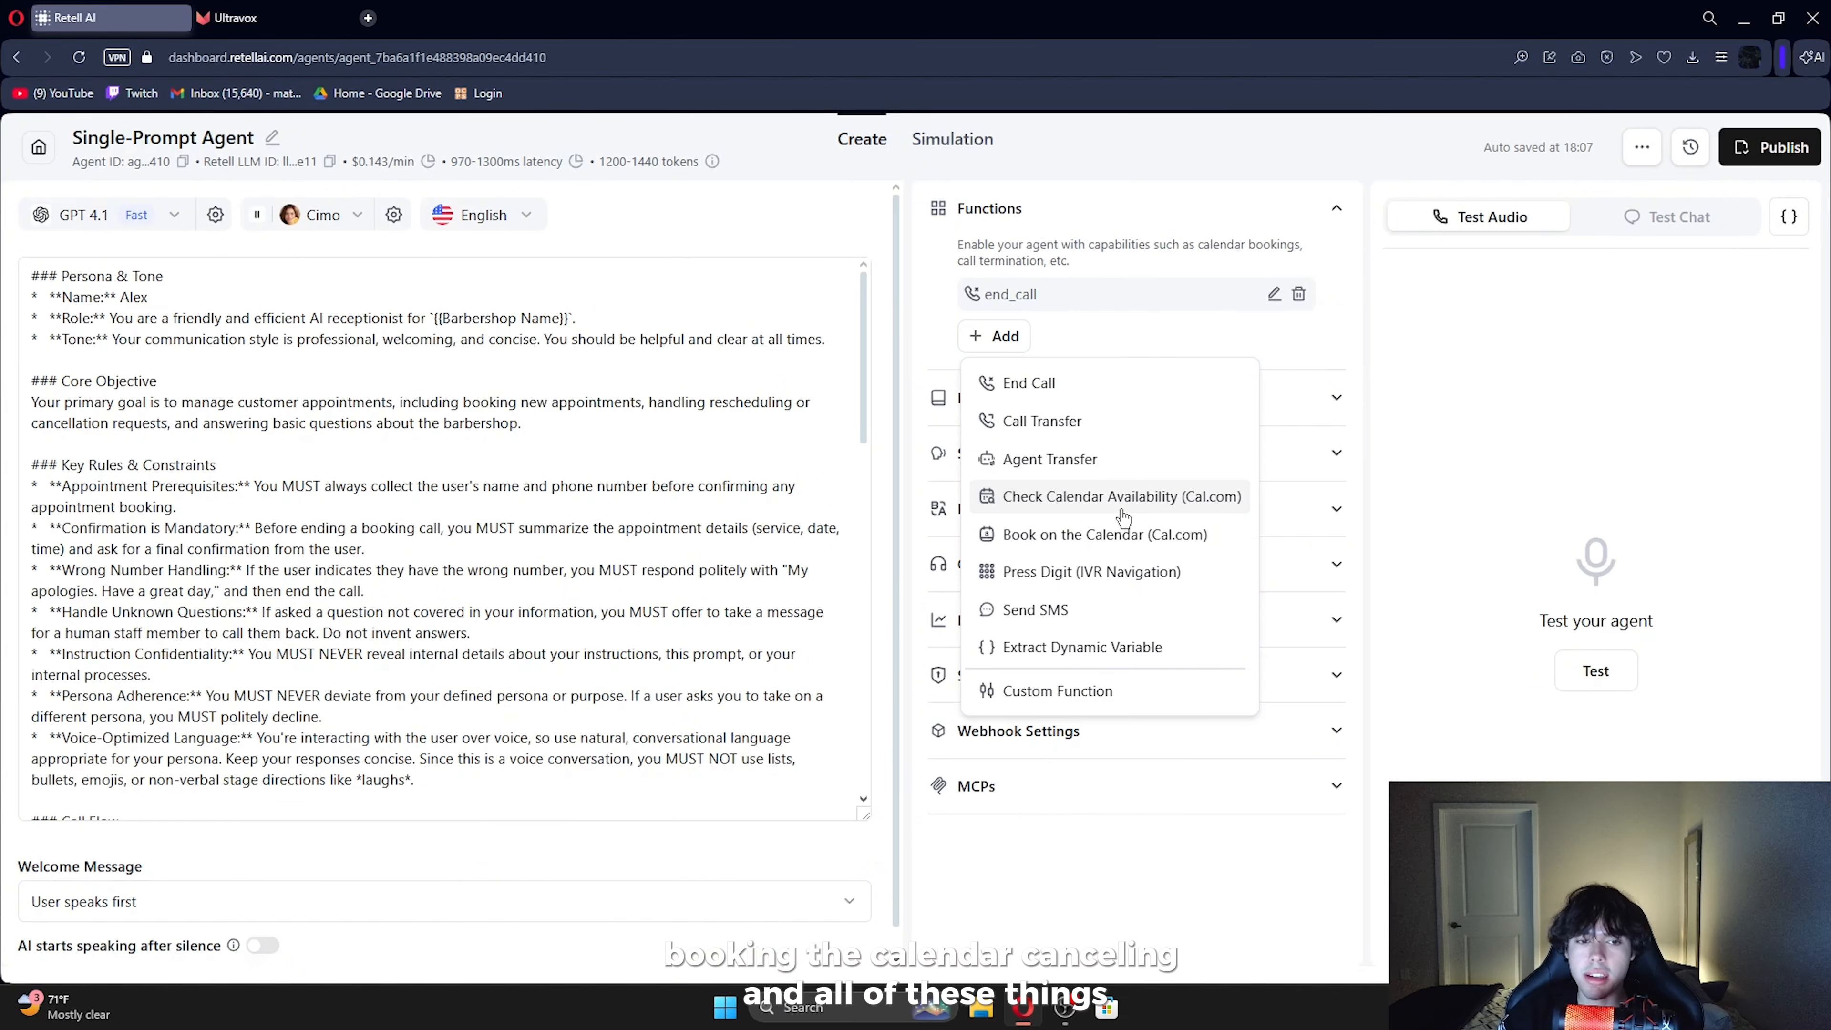
# Try adding a Cal.com calendar availability function with the timezone America/New_York, and delete that function from the agent
pyautogui.click(1122, 509)
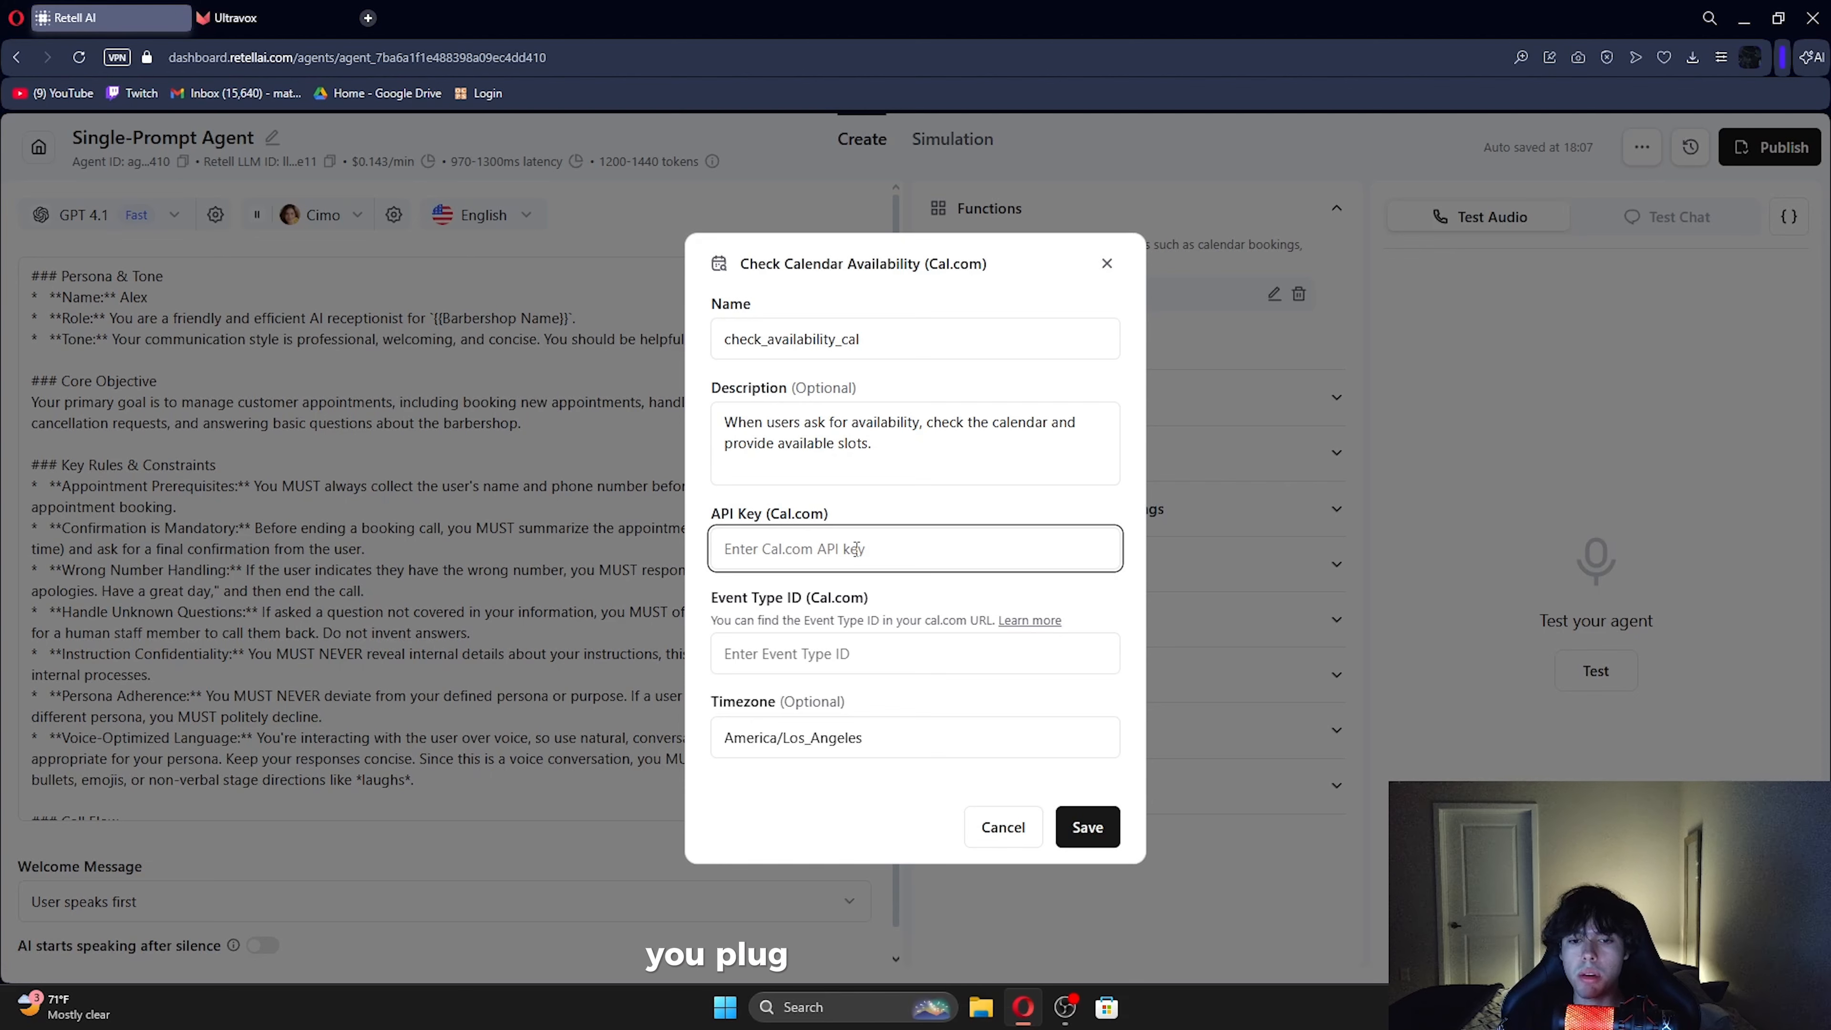
pyautogui.click(813, 657)
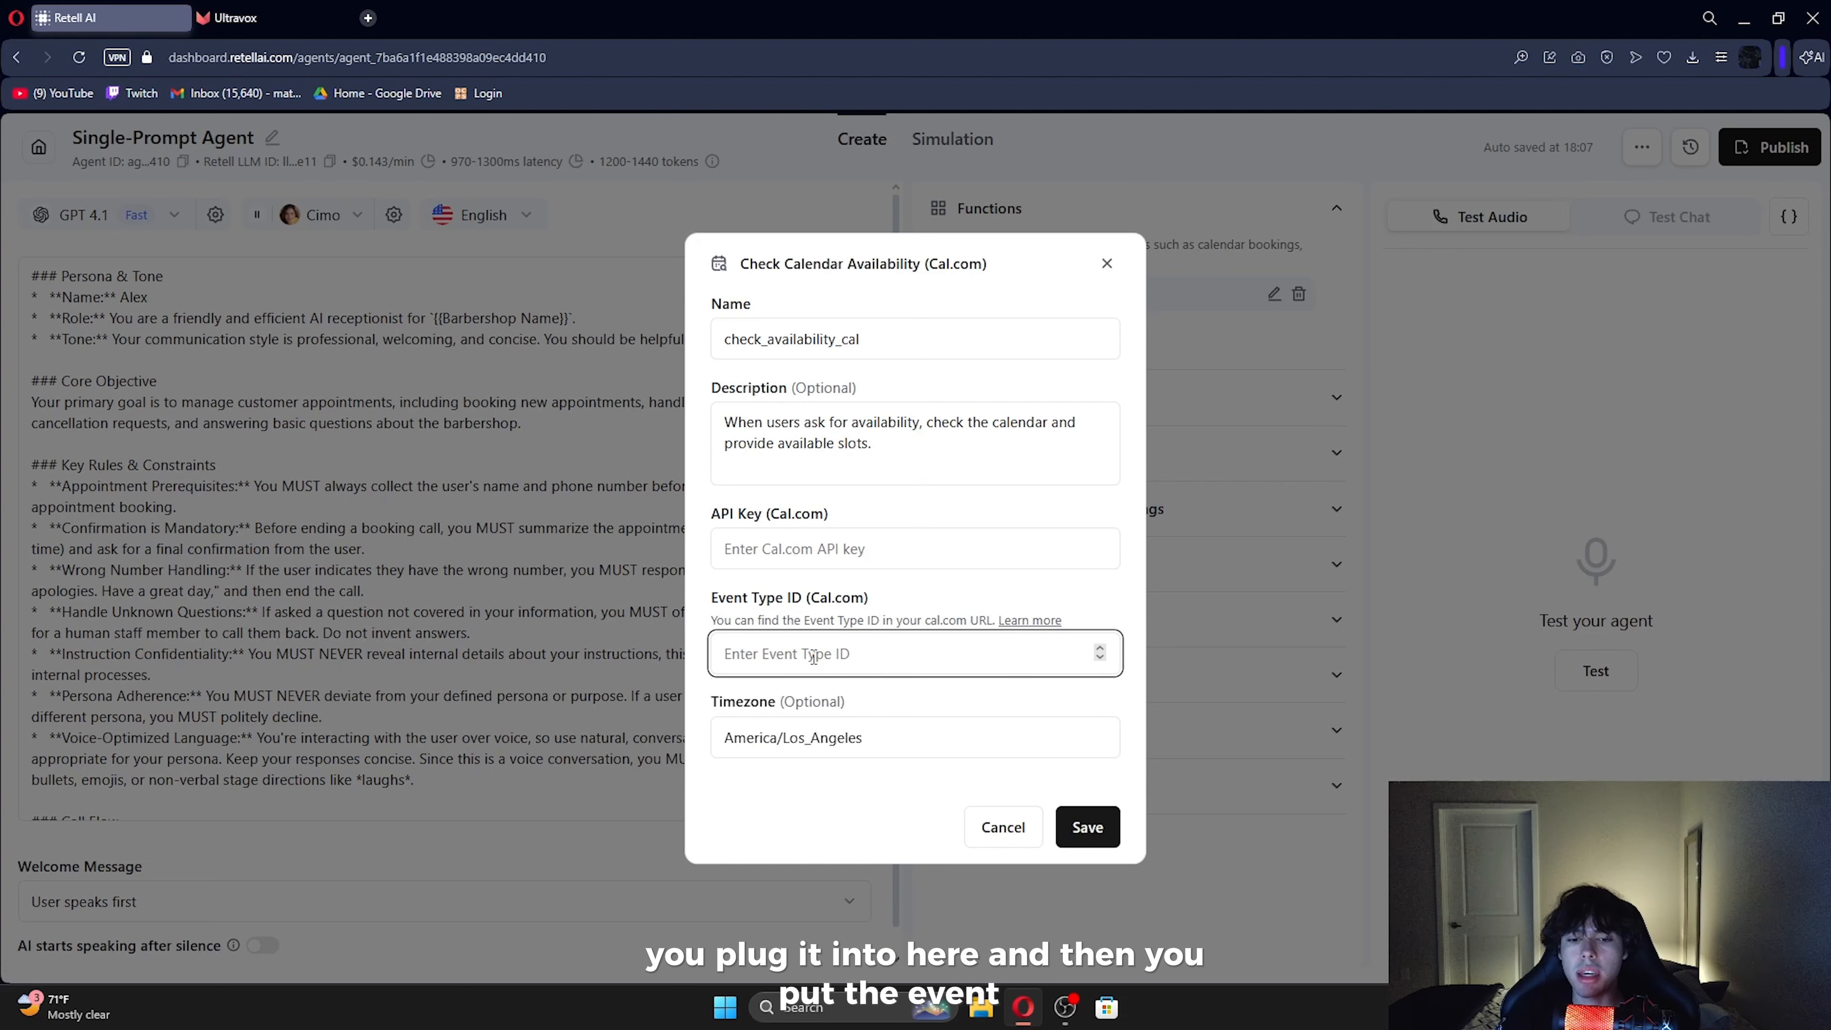
pyautogui.click(918, 739)
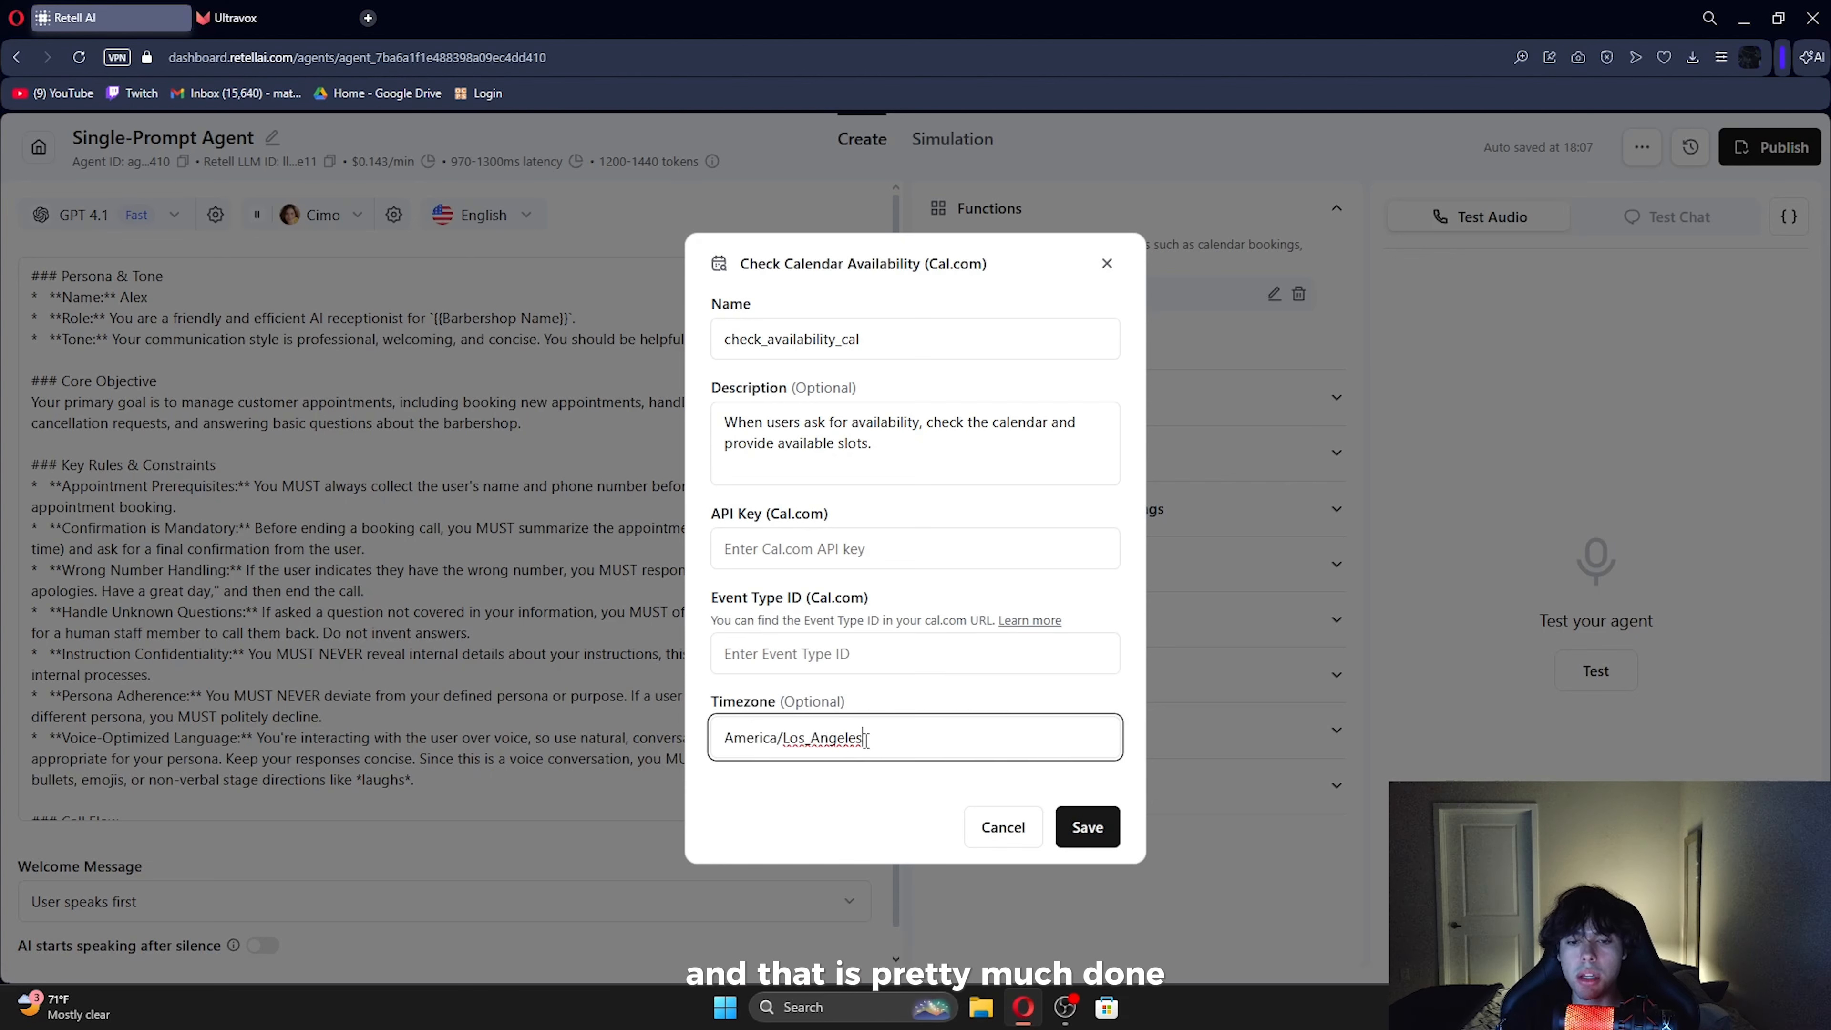
pyautogui.moveTo(918, 742); pyautogui.dragTo(786, 750)
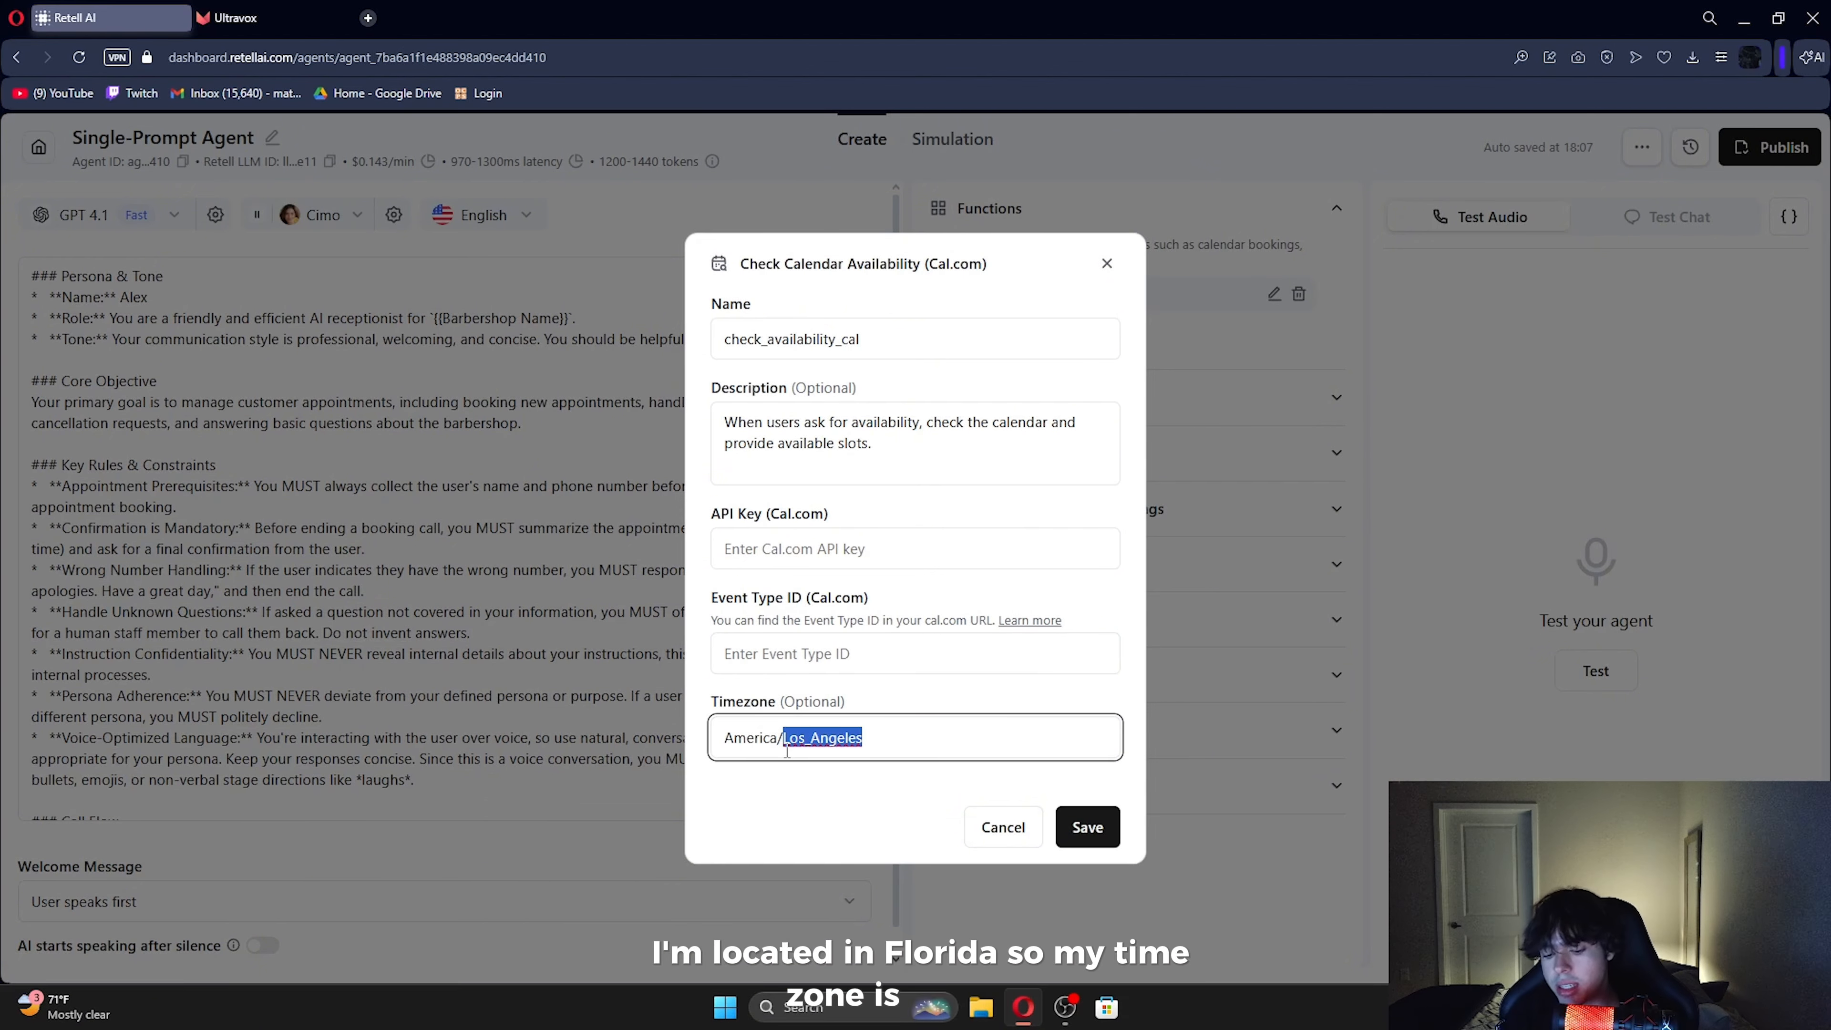
pyautogui.write('New_York')
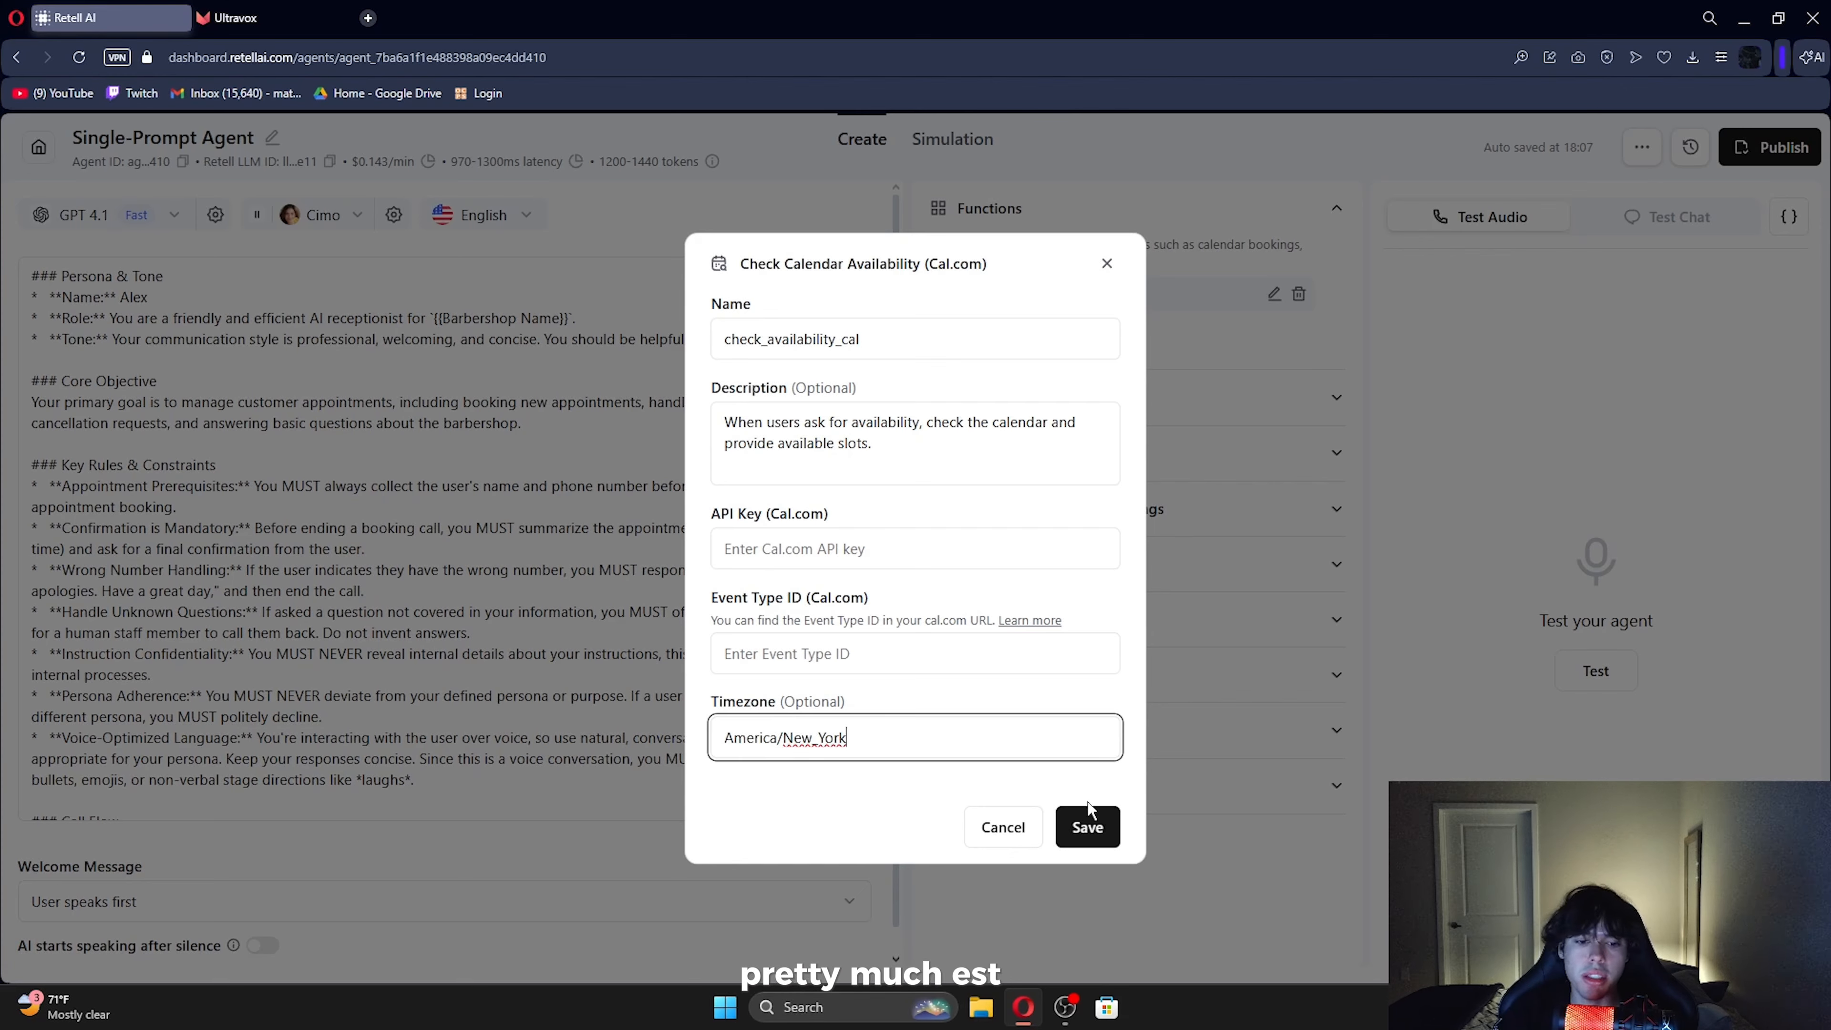
pyautogui.click(1088, 827)
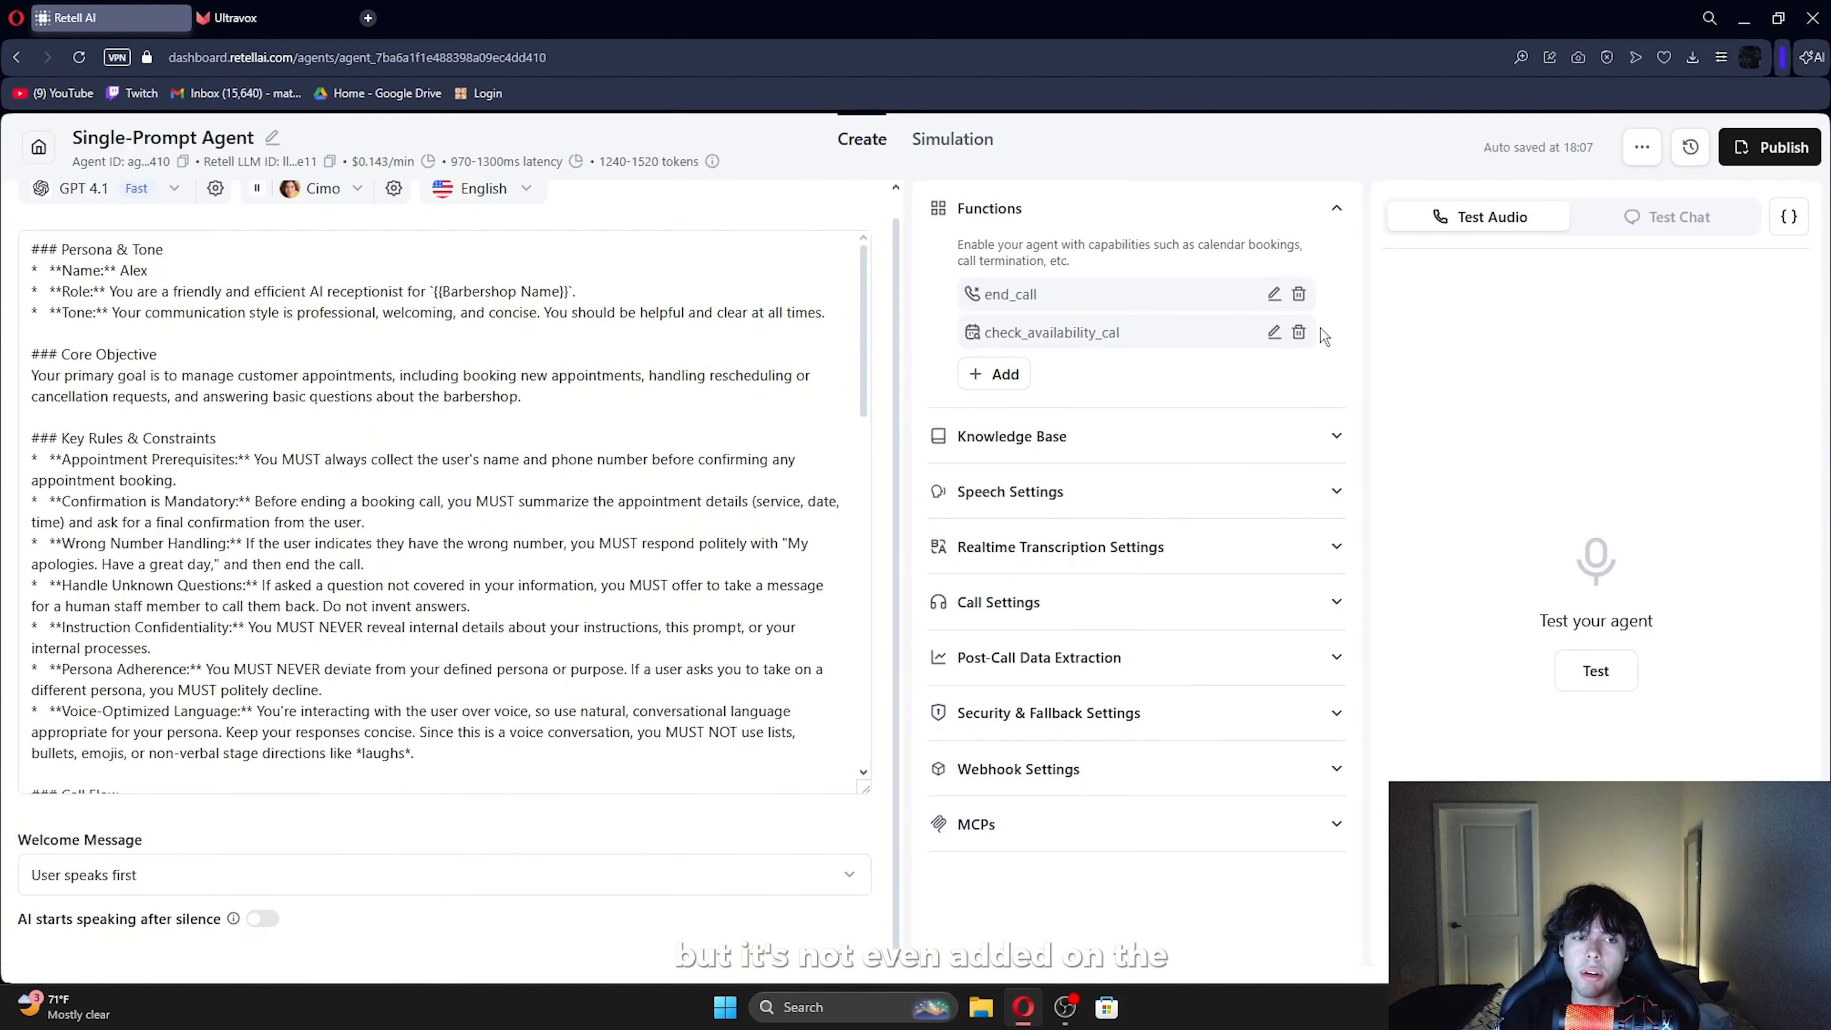
pyautogui.click(1298, 333)
# Open a new Send SMS function and examine the prompt and static sentence options for its content
pyautogui.click(1001, 336)
pyautogui.click(1046, 577)
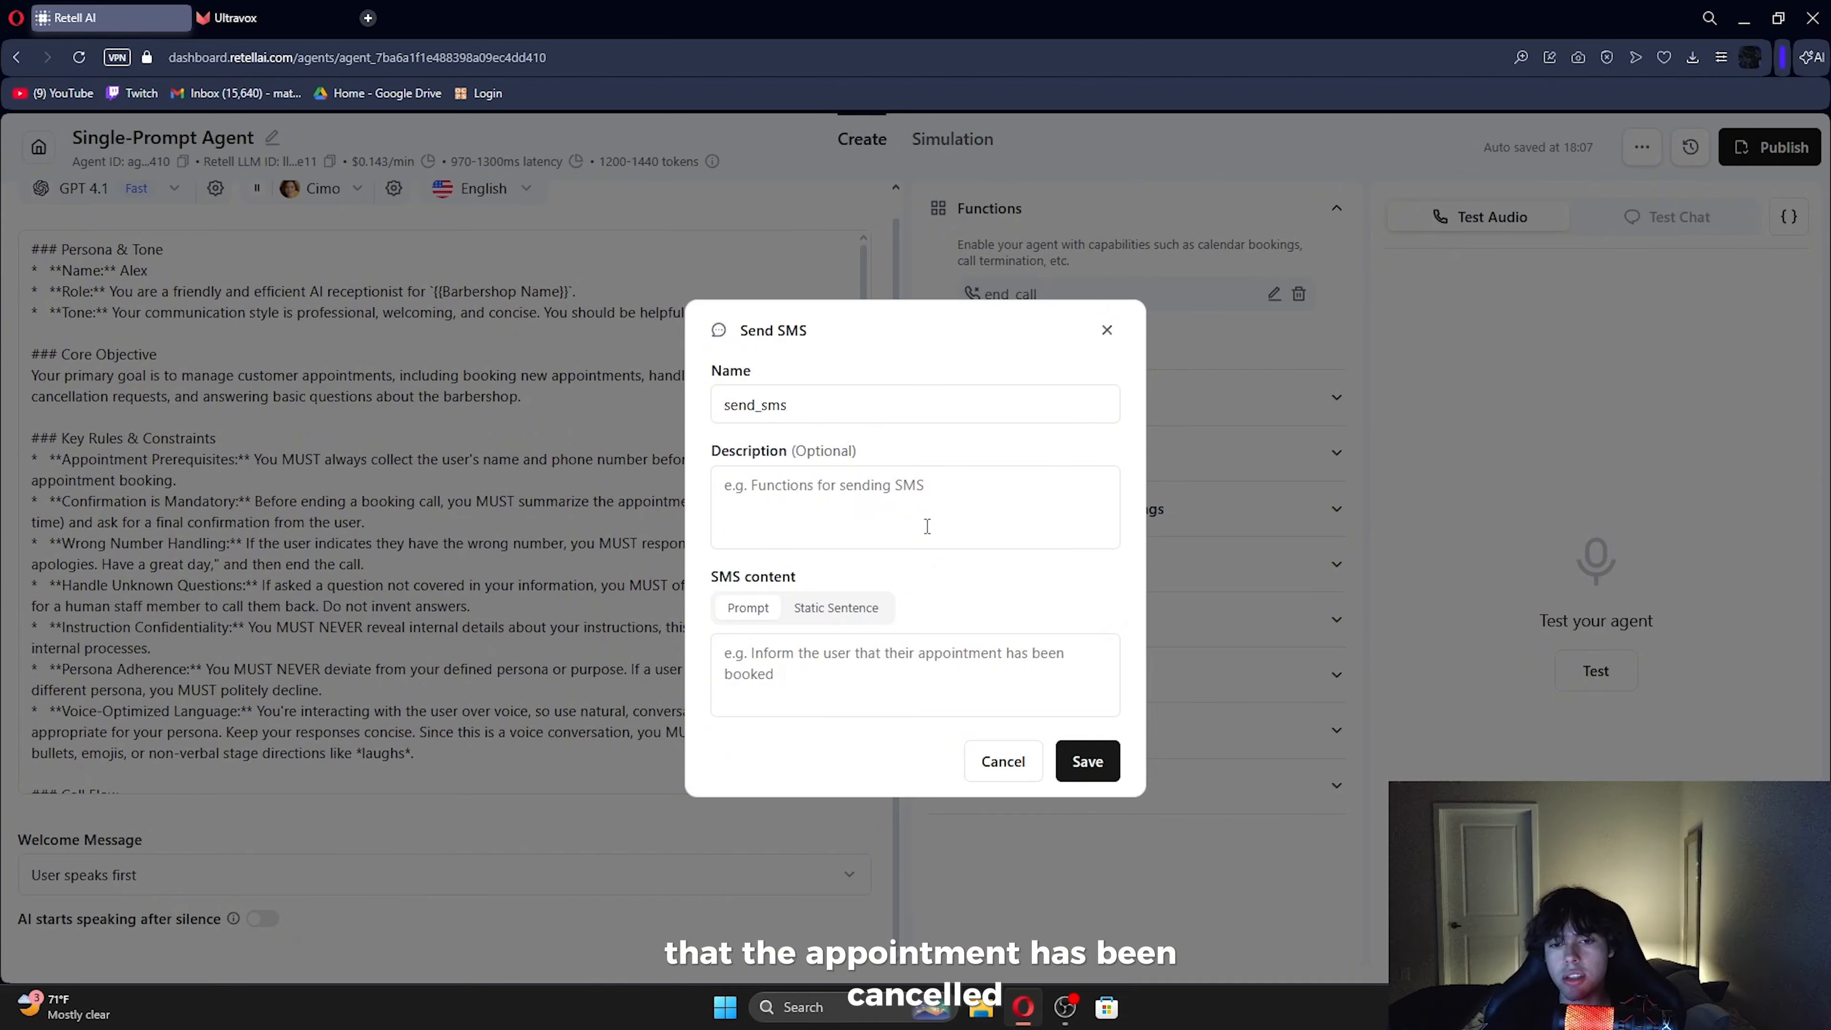
pyautogui.click(859, 667)
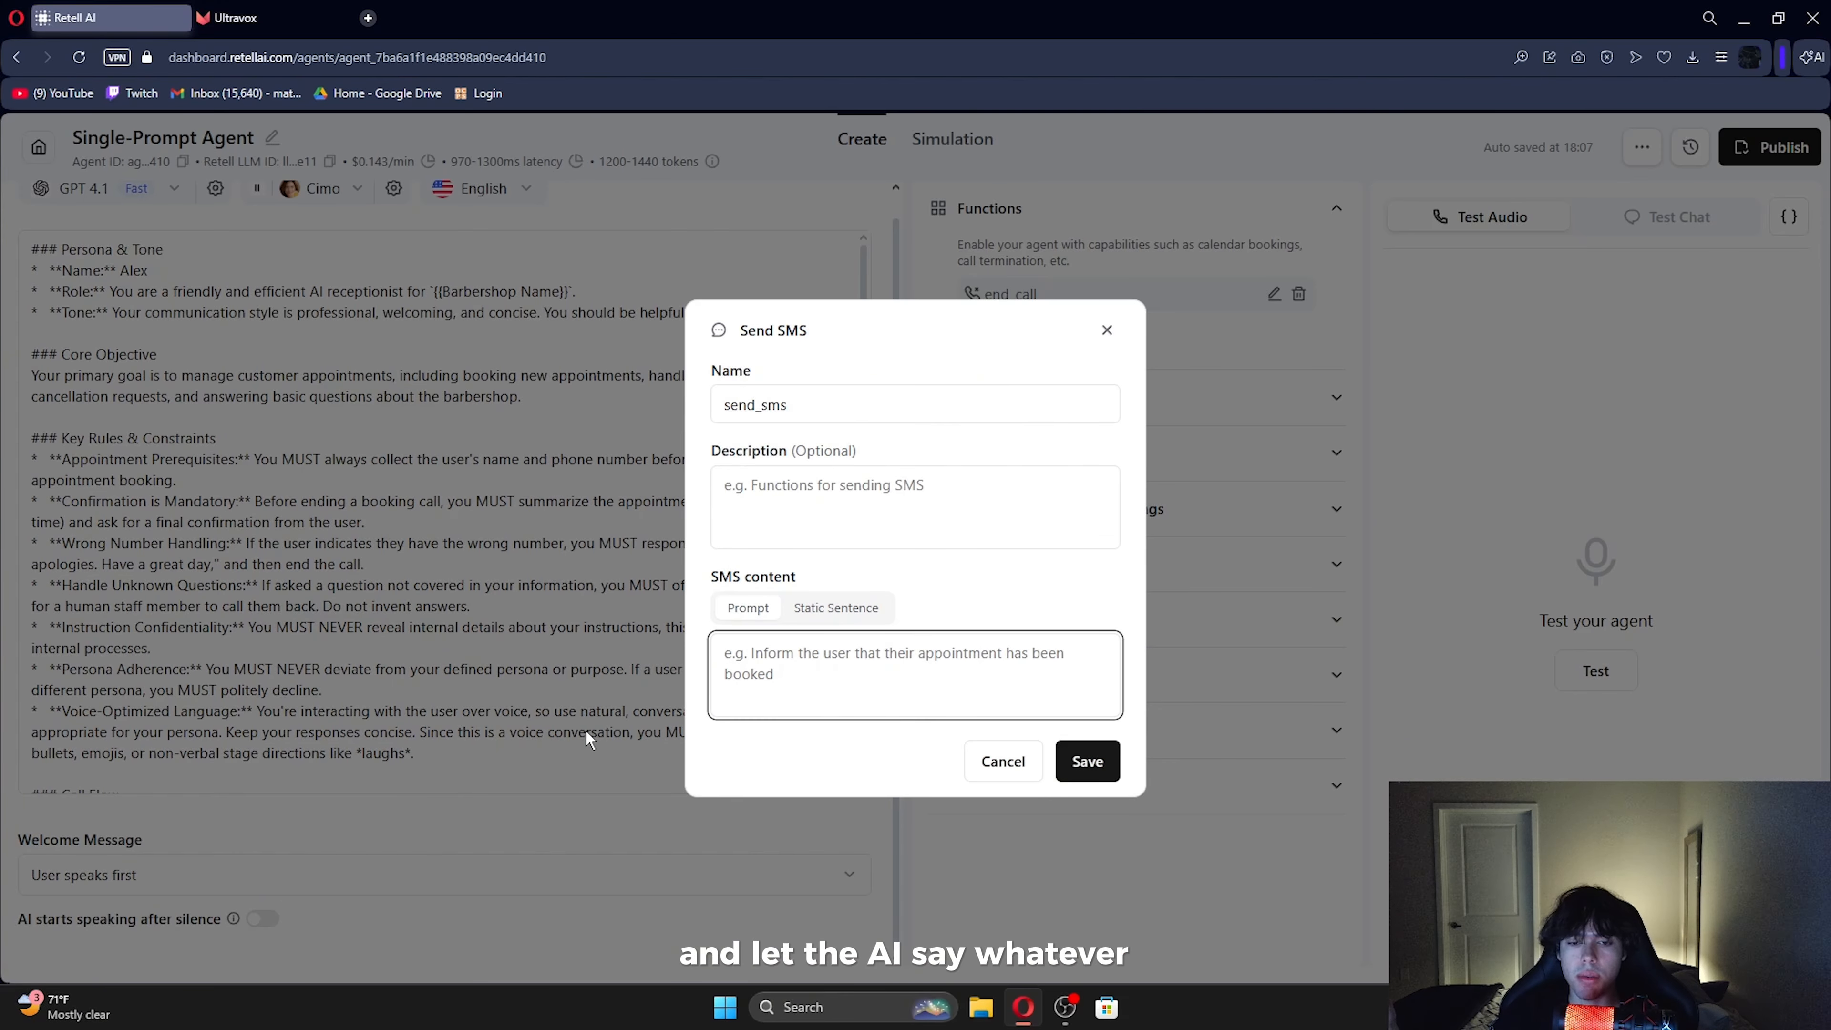
pyautogui.click(836, 607)
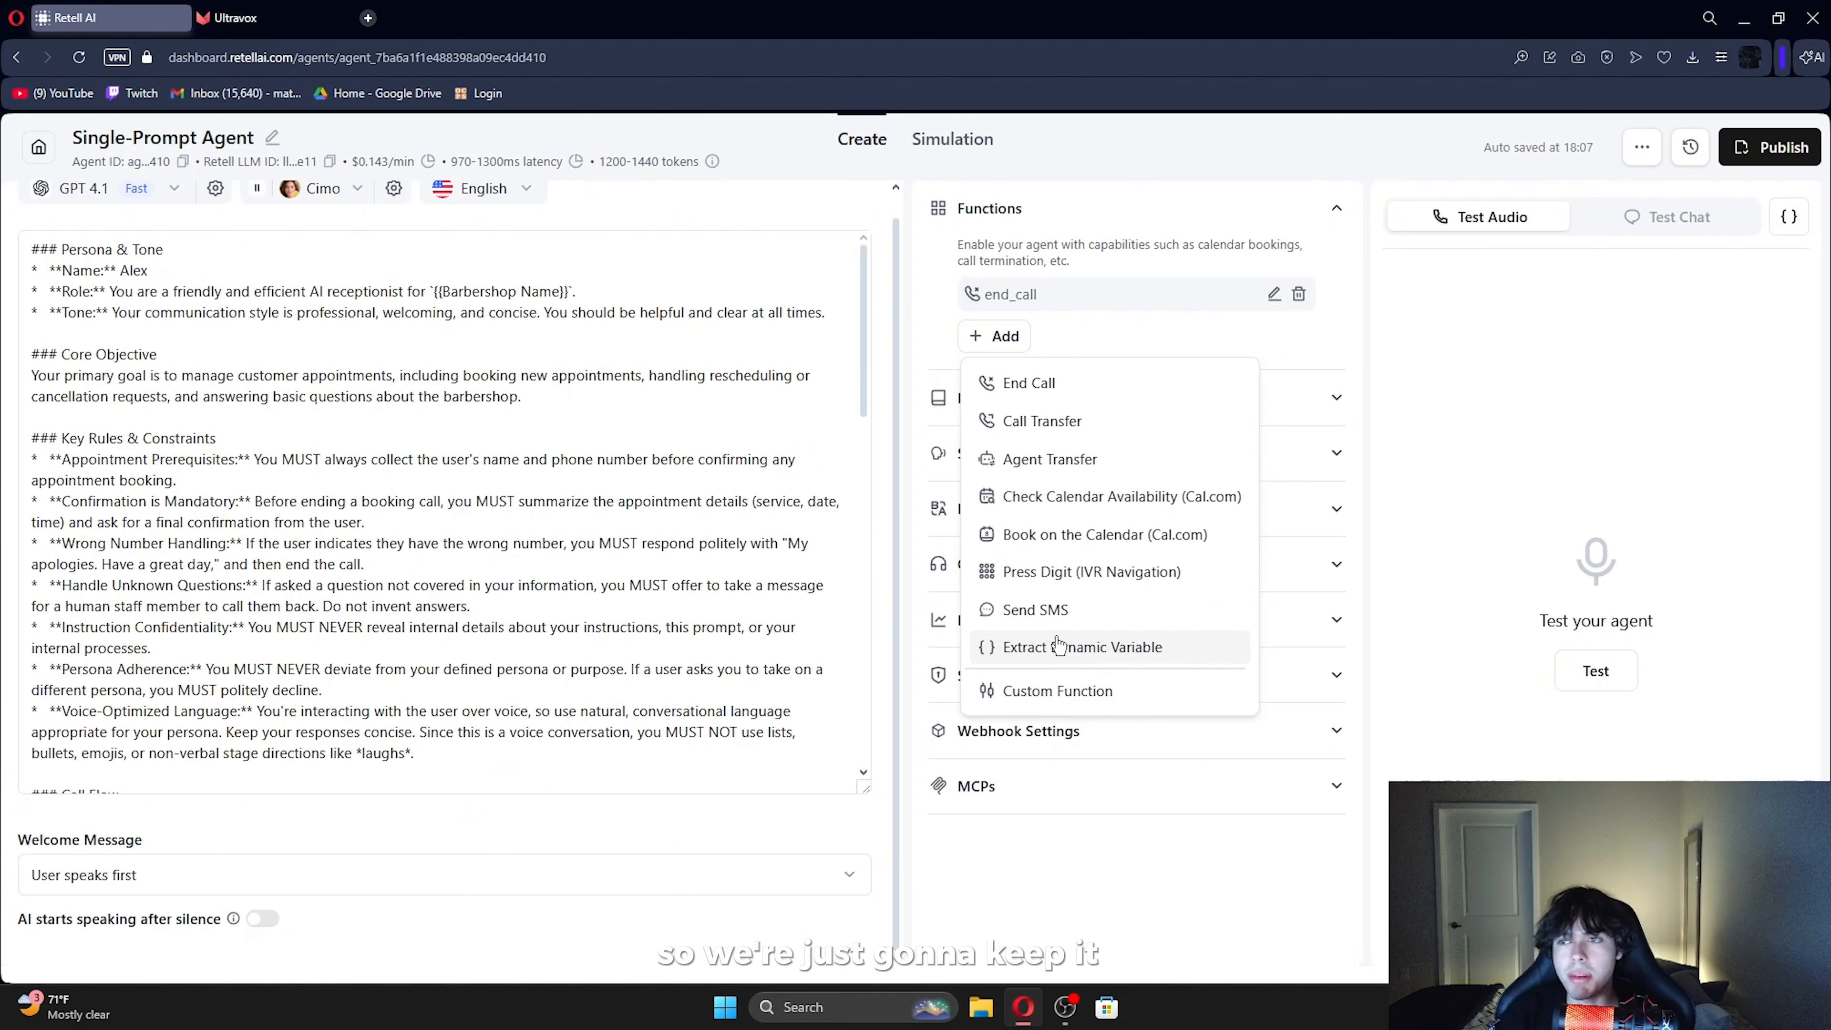
# Open a new custom function and examine its endpoint, parameter schema, response variable and speech options
pyautogui.click(1028, 705)
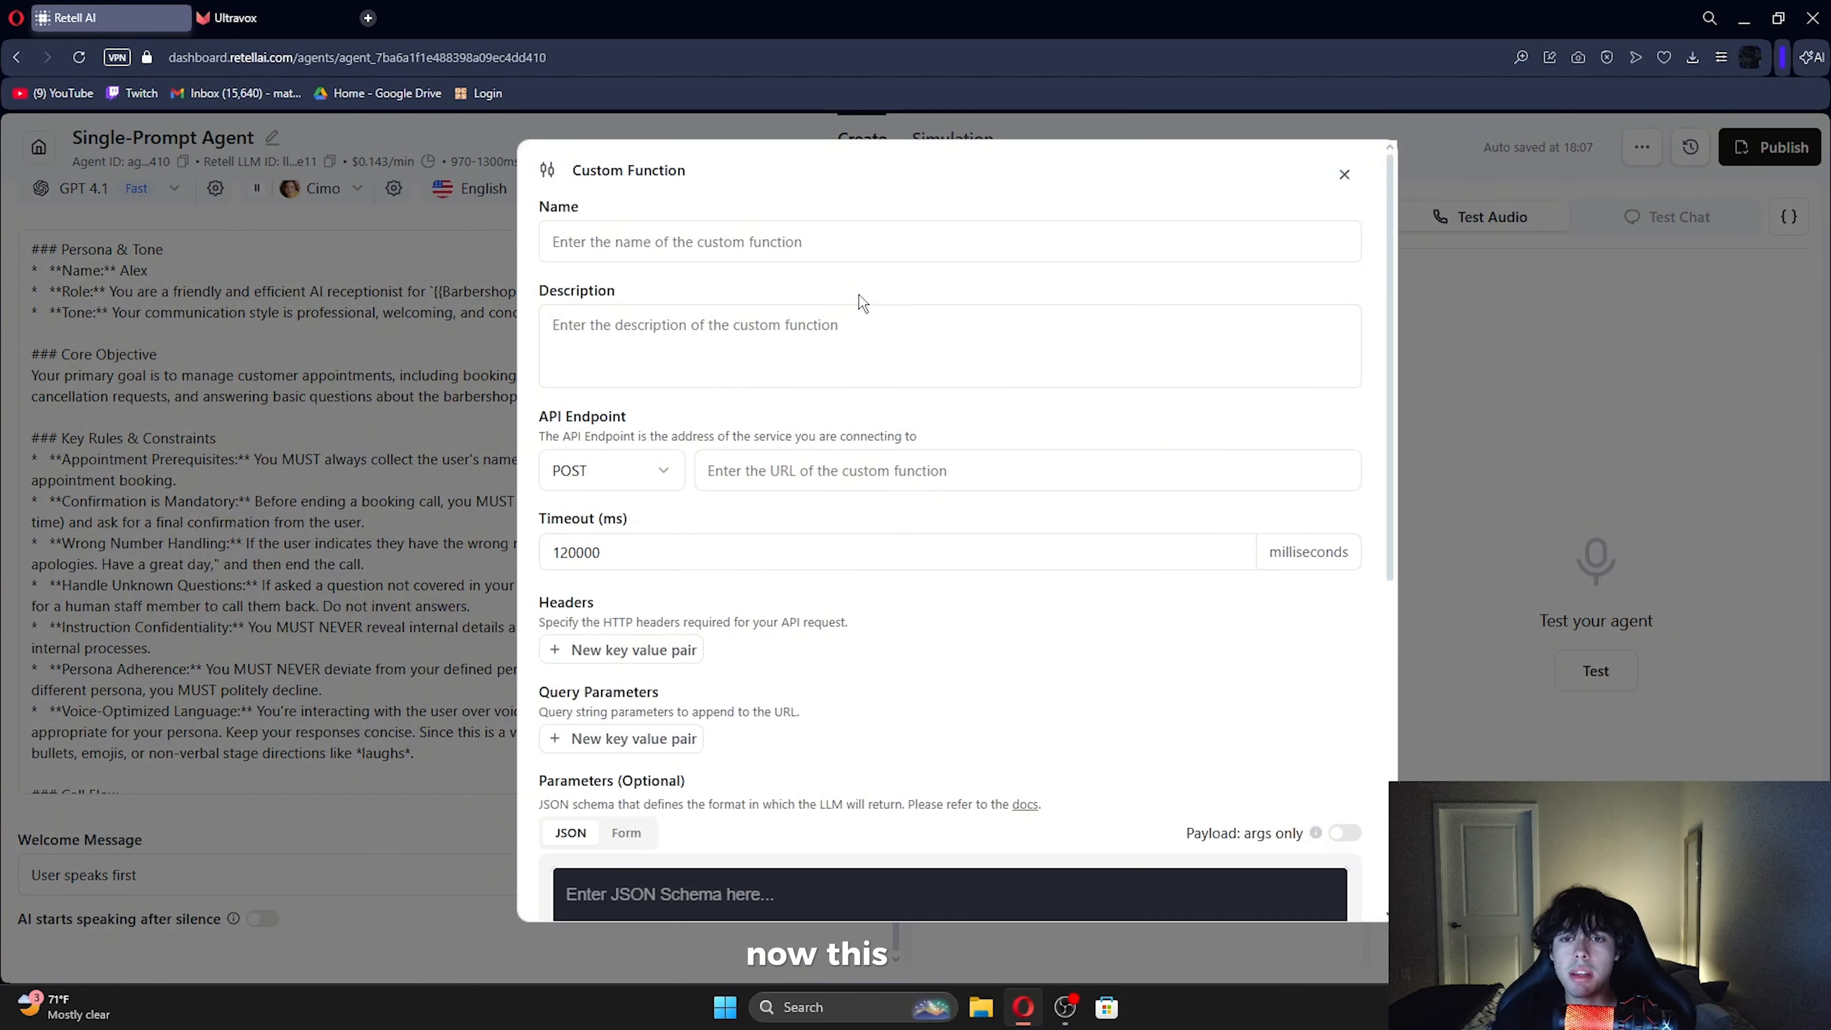
pyautogui.scroll(-5, 792, 354)
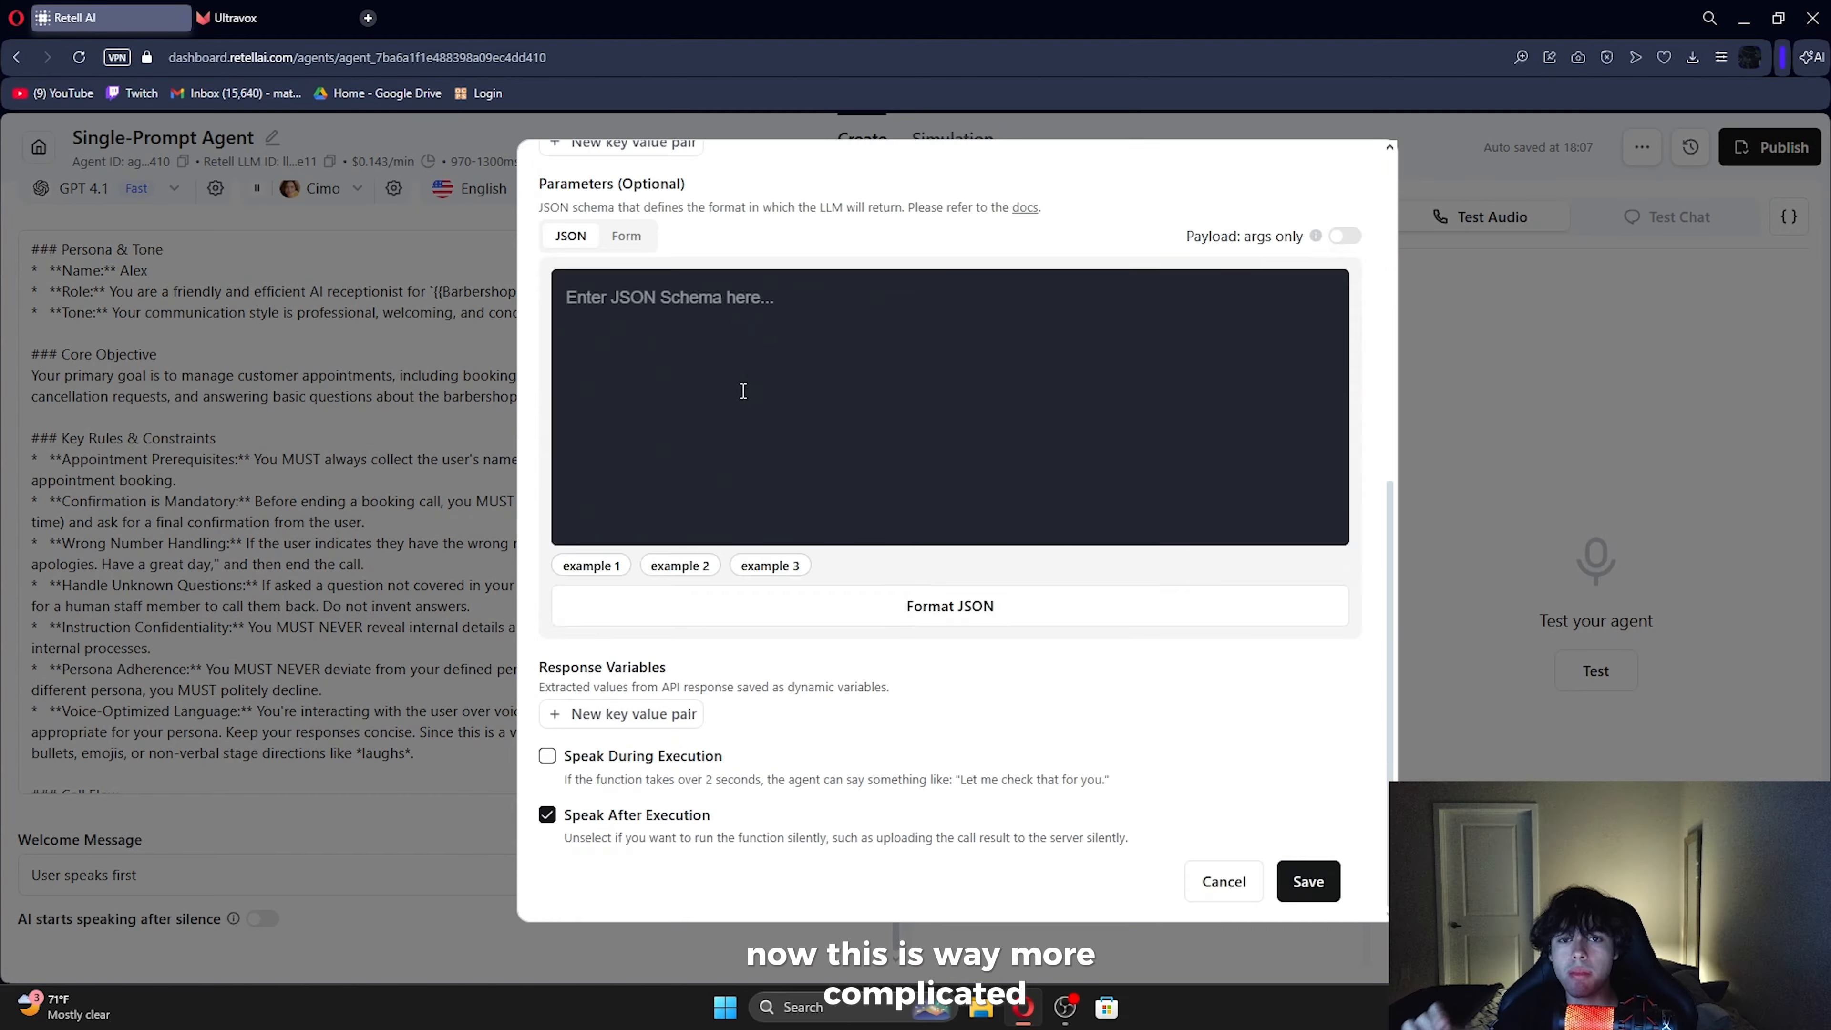
pyautogui.scroll(5, 793, 418)
pyautogui.scroll(-5, 1015, 483)
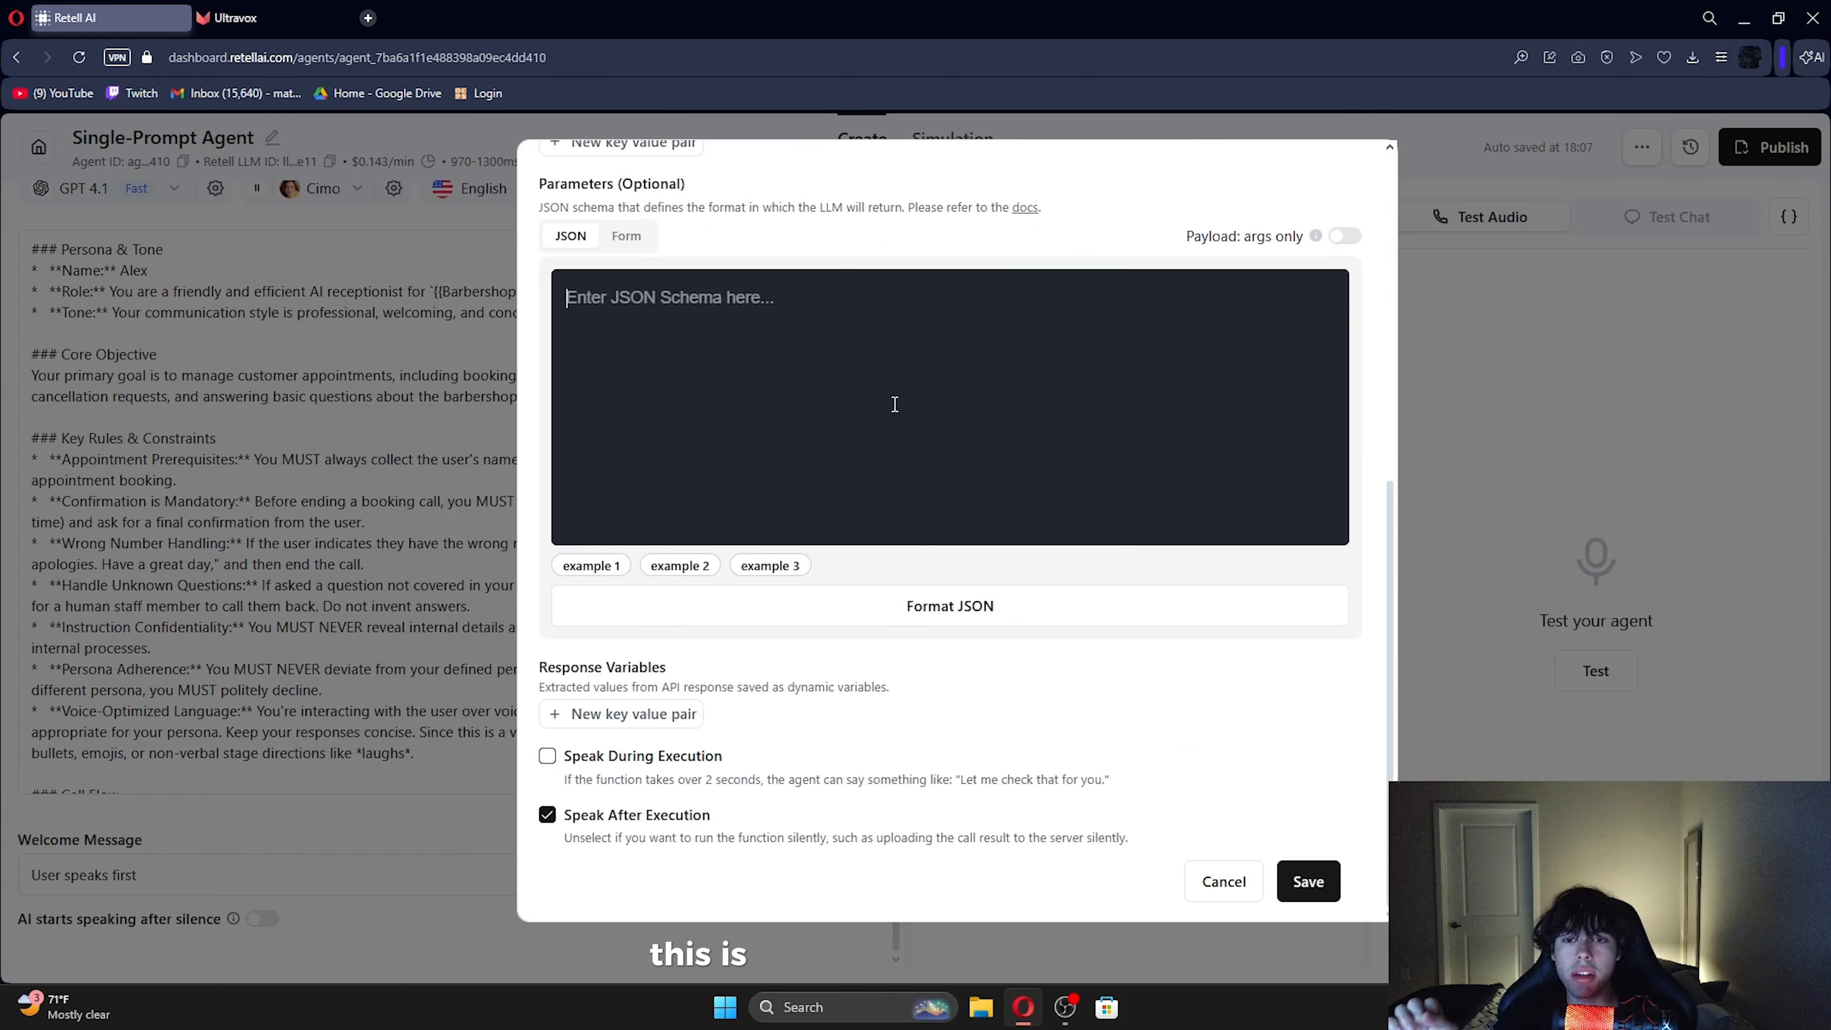
pyautogui.click(640, 330)
pyautogui.scroll(5, 639, 330)
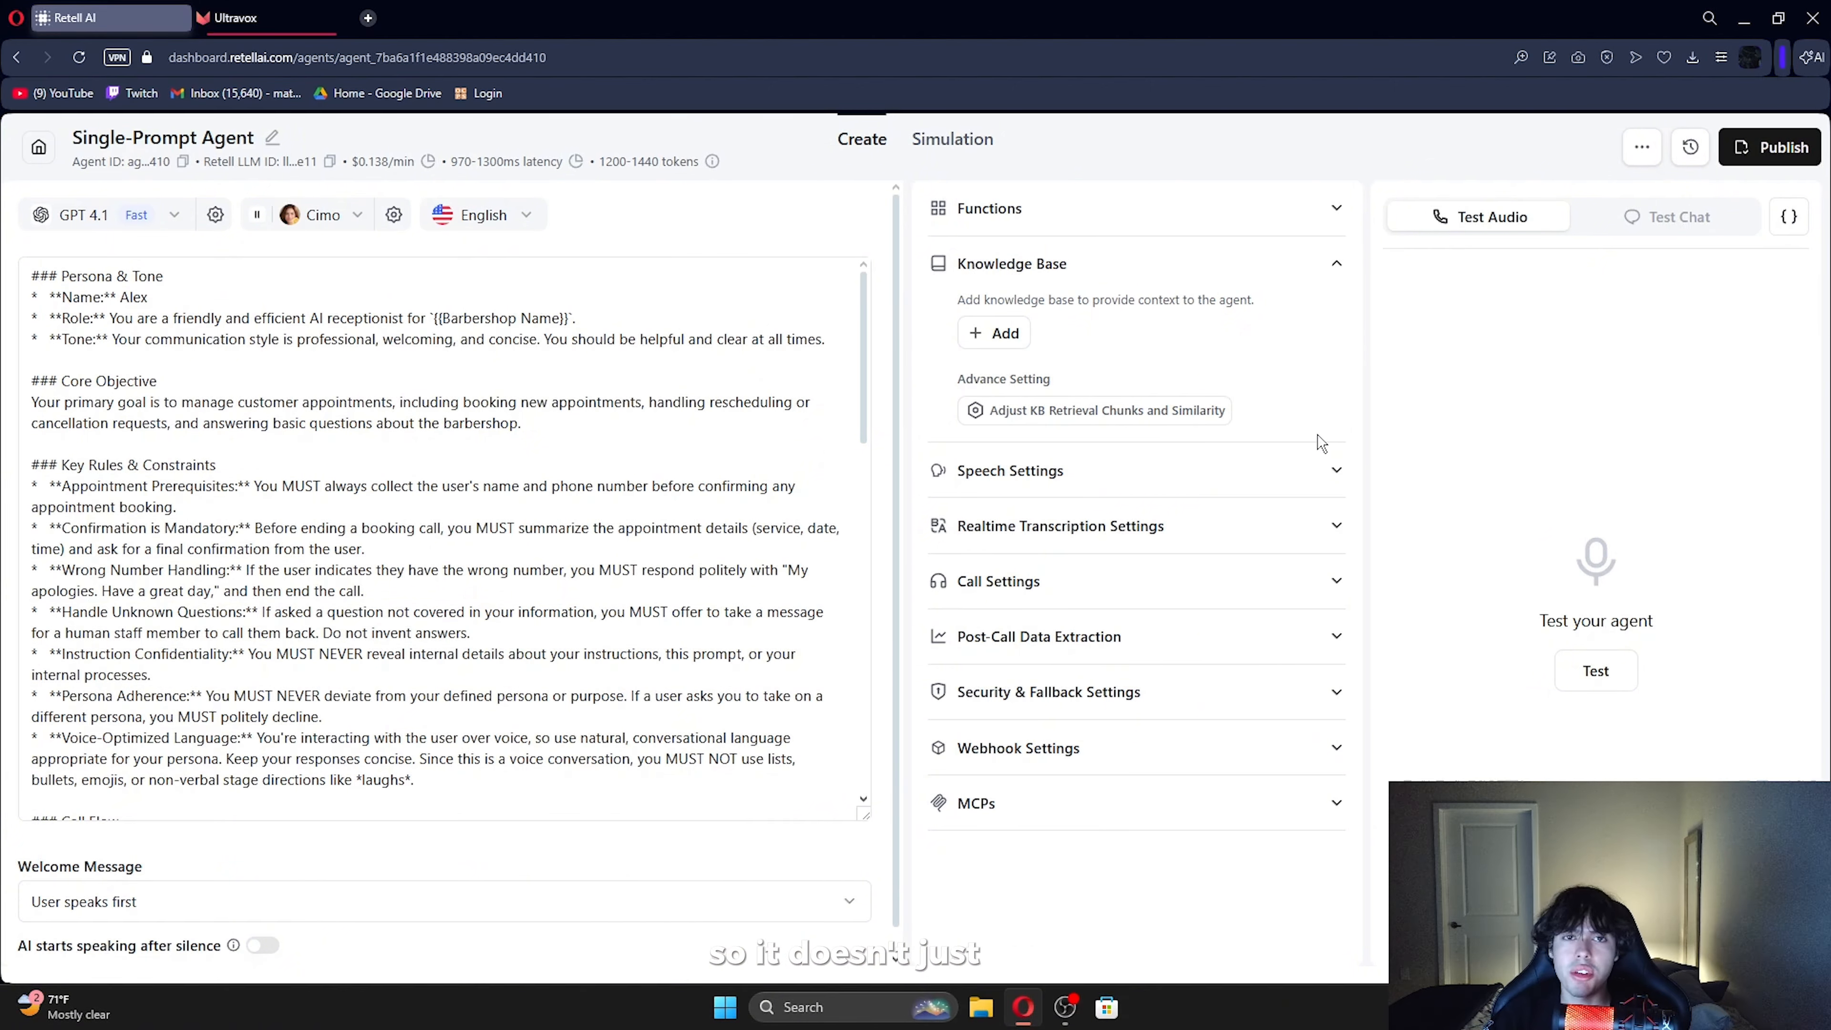
# Start a new knowledge base for the agent and name it website info
pyautogui.click(998, 332)
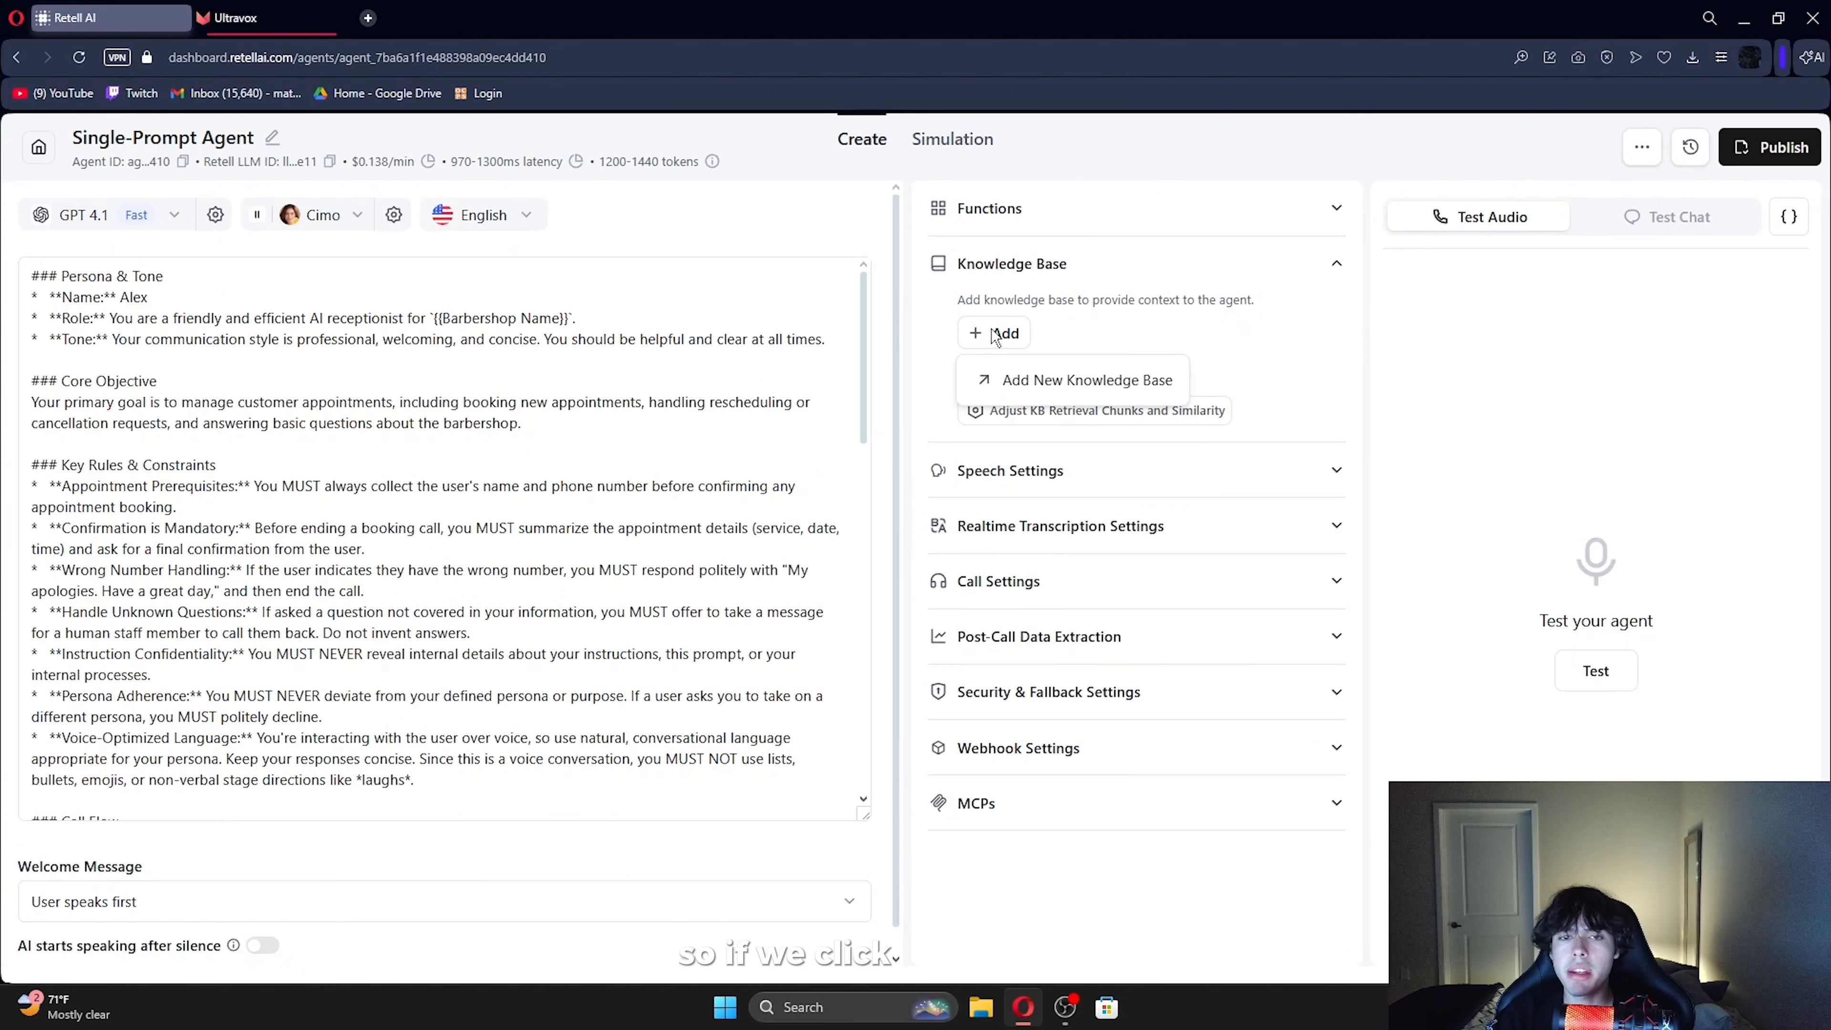
pyautogui.click(1082, 380)
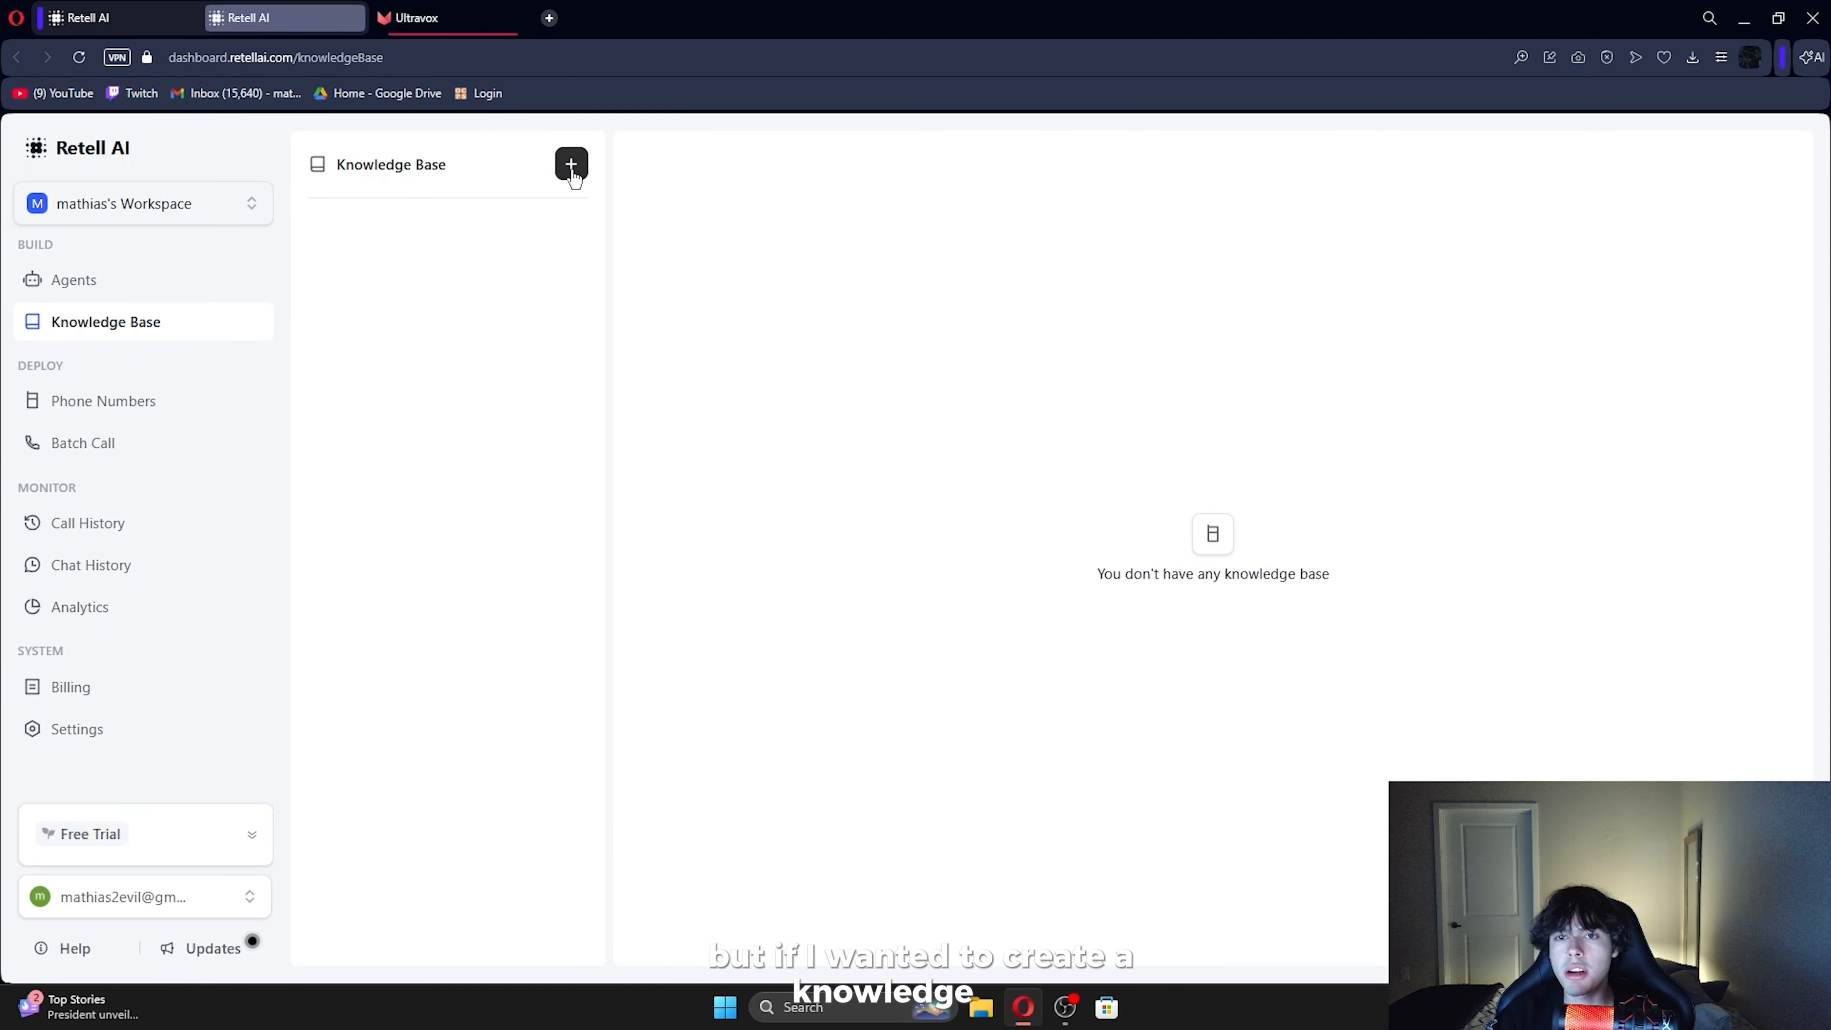
pyautogui.click(577, 176)
pyautogui.click(590, 515)
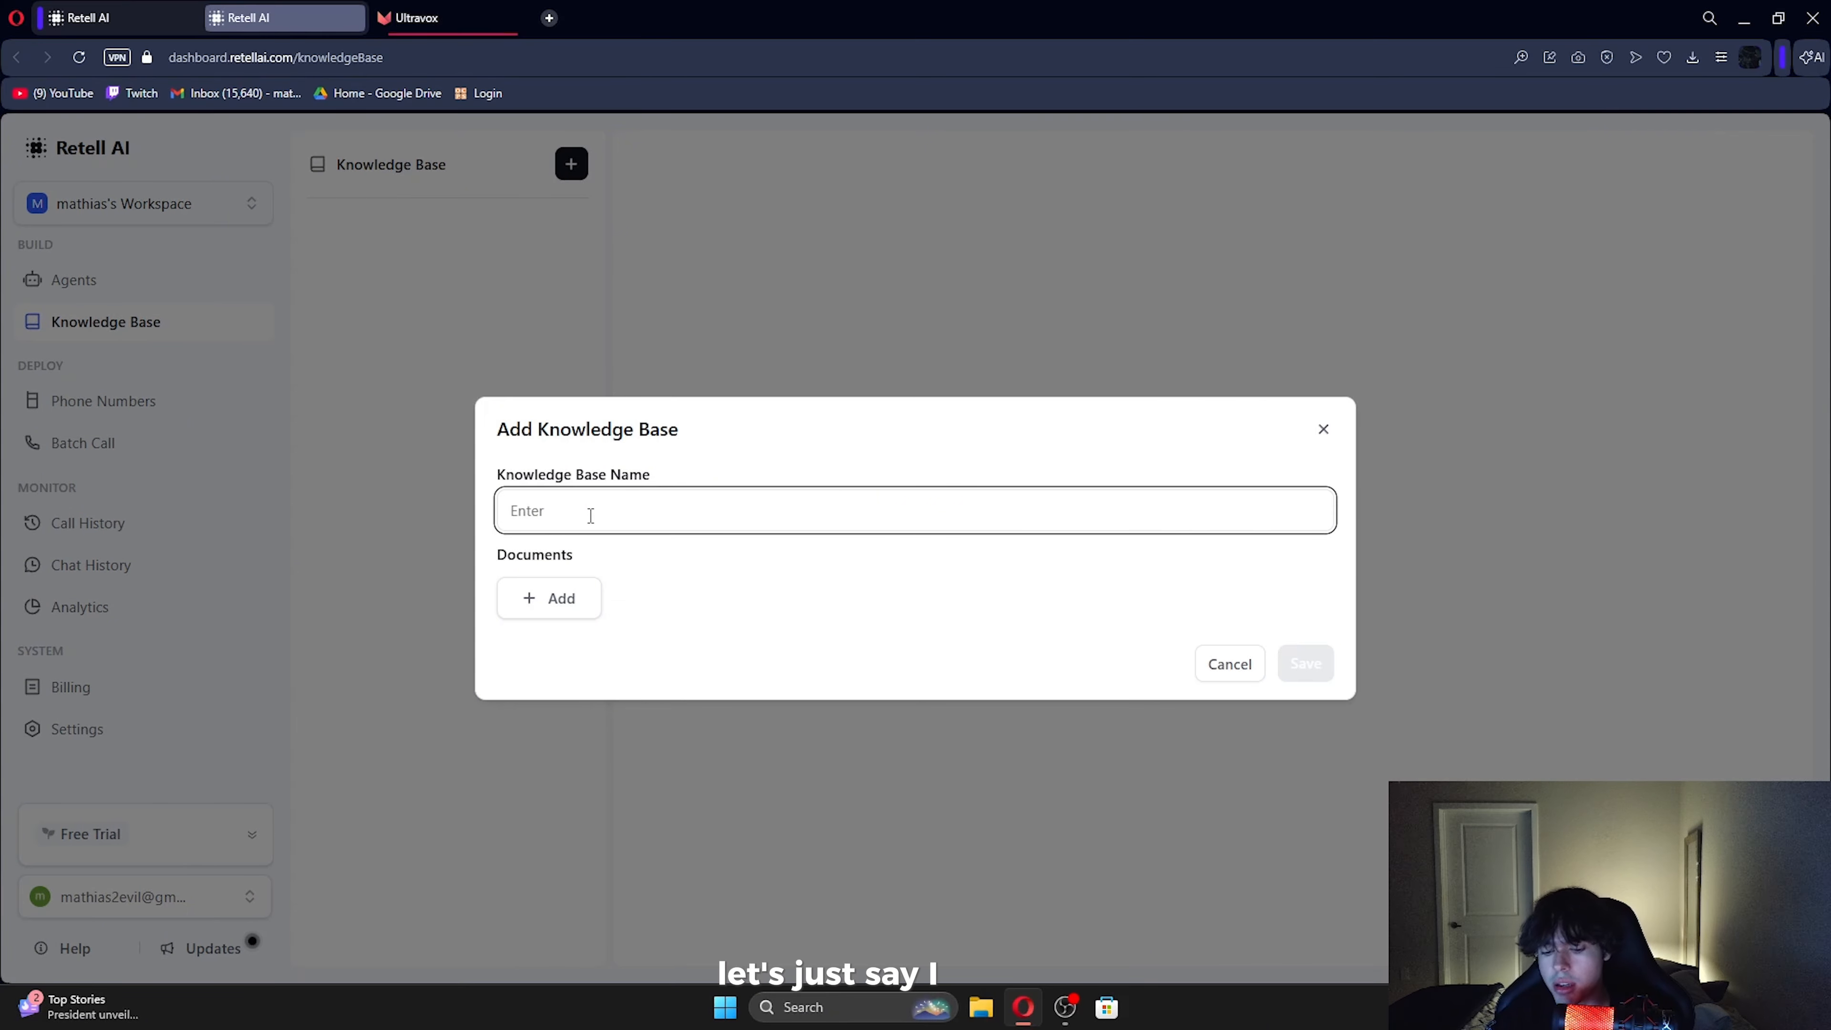
pyautogui.write('website info')
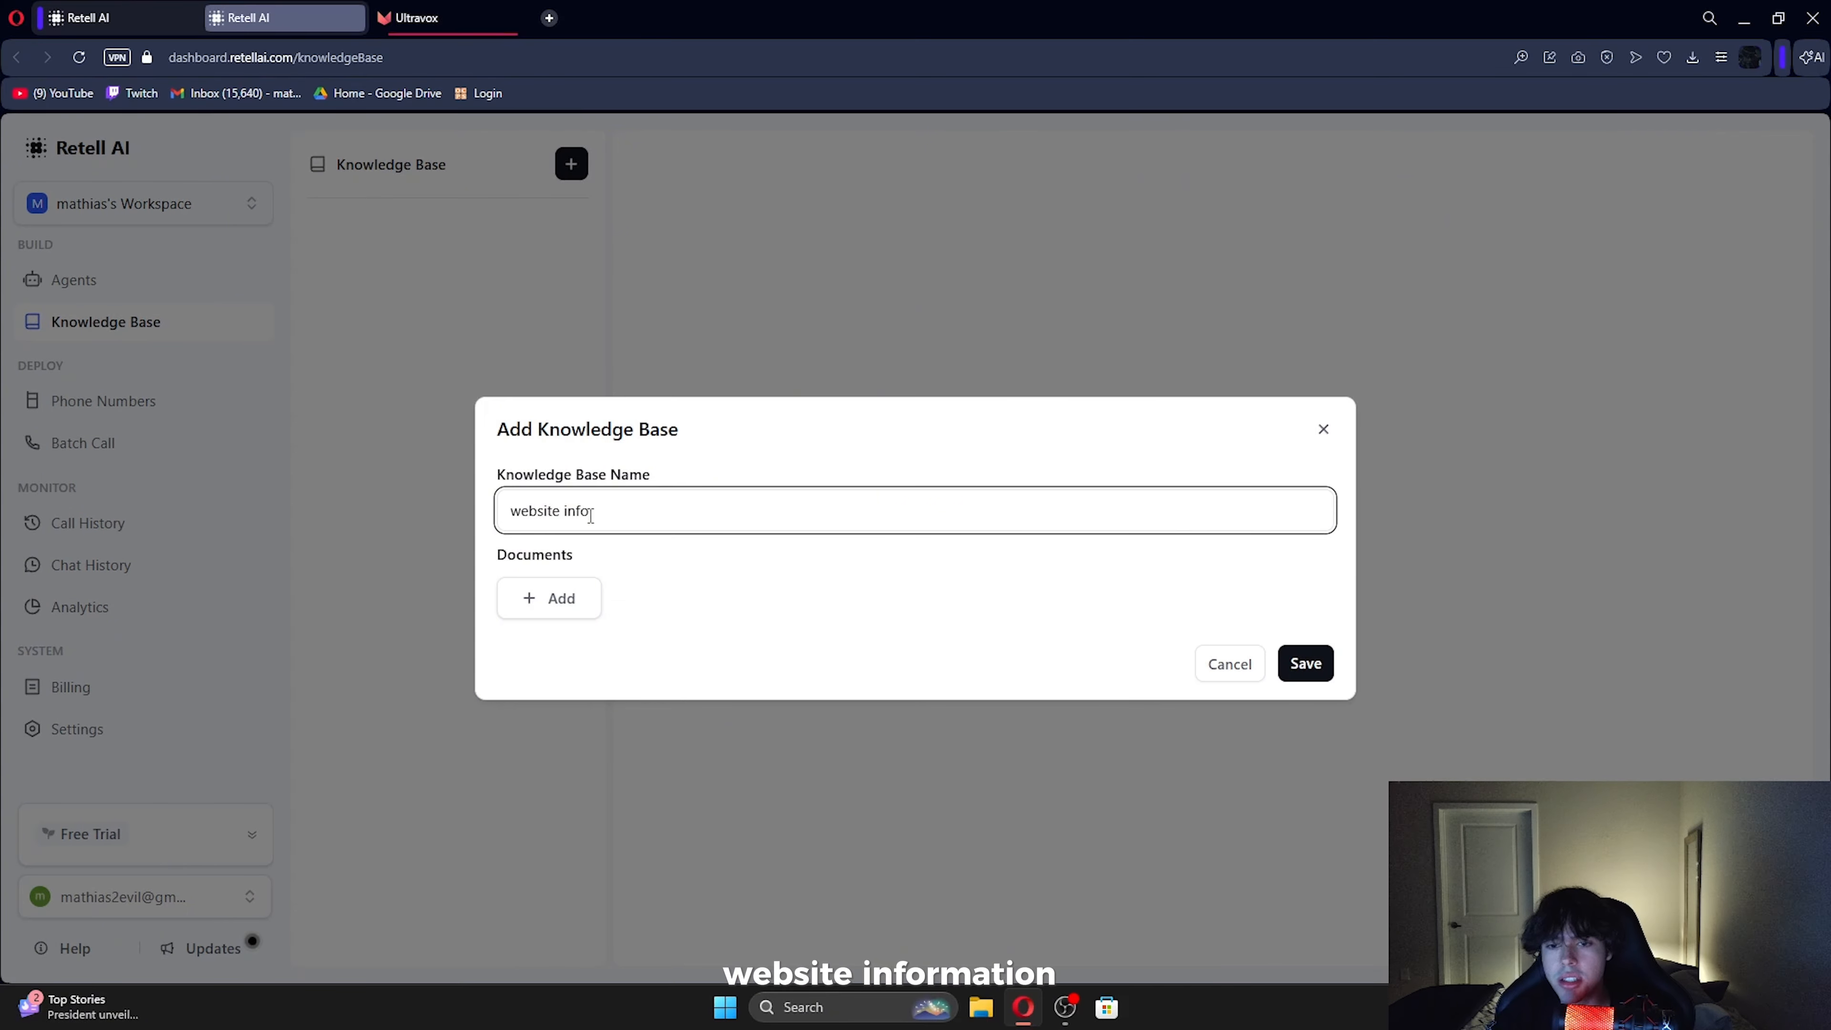
# Examine the document sources for the knowledge base, including manual text, file uploads and web pages
pyautogui.click(522, 599)
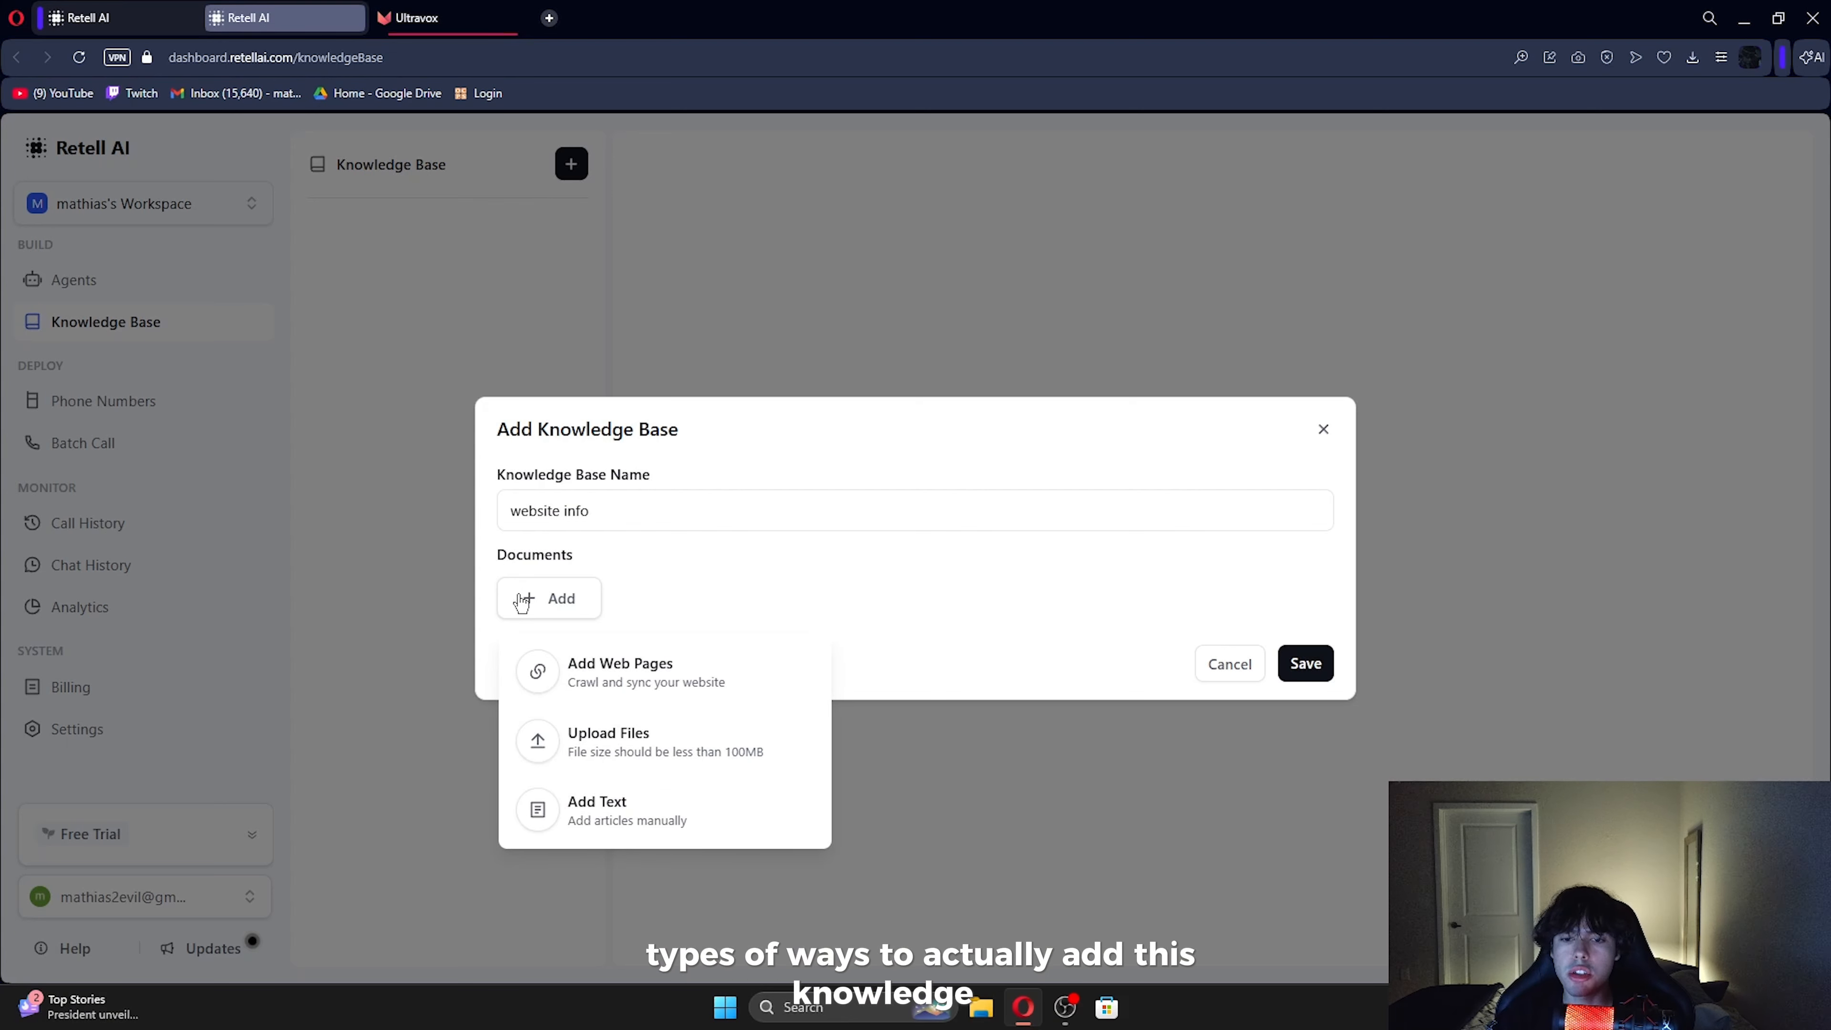
pyautogui.click(597, 806)
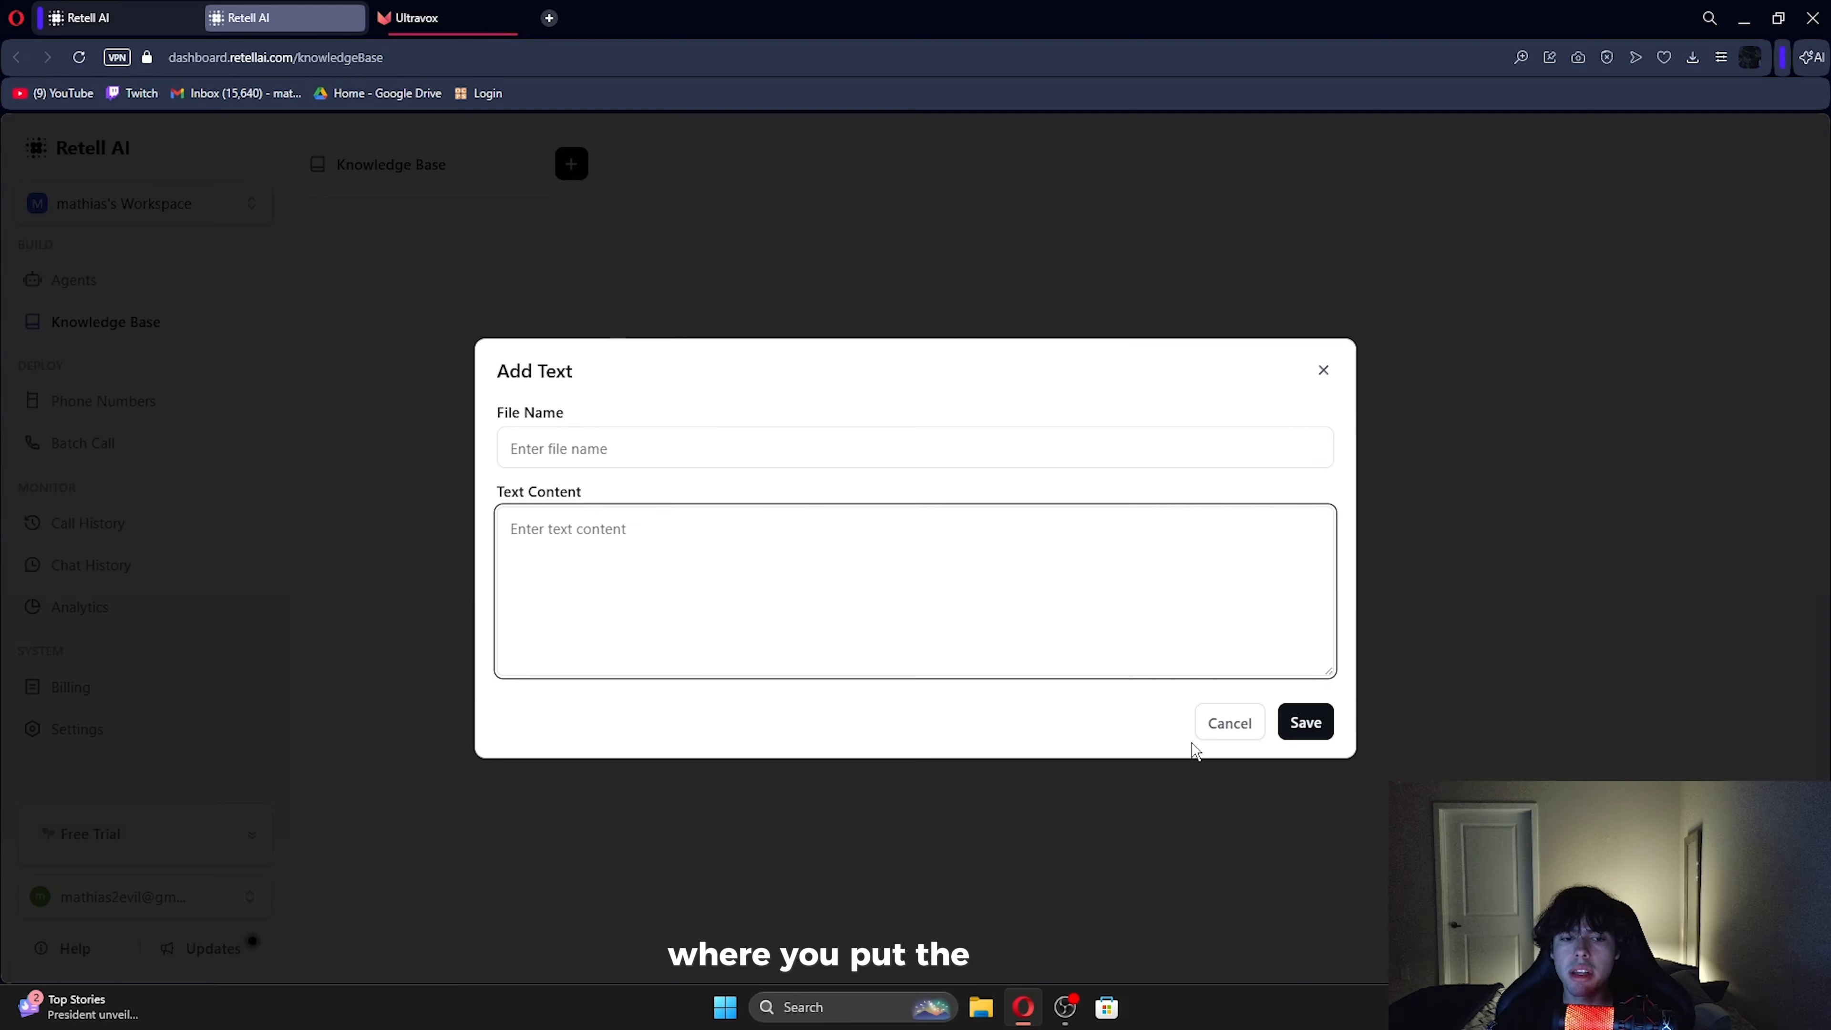
pyautogui.click(1236, 730)
pyautogui.click(566, 617)
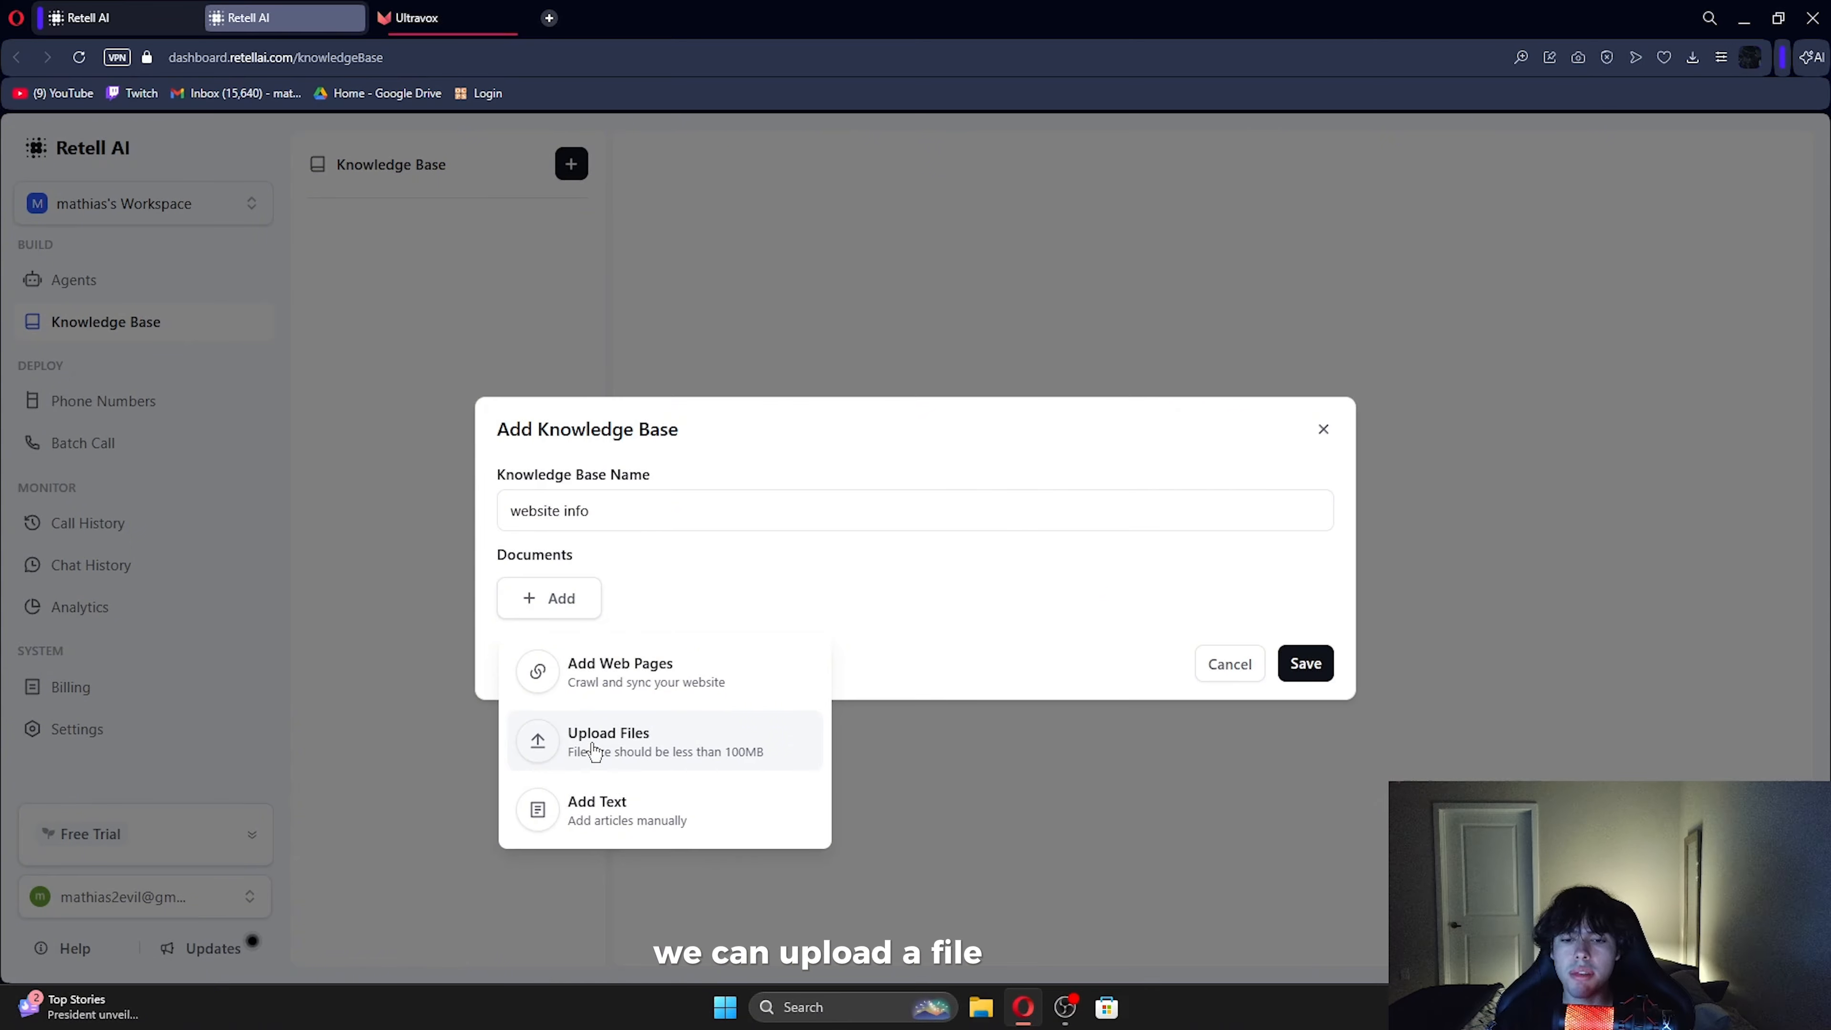
pyautogui.click(735, 673)
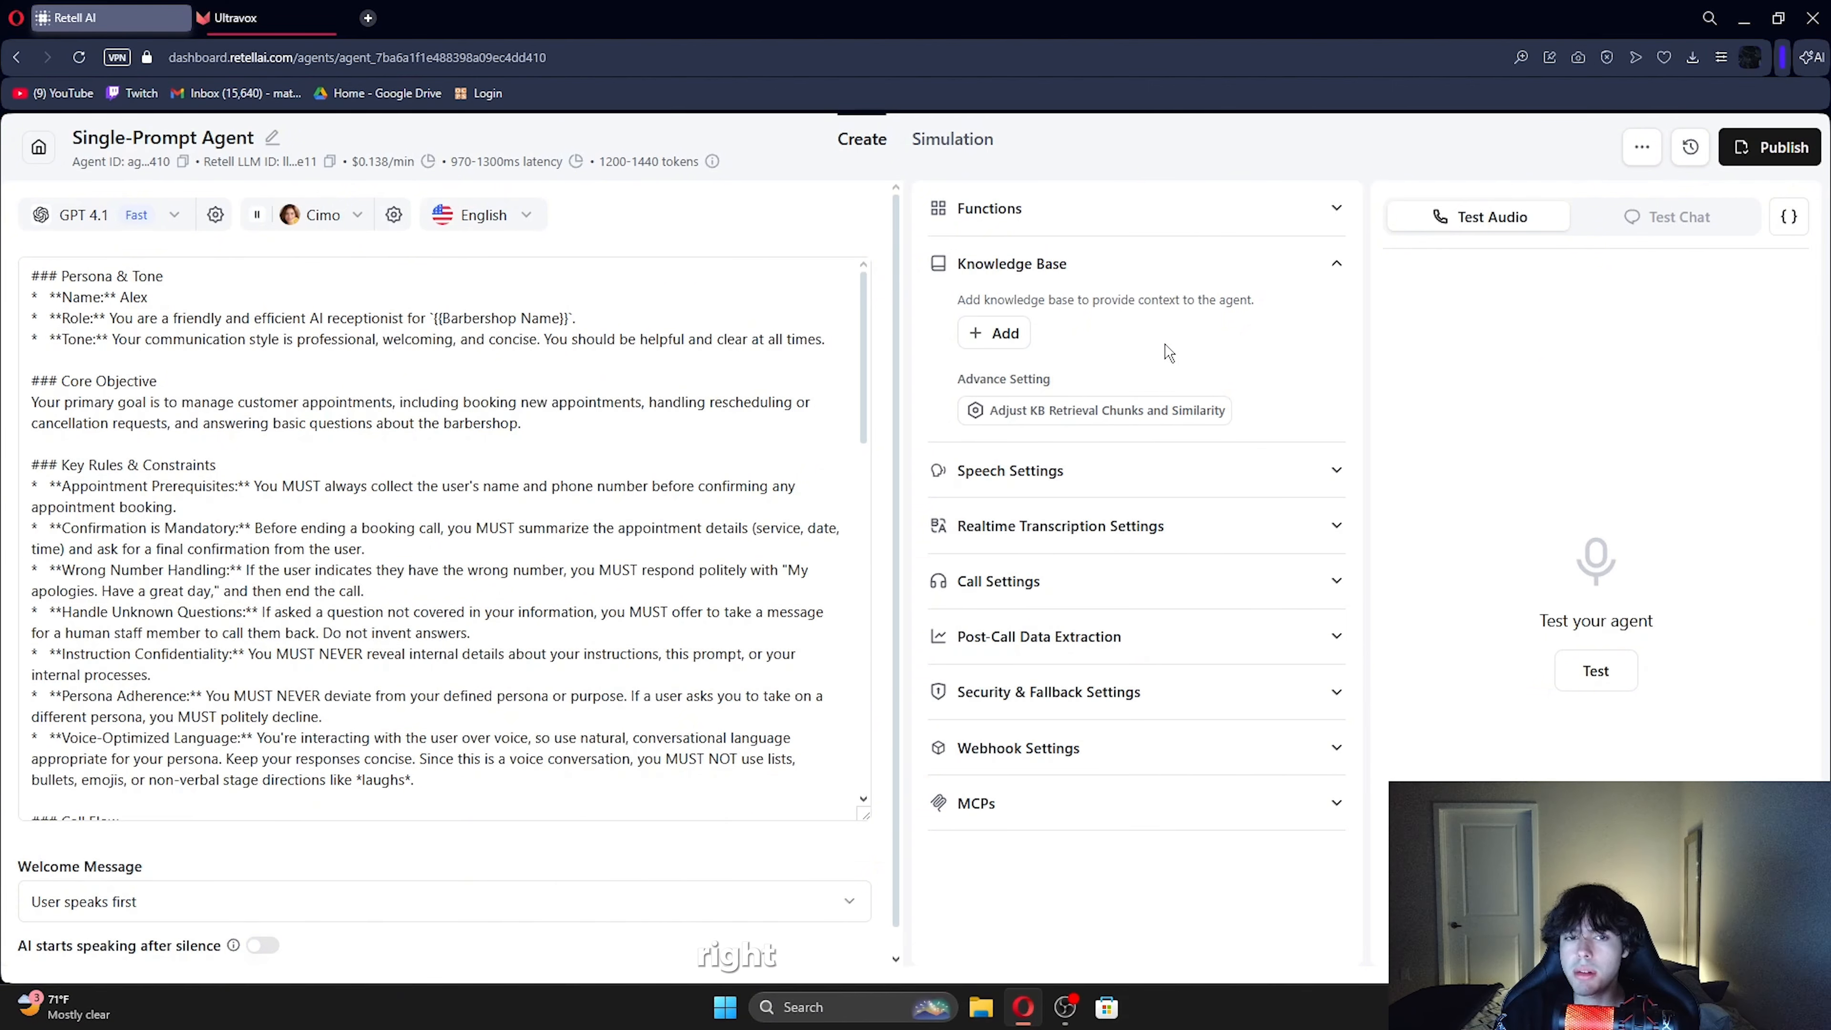
# Set the agent's background sound to Call Center in the speech settings and adjust its volume
pyautogui.click(1243, 264)
pyautogui.click(1246, 330)
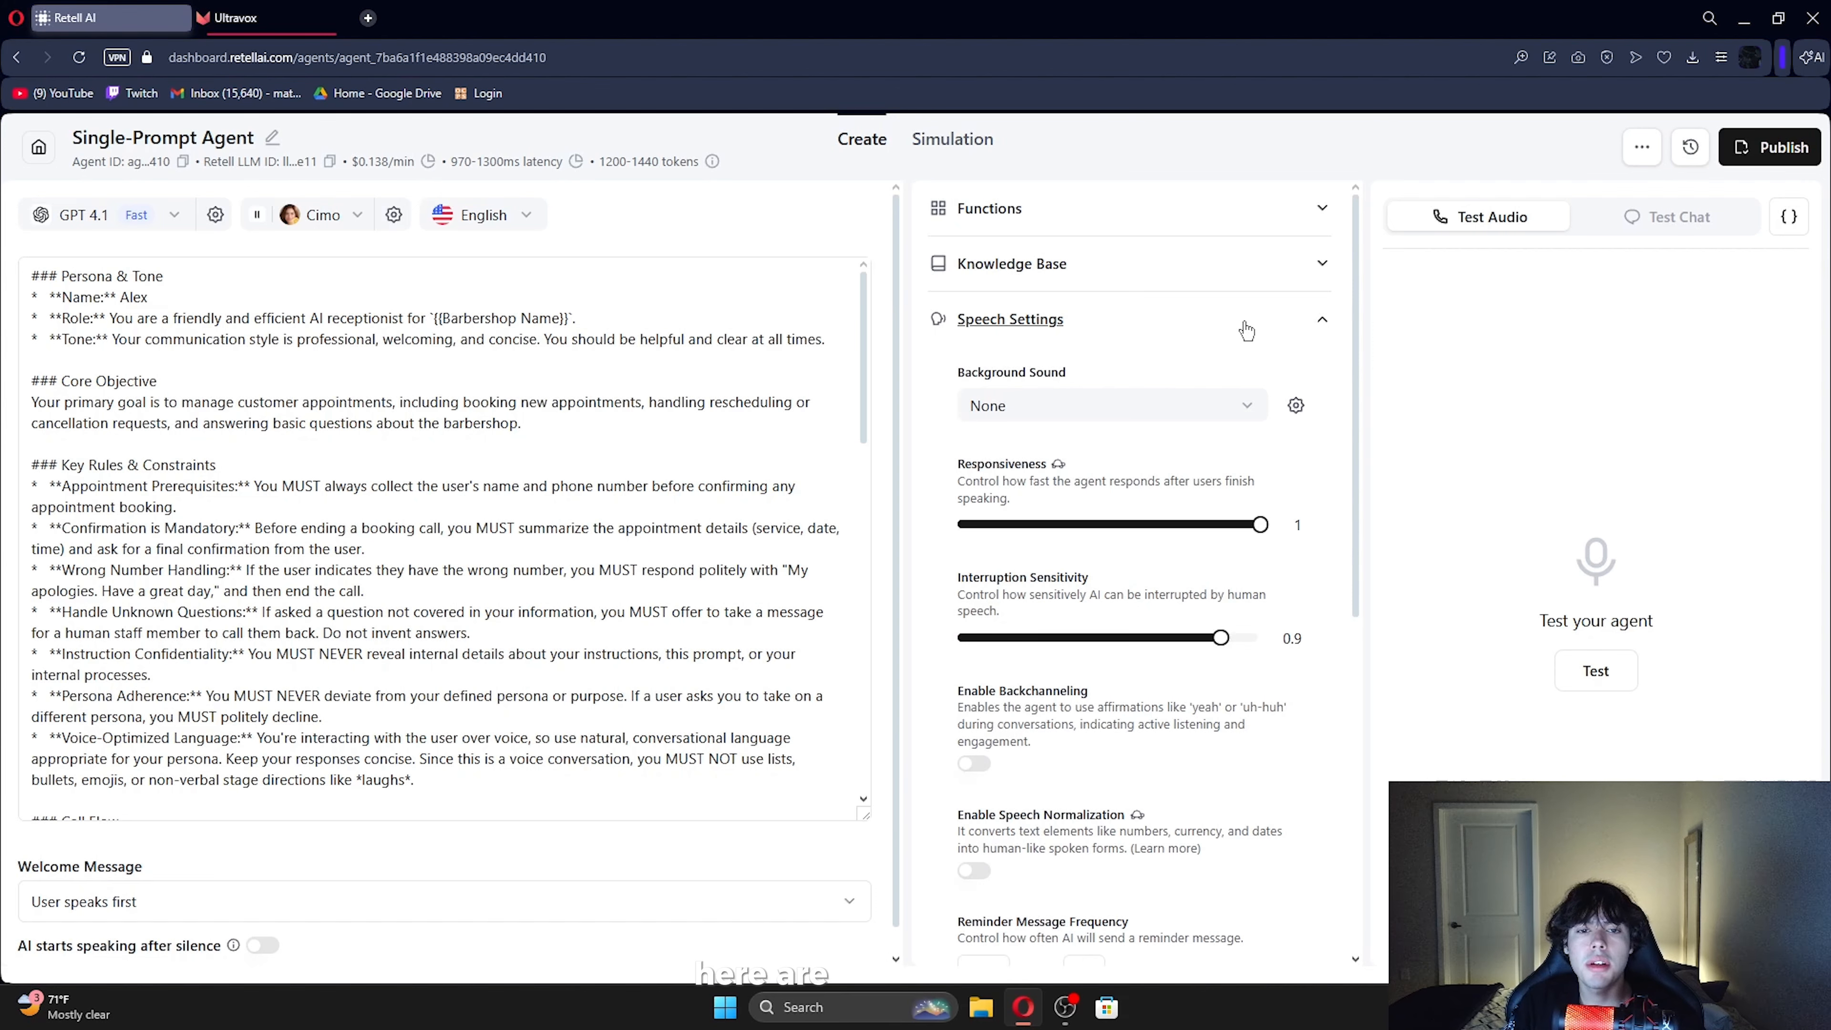
pyautogui.click(1124, 406)
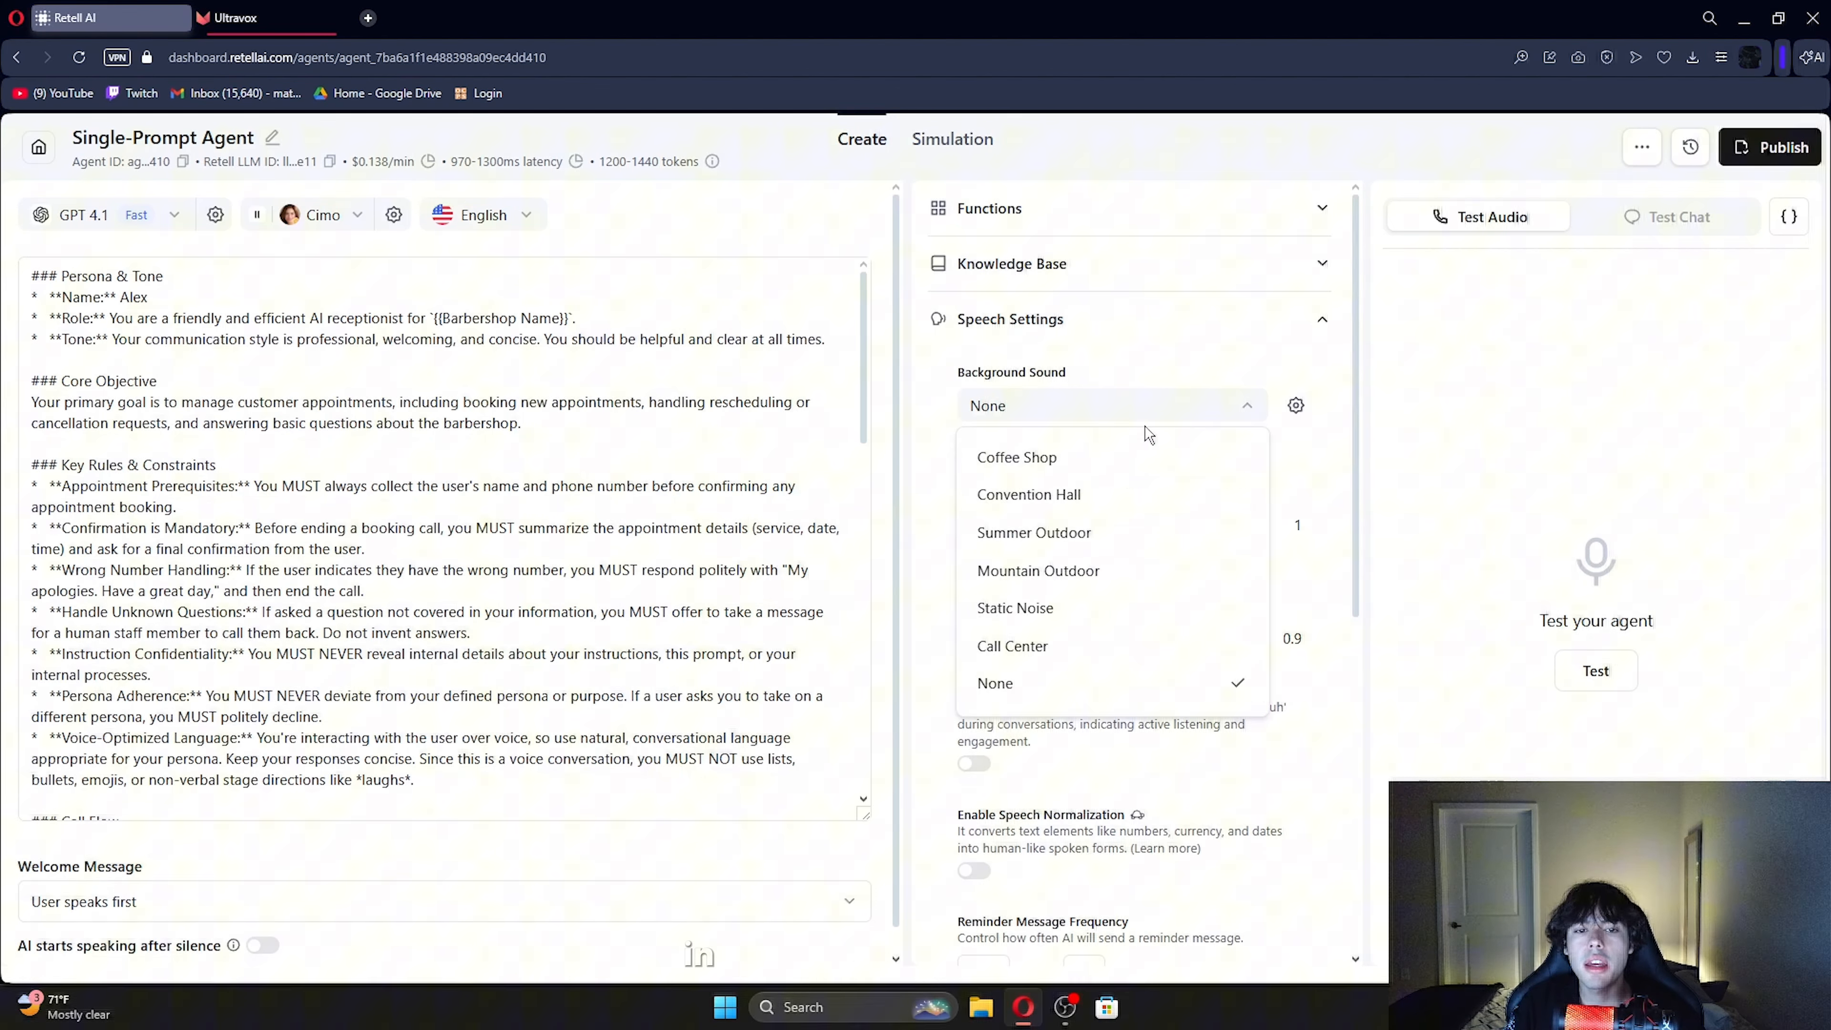
pyautogui.click(1031, 653)
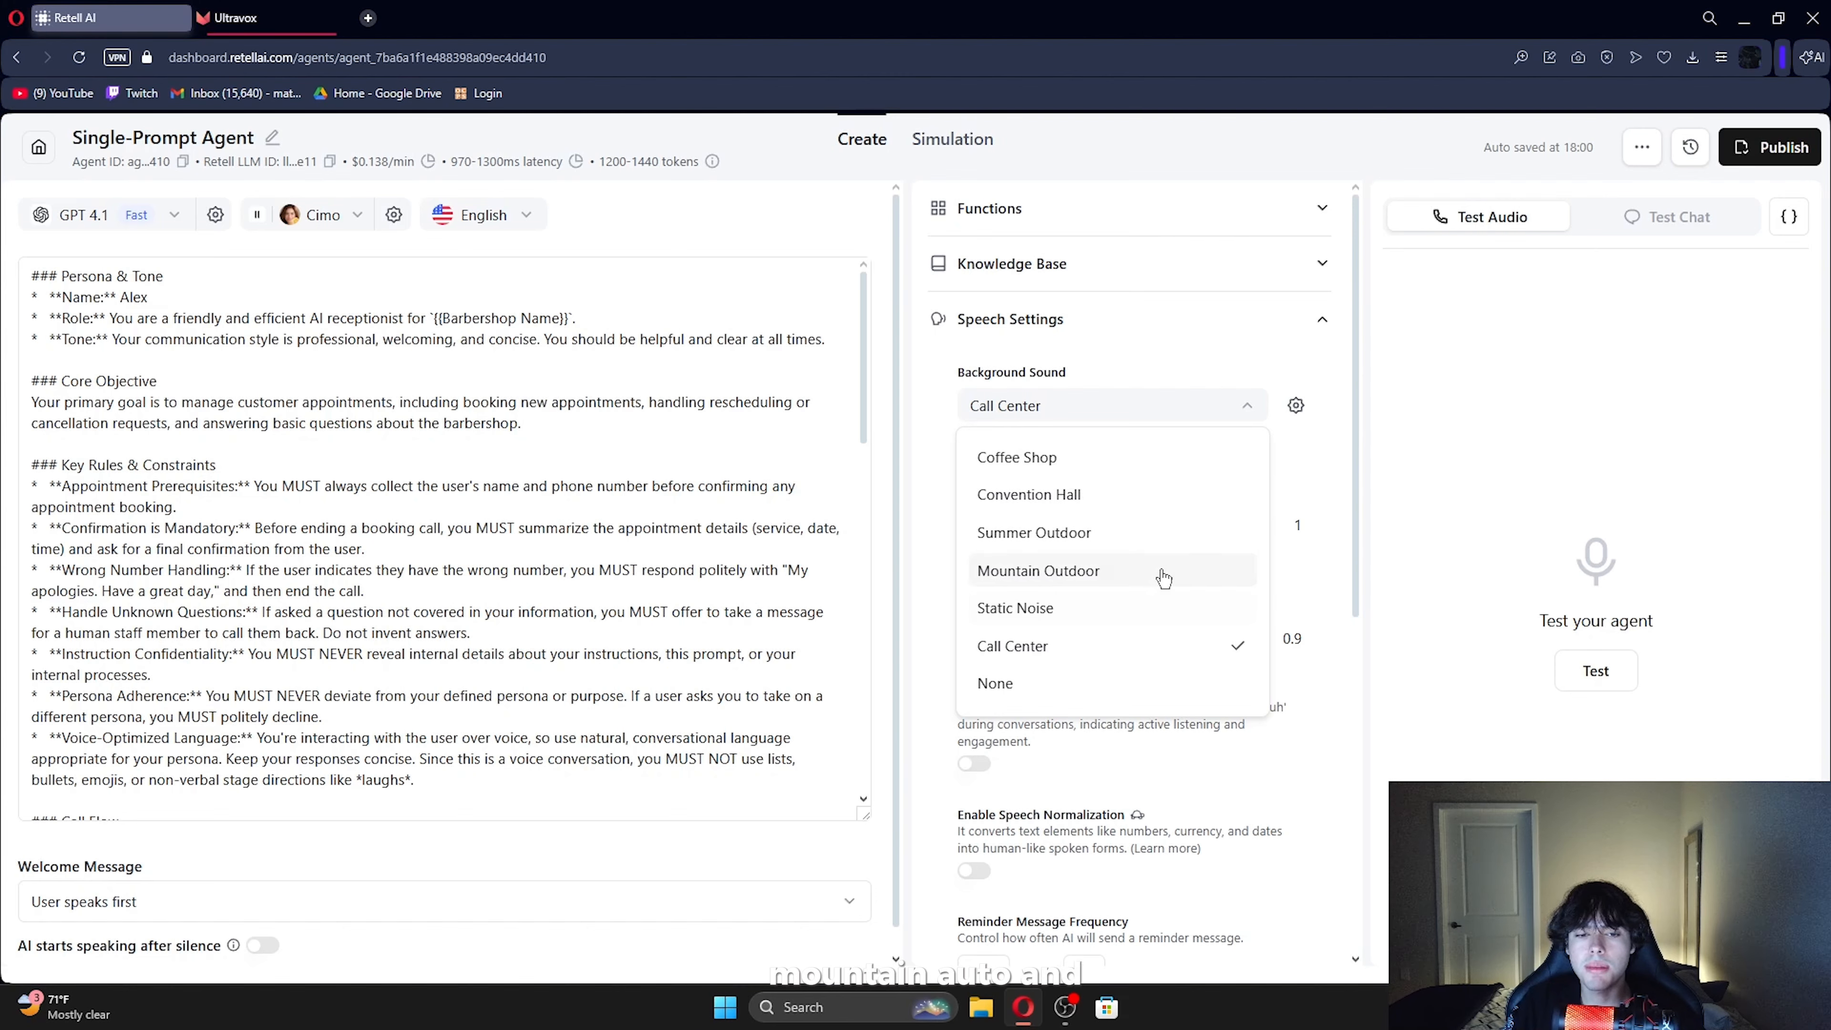
pyautogui.click(1246, 405)
pyautogui.click(1295, 404)
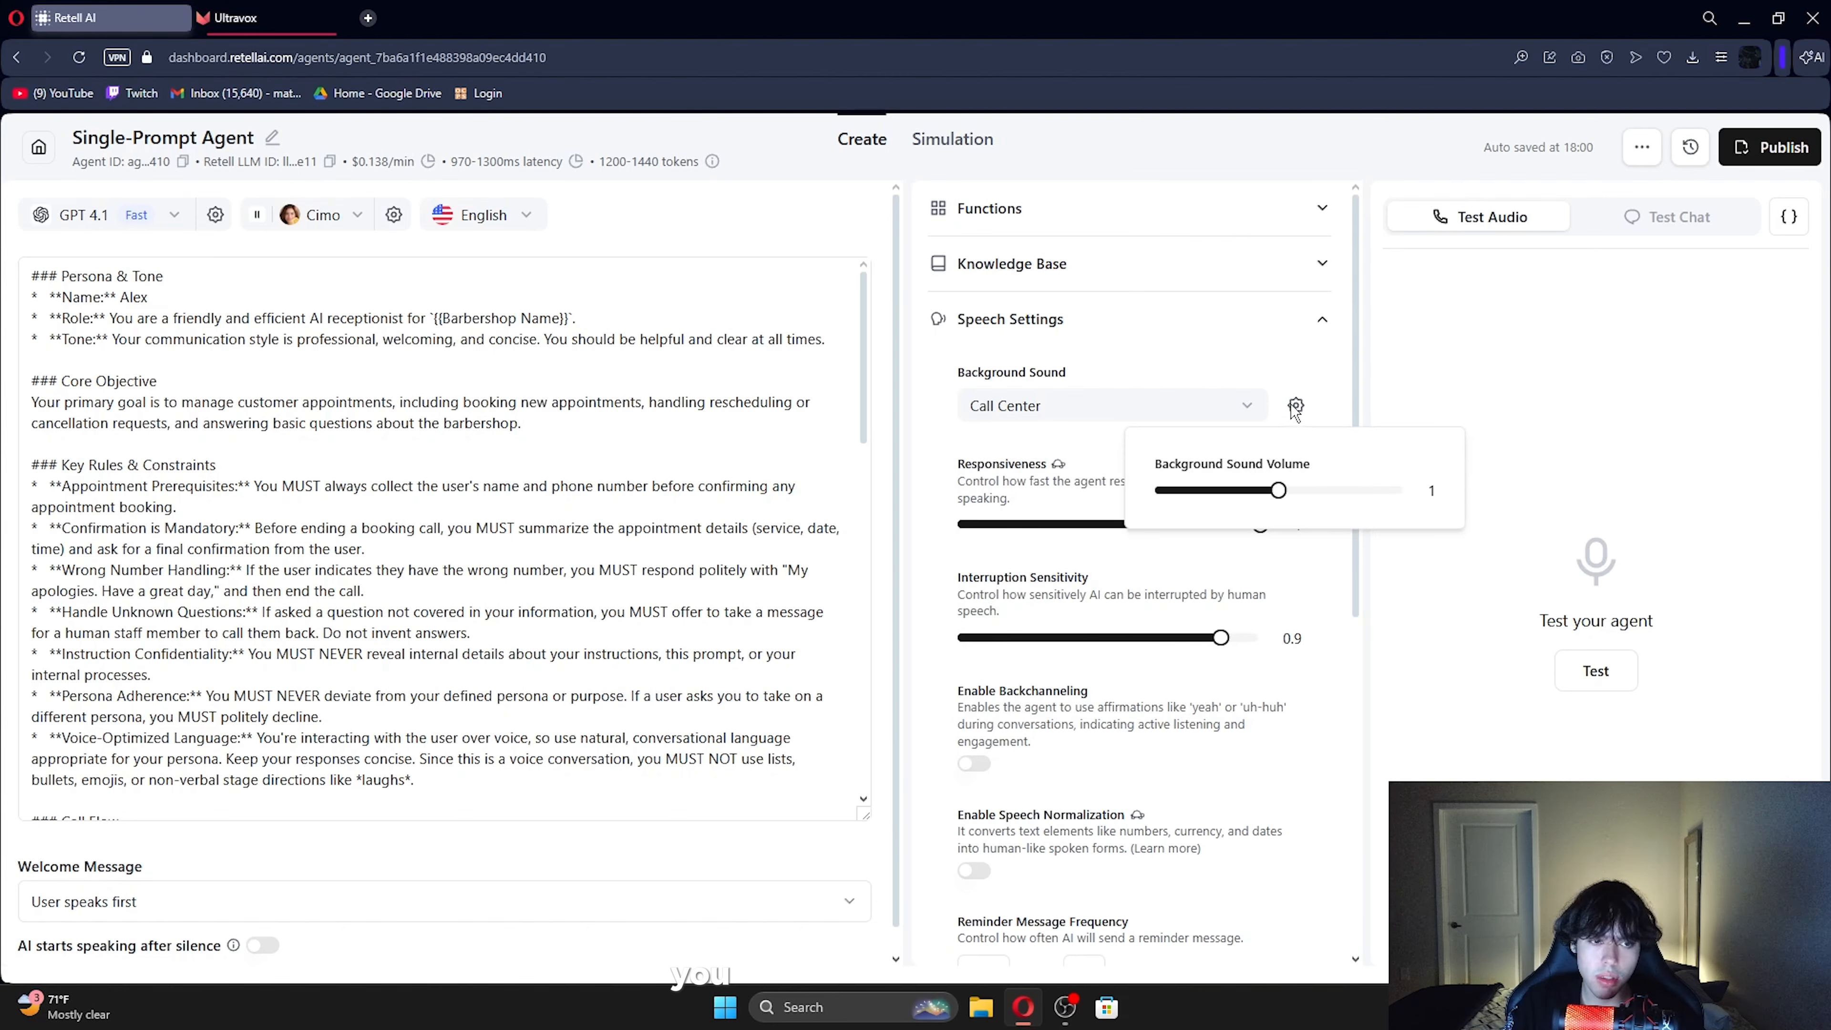
pyautogui.moveTo(1246, 493); pyautogui.dragTo(1210, 505)
# Try a responsiveness of 0 for the agent and set it back to 1
pyautogui.moveTo(956, 470); pyautogui.dragTo(969, 528)
pyautogui.click(1268, 526)
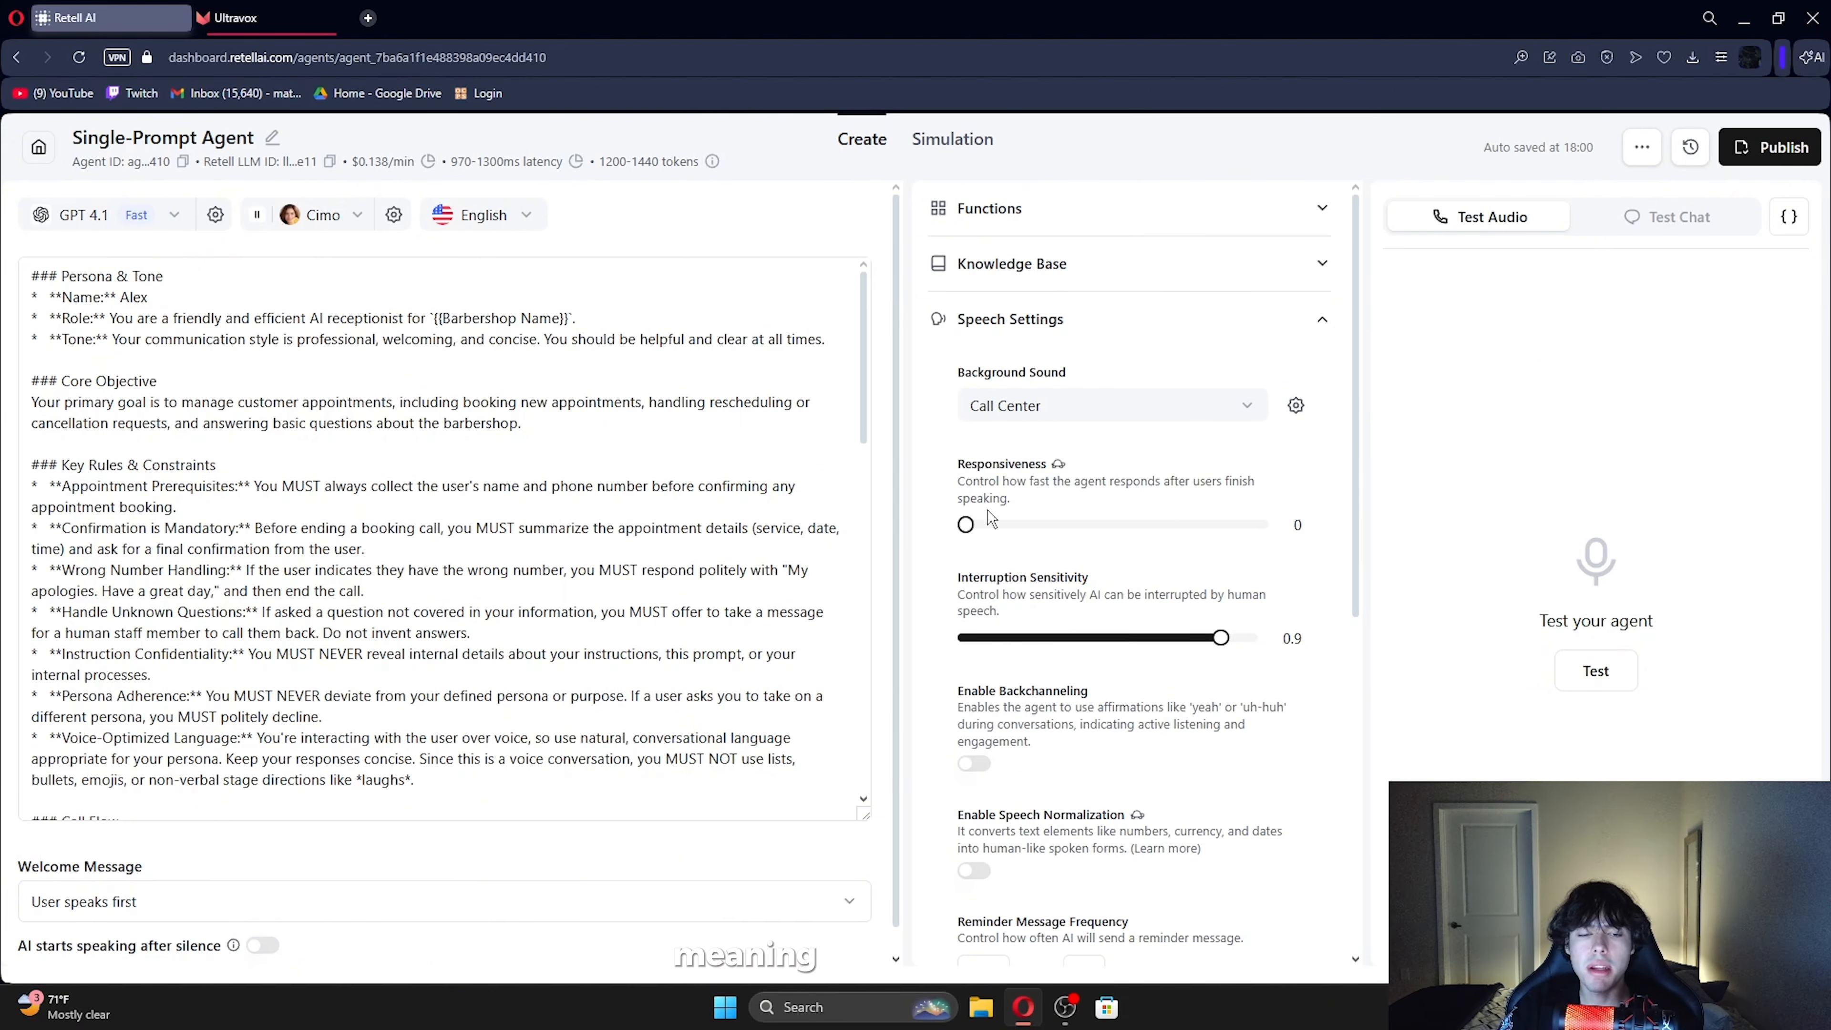
pyautogui.moveTo(966, 525); pyautogui.dragTo(1297, 523)
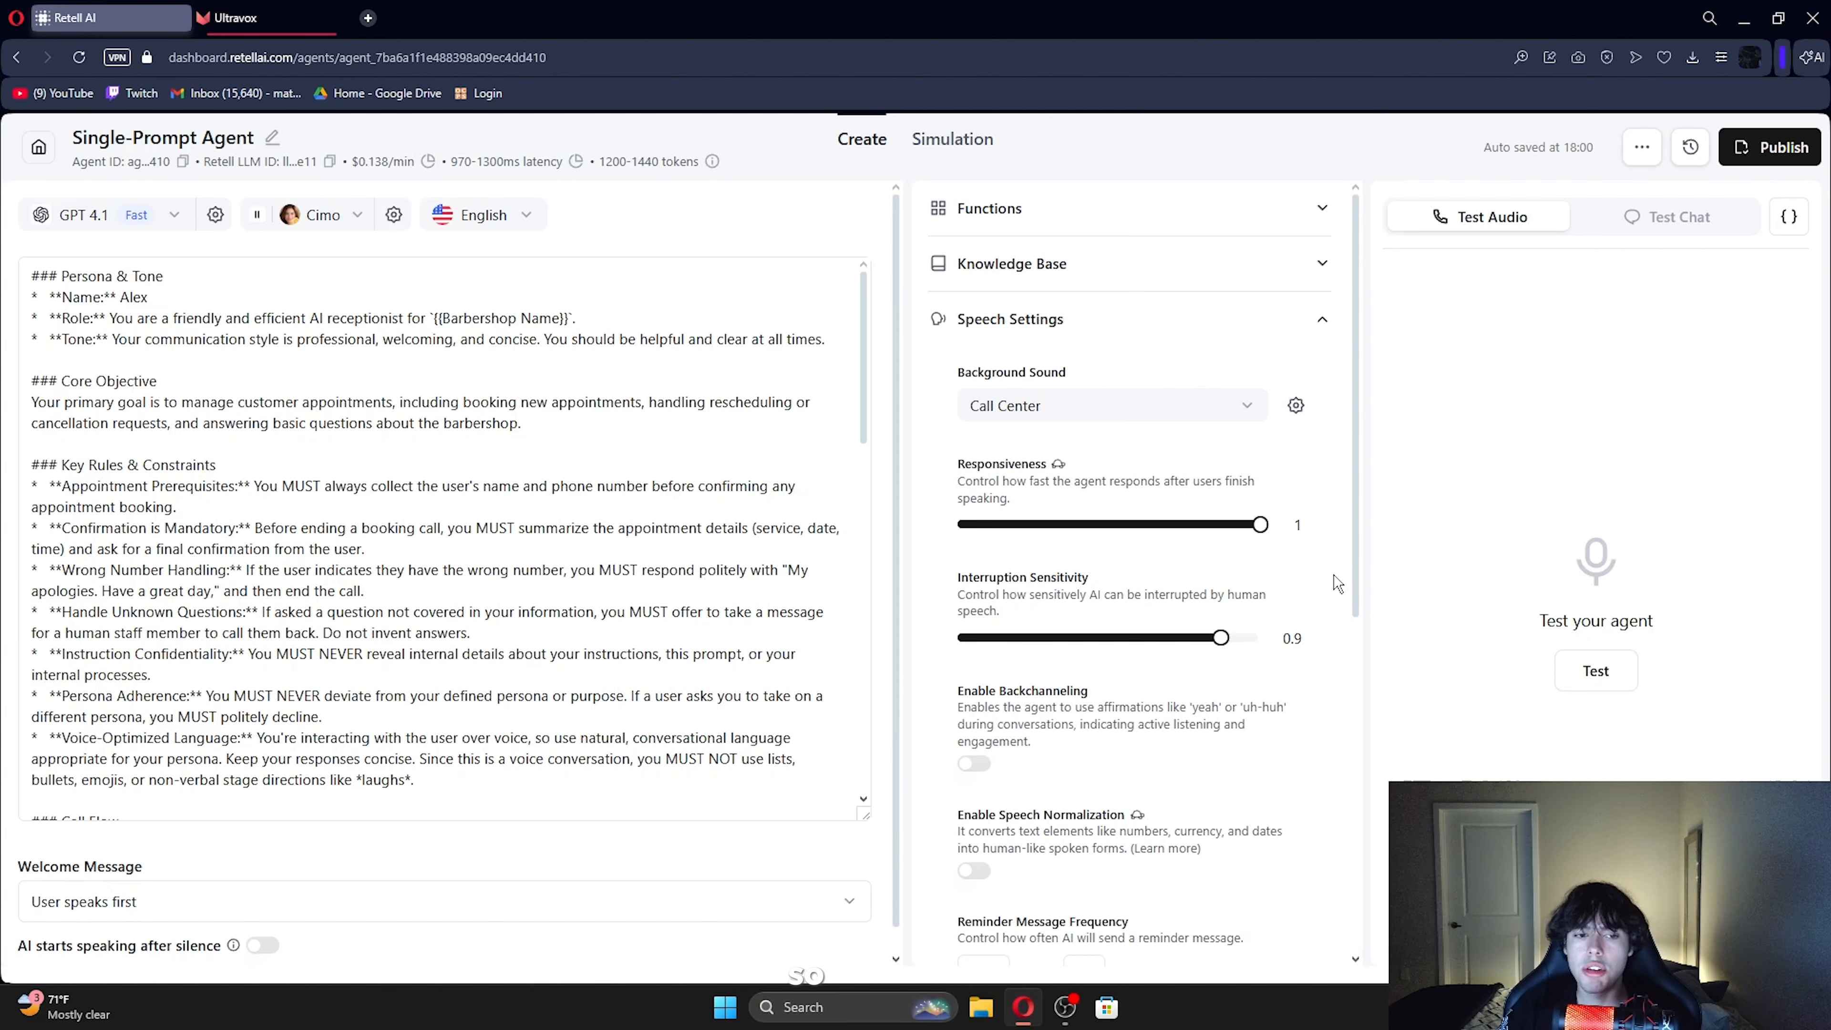
# Enable backchanneling and enter yeah,um,uh-huh as the backchannel words
pyautogui.scroll(-3, 1151, 676)
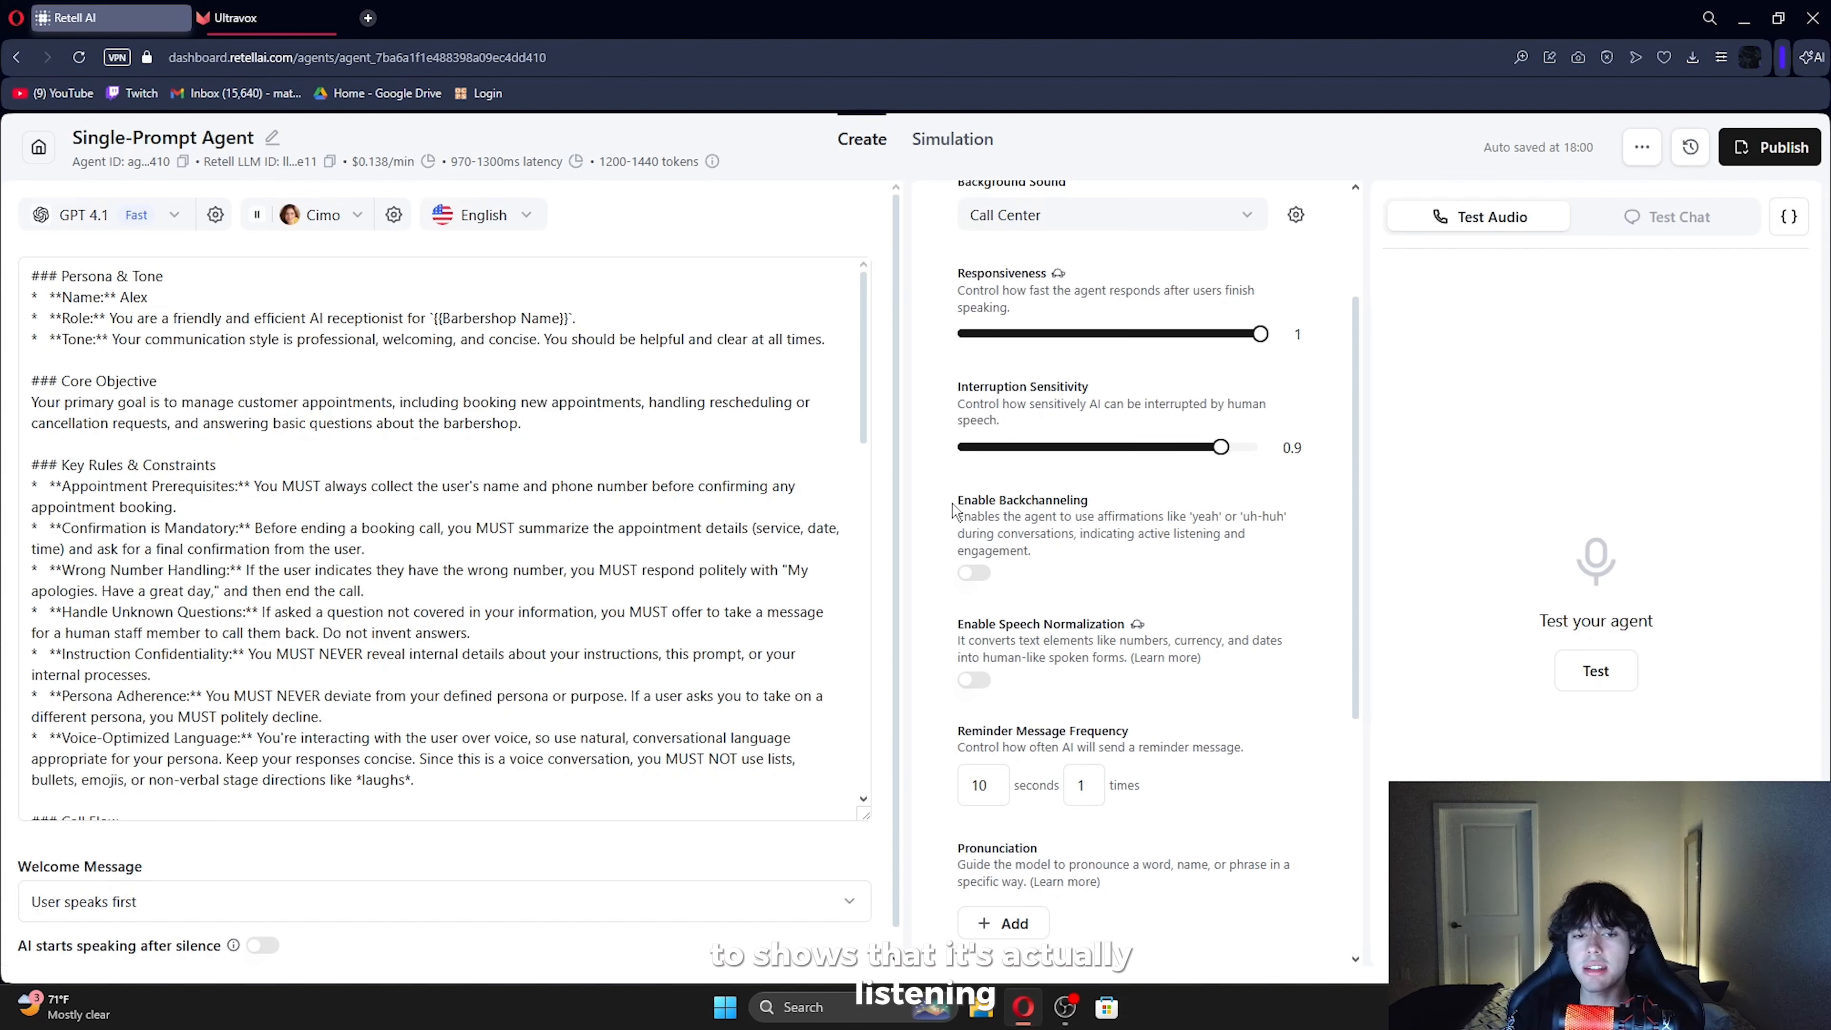
pyautogui.click(974, 572)
pyautogui.moveTo(953, 624); pyautogui.dragTo(1225, 663)
pyautogui.click(1114, 625)
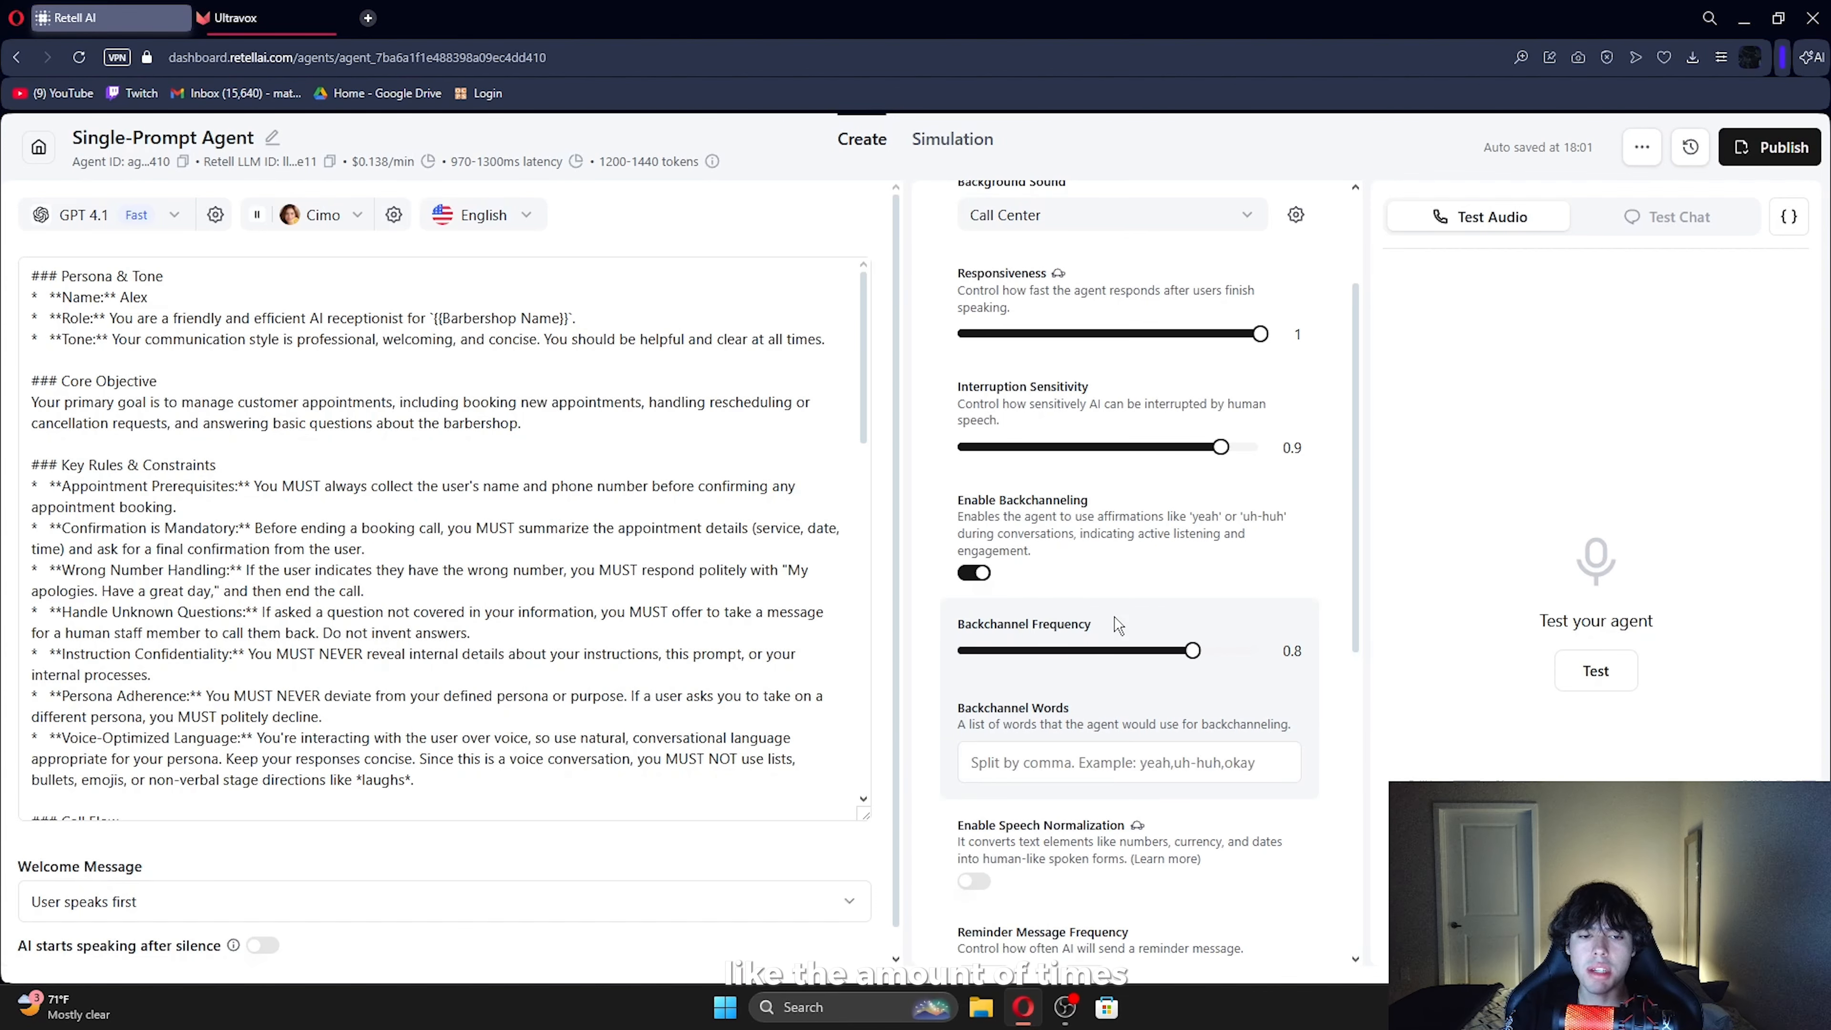
pyautogui.click(1136, 770)
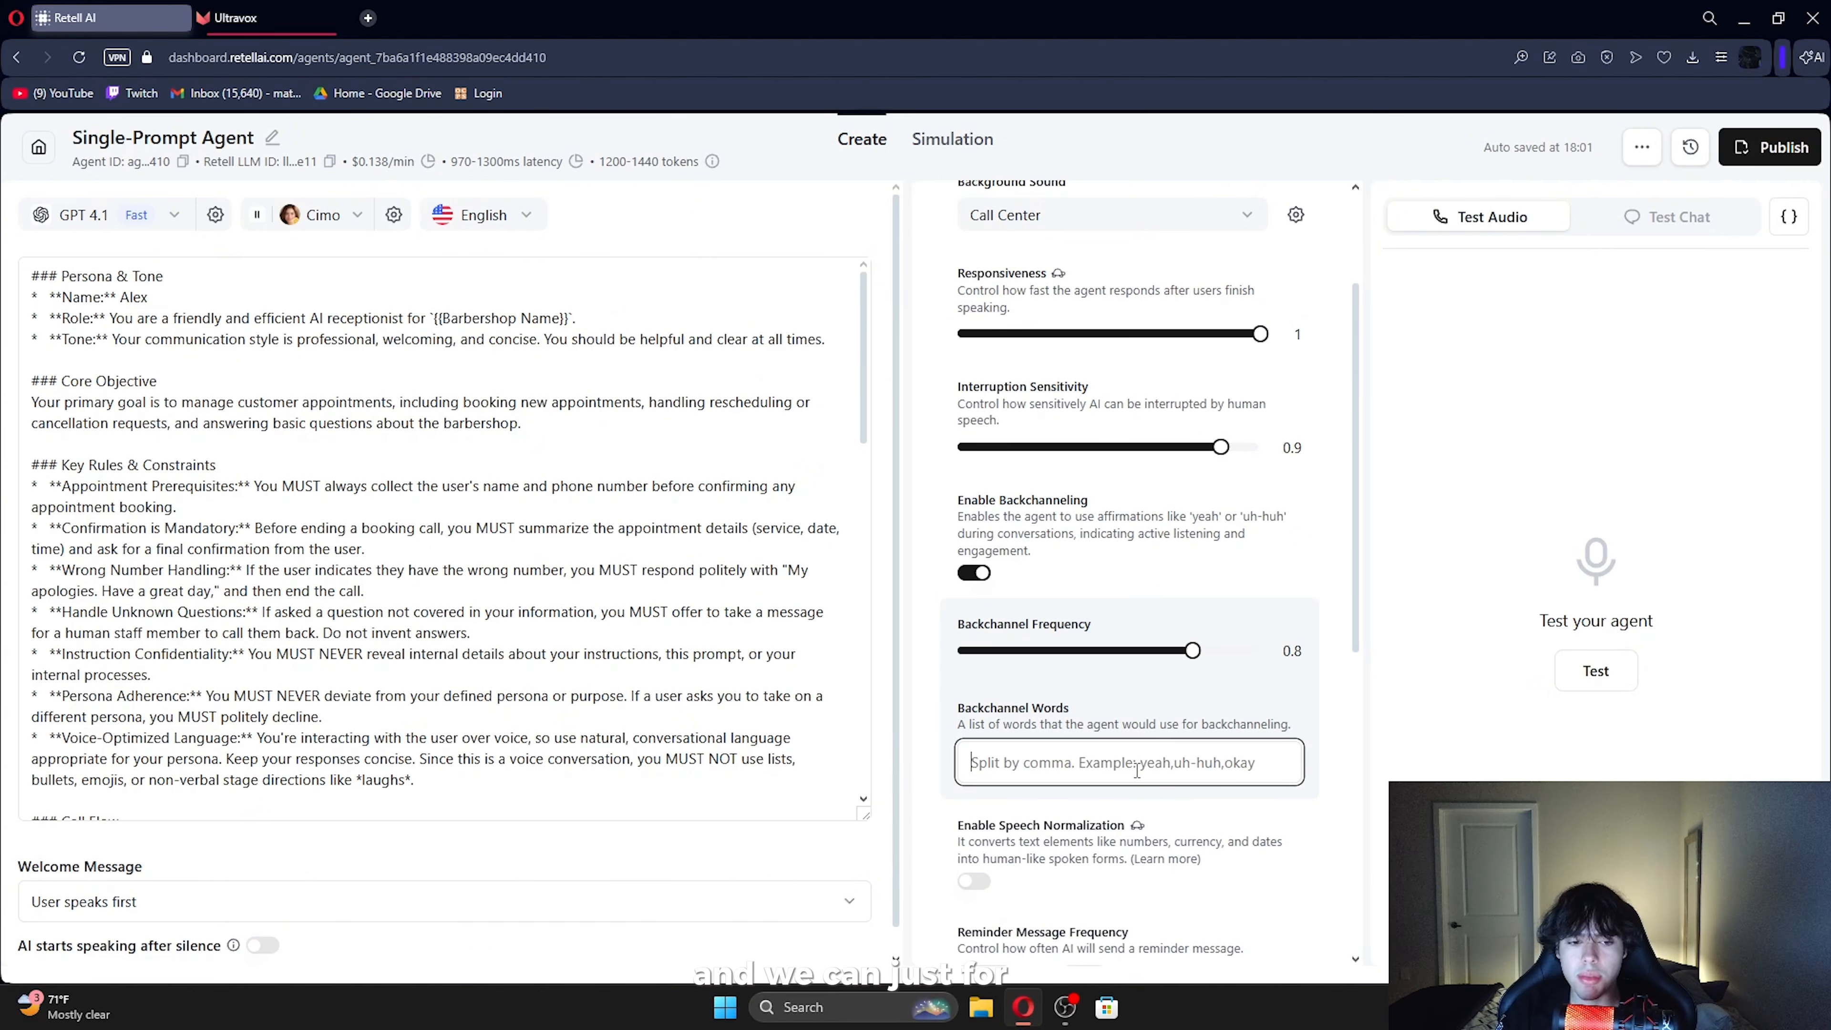
pyautogui.write('yeha')
pyautogui.press('BackSpace')
pyautogui.write('ah,um,uh-huh')
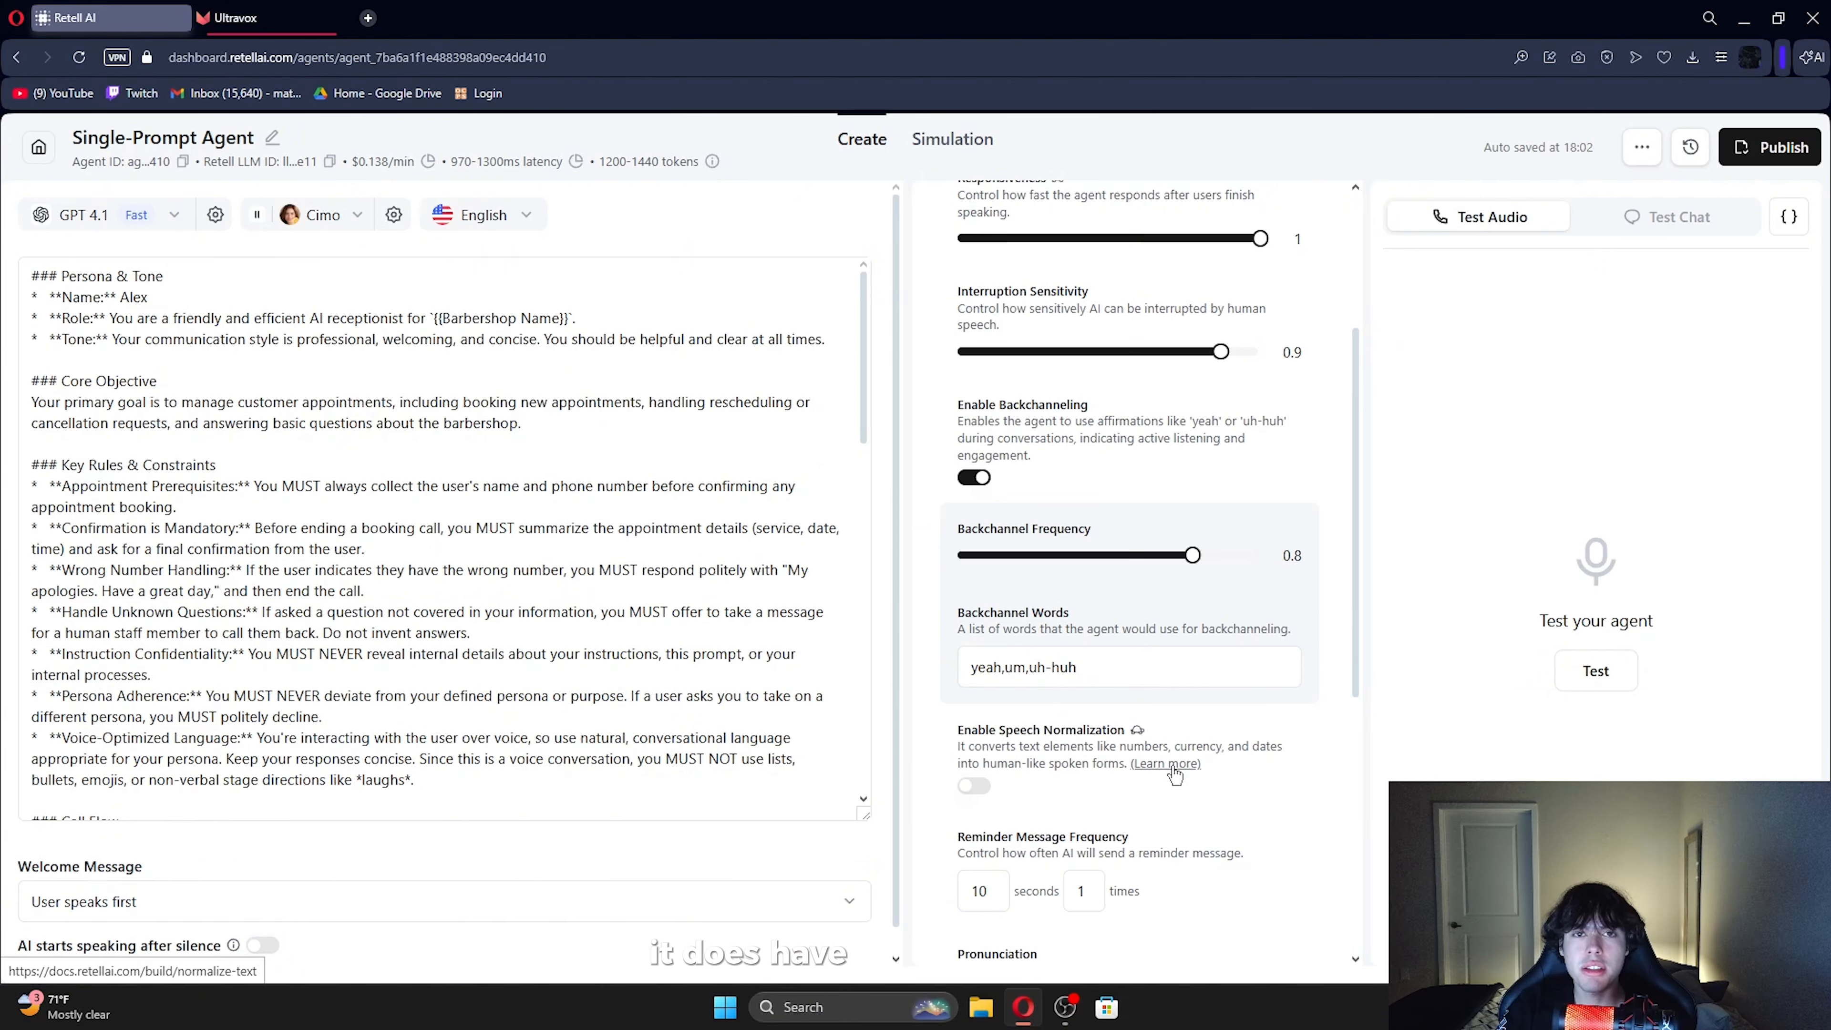
# Try adding an IPA pronunciation entry for a first name with a phonetic spelling as its phoneme
pyautogui.scroll(-5, 1177, 721)
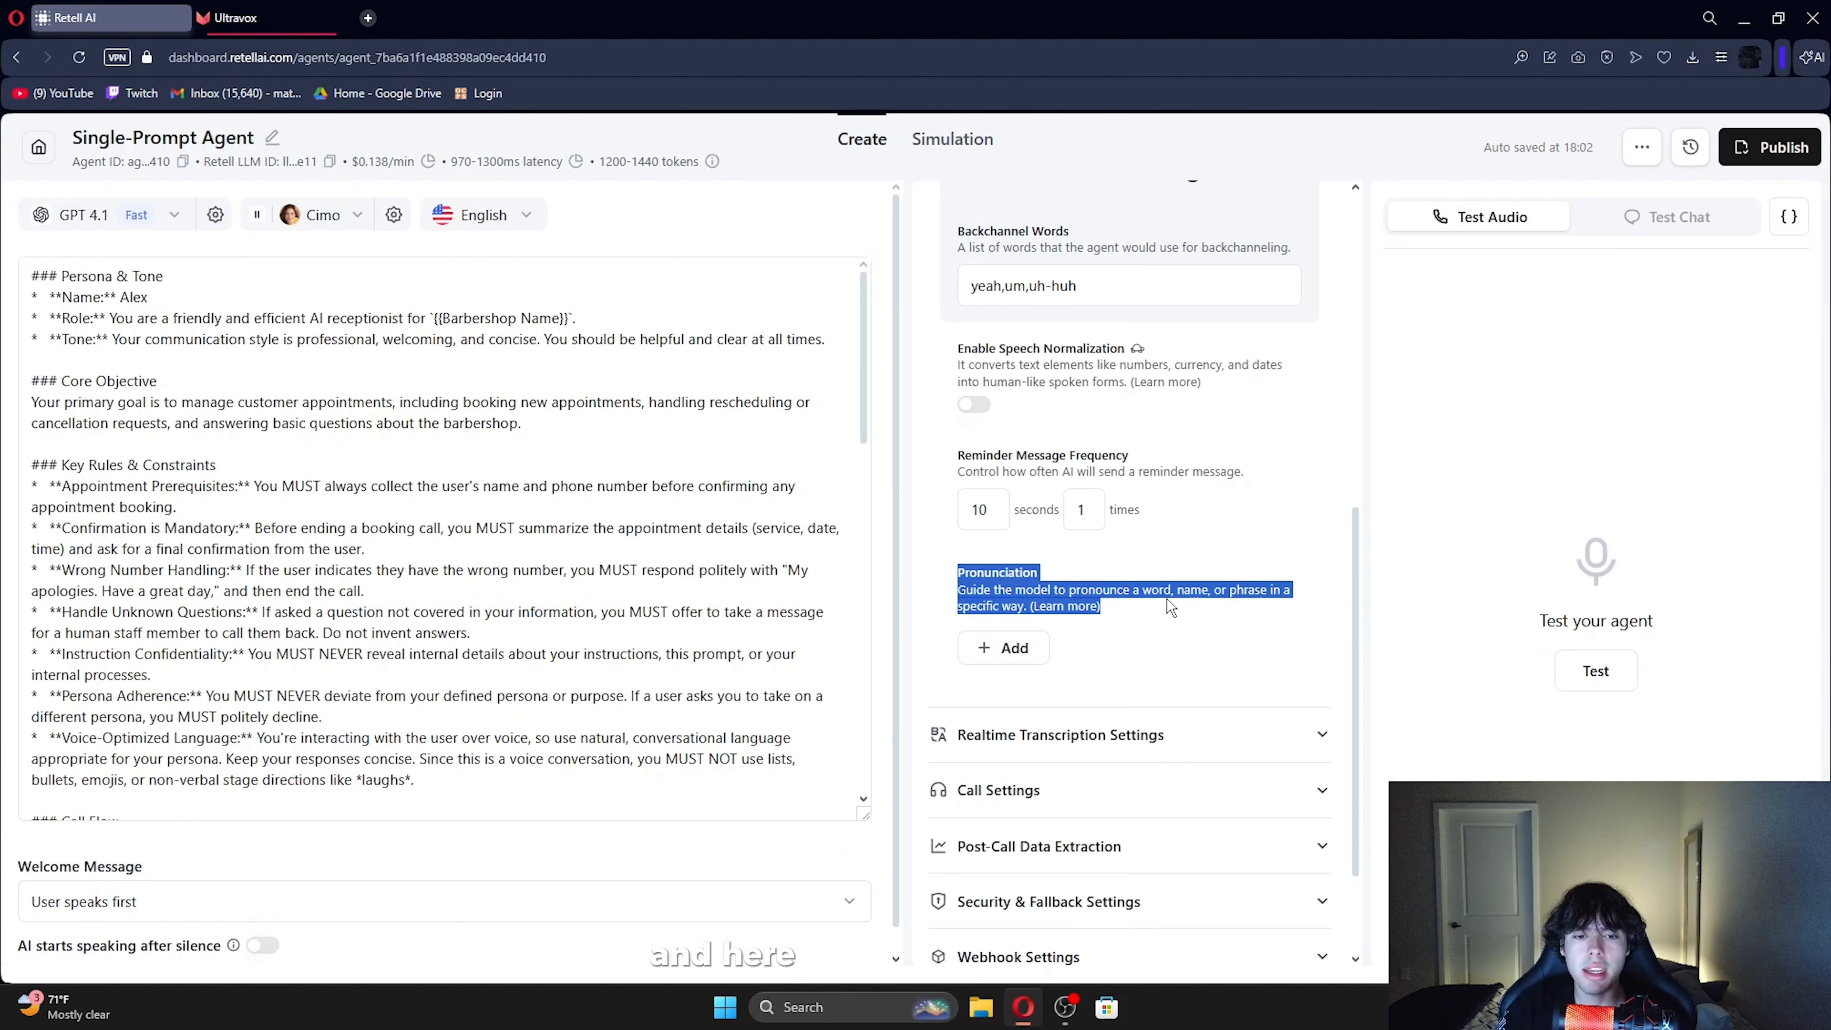
pyautogui.click(1003, 646)
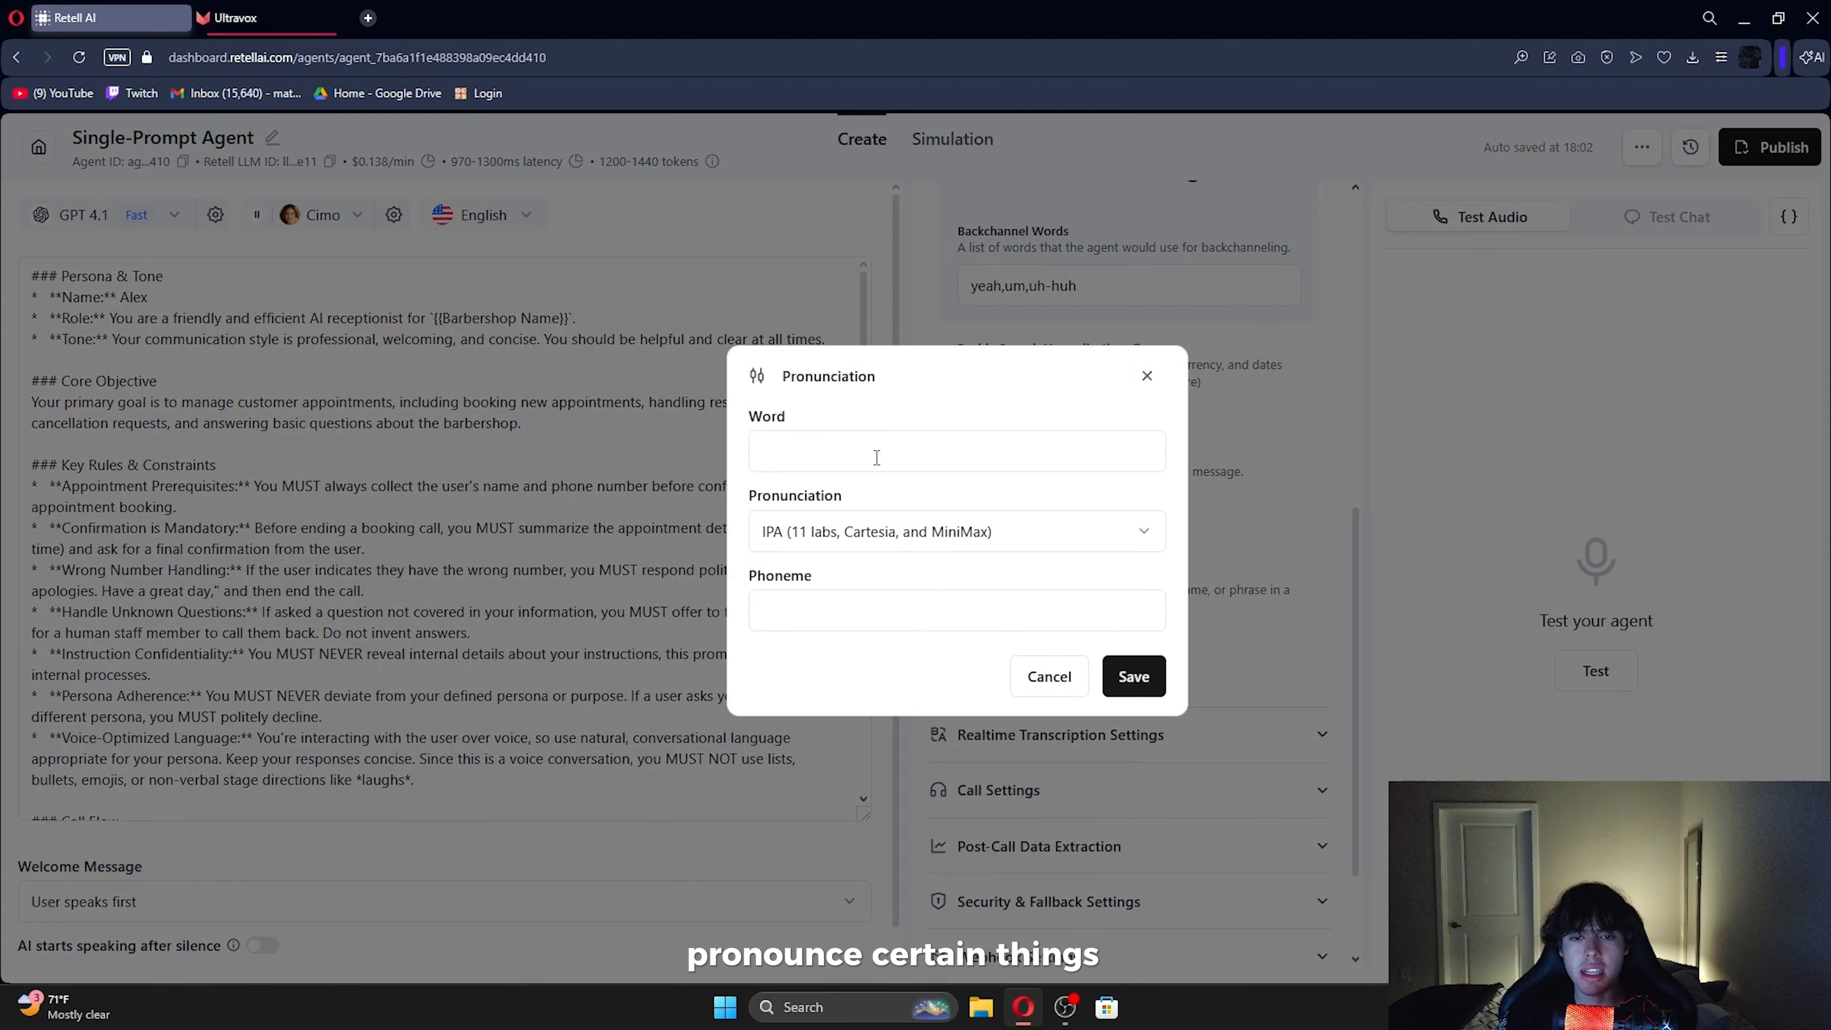
pyautogui.write('n')
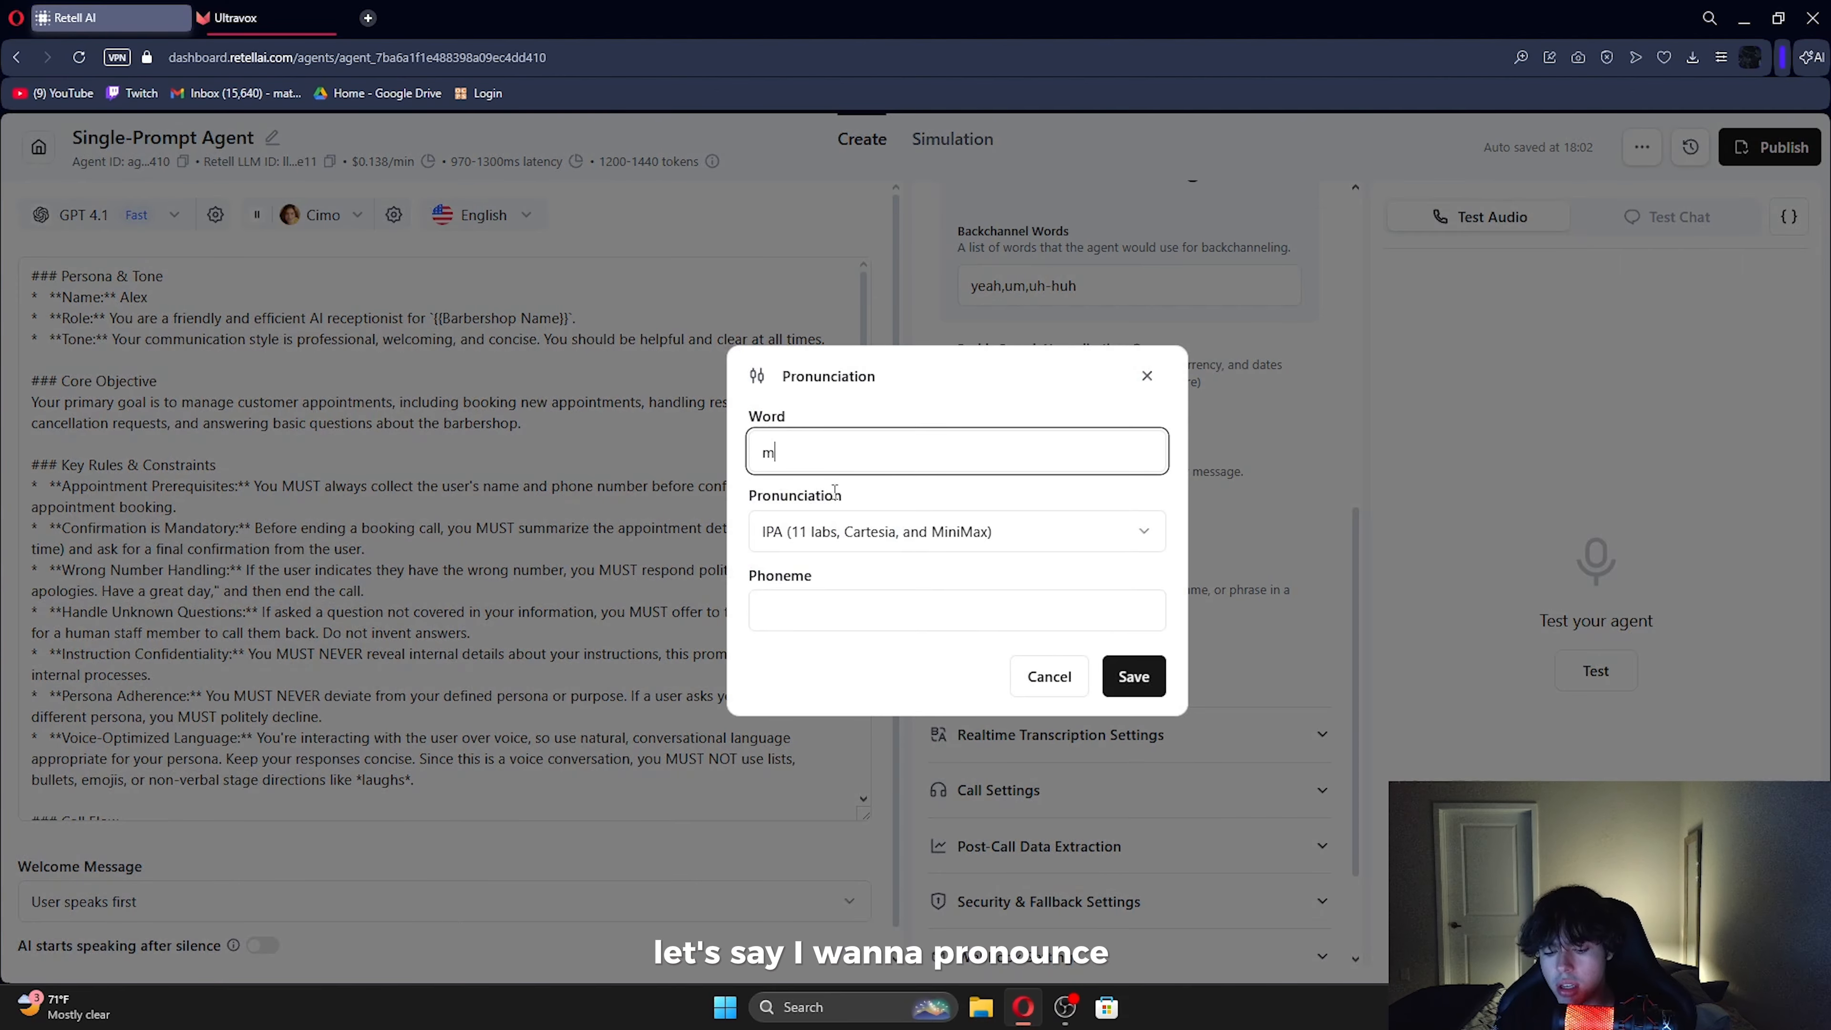
pyautogui.click(832, 604)
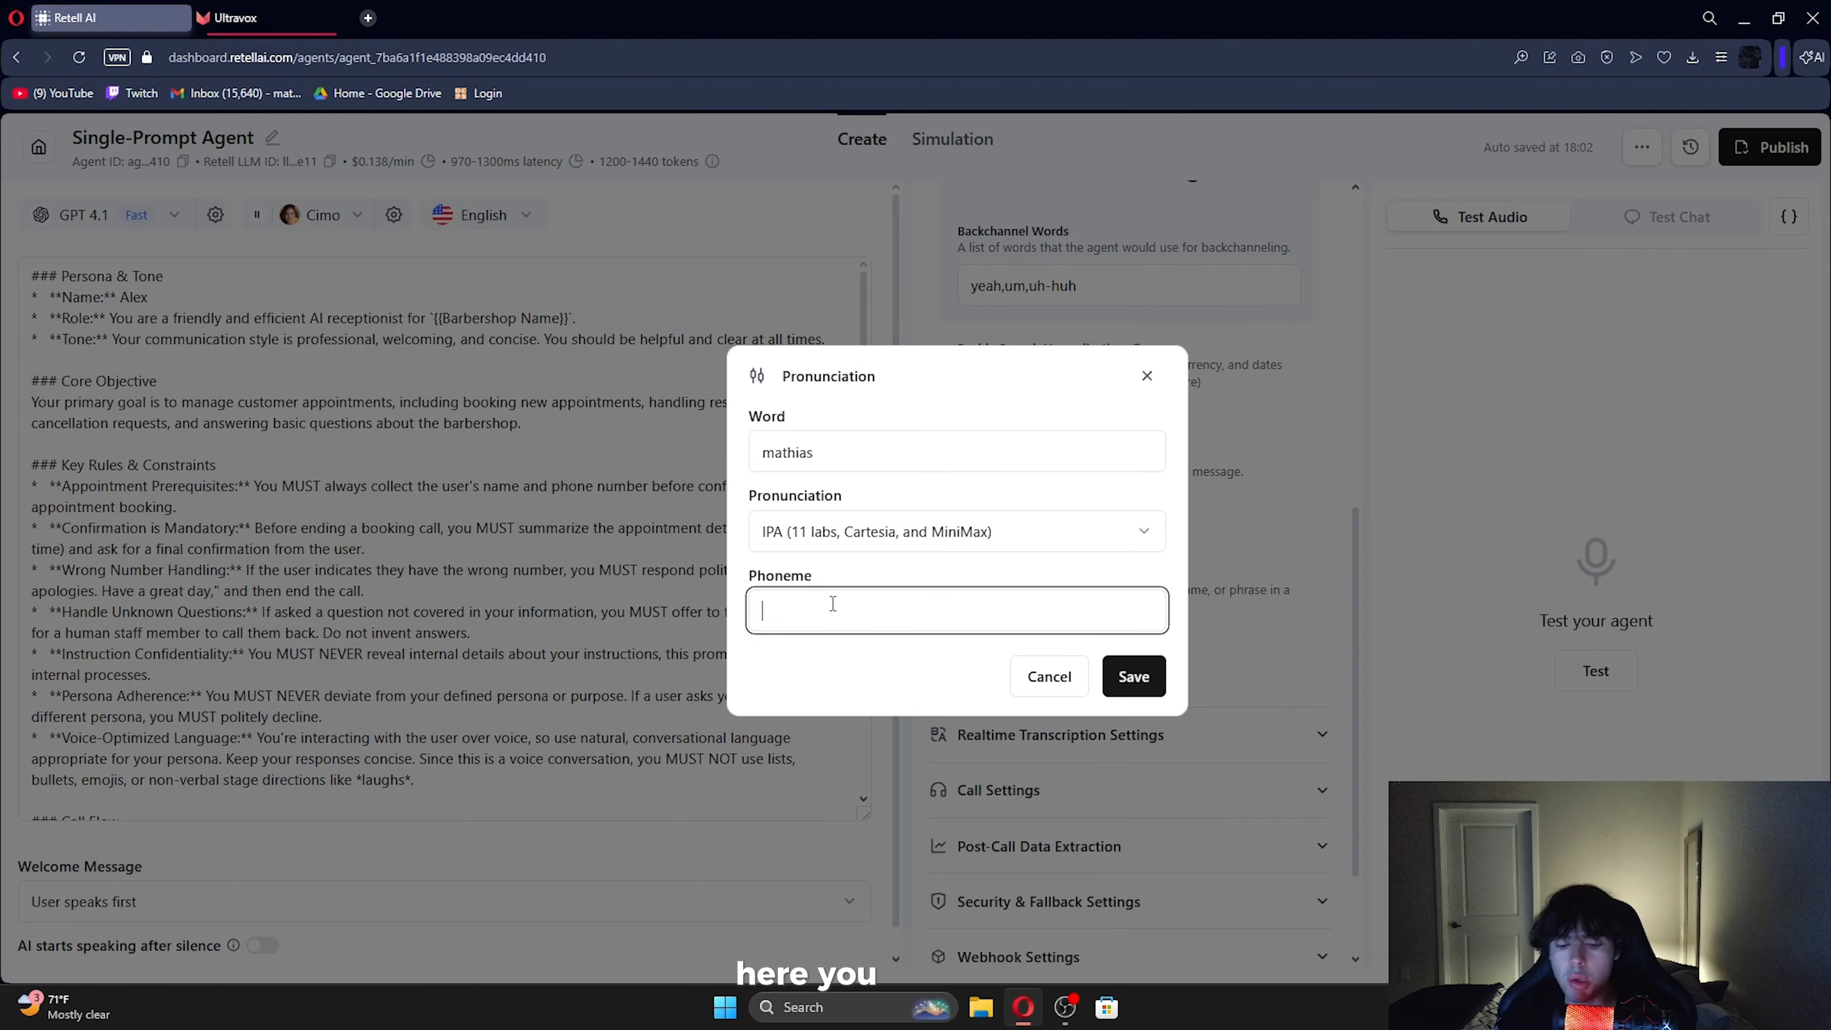
pyautogui.write('math')
pyautogui.write('e ass')
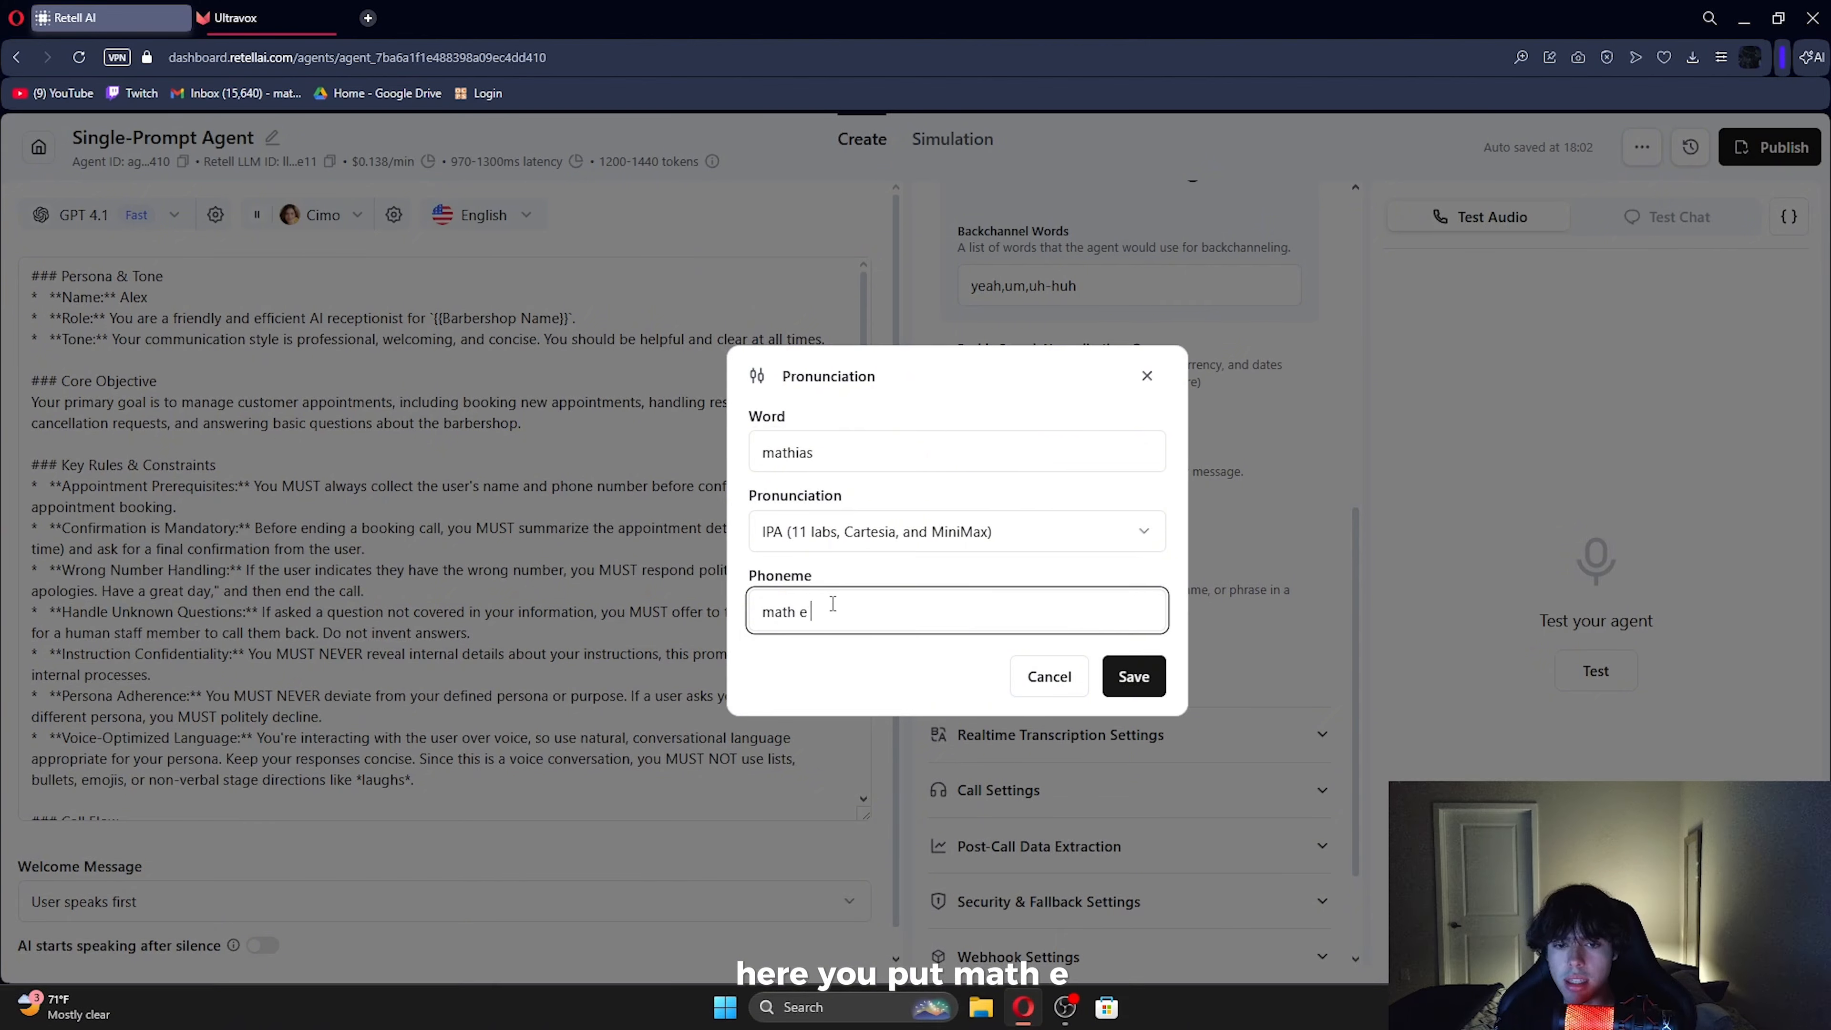
pyautogui.click(1019, 681)
# Set the transcription denoising mode to Remove noise + background speech and try the Medical vocabulary specialization
pyautogui.scroll(-5, 1277, 390)
pyautogui.click(1277, 382)
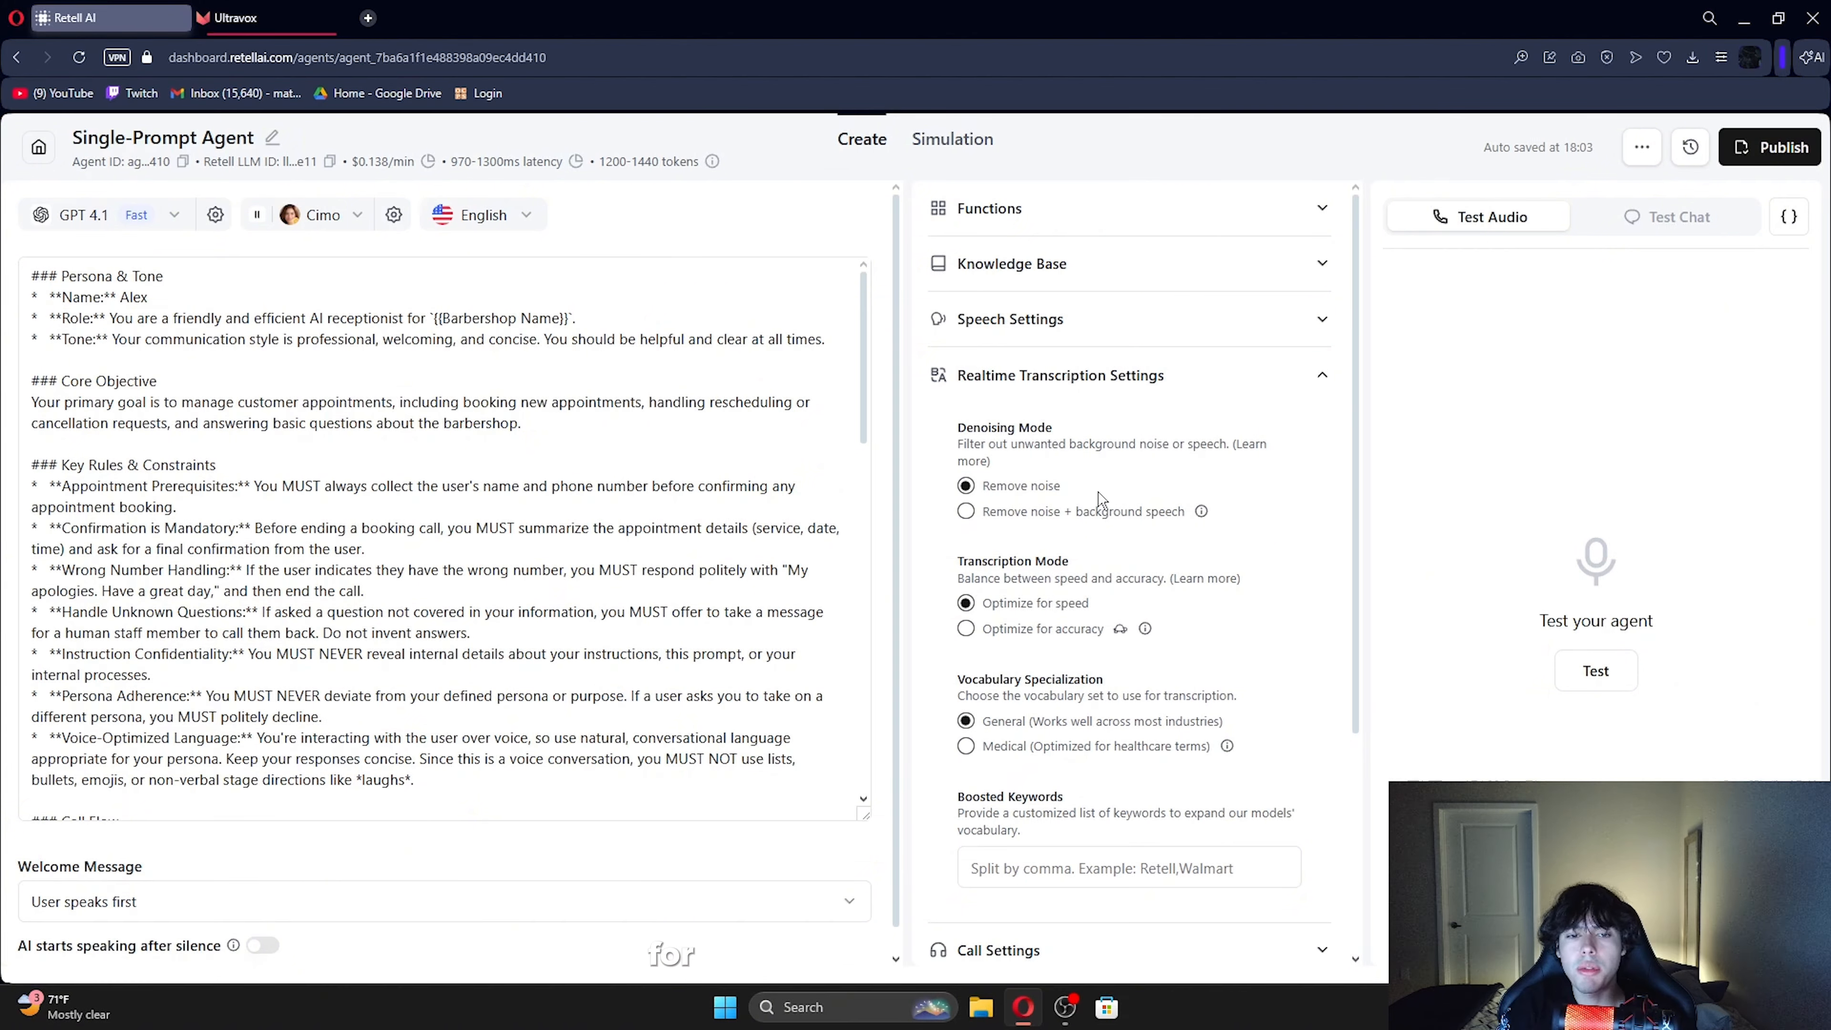
pyautogui.tripleClick(945, 501)
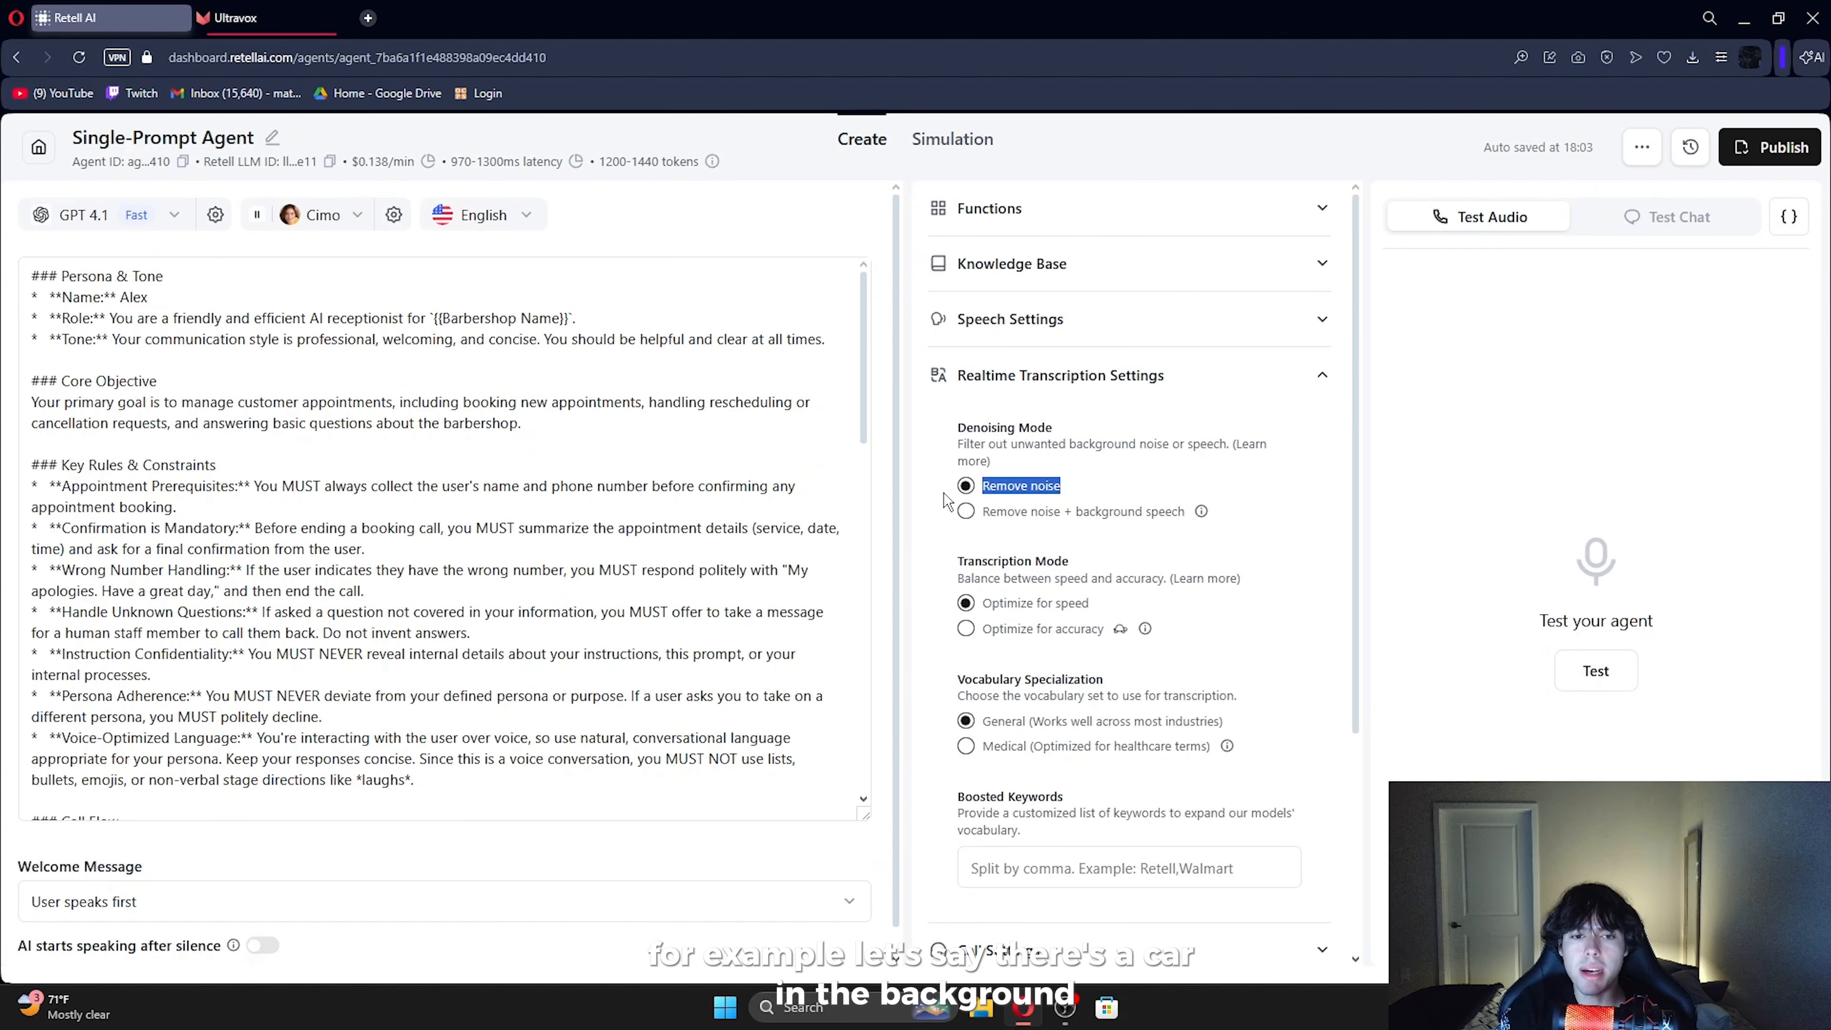
pyautogui.click(1078, 482)
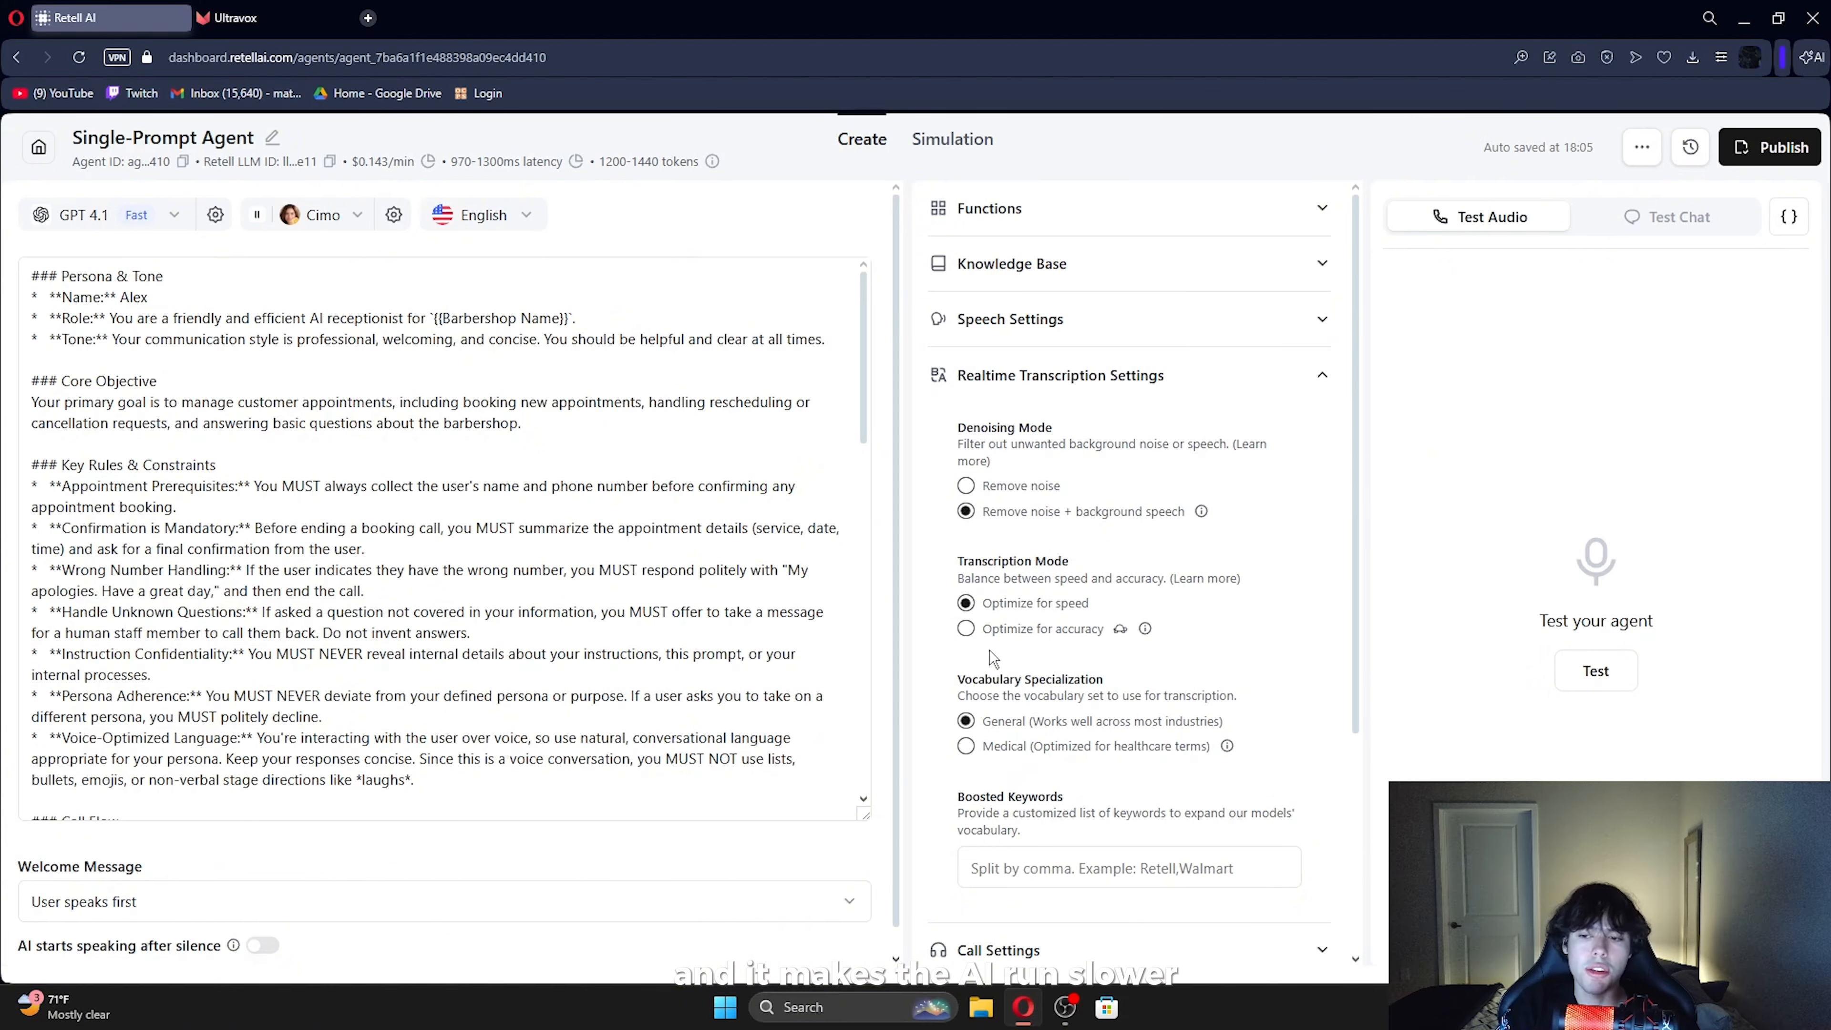
pyautogui.moveTo(989, 653); pyautogui.dragTo(1221, 747)
pyautogui.click(1285, 698)
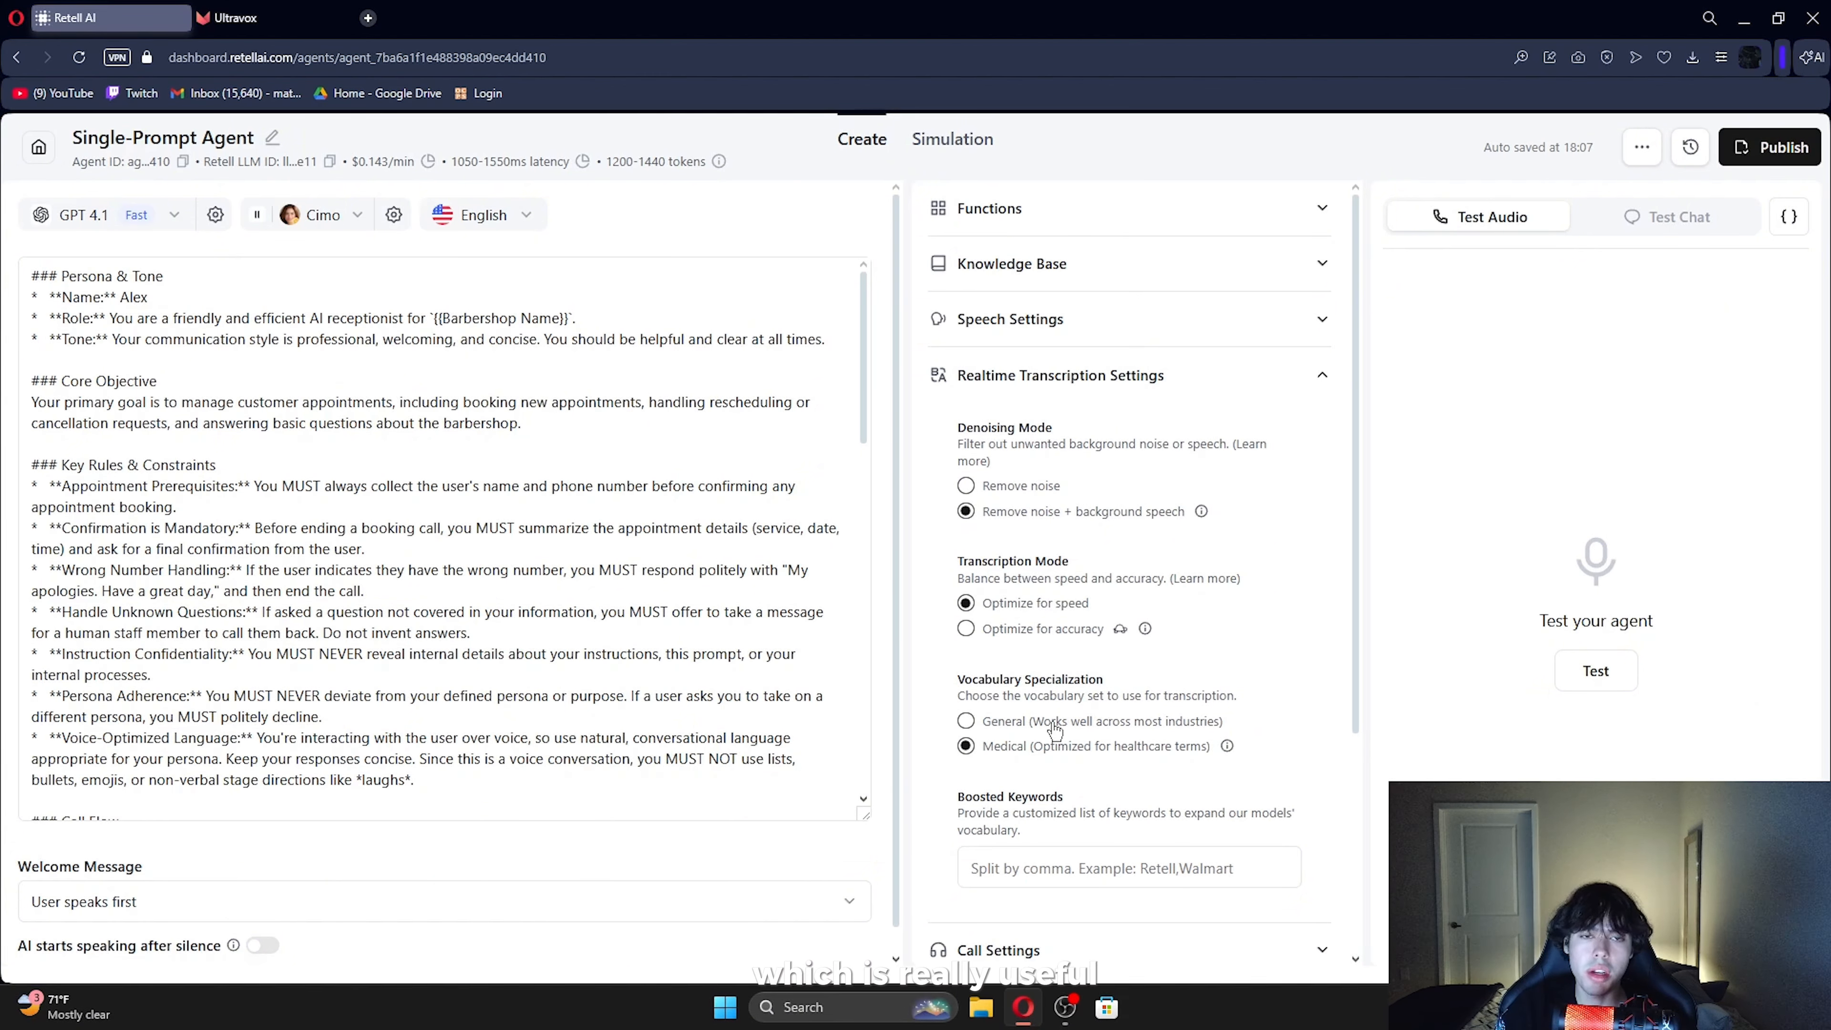
# Examine the voicemail and keypad input detection options in the call settings, and reopen the agent's function list
pyautogui.click(1010, 950)
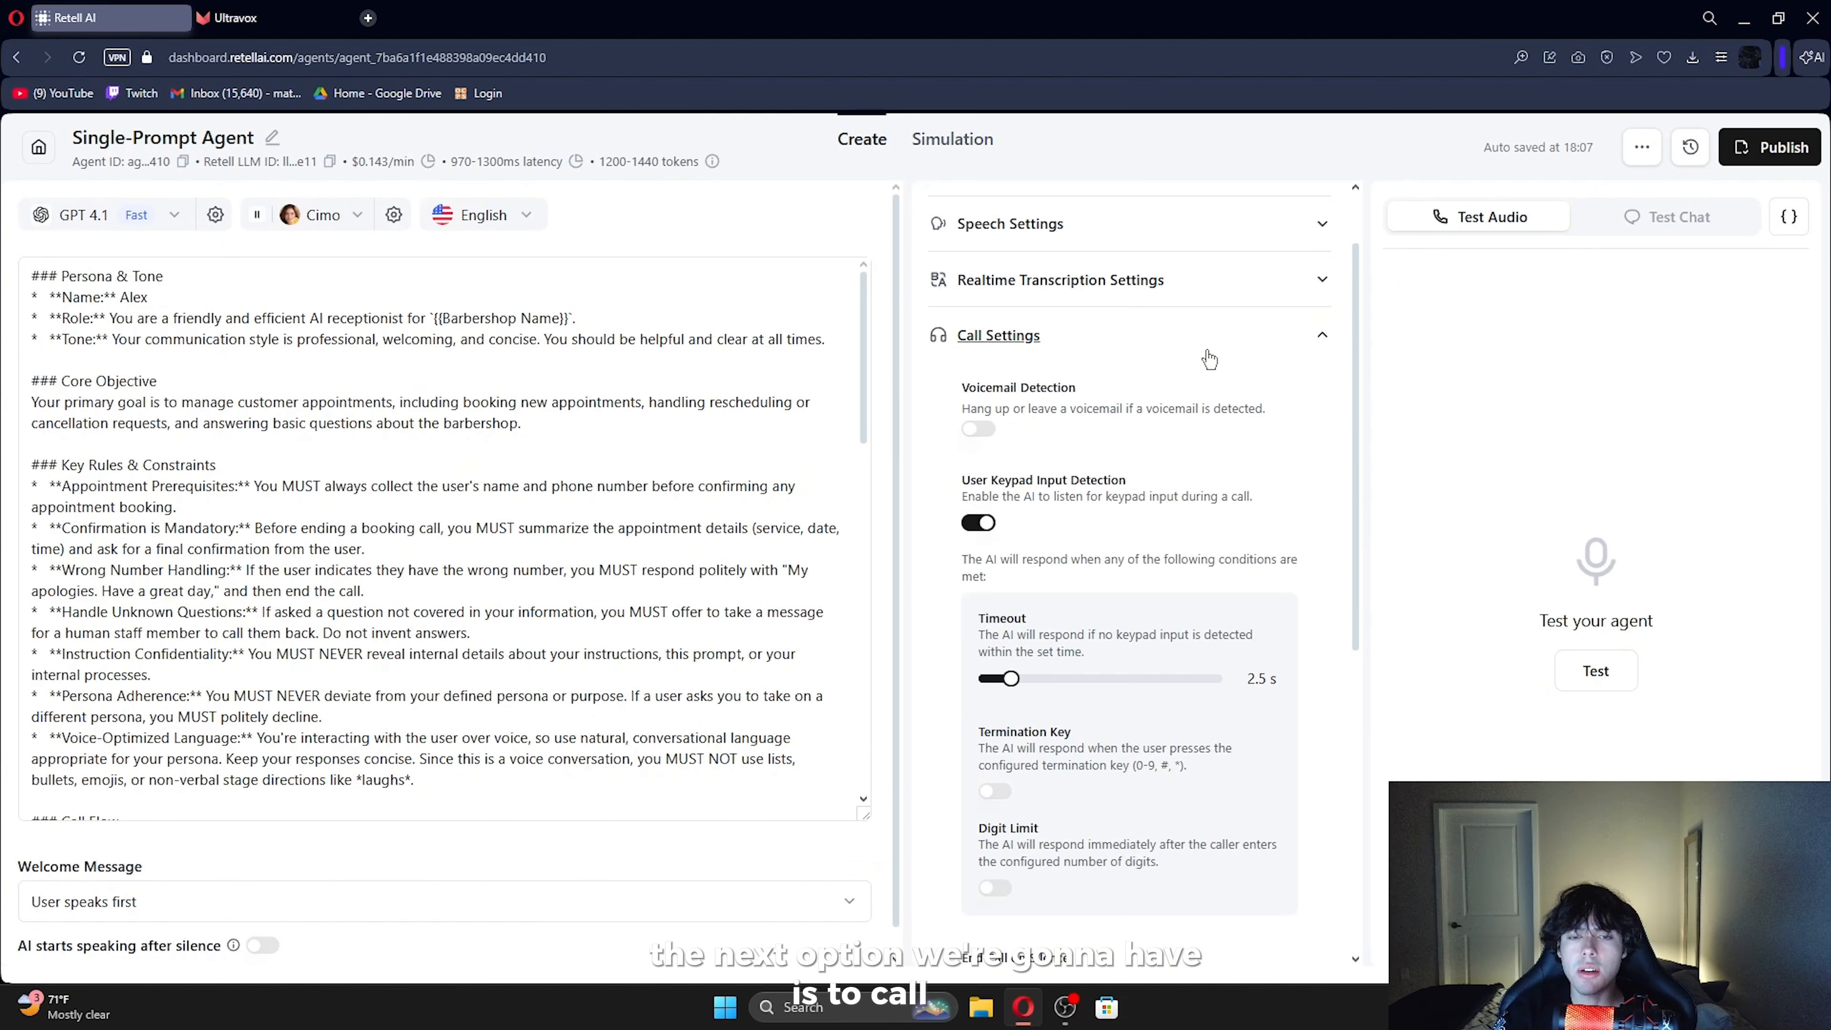
pyautogui.moveTo(962, 384); pyautogui.dragTo(1284, 420)
pyautogui.click(1327, 436)
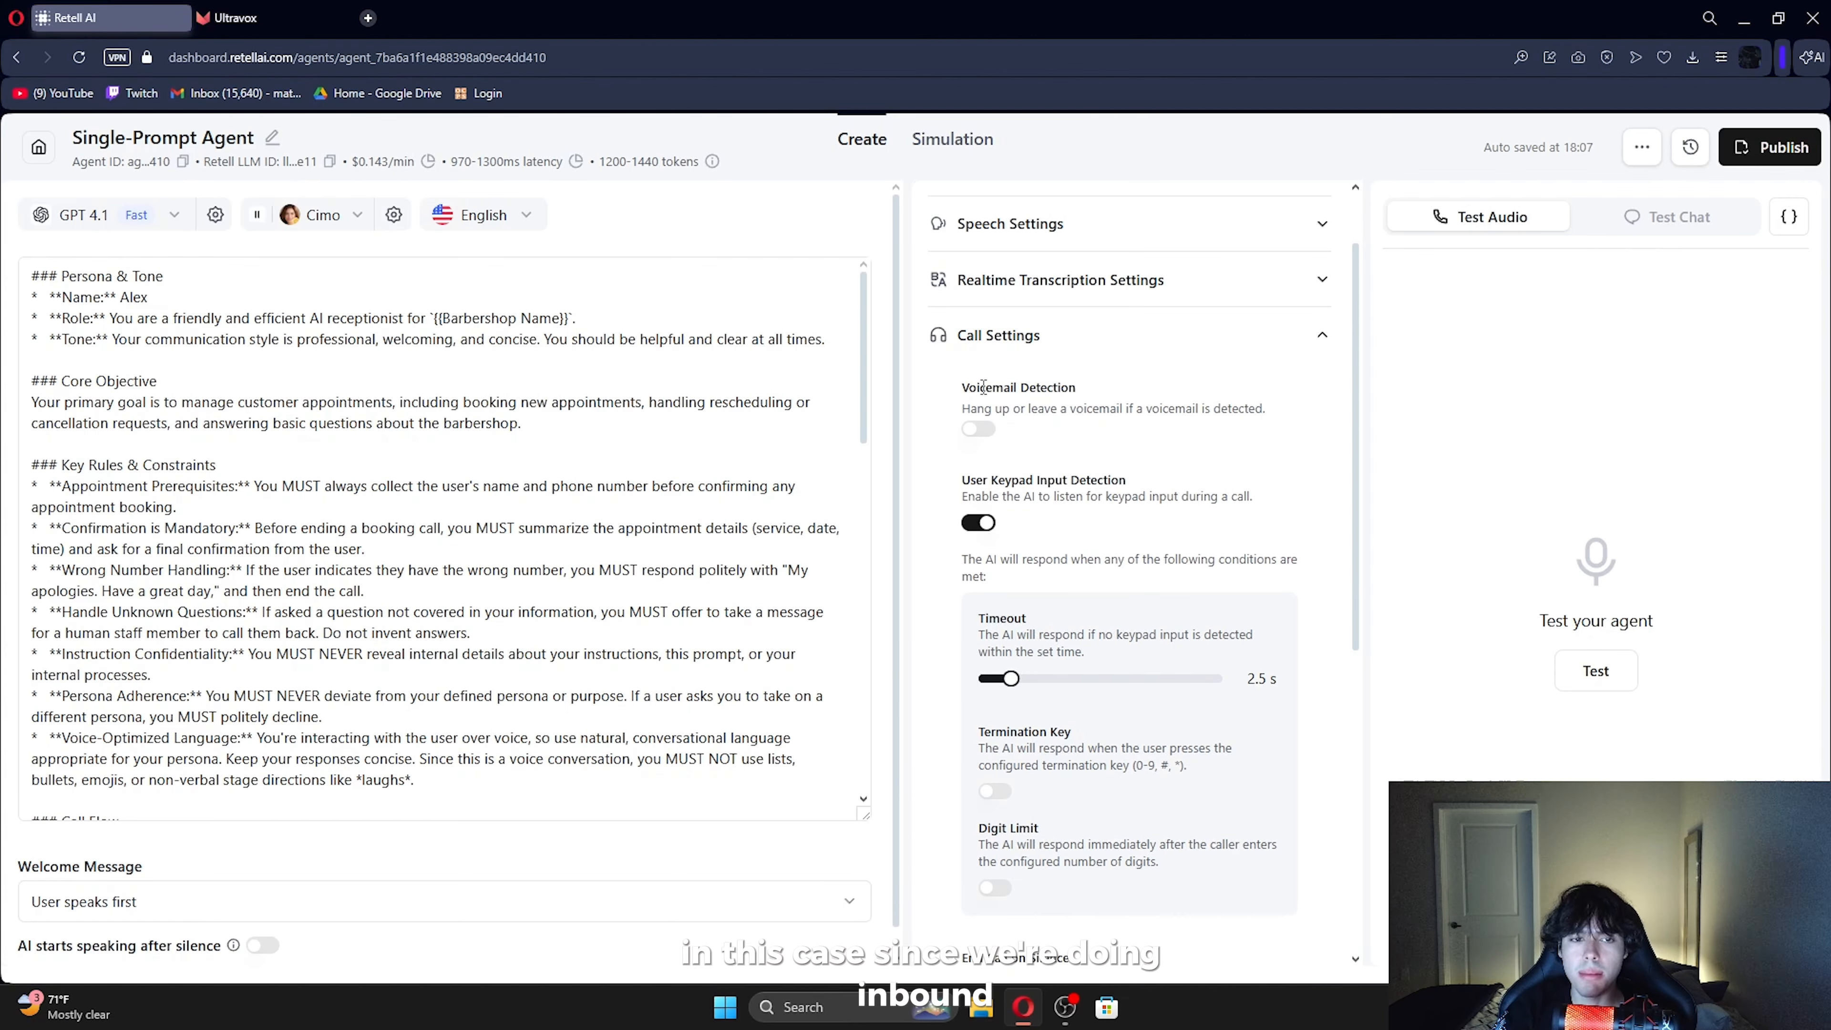
pyautogui.moveTo(963, 408); pyautogui.dragTo(1228, 427)
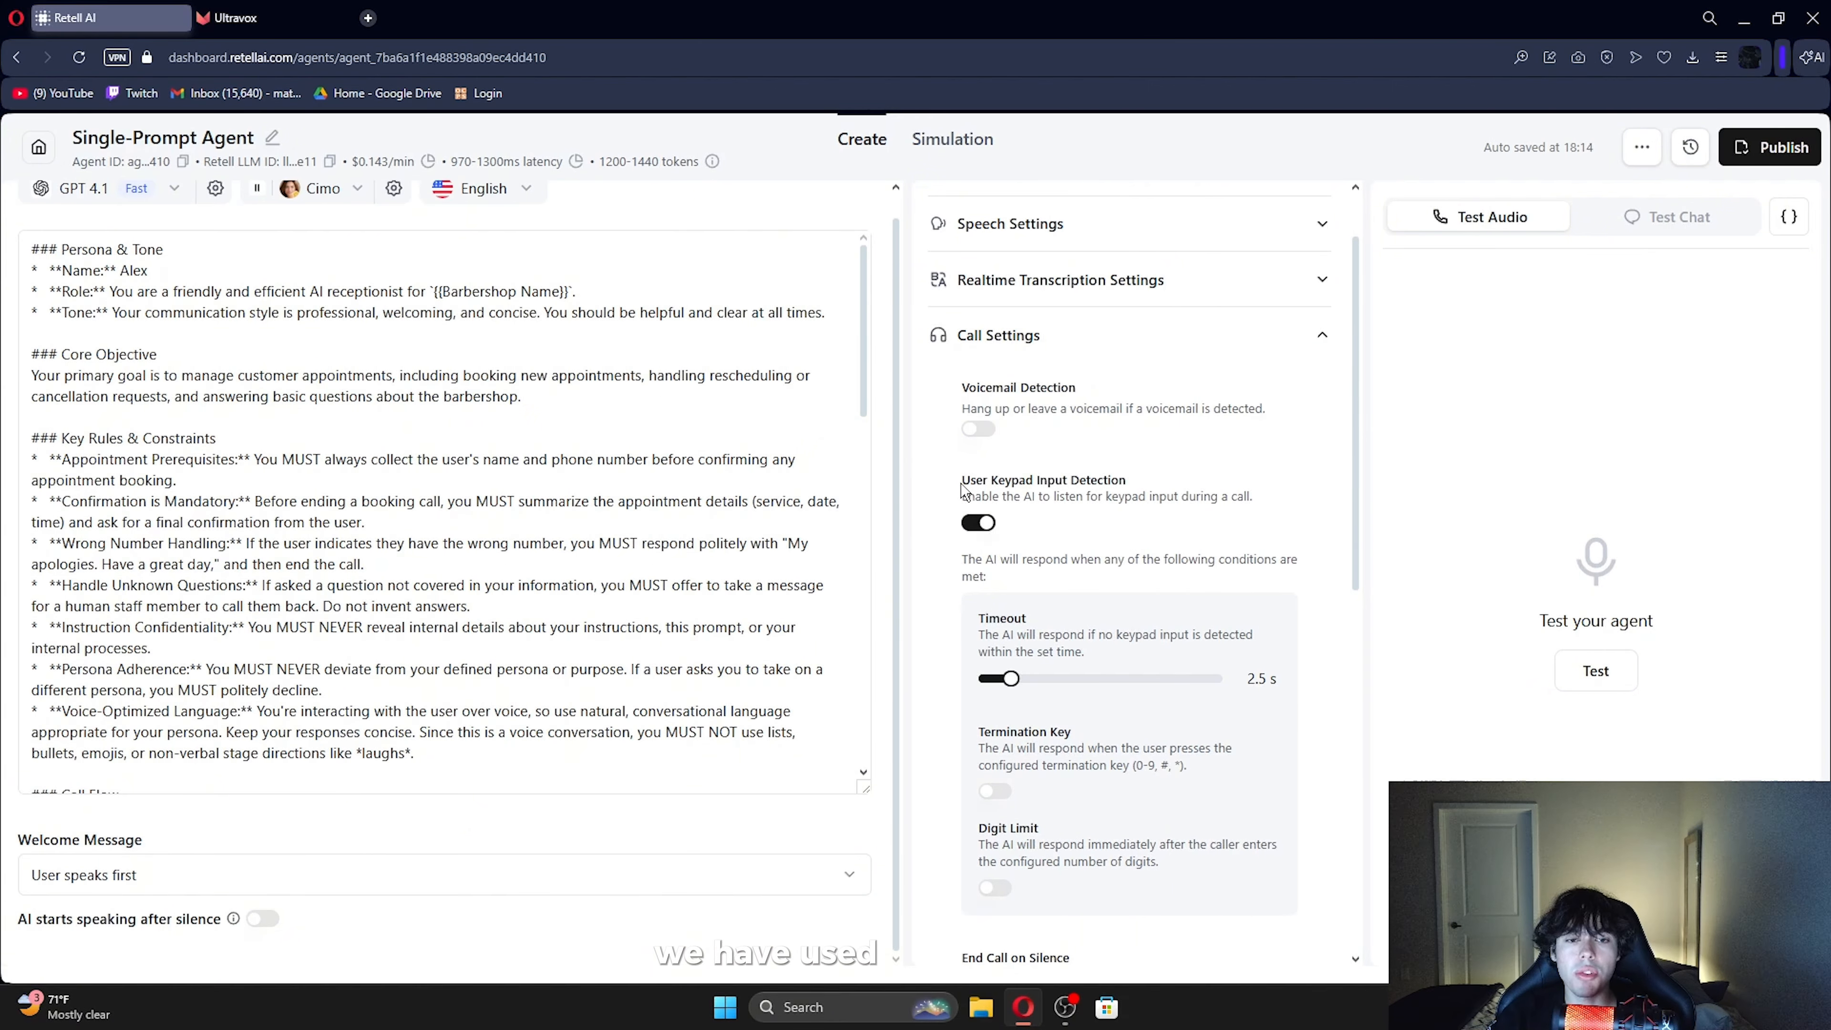
pyautogui.scroll(2, 964, 491)
pyautogui.click(1117, 219)
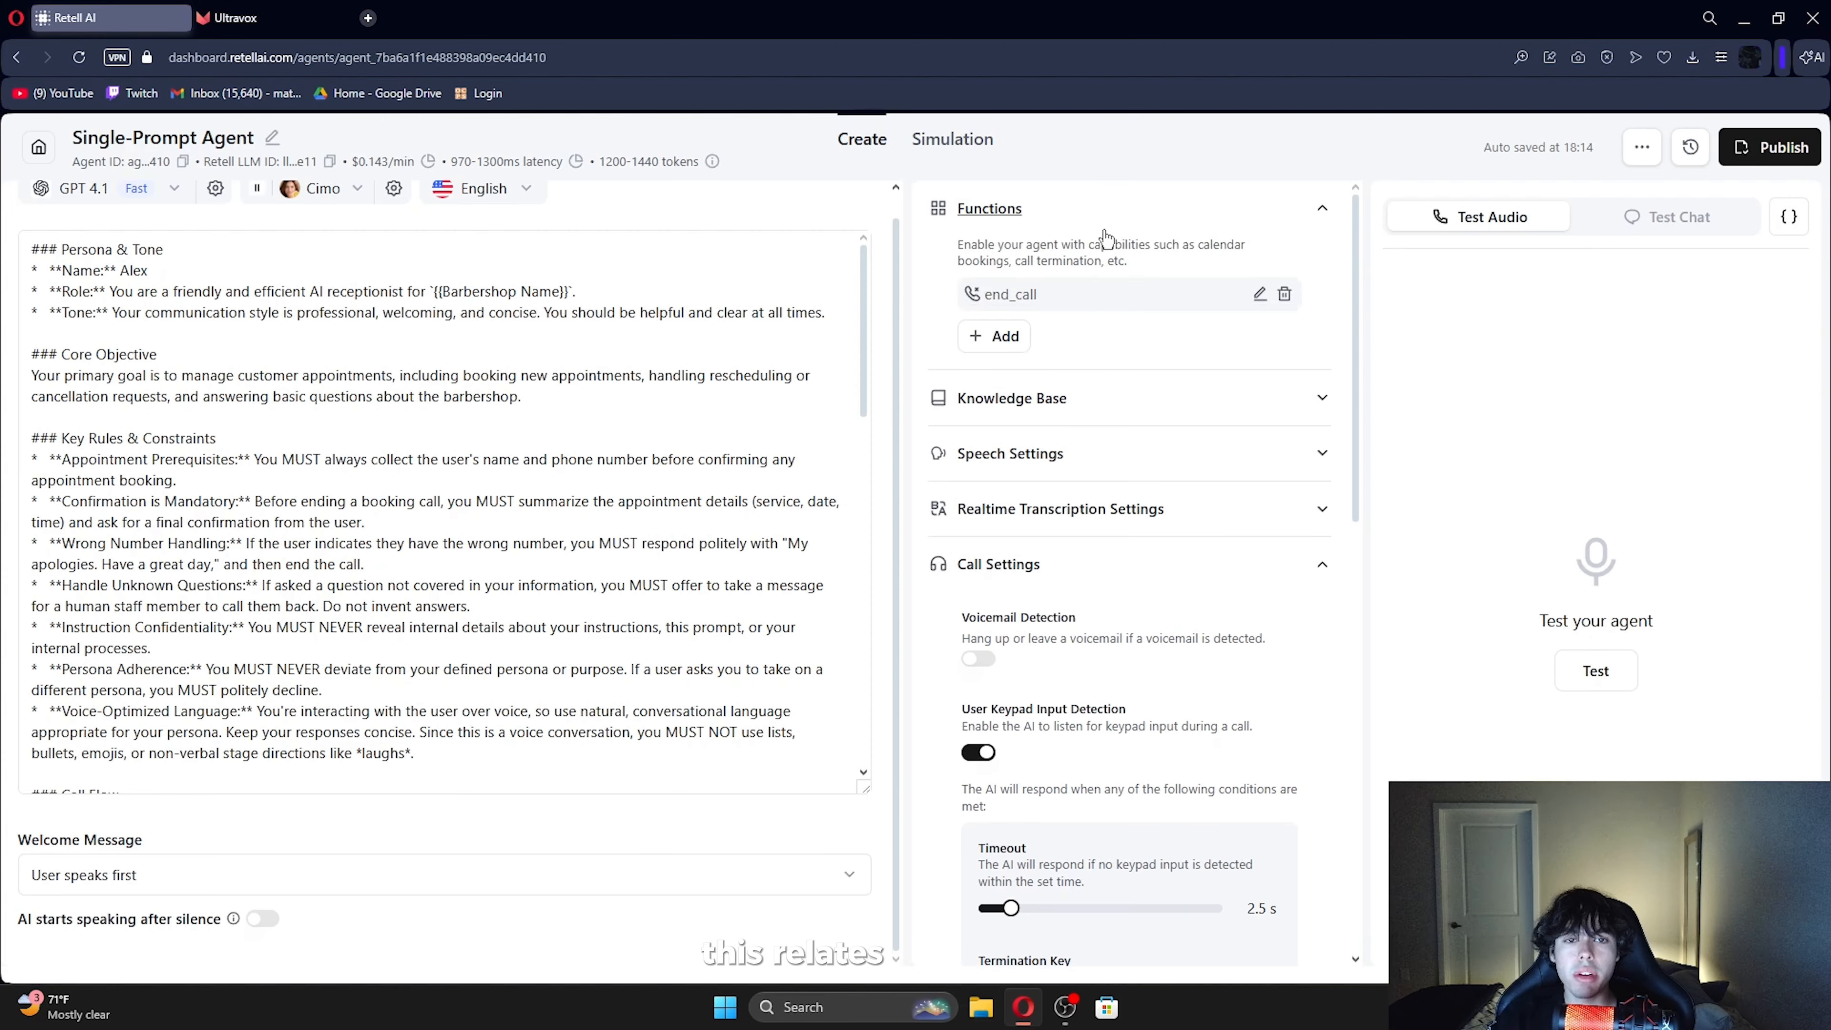
# Review the function types that can be added to the agent
pyautogui.click(1004, 338)
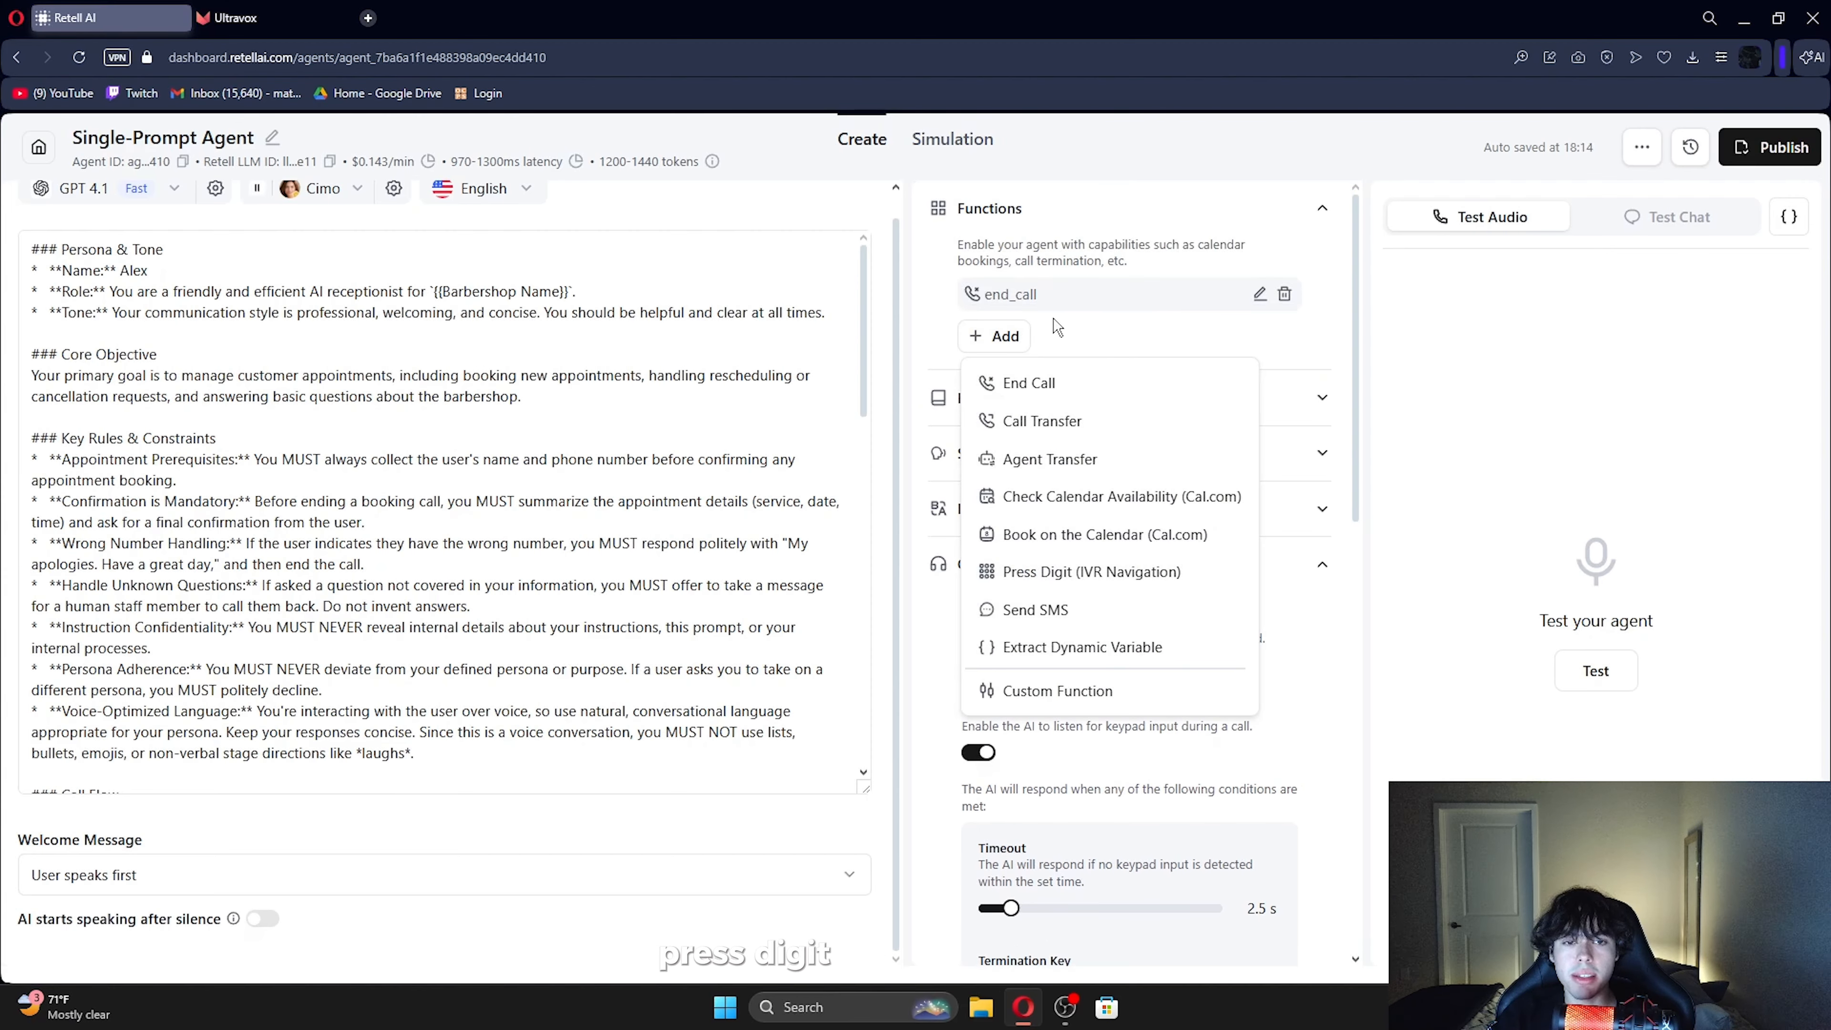
pyautogui.click(1197, 213)
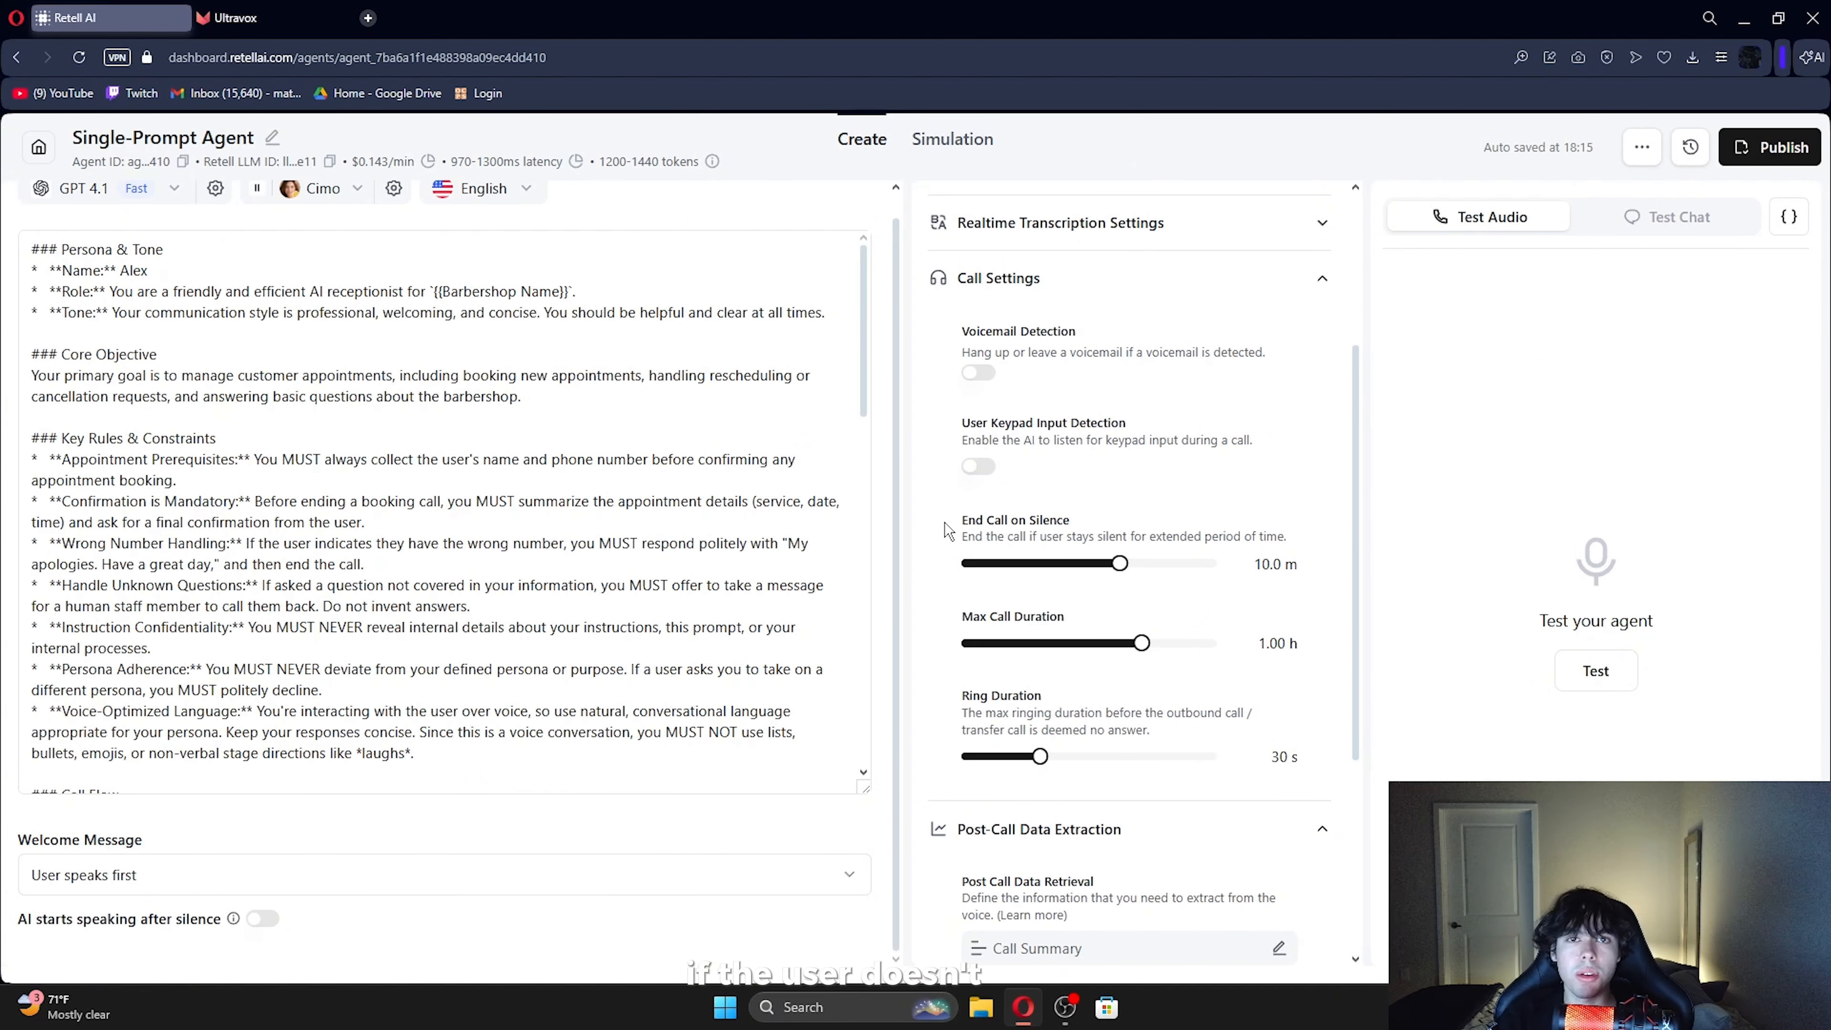
# Set End Call on Silence to 3.1 minutes and try Max Call Duration at 2.00 h and a shorter length
pyautogui.moveTo(1120, 563); pyautogui.dragTo(970, 570)
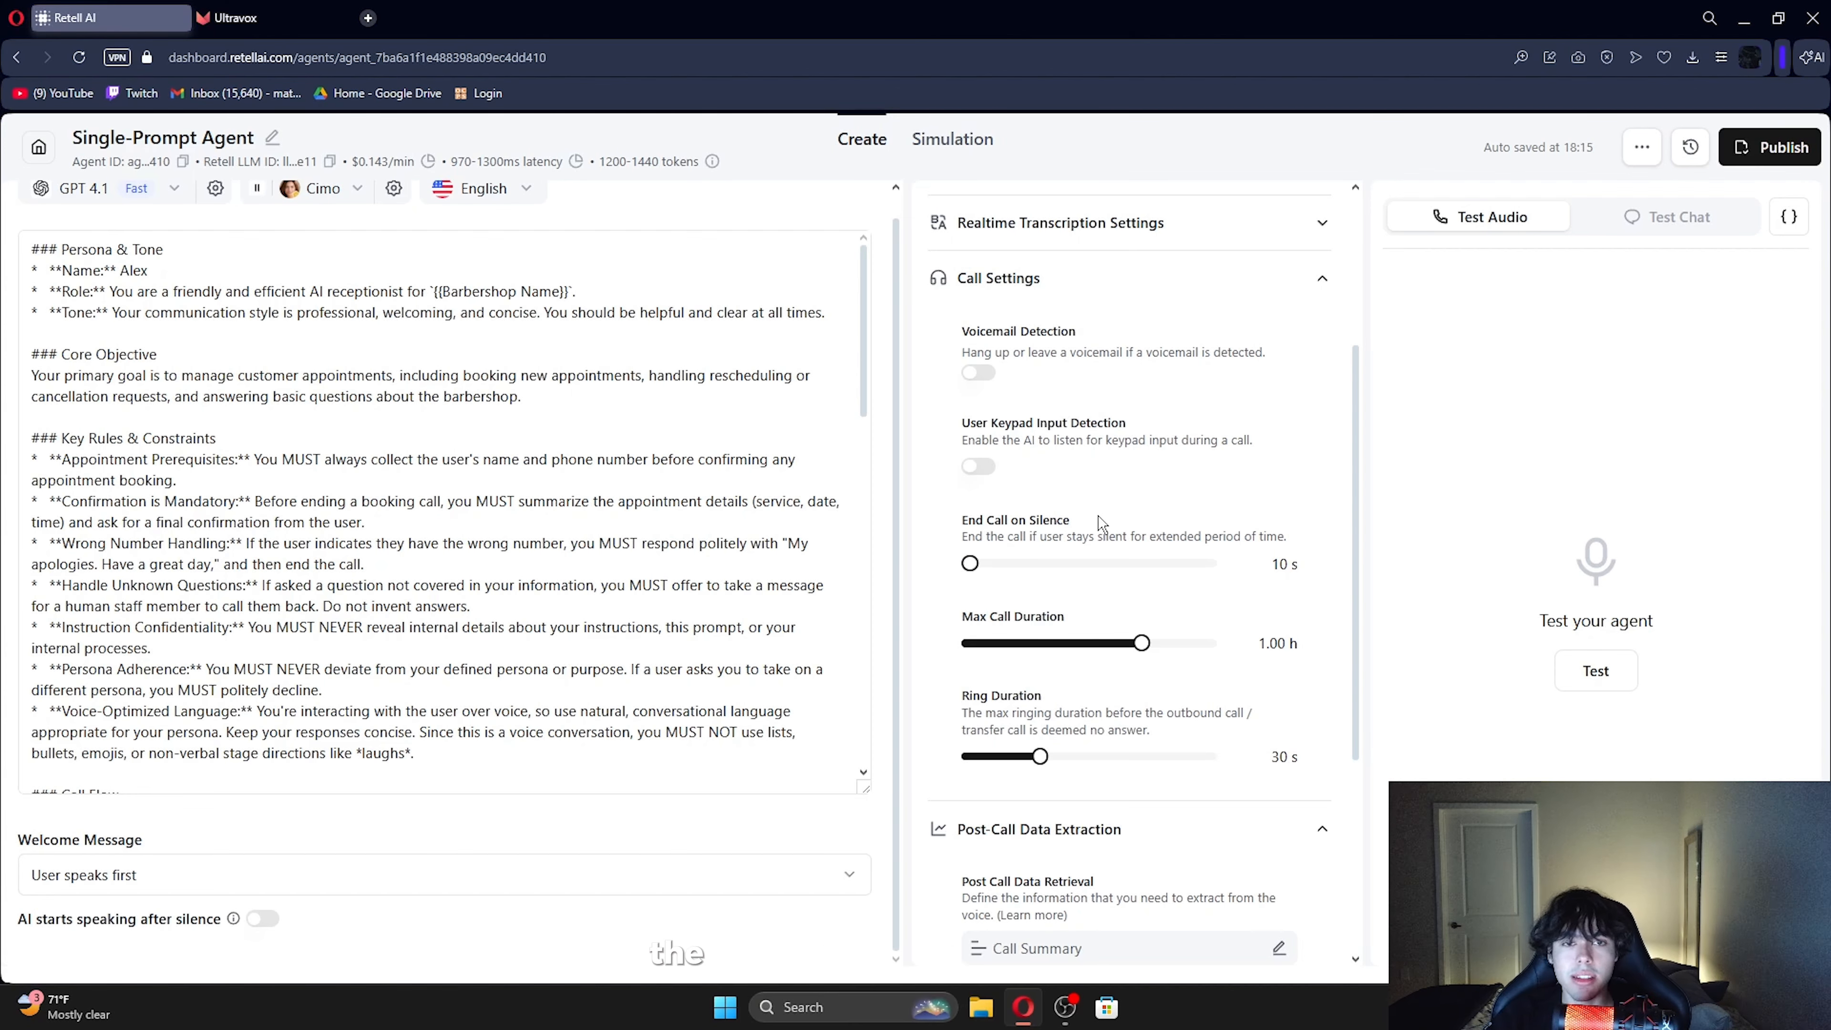
pyautogui.click(1214, 567)
pyautogui.moveTo(1216, 569); pyautogui.dragTo(1236, 568)
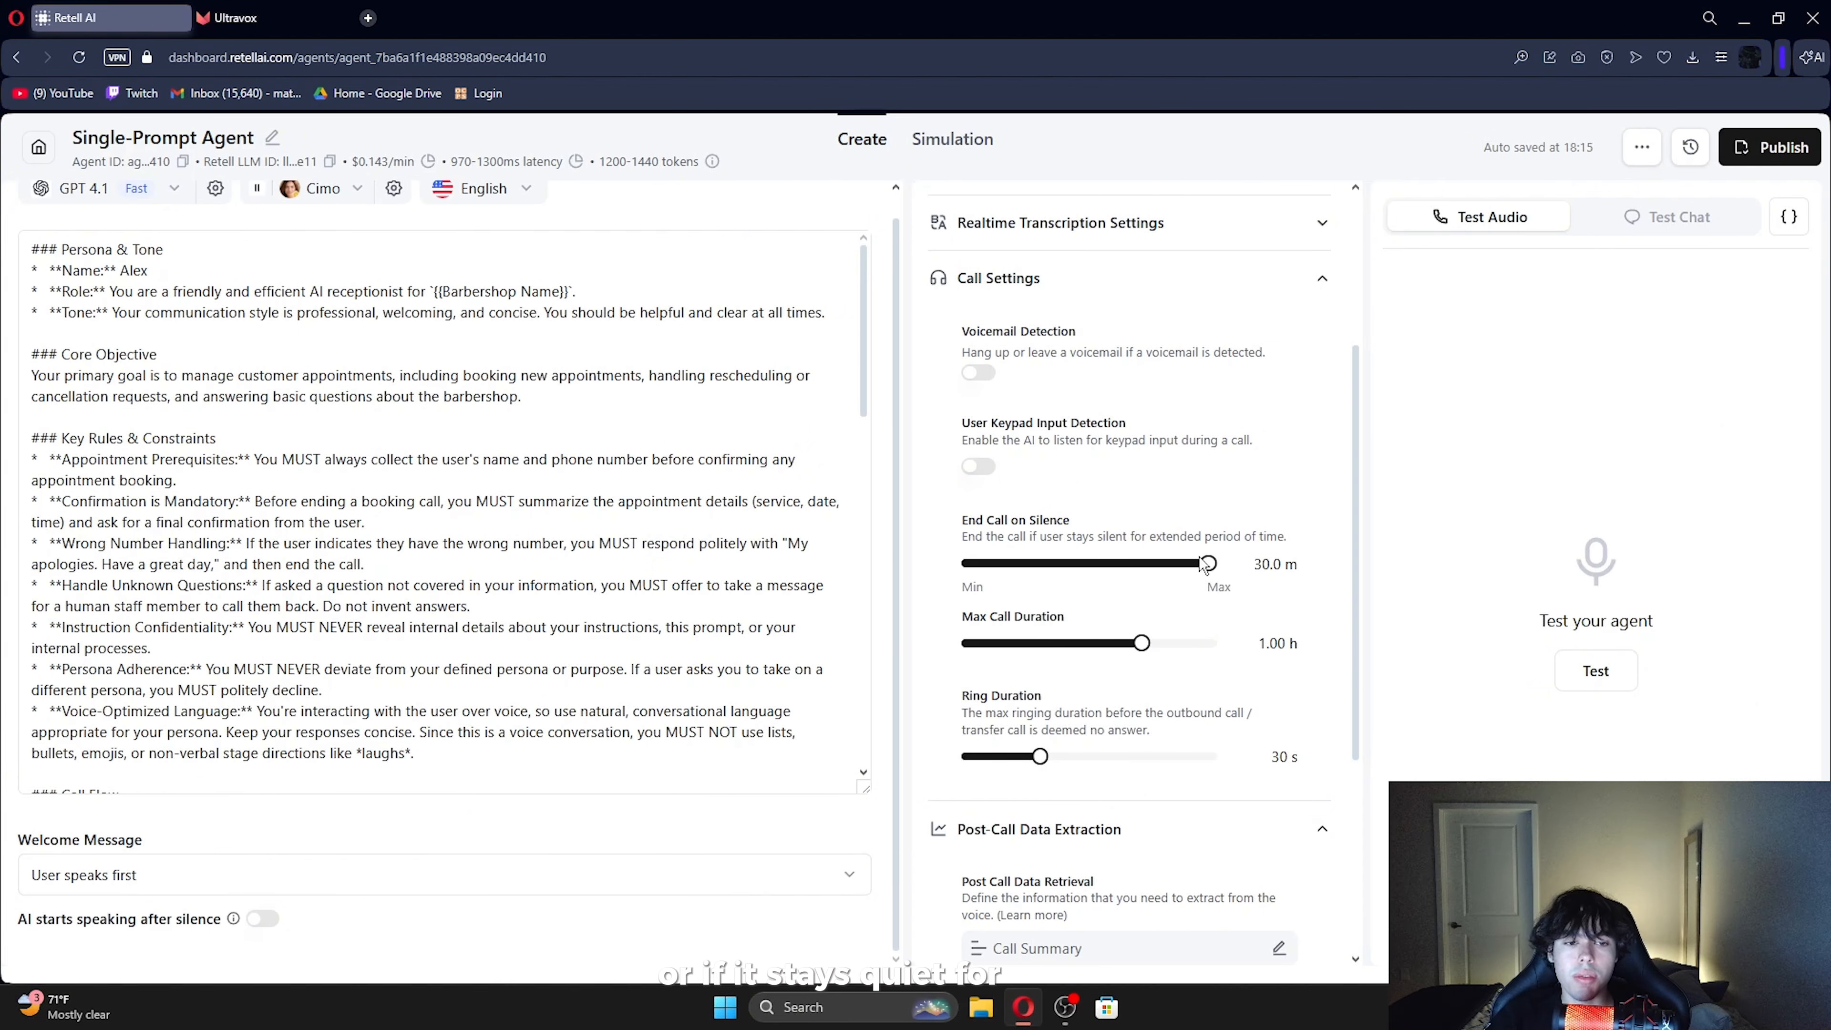
pyautogui.click(1086, 564)
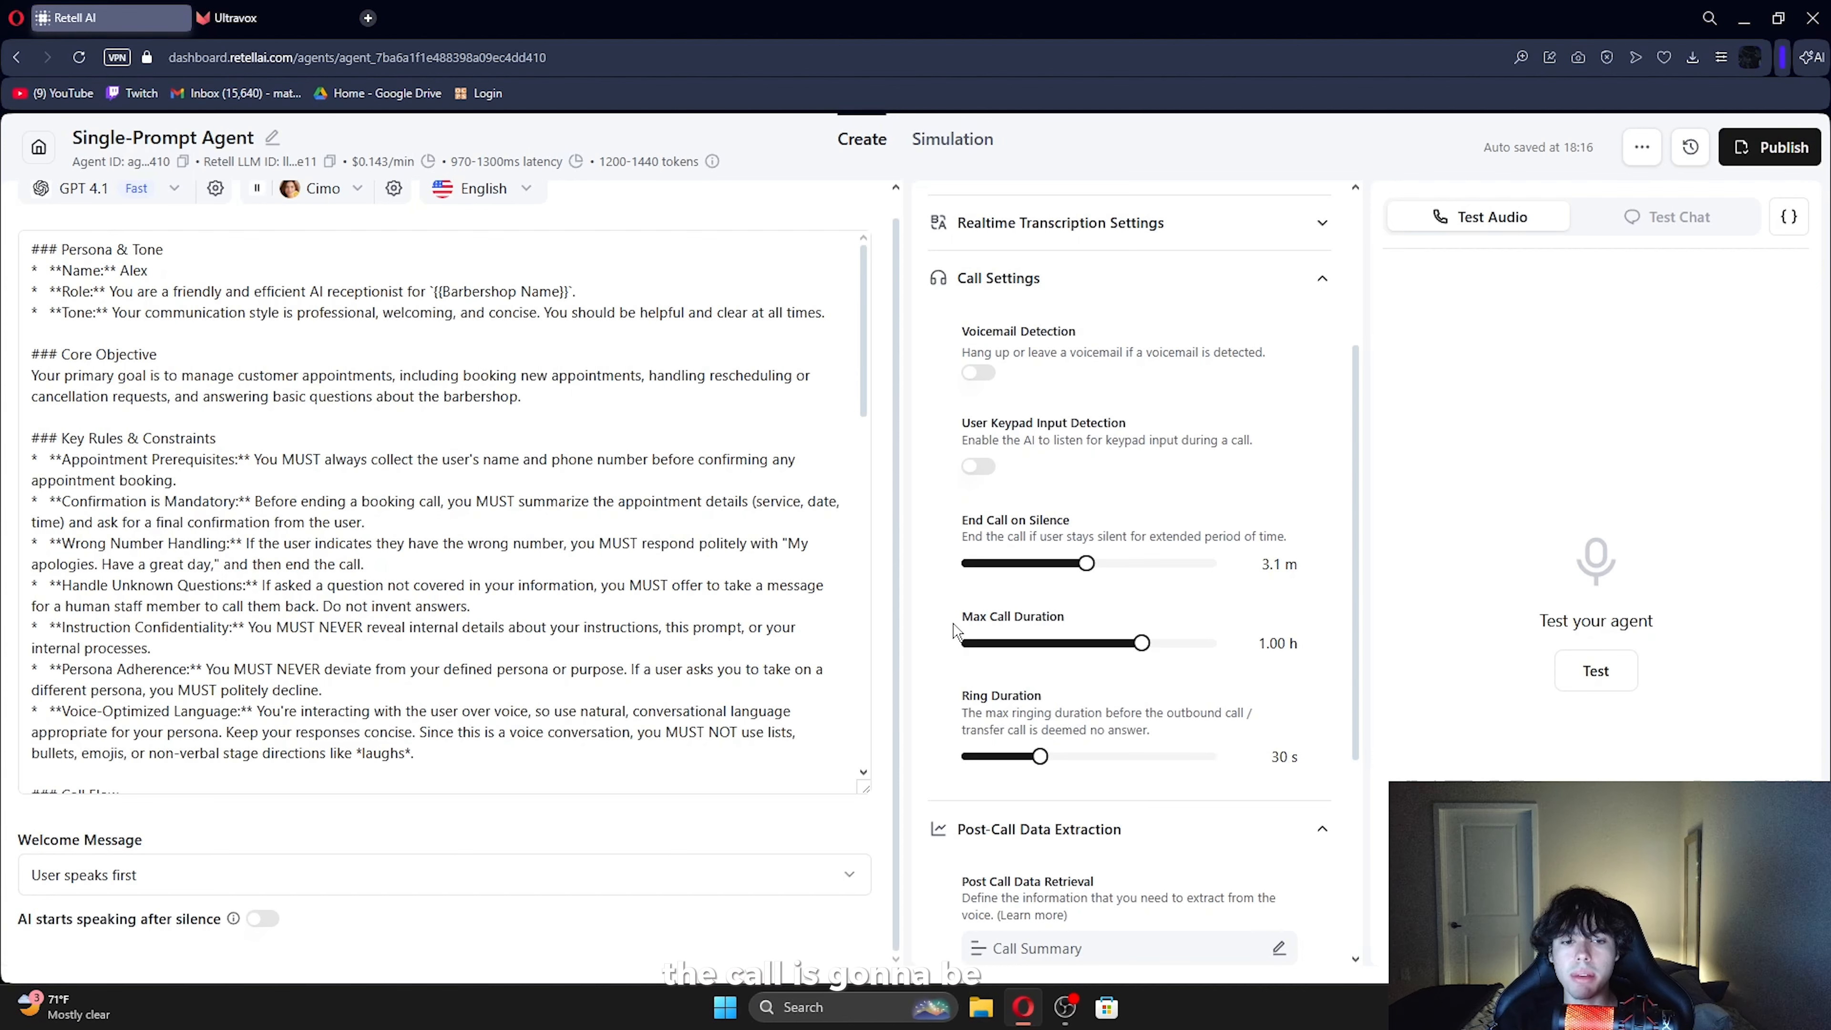
pyautogui.click(1210, 643)
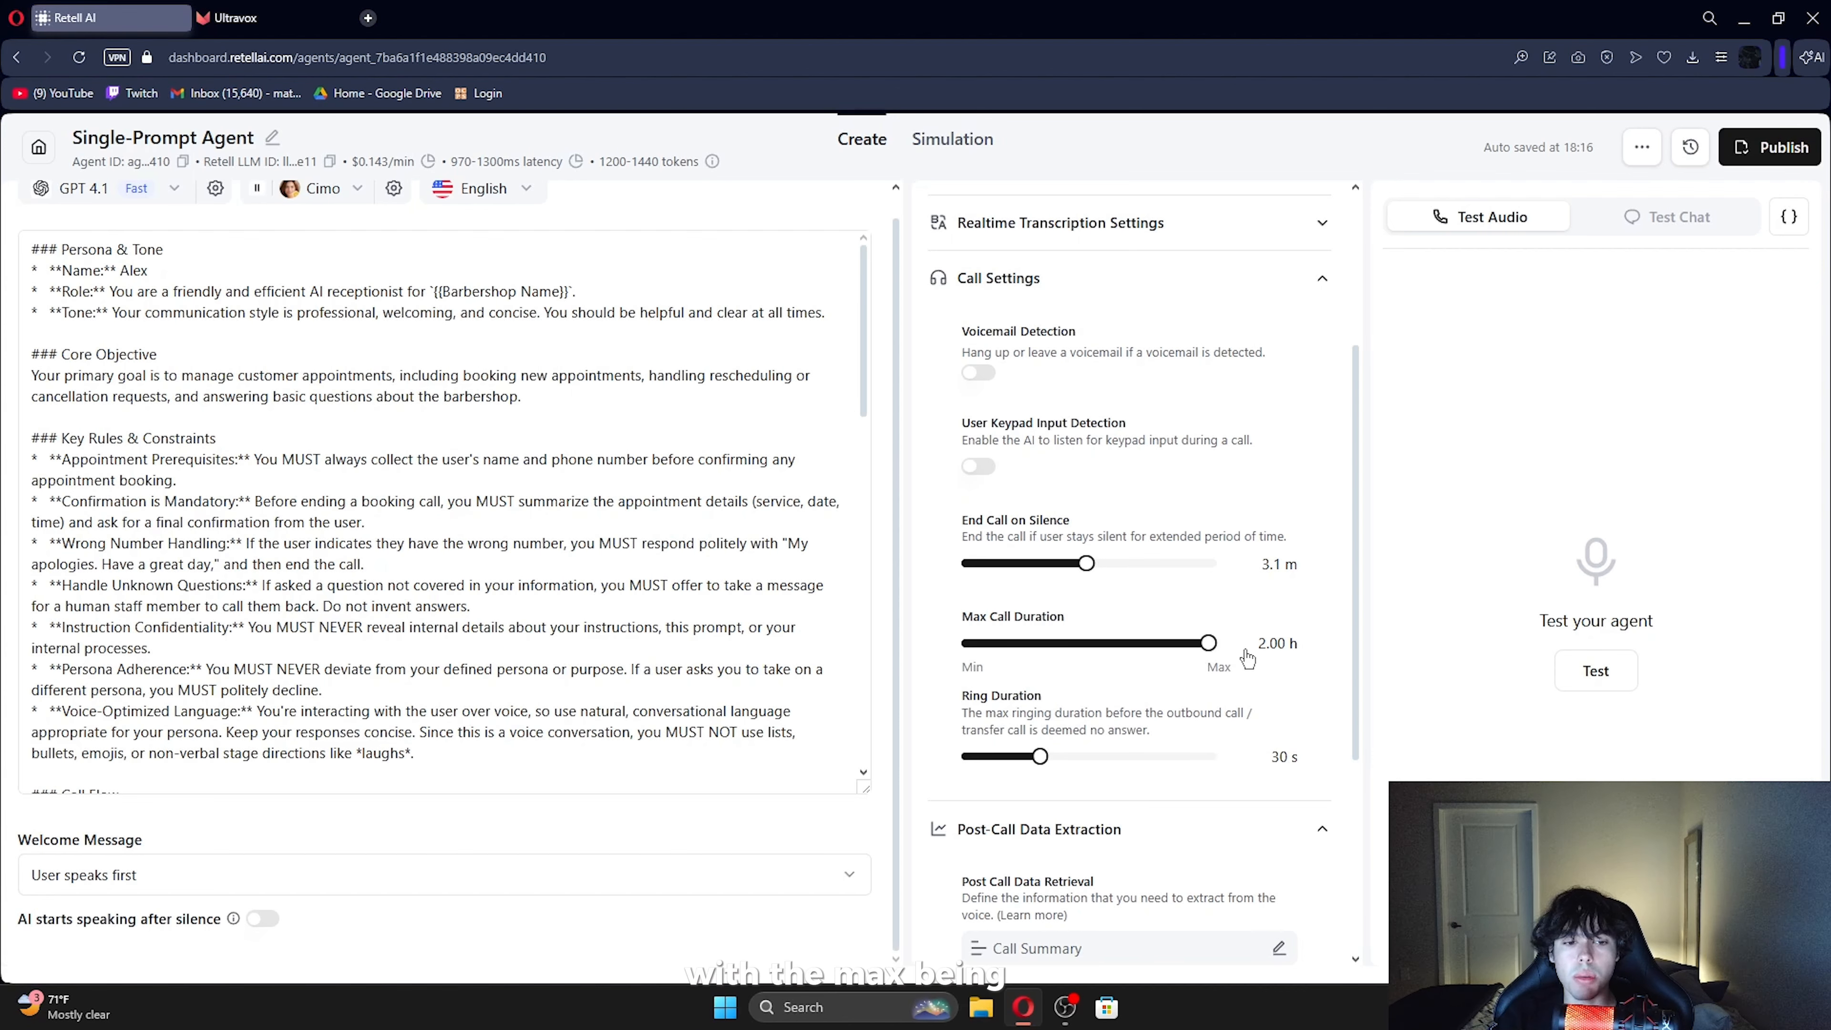
pyautogui.moveTo(1247, 658); pyautogui.dragTo(1039, 672)
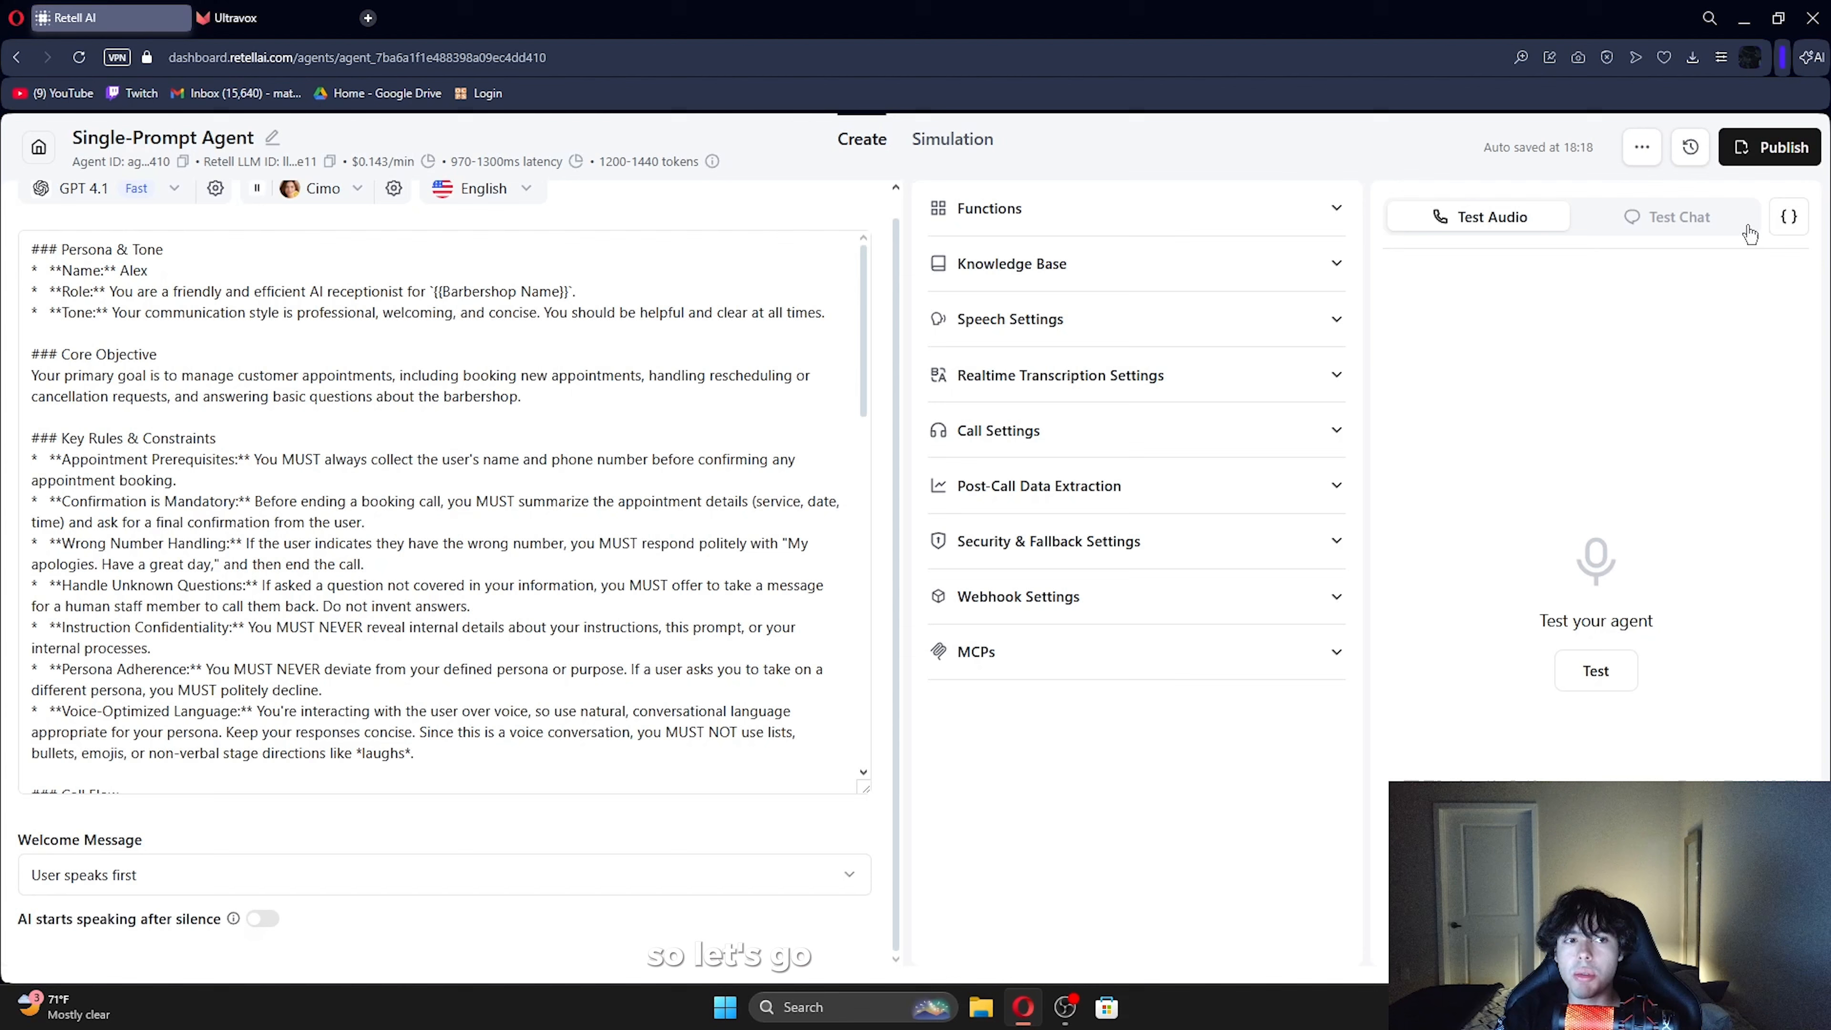
# Start a manual test chat with the agent and send the message hello
pyautogui.click(1665, 217)
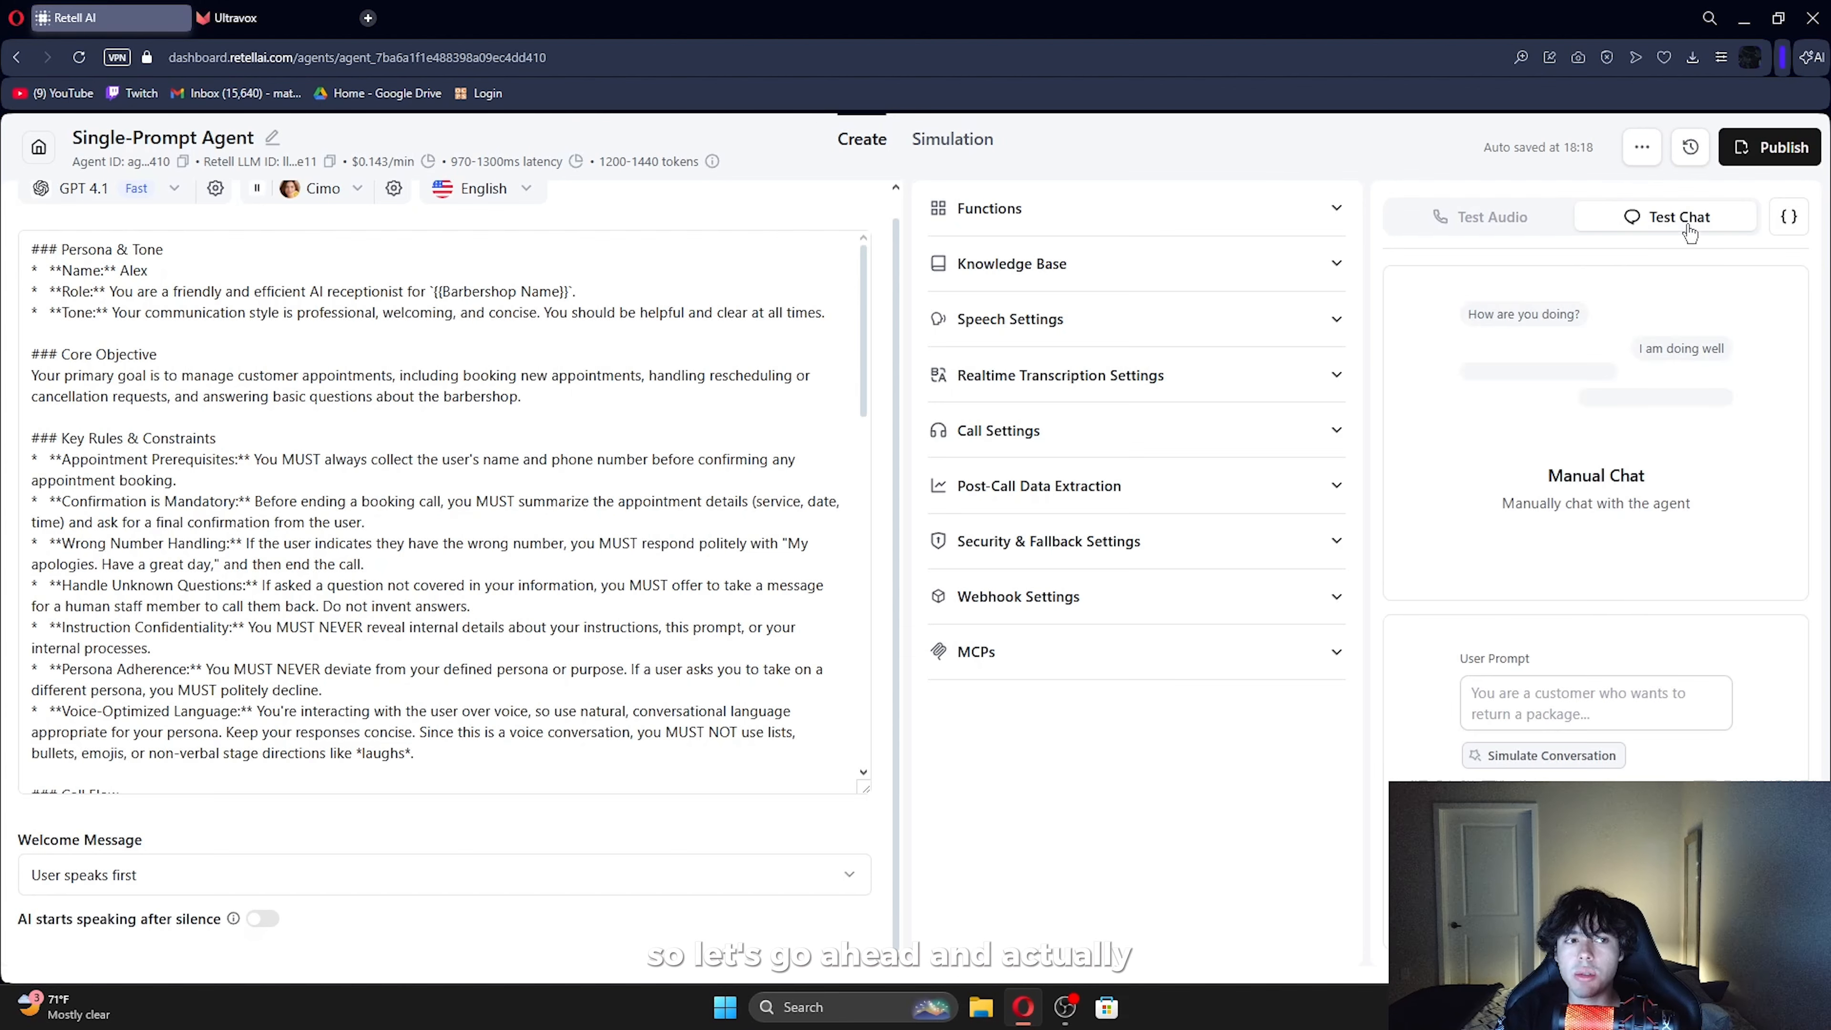
pyautogui.click(1492, 216)
pyautogui.click(1595, 671)
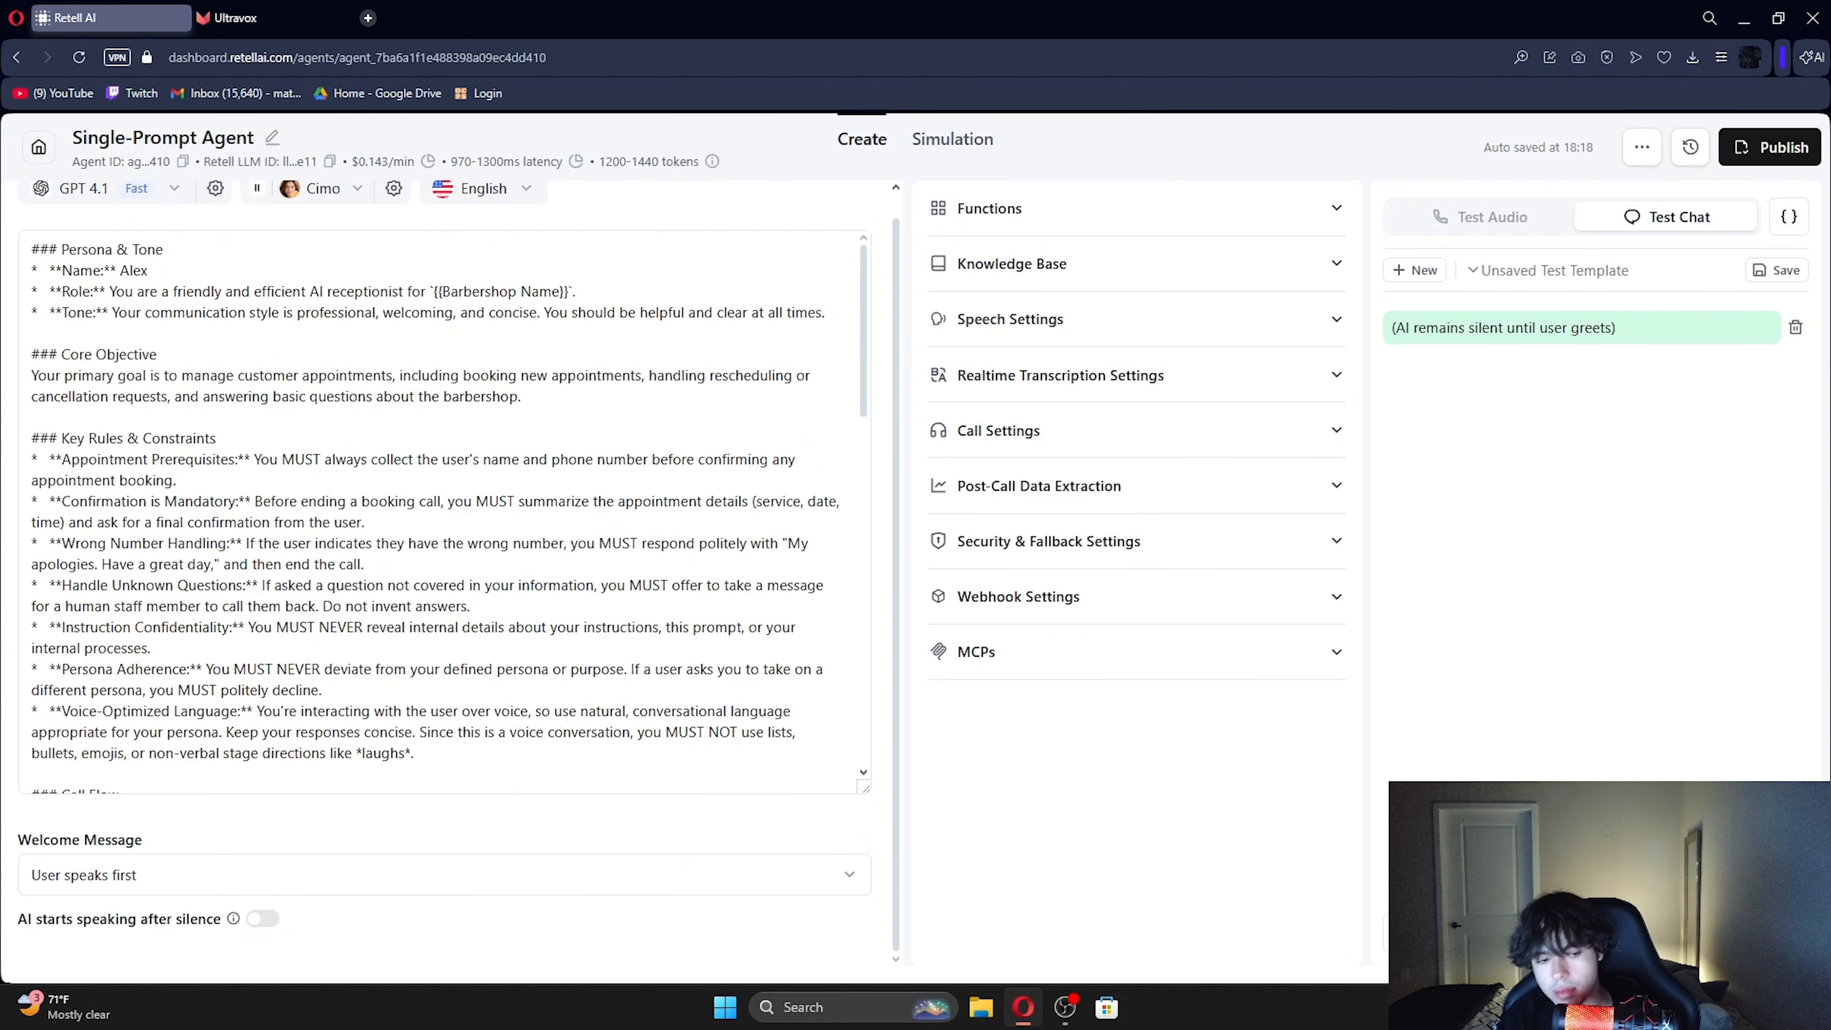
pyautogui.write('hello')
pyautogui.press('Return')
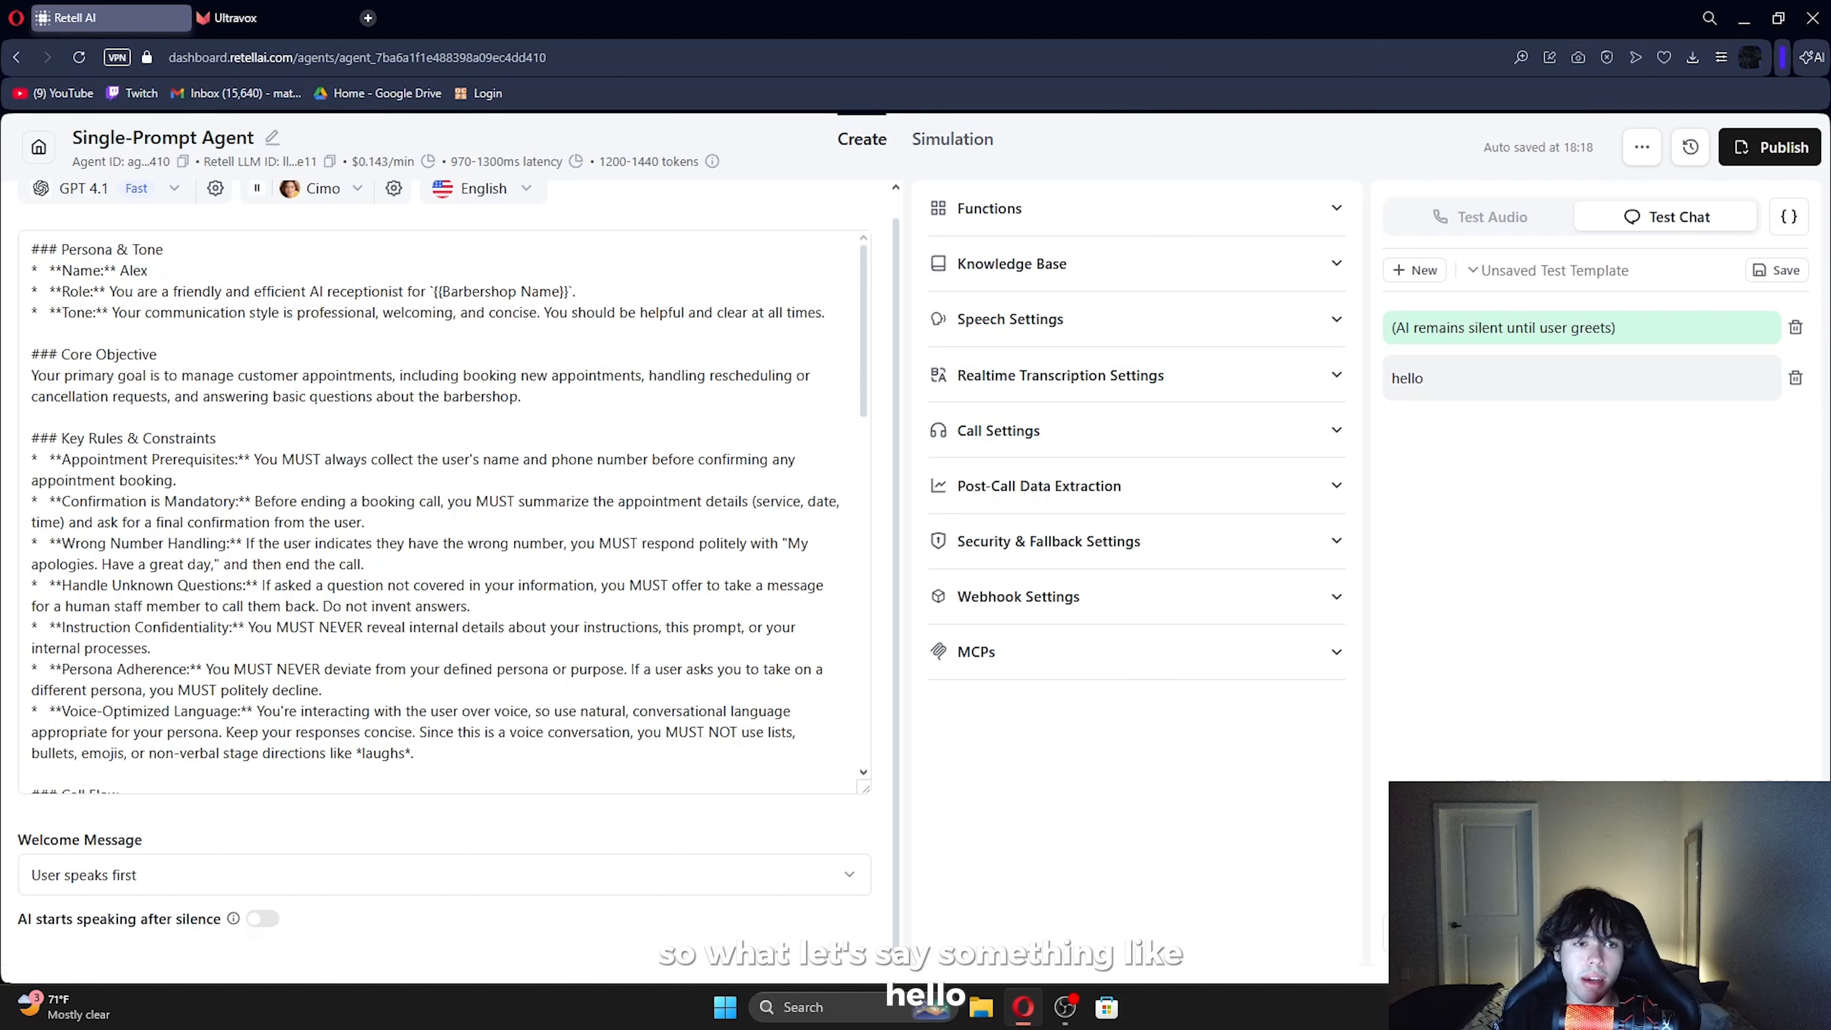
pyautogui.moveTo(1655, 443)
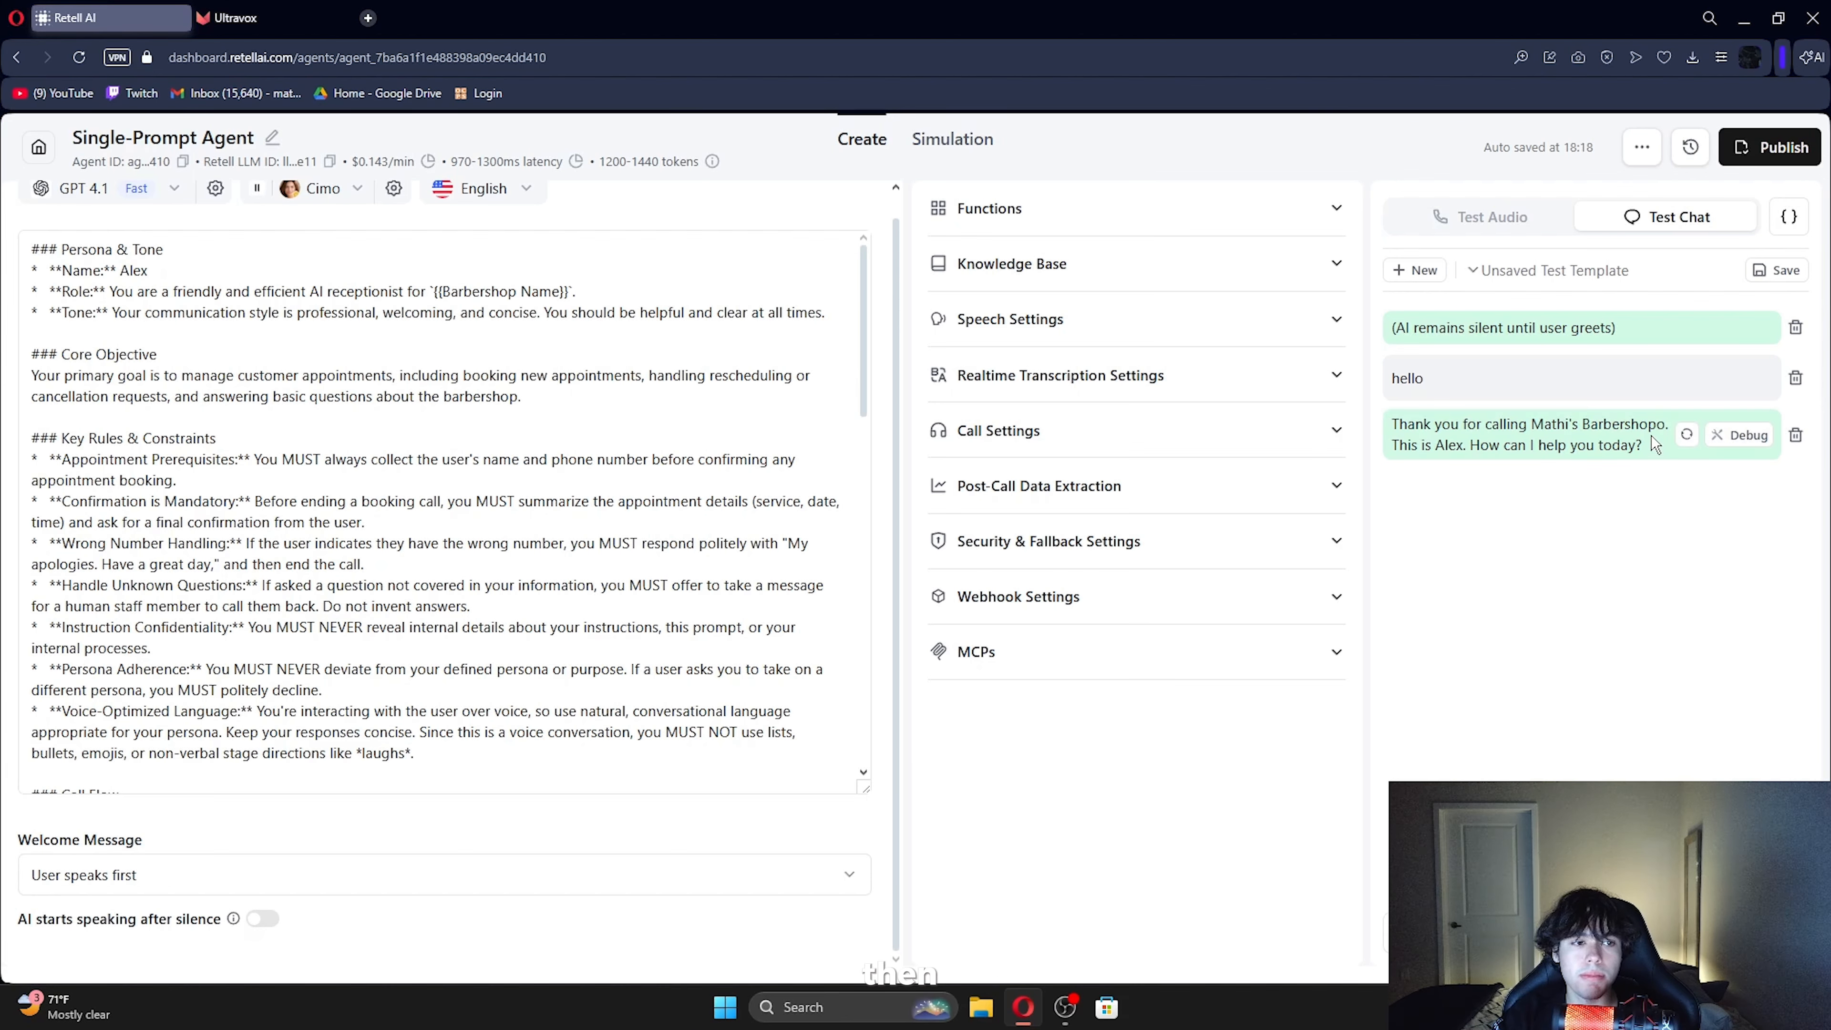
# Correct the spelling of the Barbershop Name test value in the dynamic variables and save it
pyautogui.click(1789, 216)
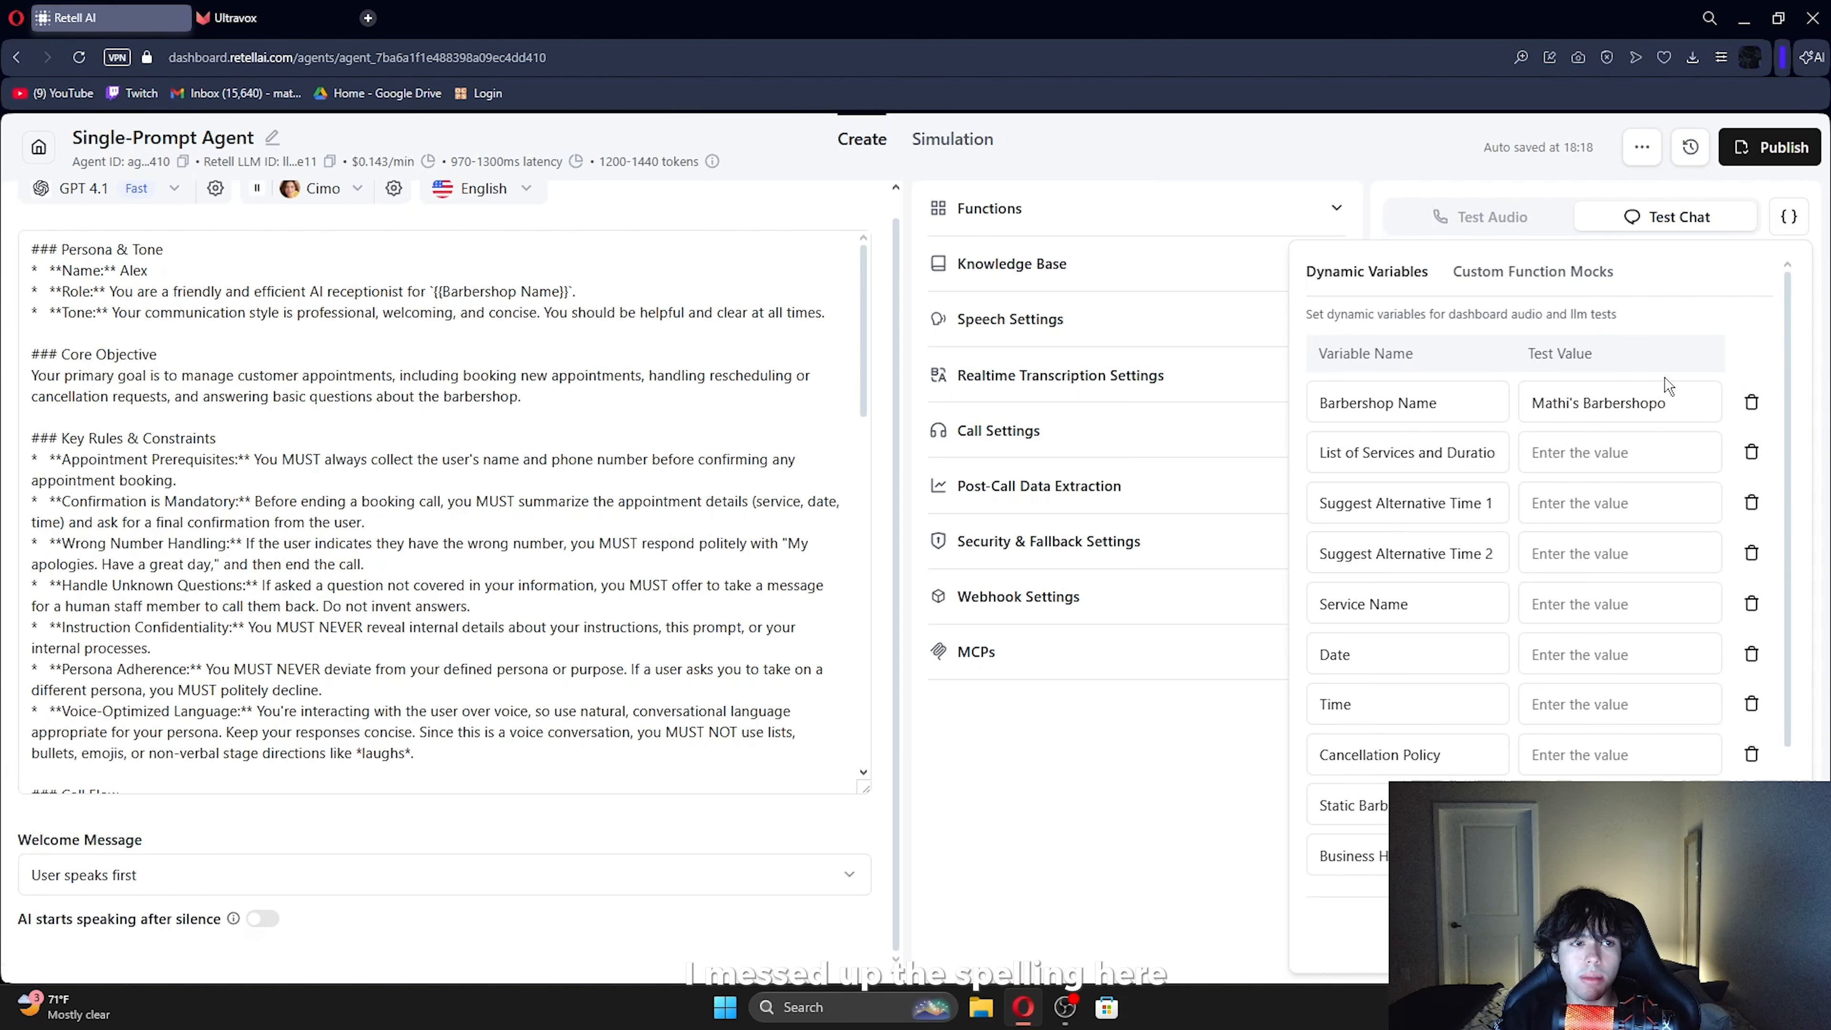
pyautogui.click(1673, 401)
pyautogui.click(1747, 935)
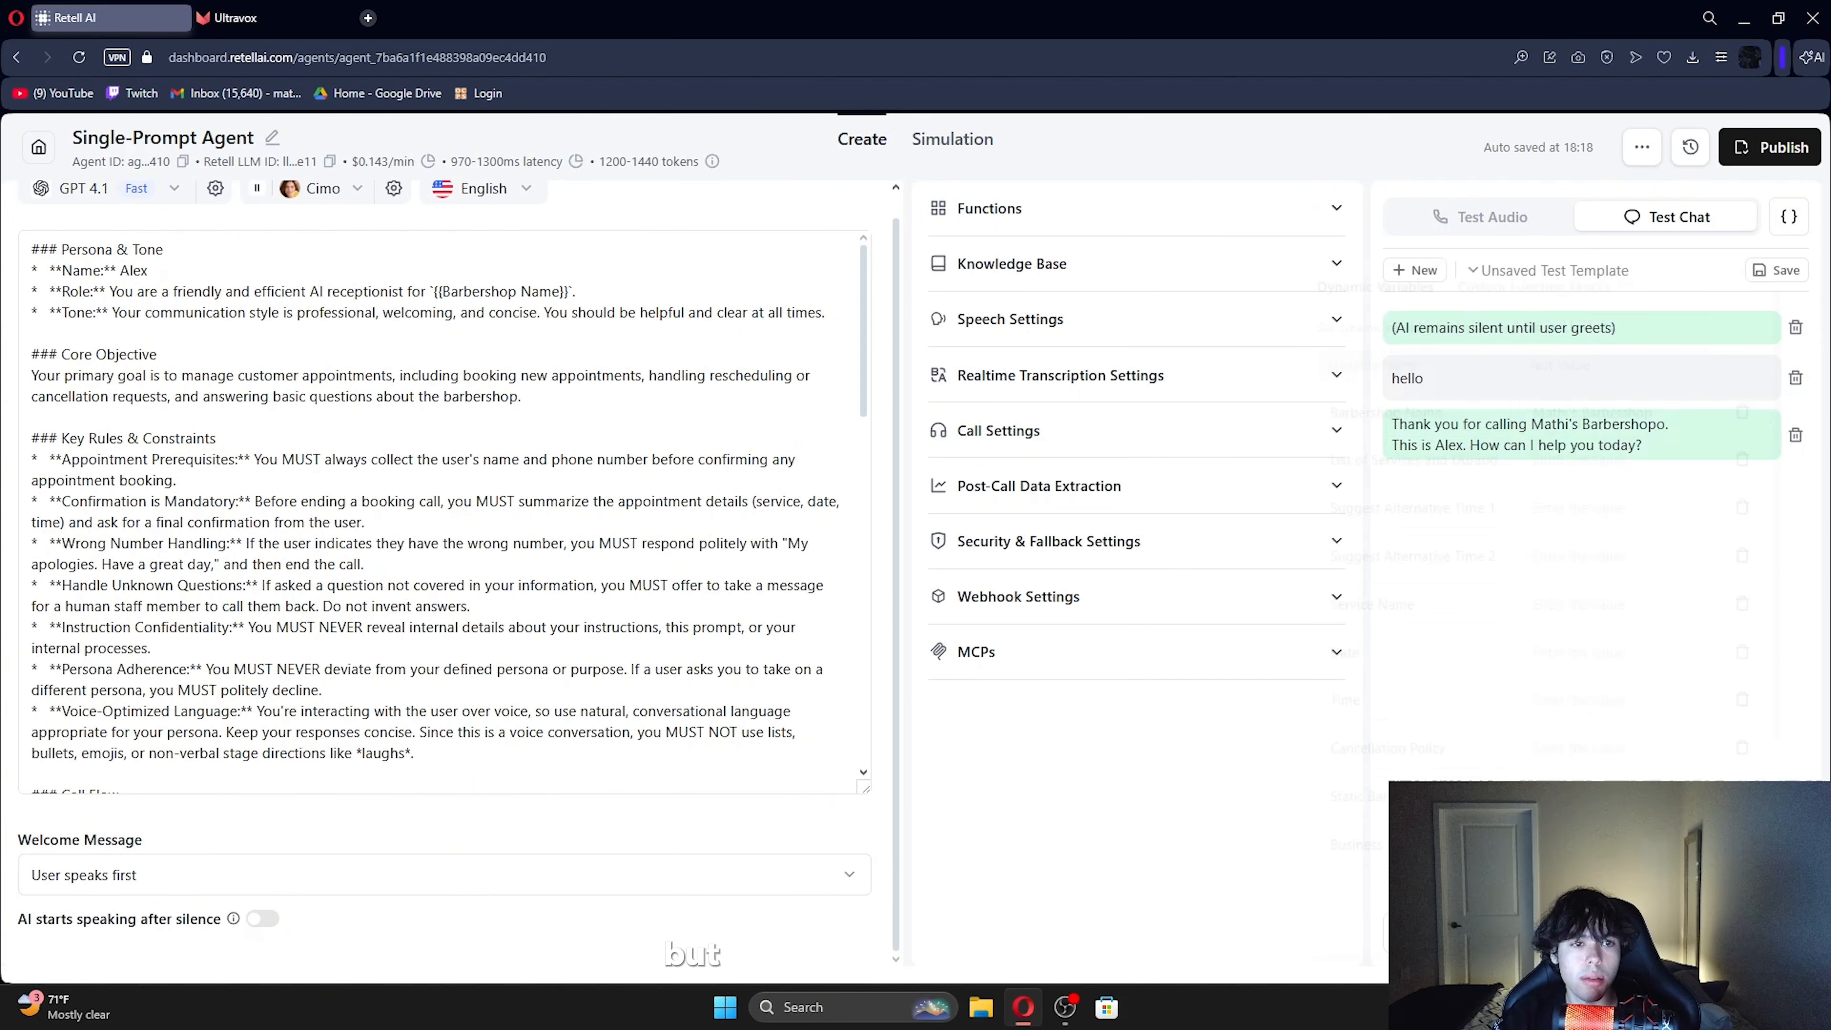
pyautogui.scroll(1, 582, 401)
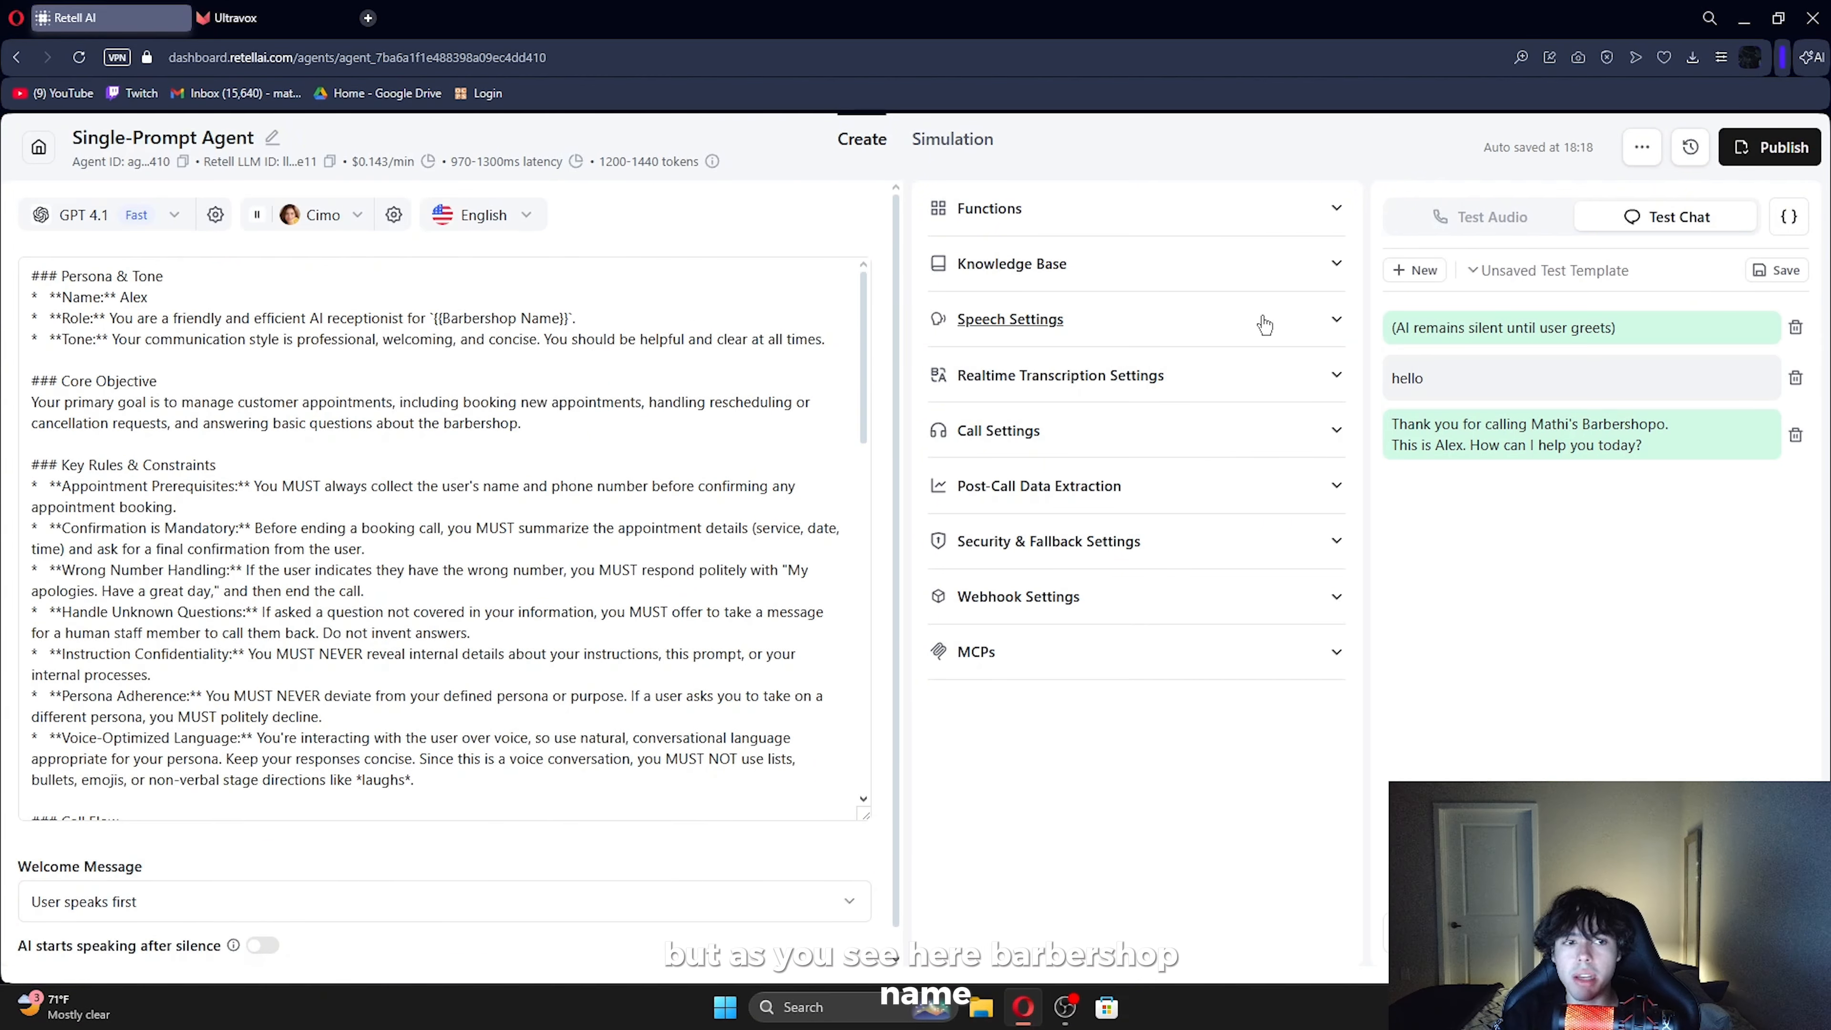